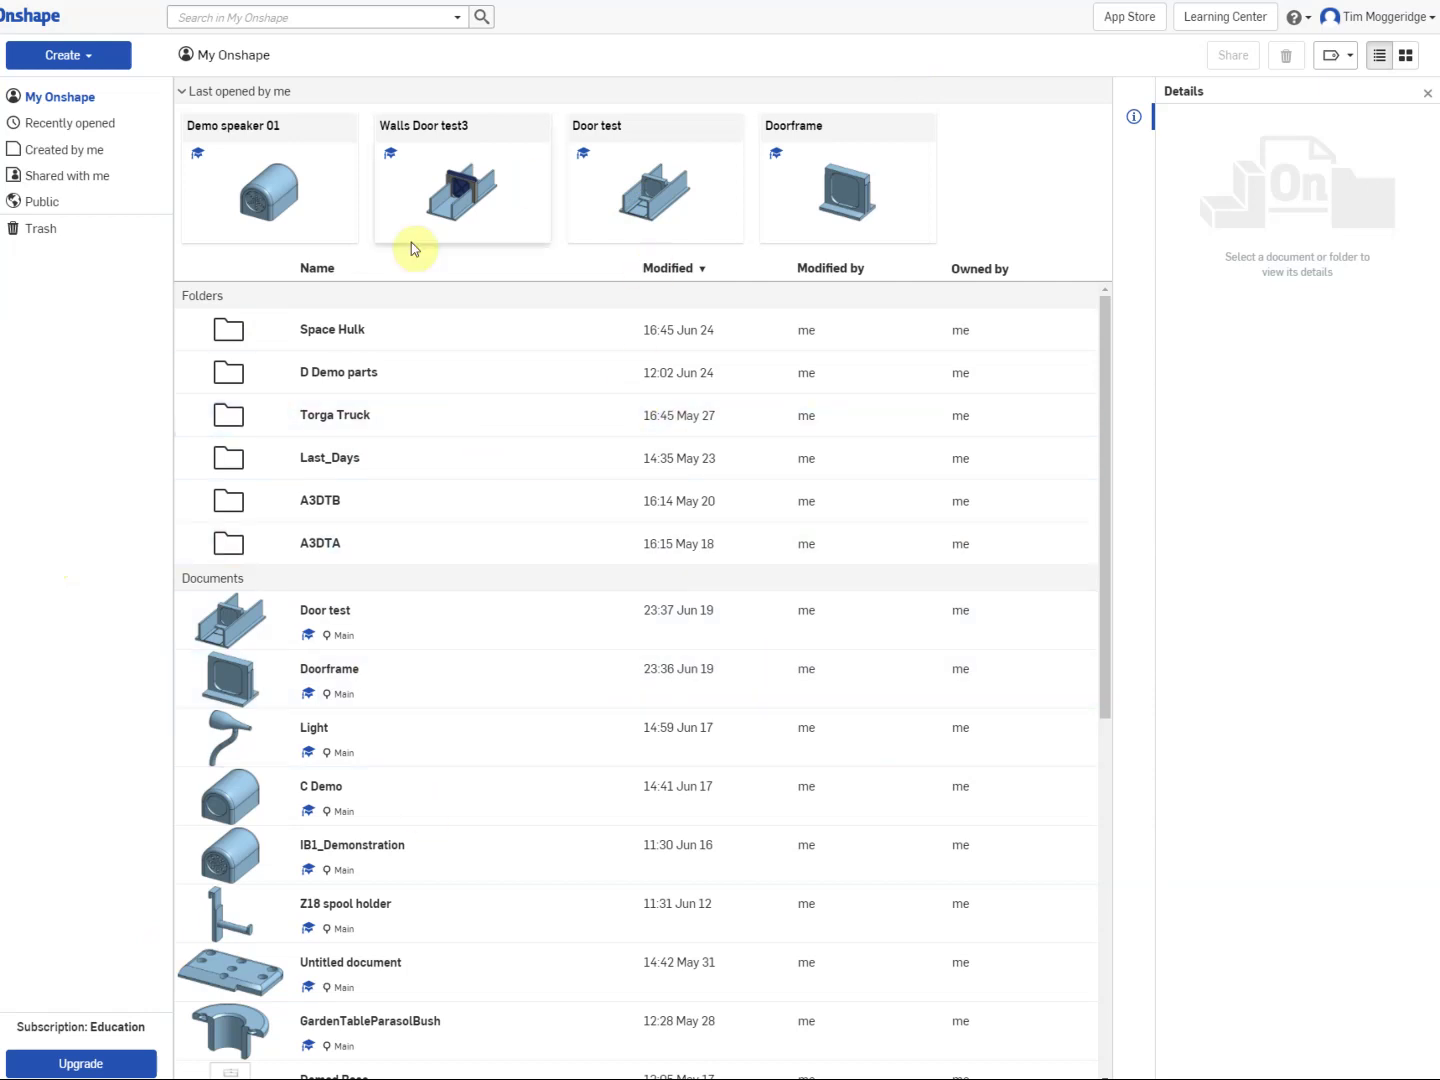
Step: Create a folder named Pizza cutters in My Onshape and open it
left_click(82, 58)
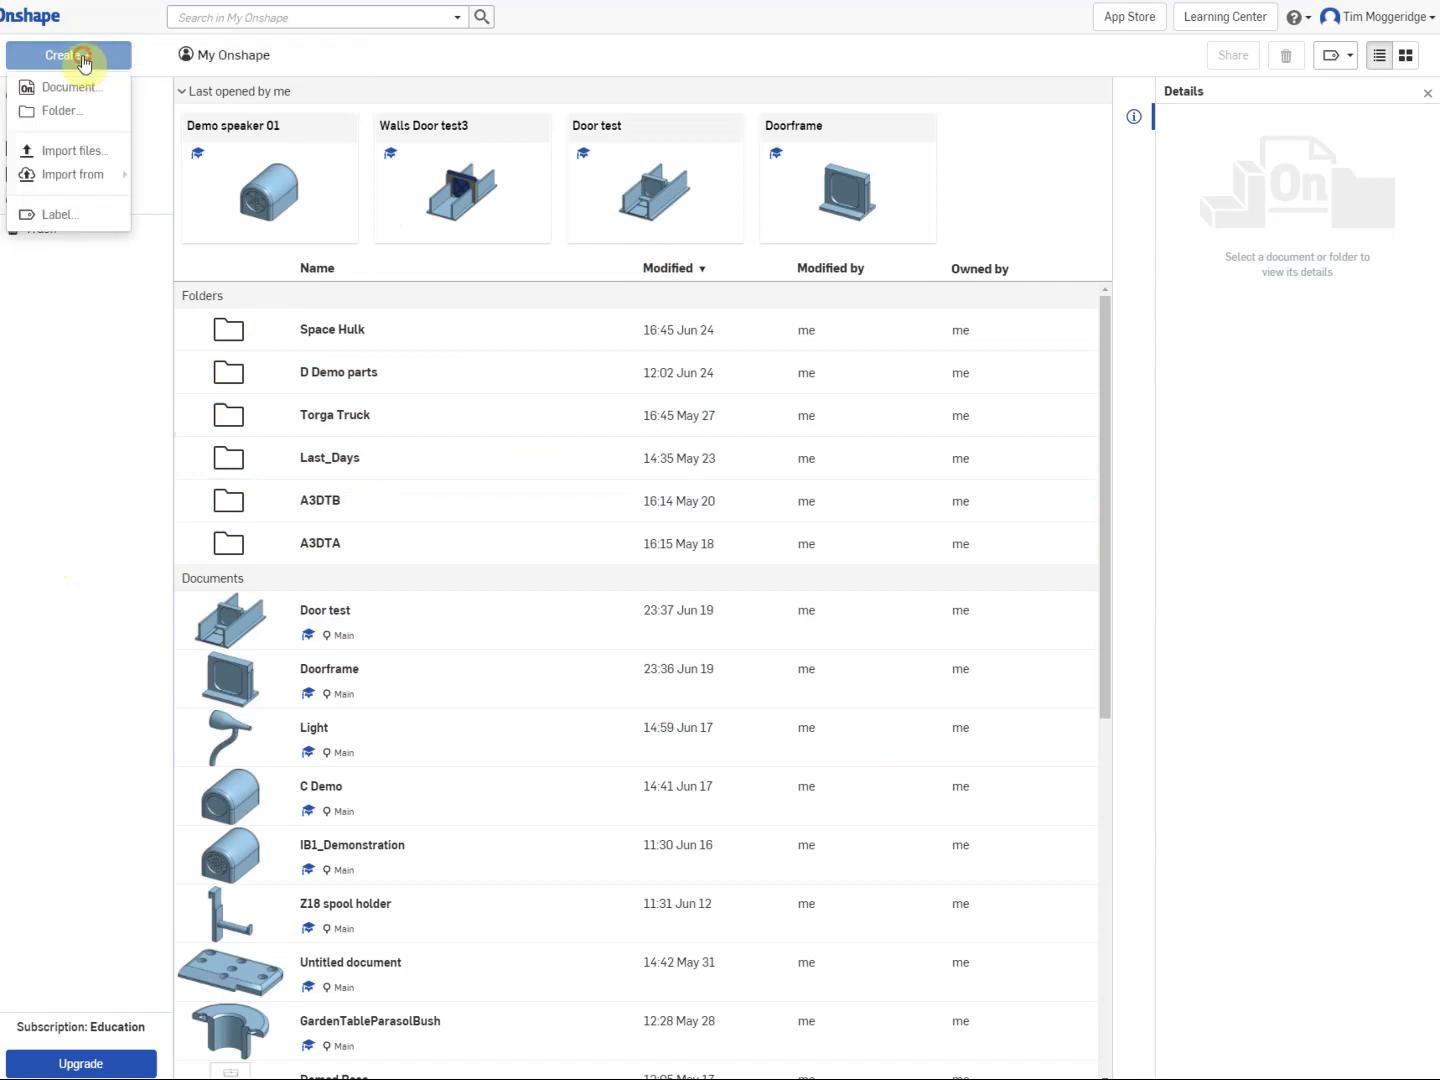
left_click(60, 115)
type("Pizza c")
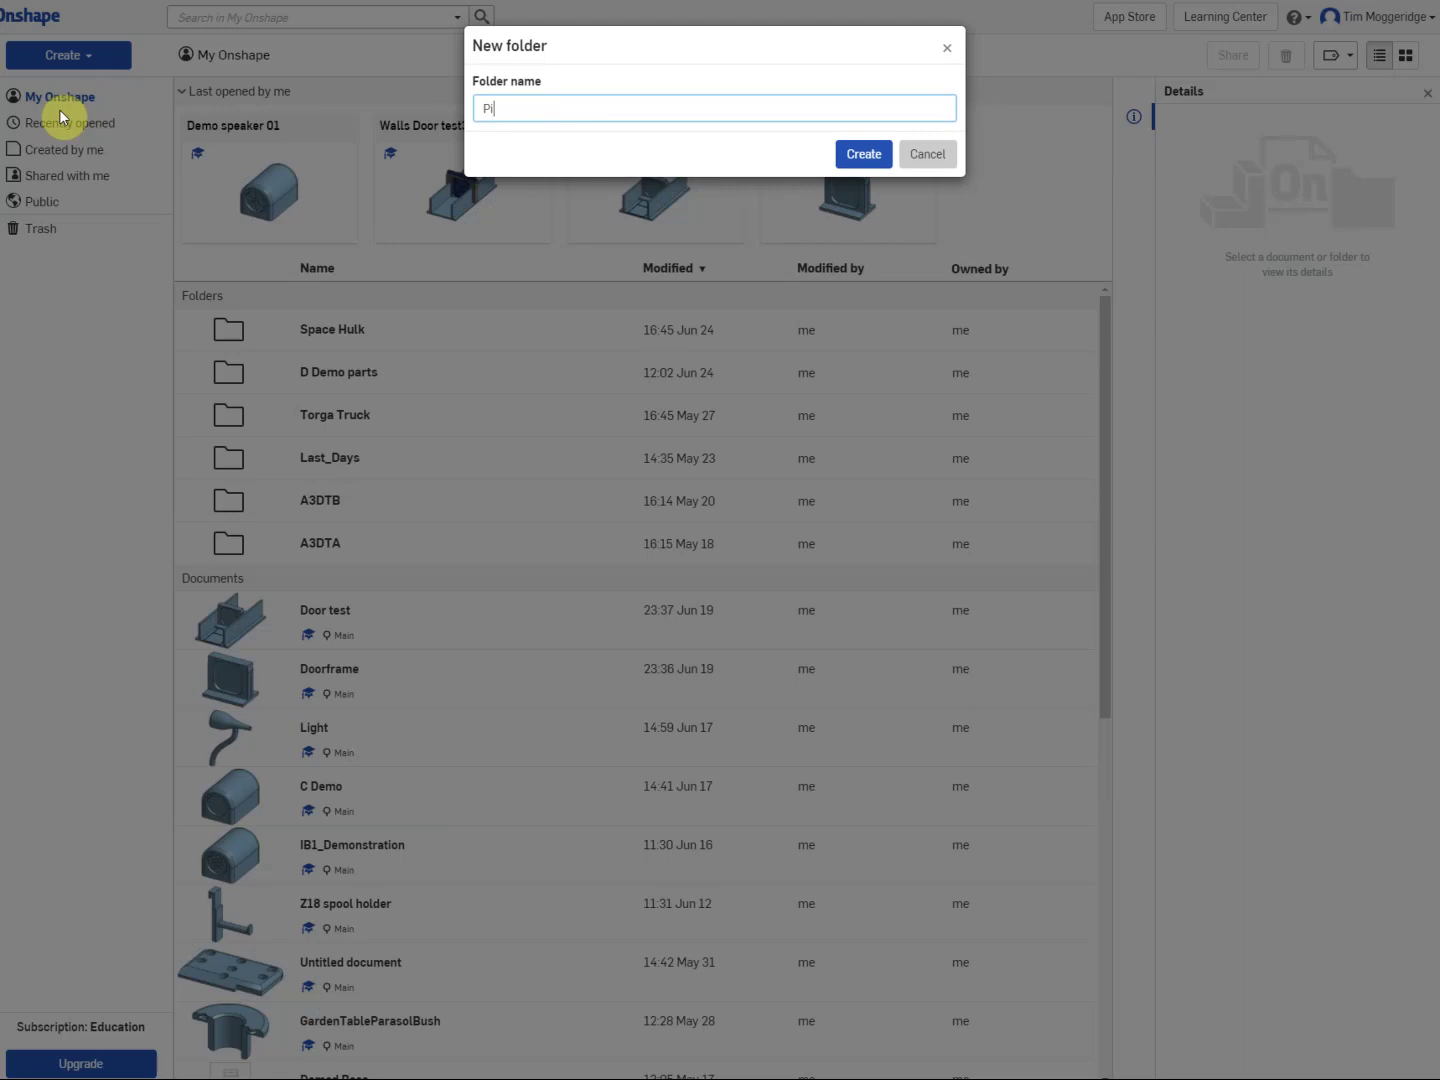
type("utters")
left_click(862, 154)
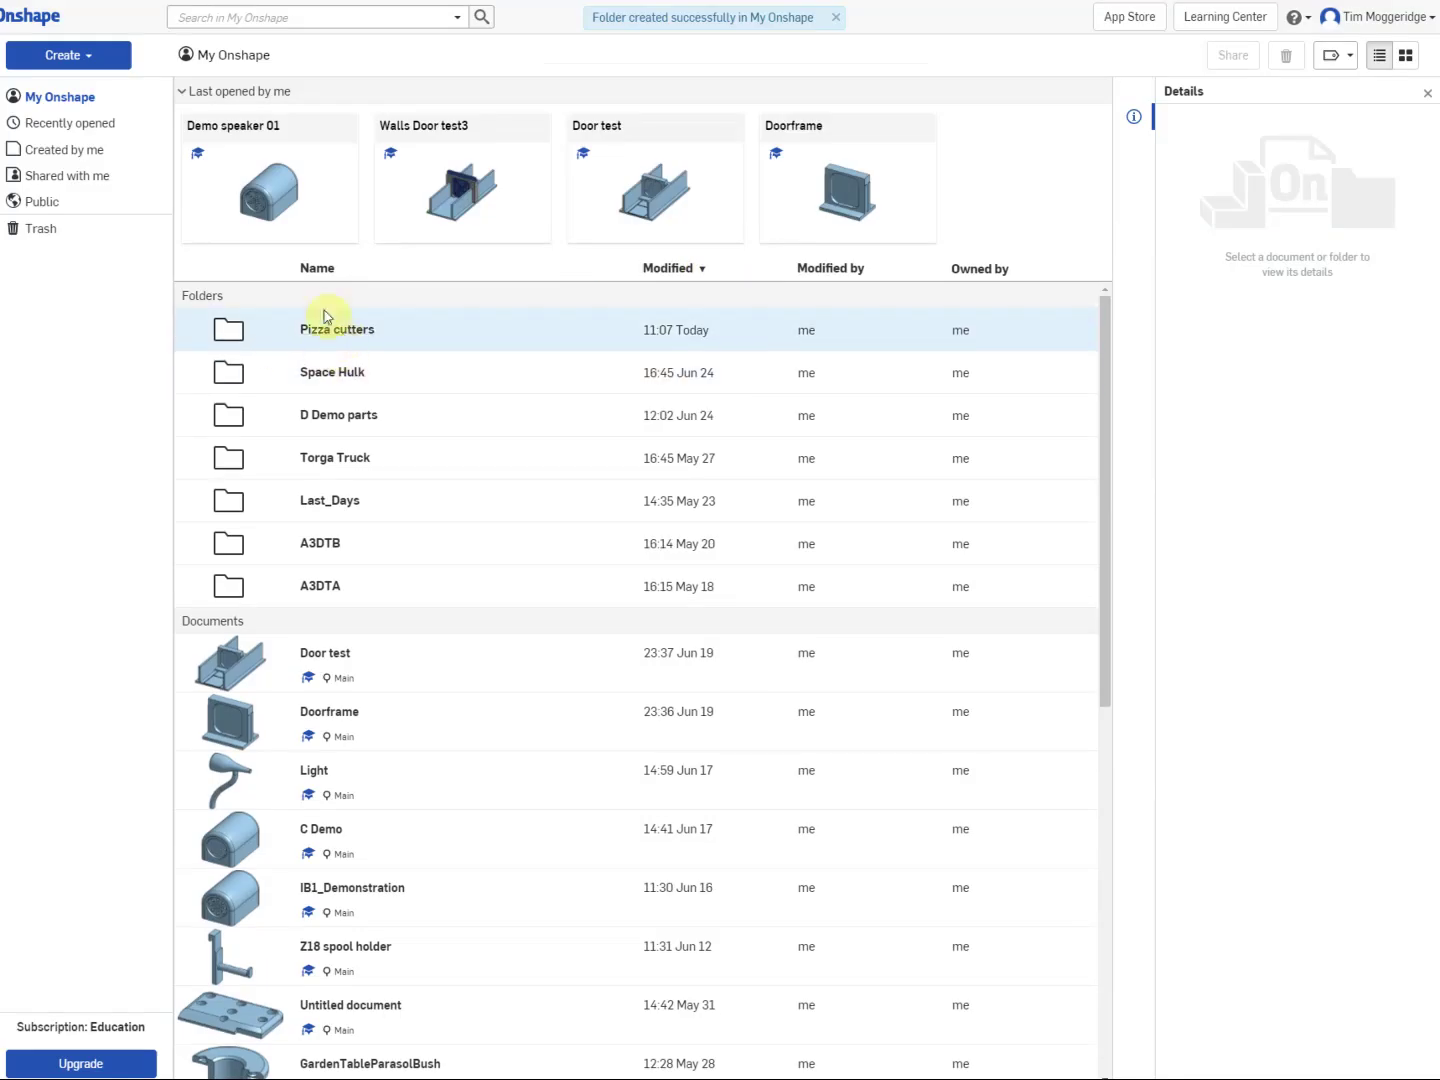
left_click(339, 335)
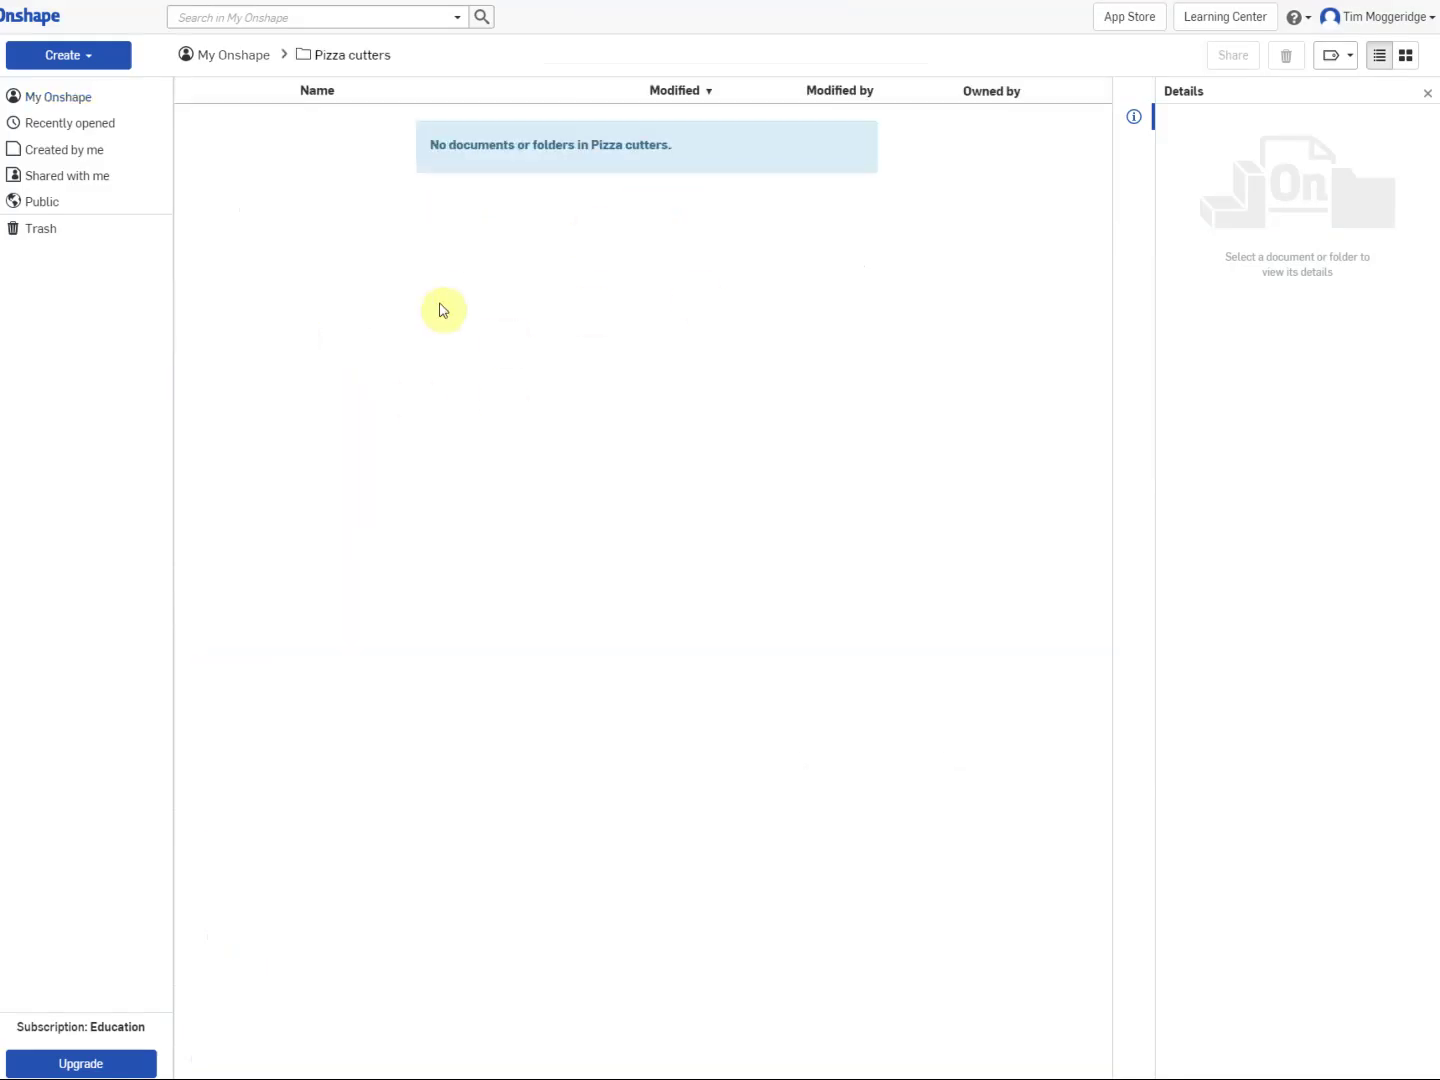
Step: Create a document named Basic Pizza Cutter inside the Pizza cutters folder
left_click(78, 60)
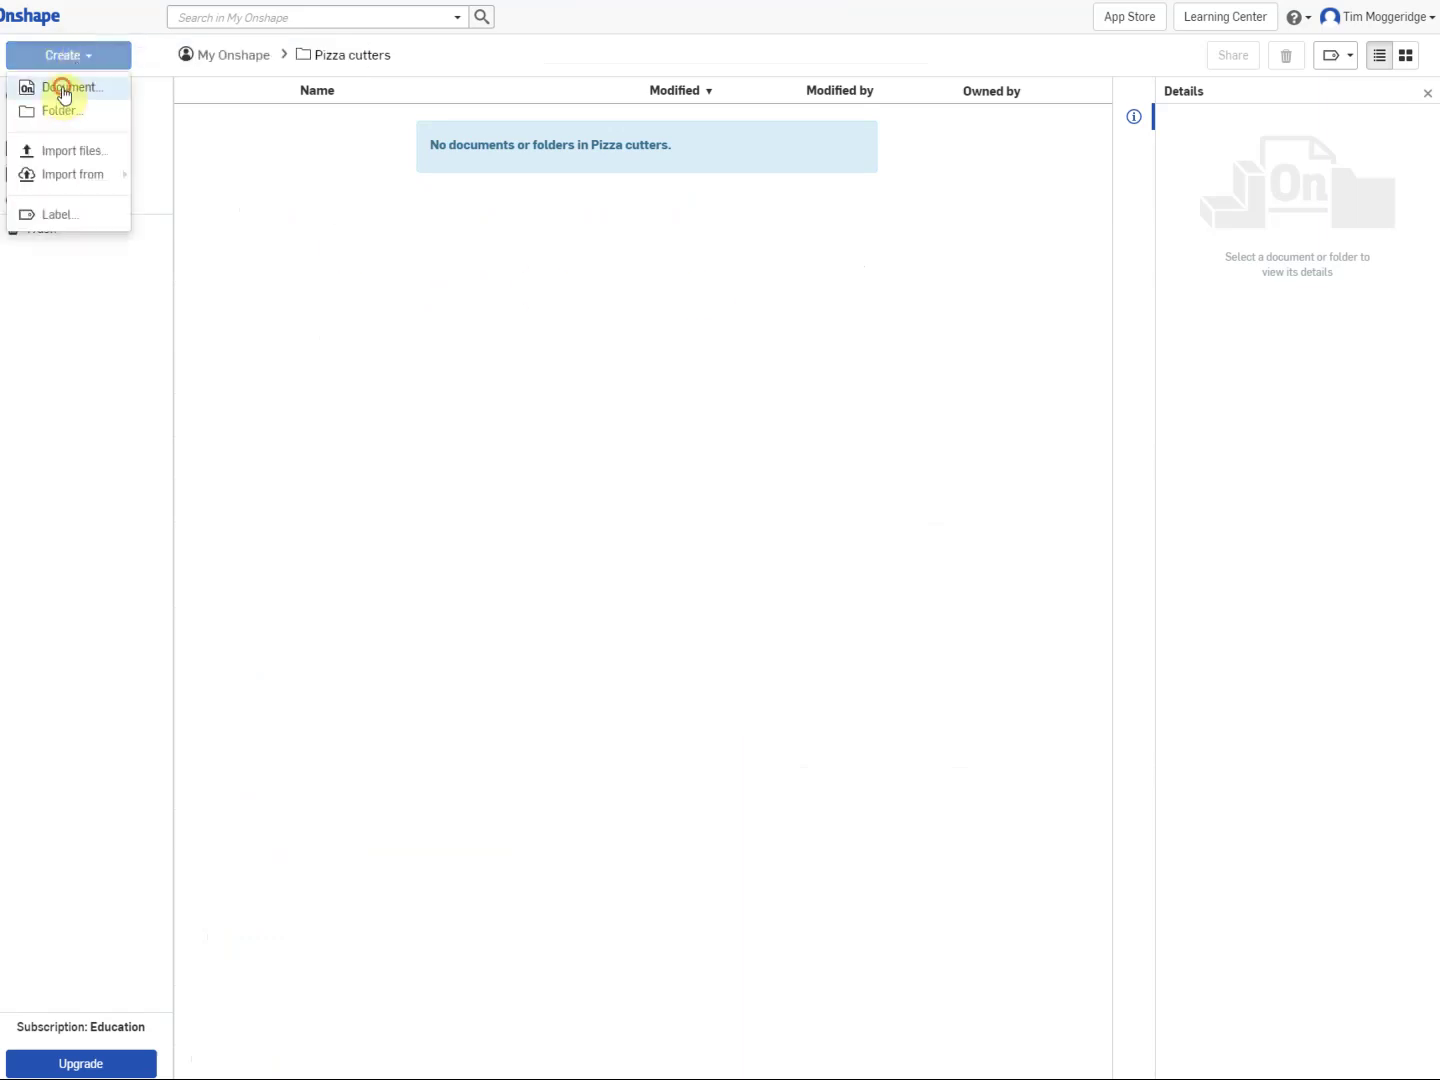
left_click(61, 90)
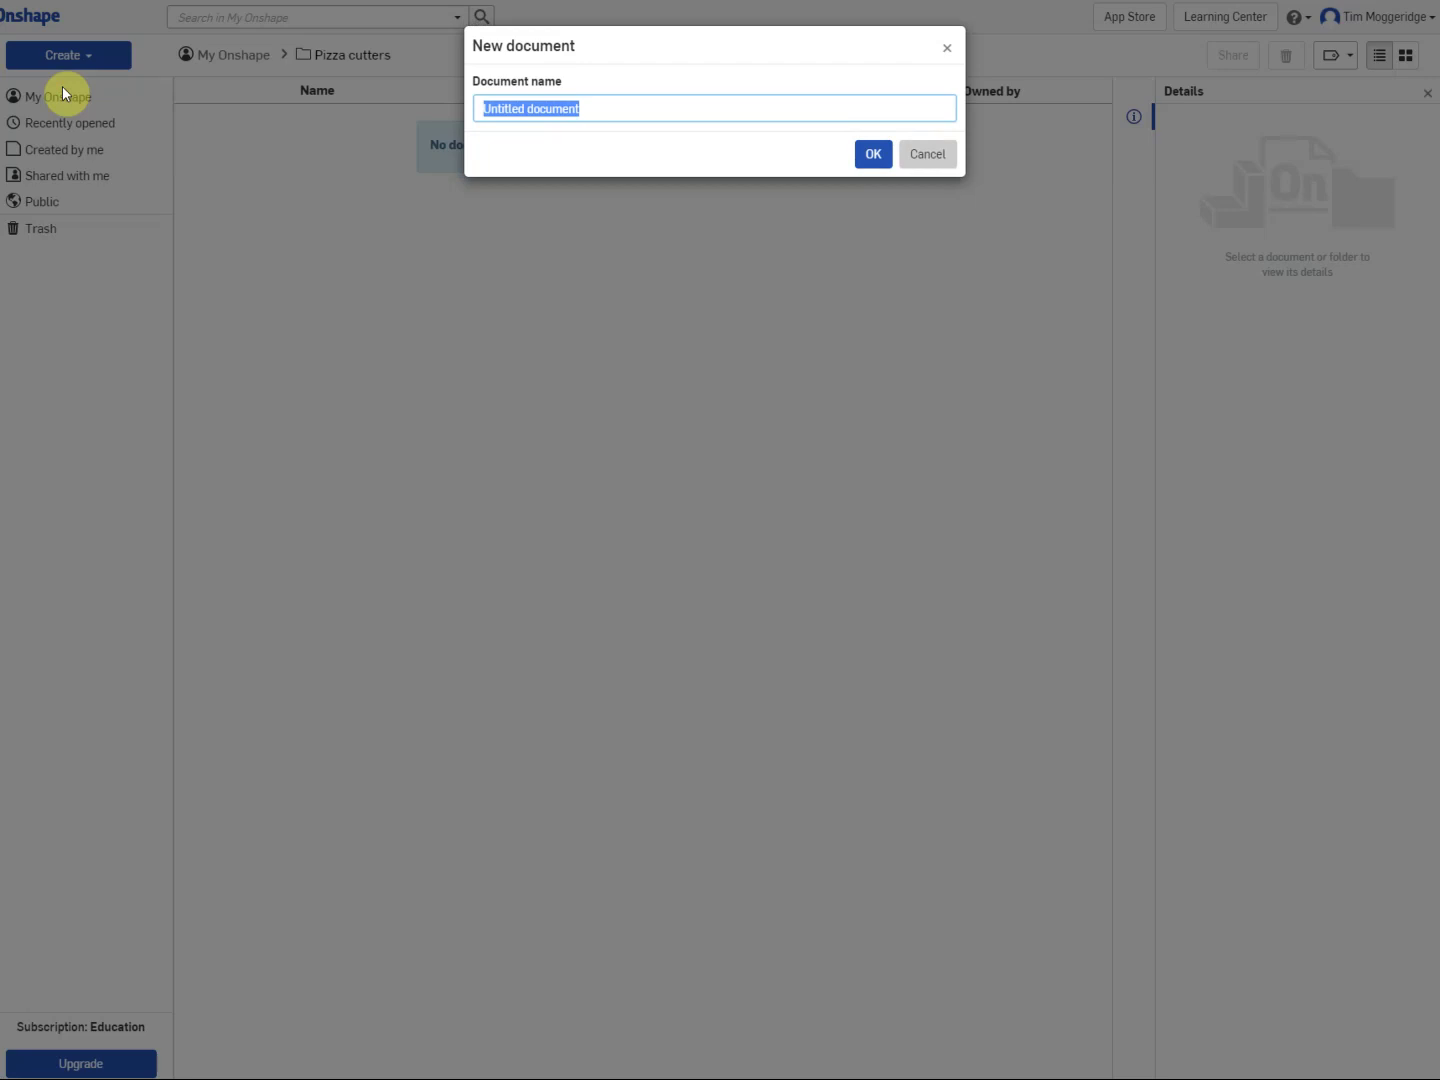
type("Basic Pi")
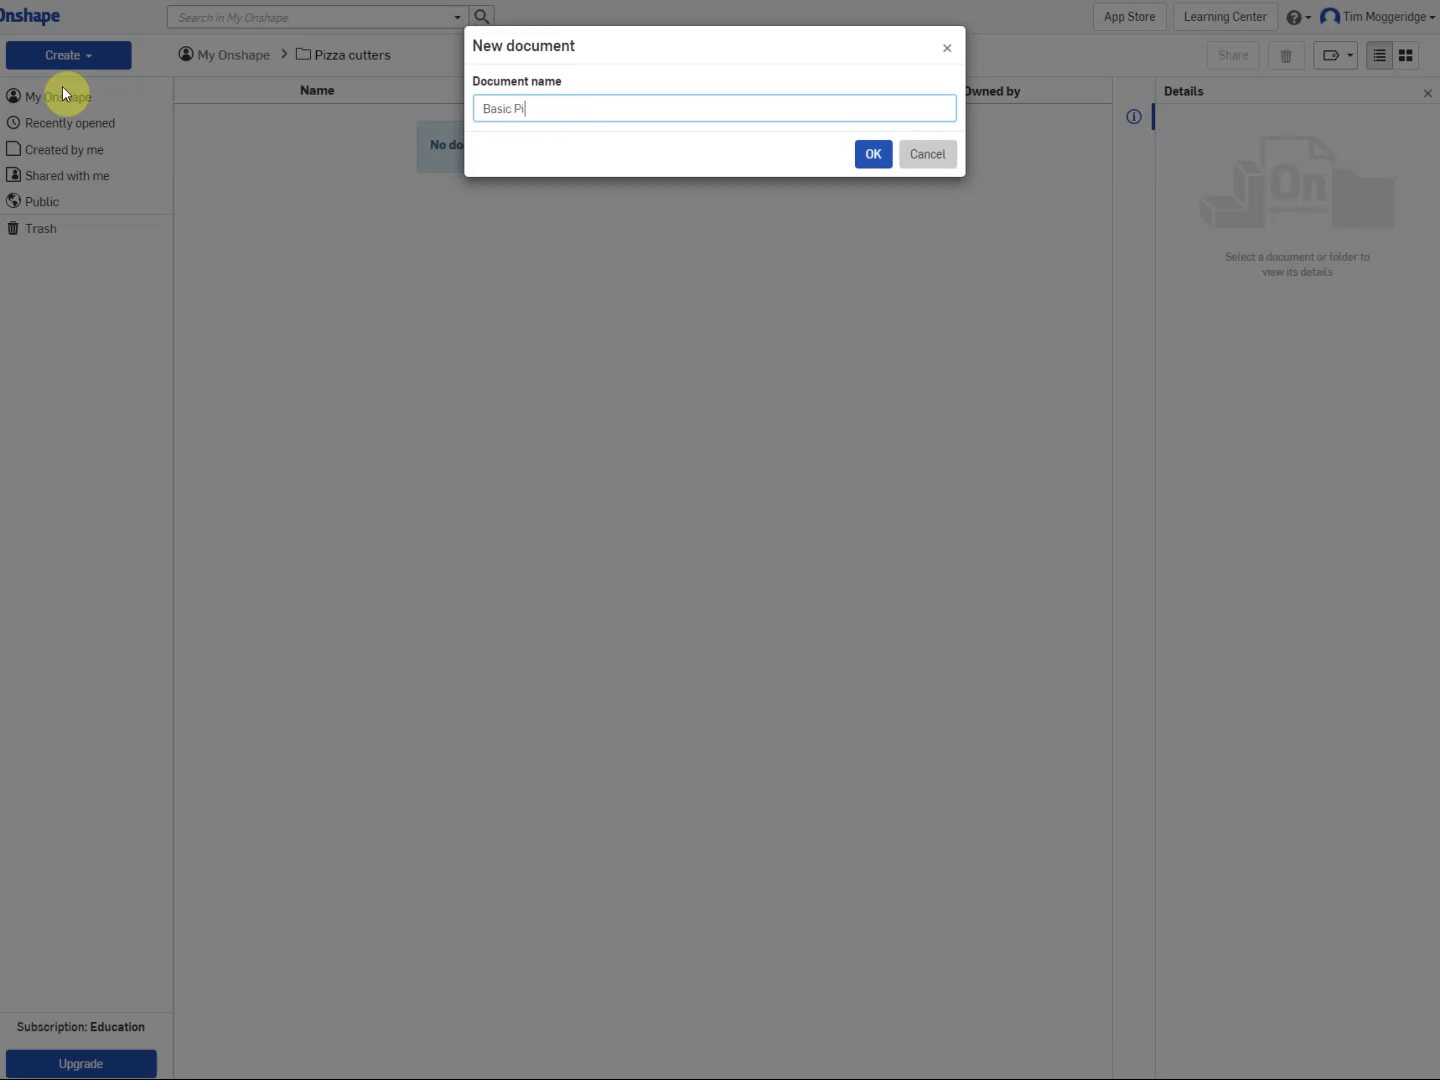
type("zza Cutter")
left_click(864, 160)
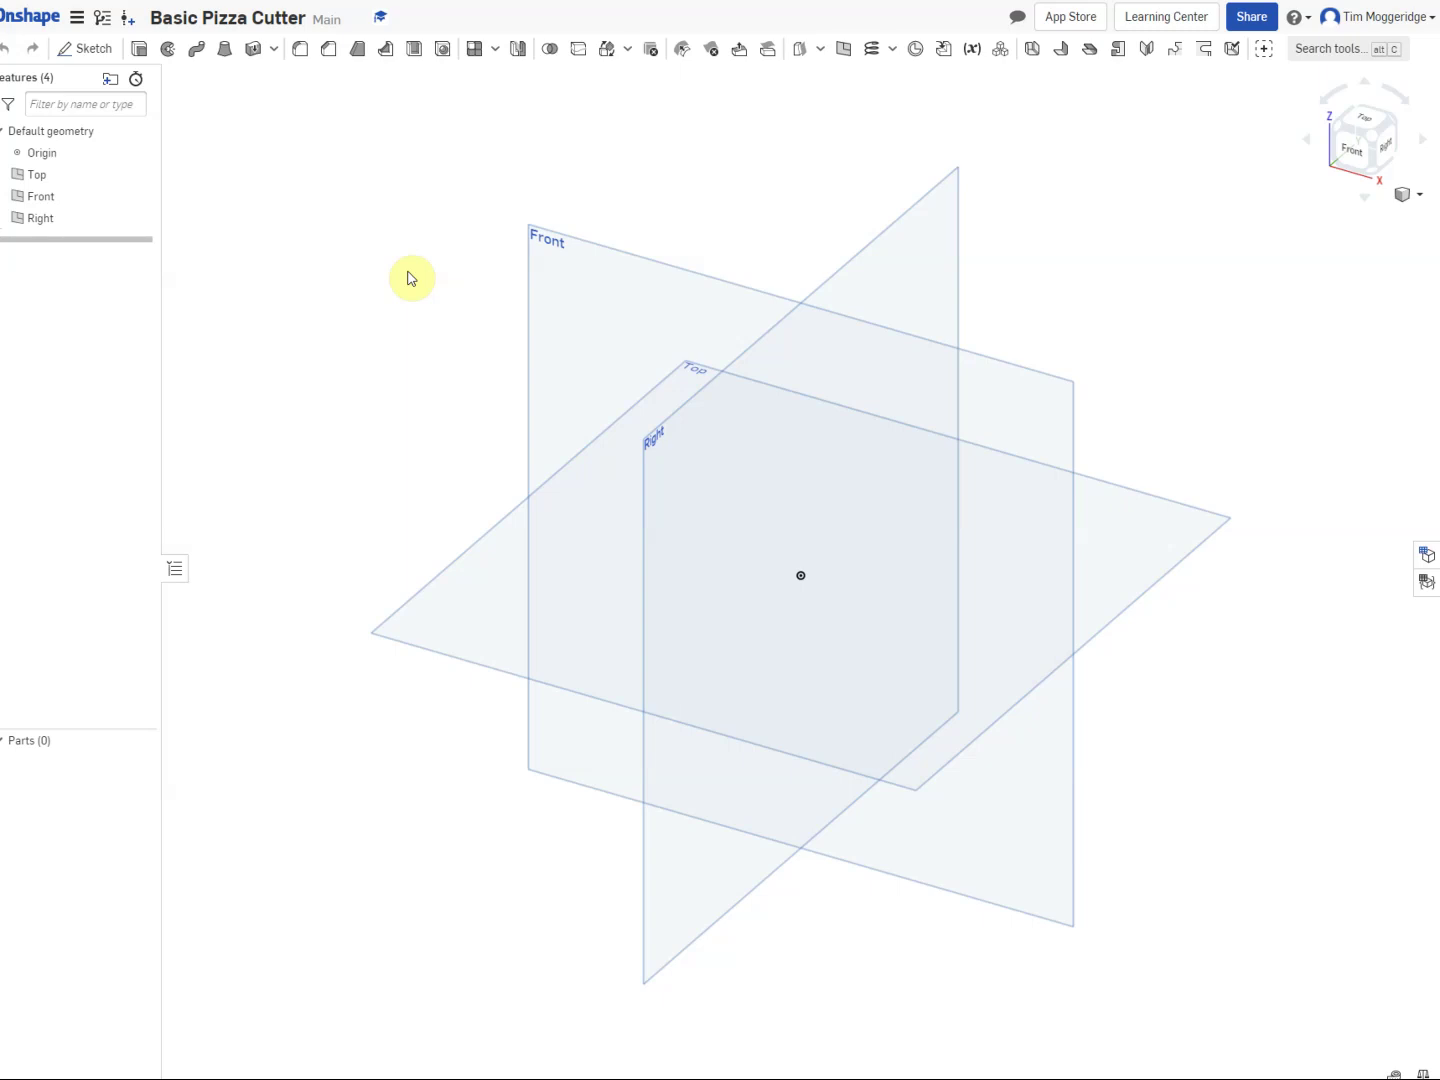
Step: Start a sketch on the Front plane and draw a center point rectangle about 22 mm wide and 37 mm high, centred on the origin
right_click(577, 285)
left_click(620, 296)
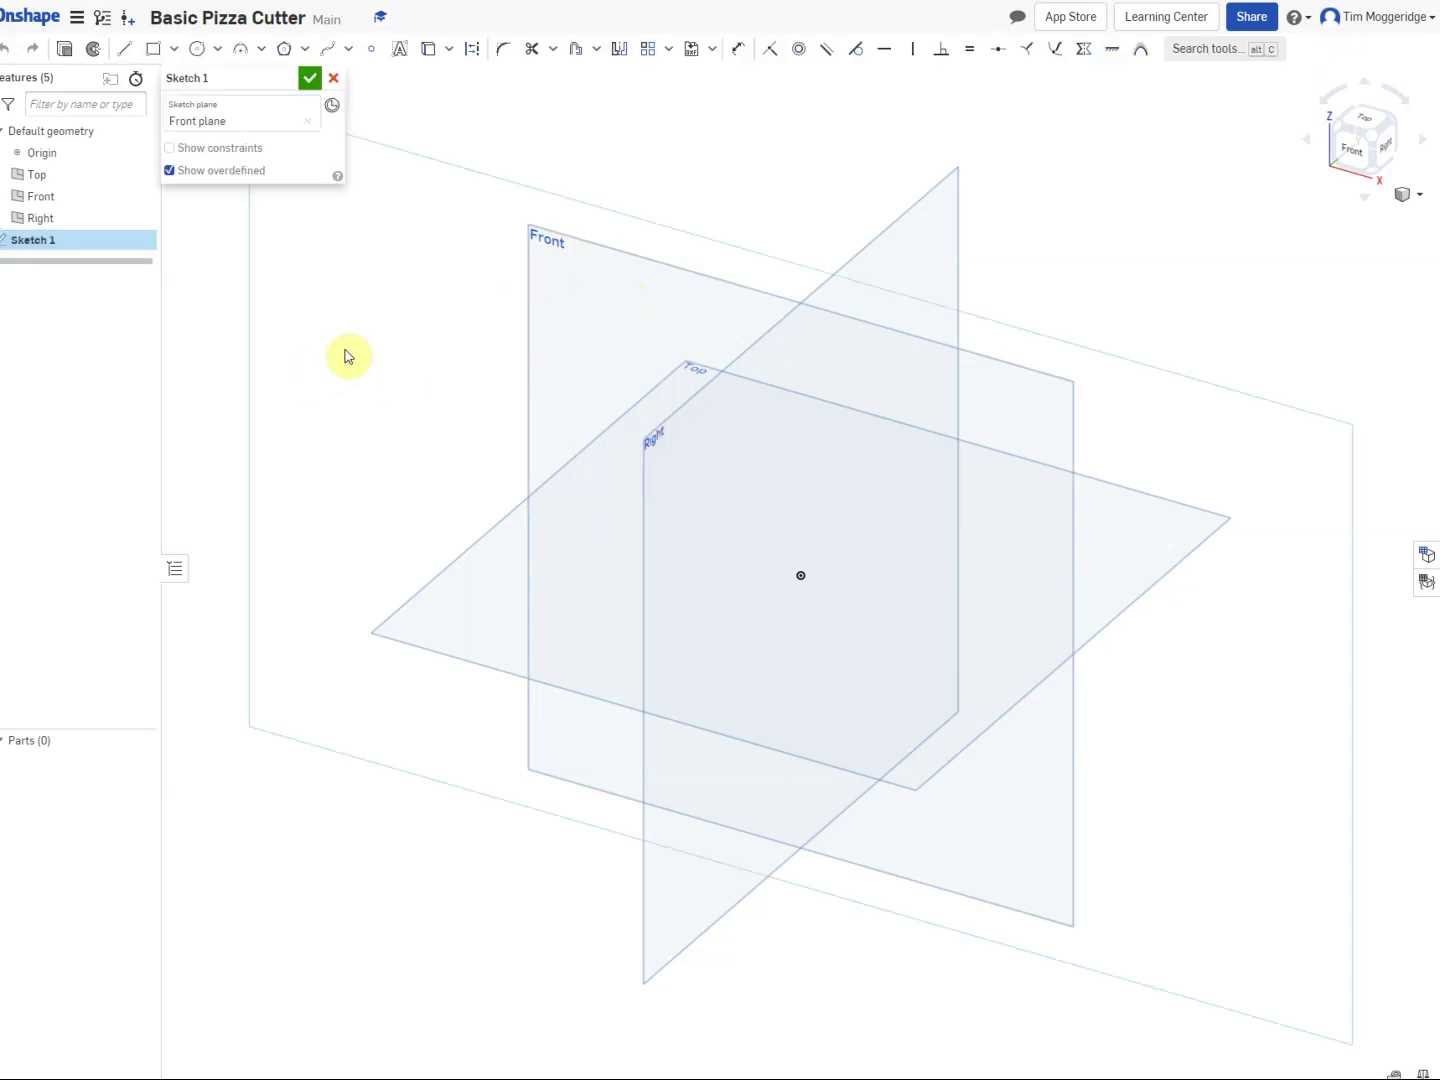
right_click(346, 355)
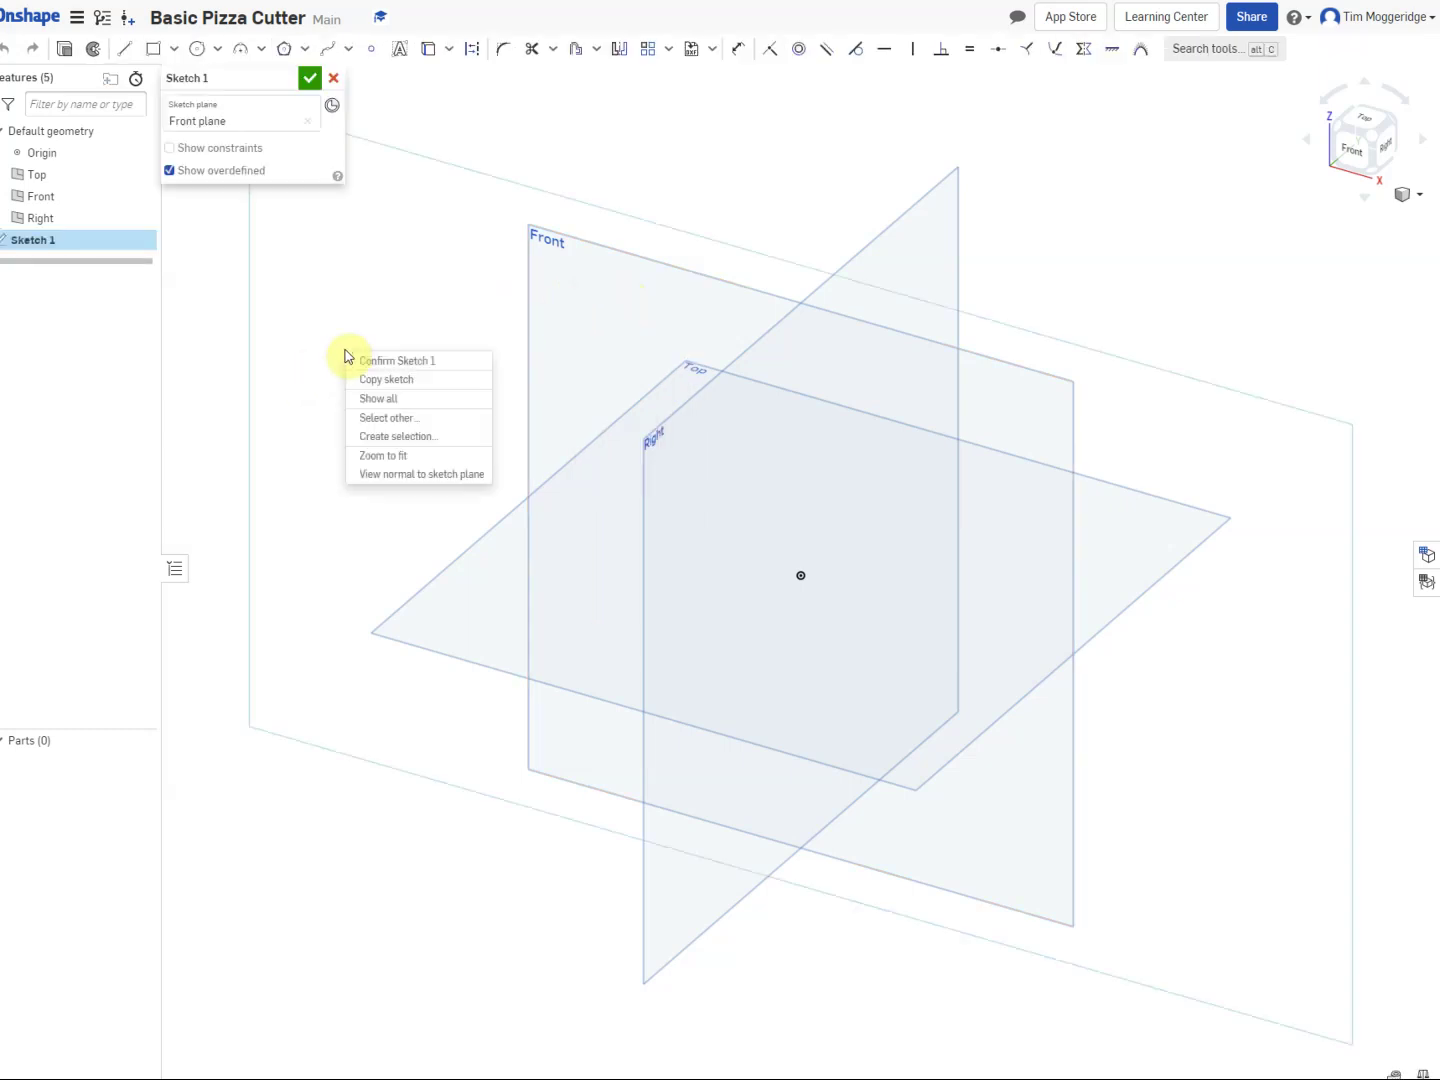
left_click(403, 475)
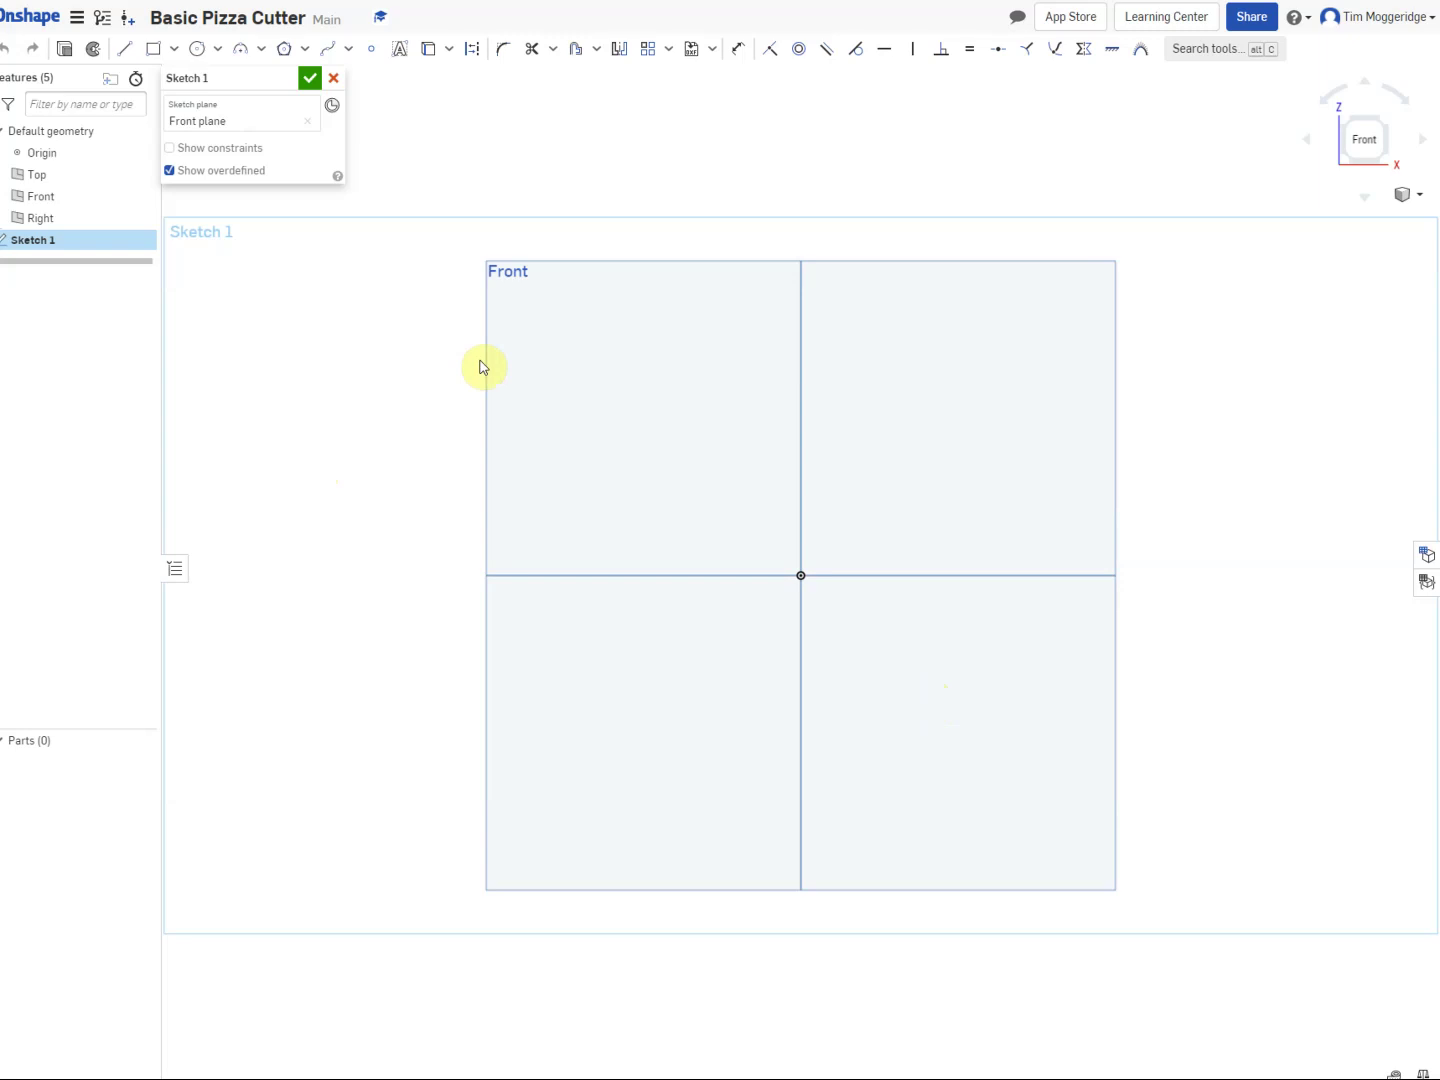
left_click(174, 50)
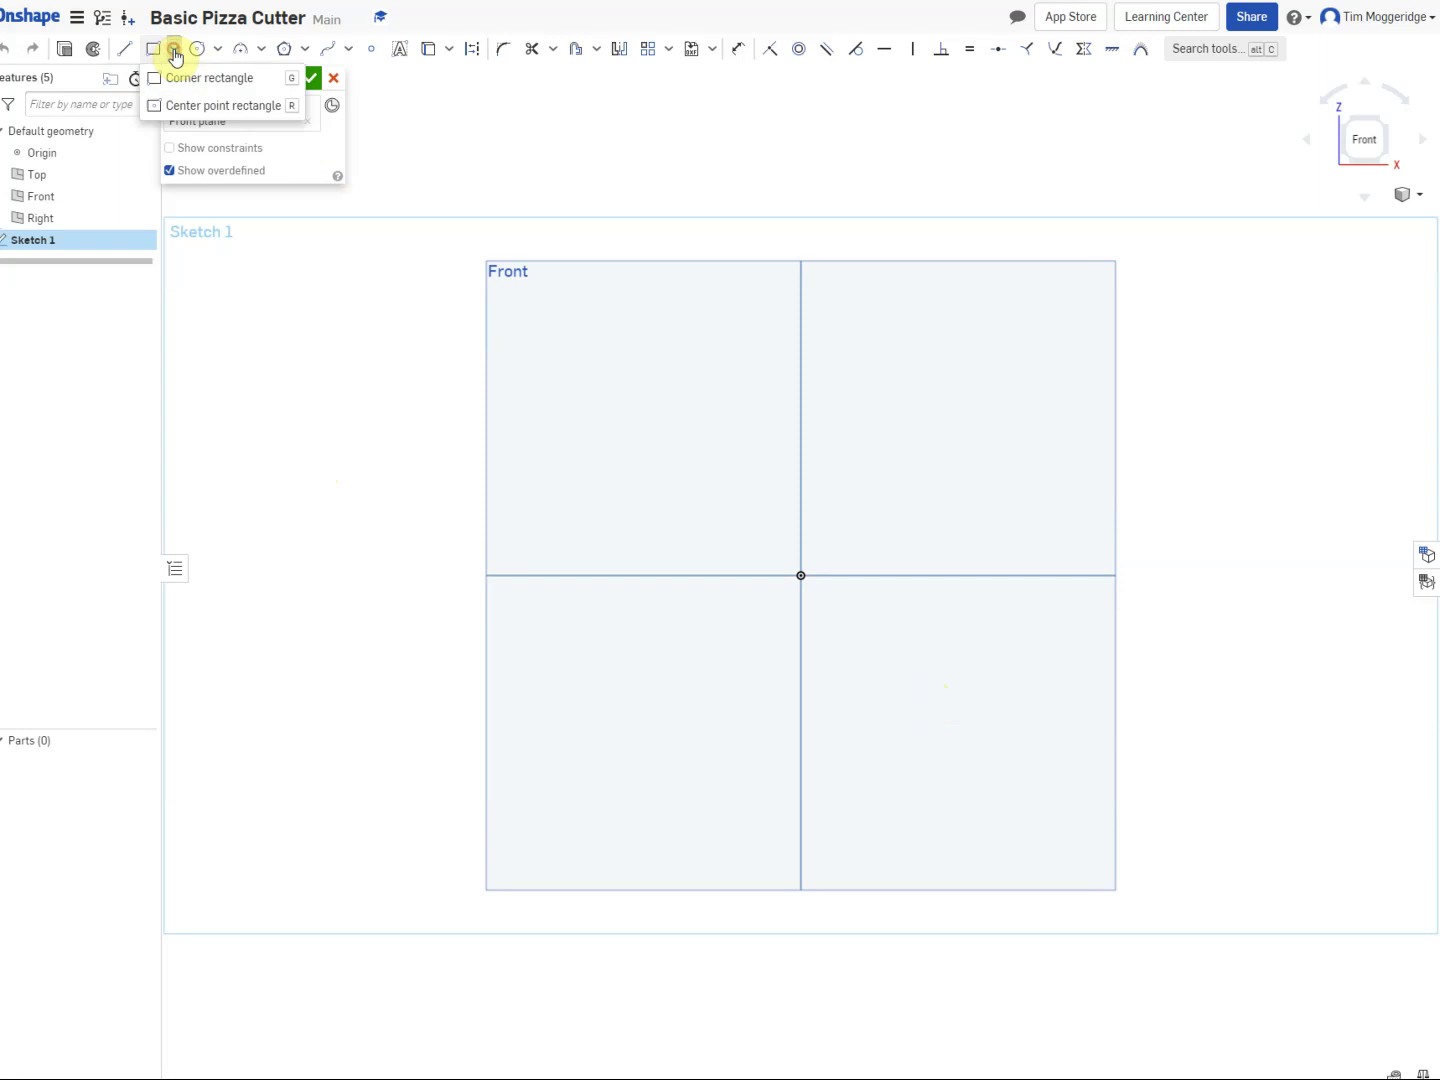
left_click(182, 110)
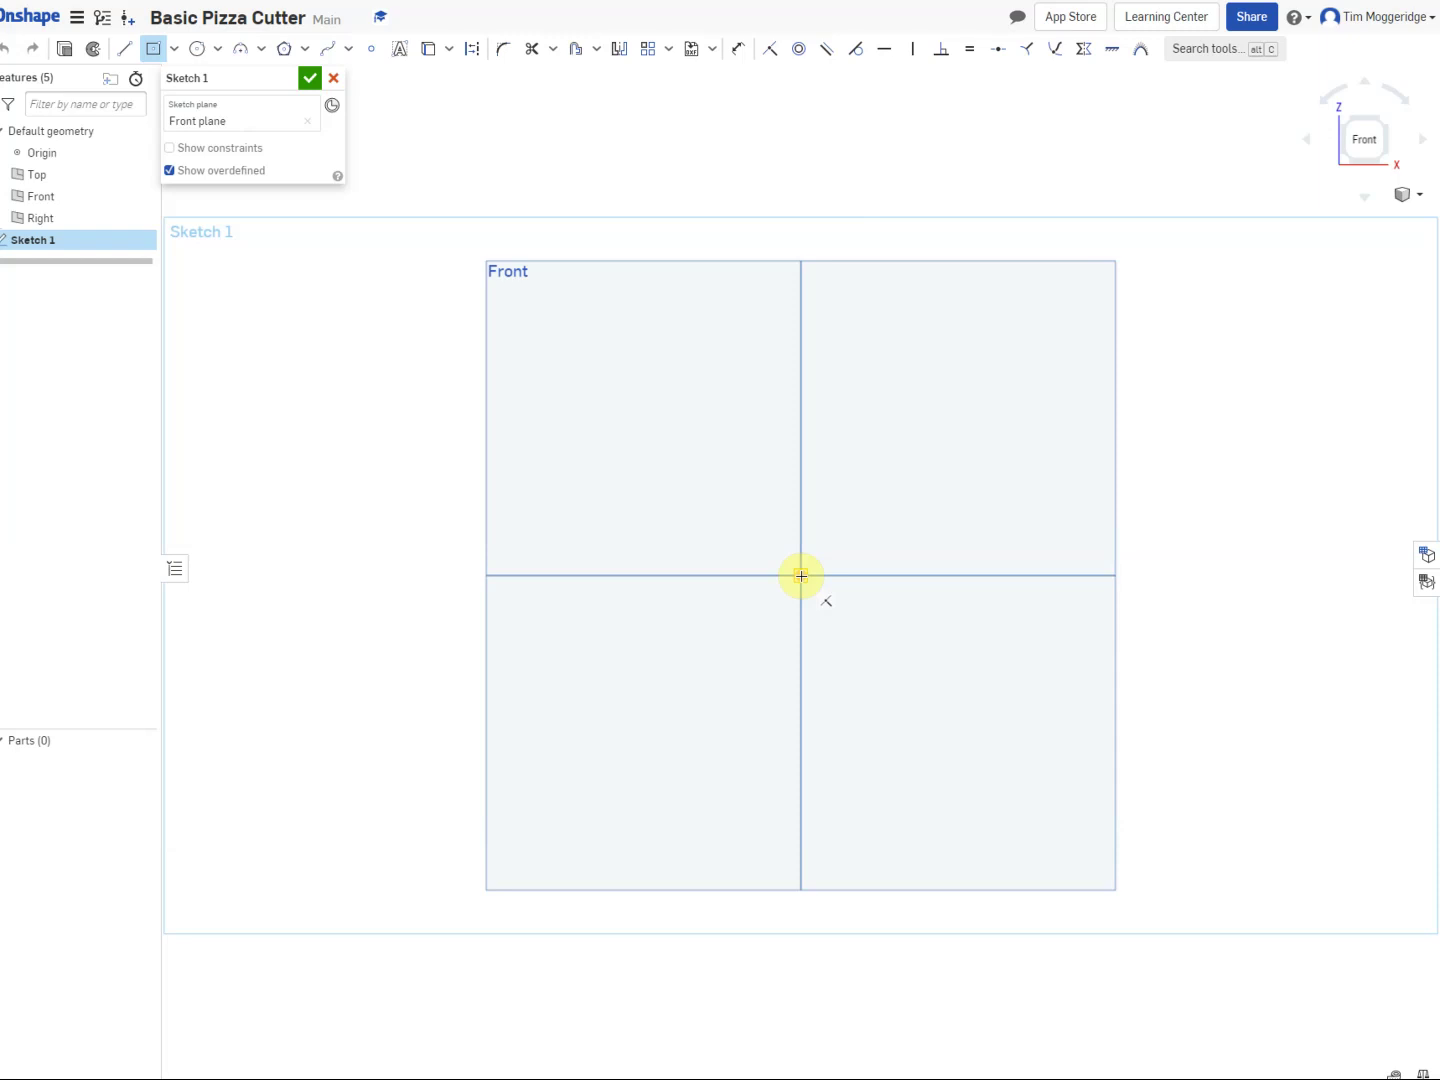
left_click(802, 576)
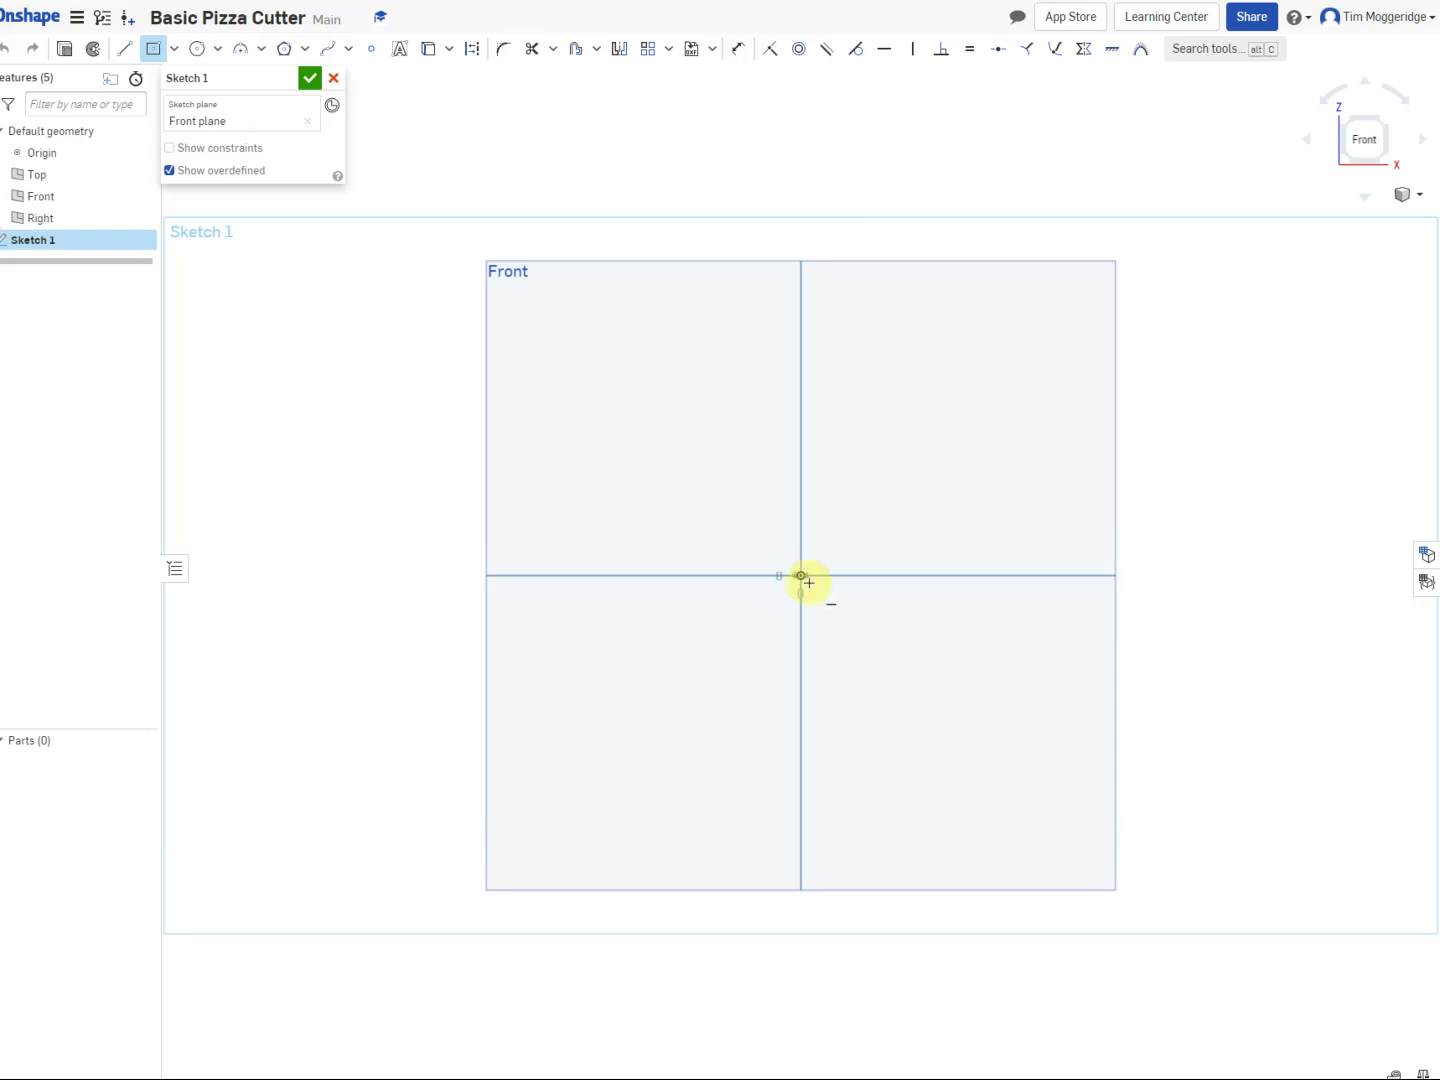
left_click(848, 653)
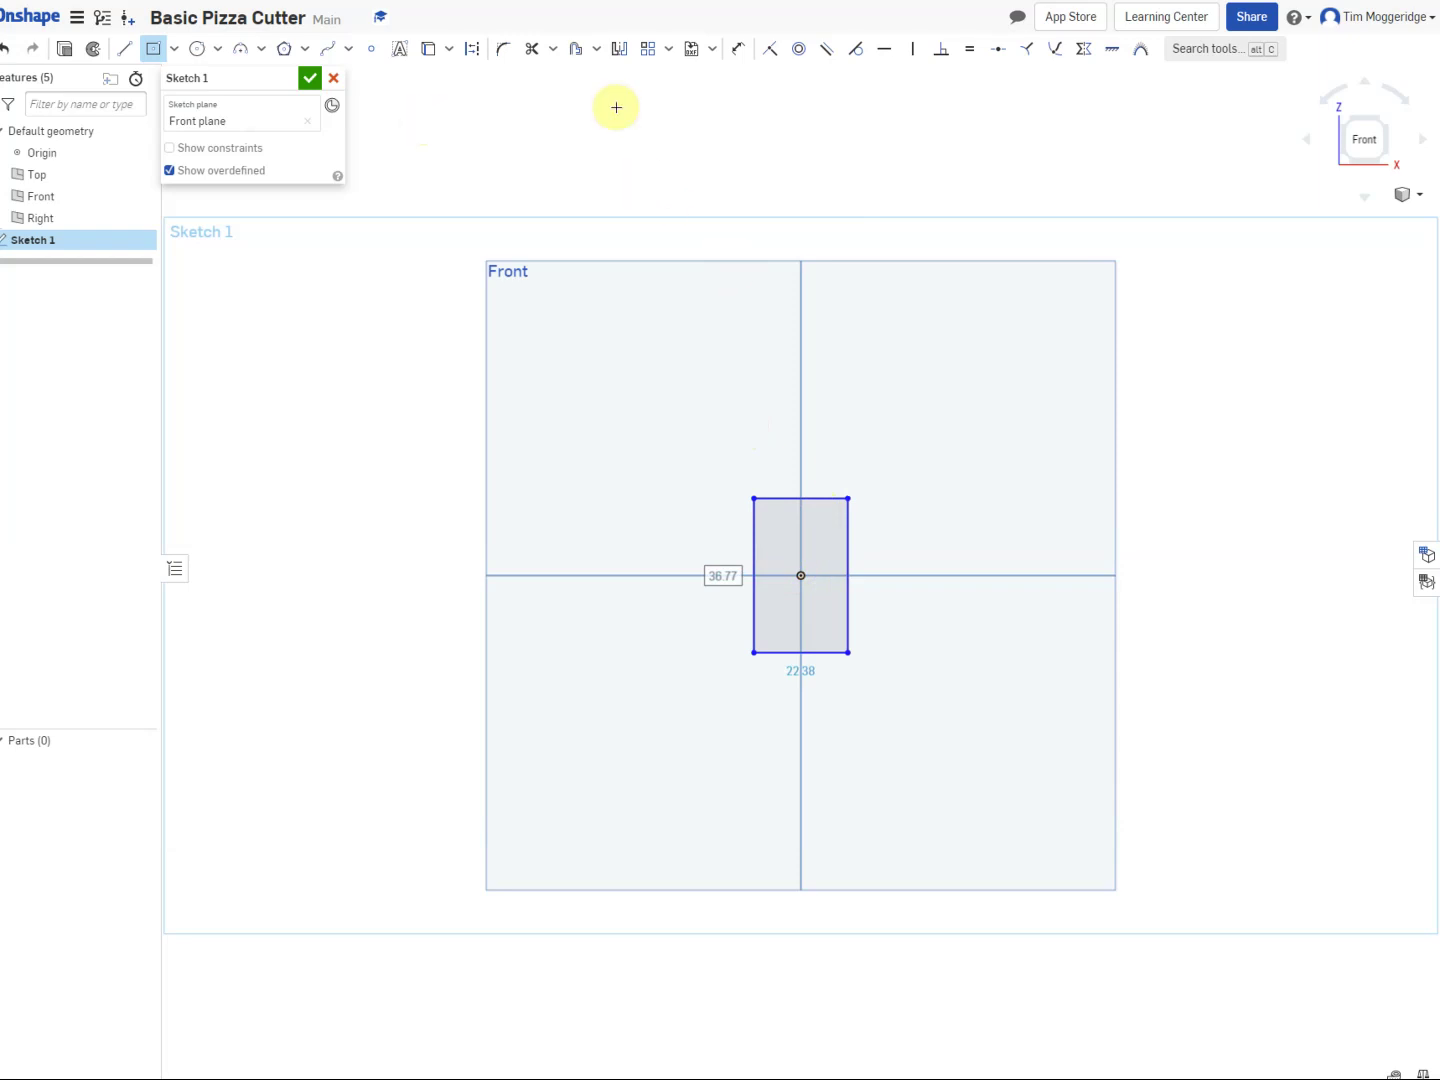
Step: Dimension the rectangle to 10 mm wide and 20 mm high
left_click(737, 50)
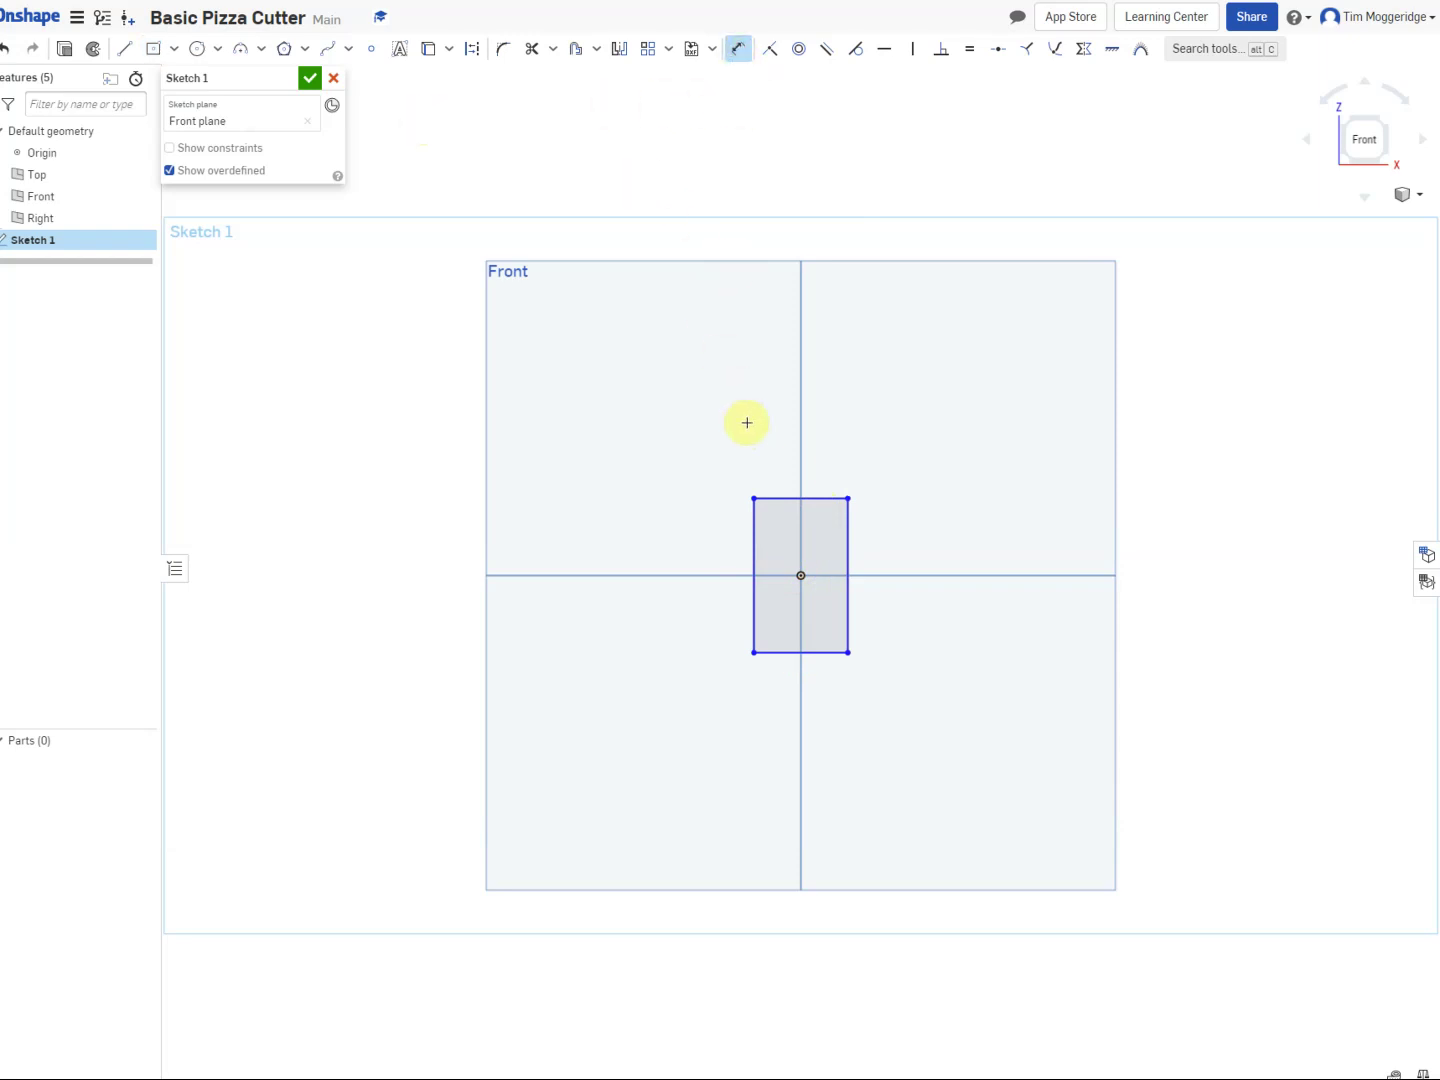
left_click(779, 497)
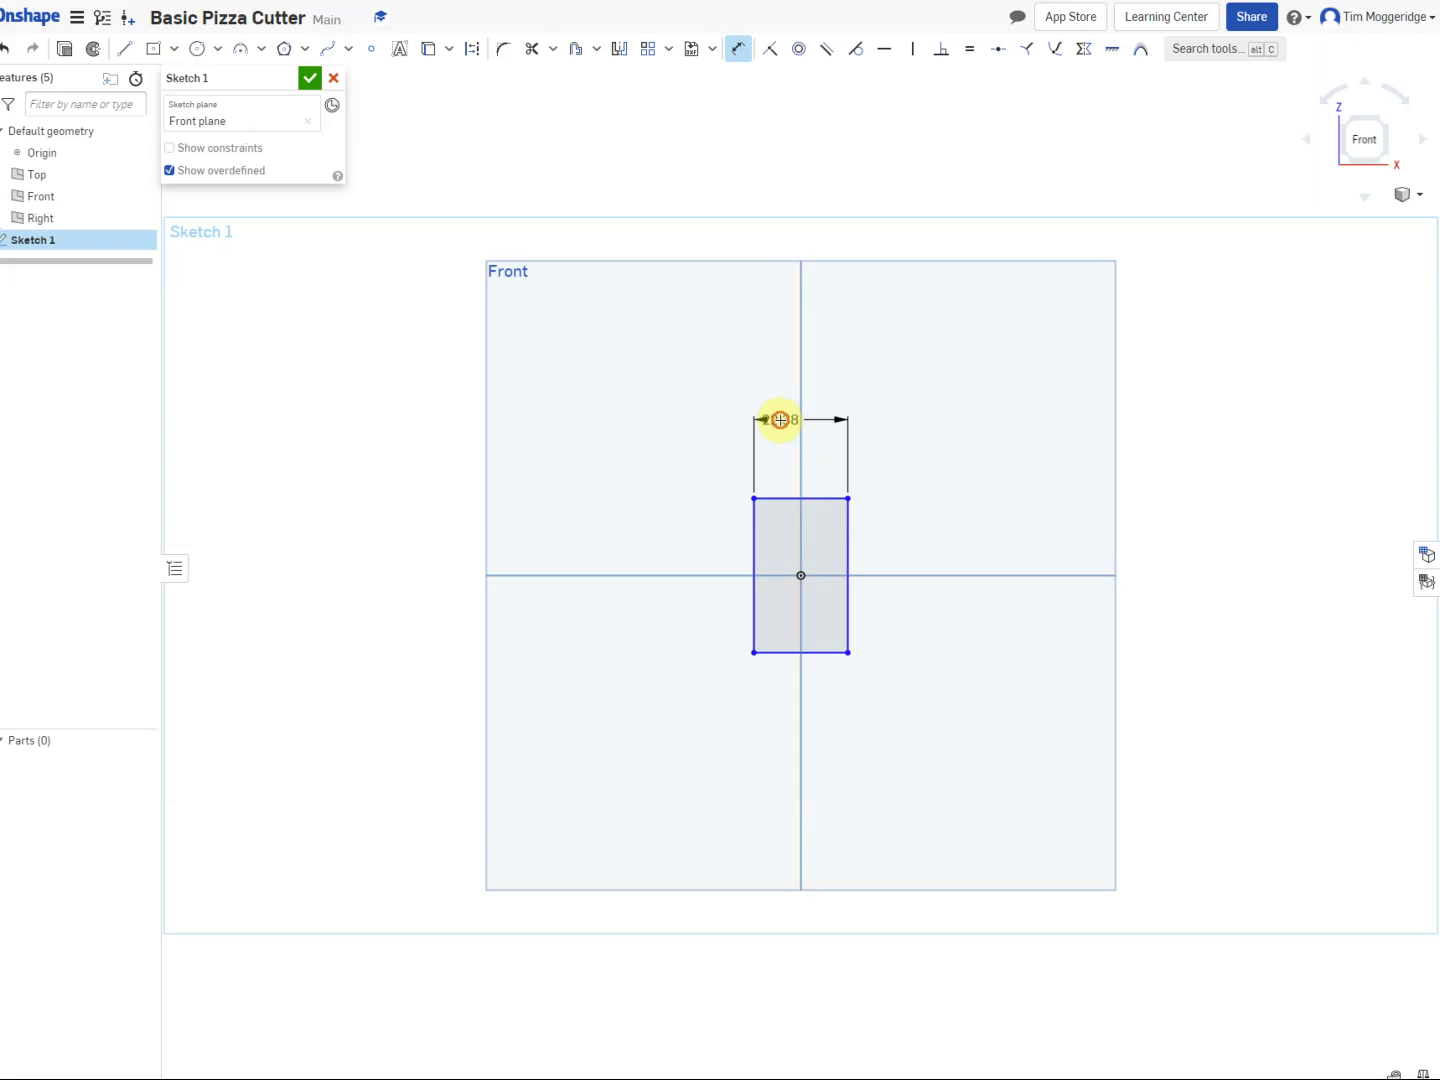
left_click(780, 421)
left_click(781, 421)
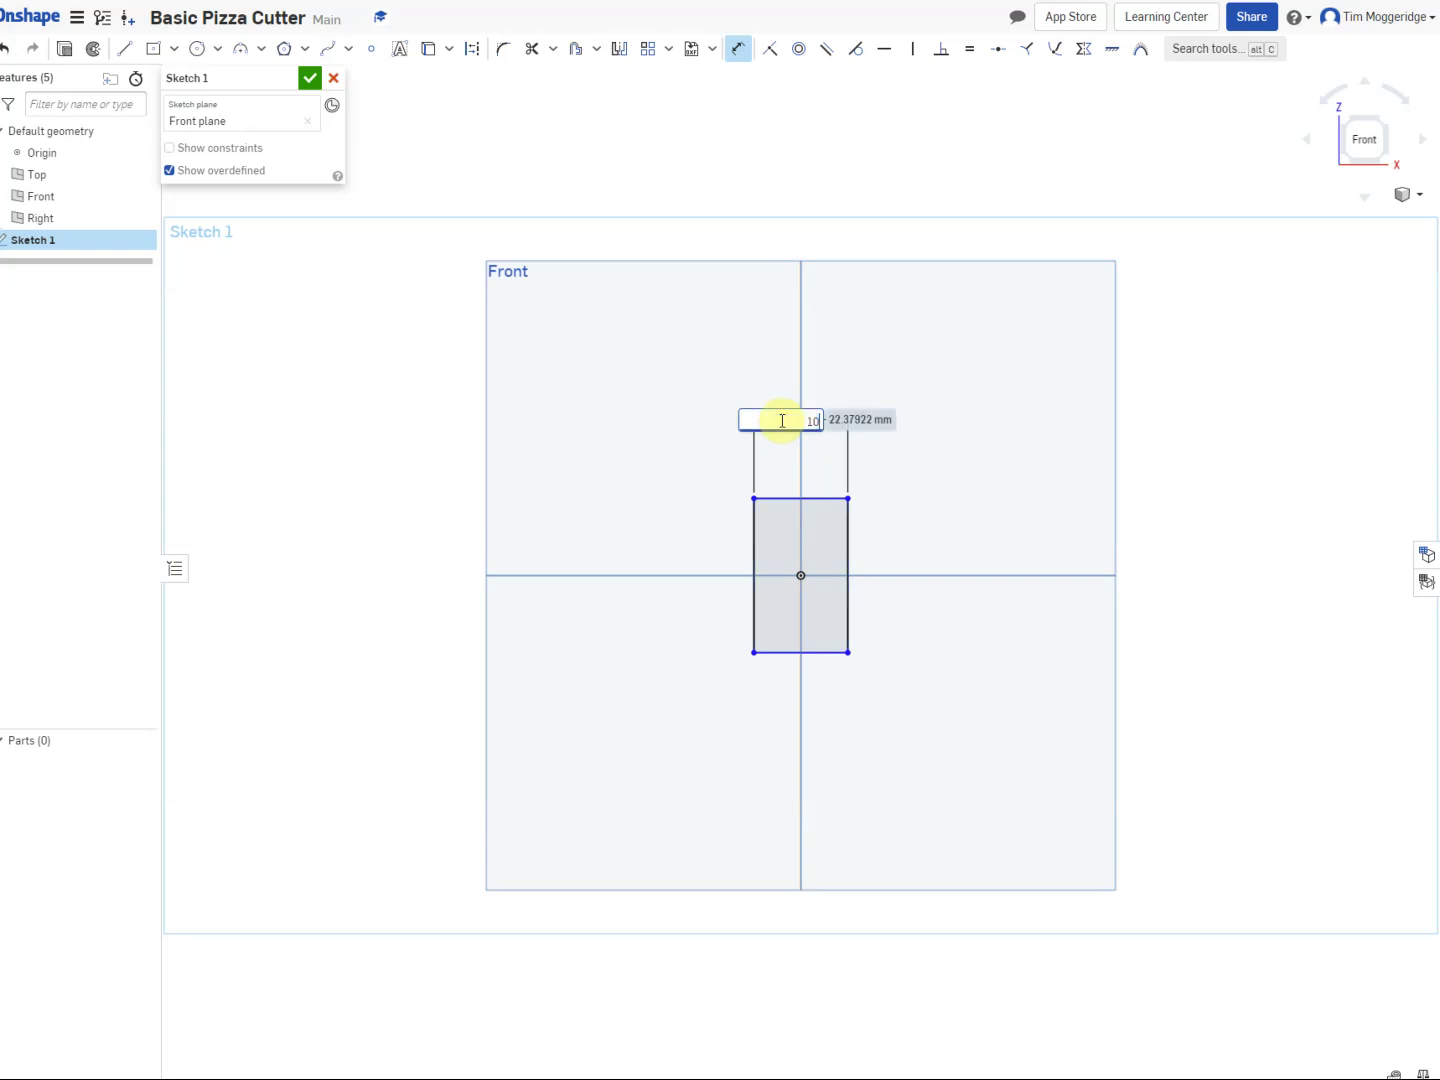
key("Return")
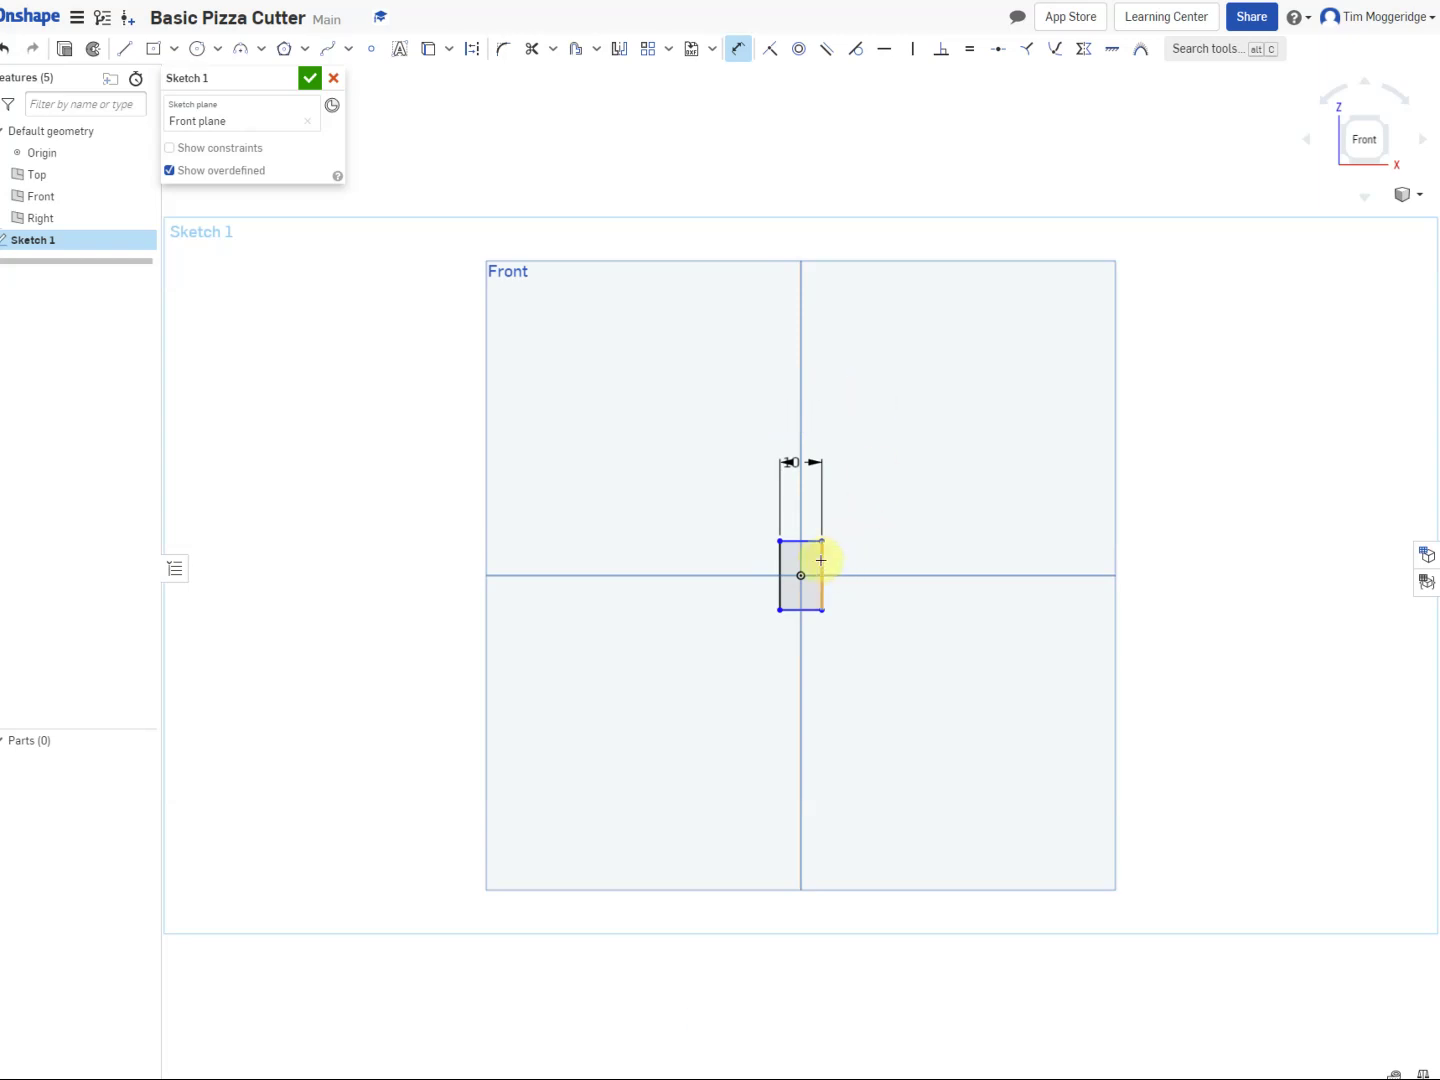
left_click(822, 560)
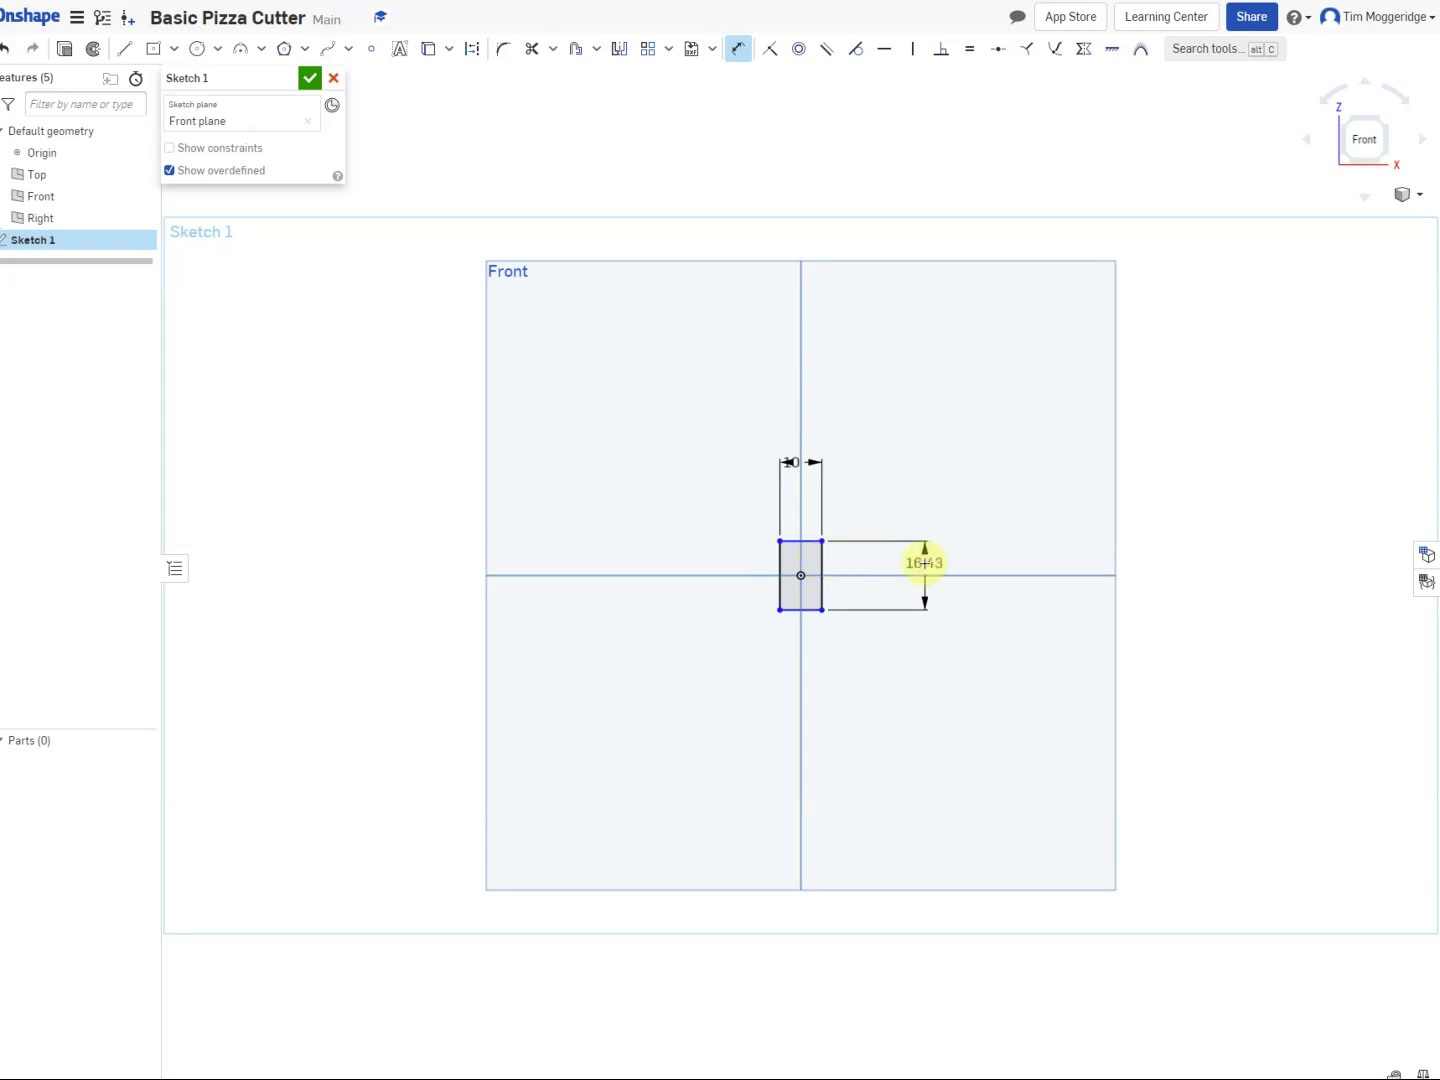
left_click(921, 563)
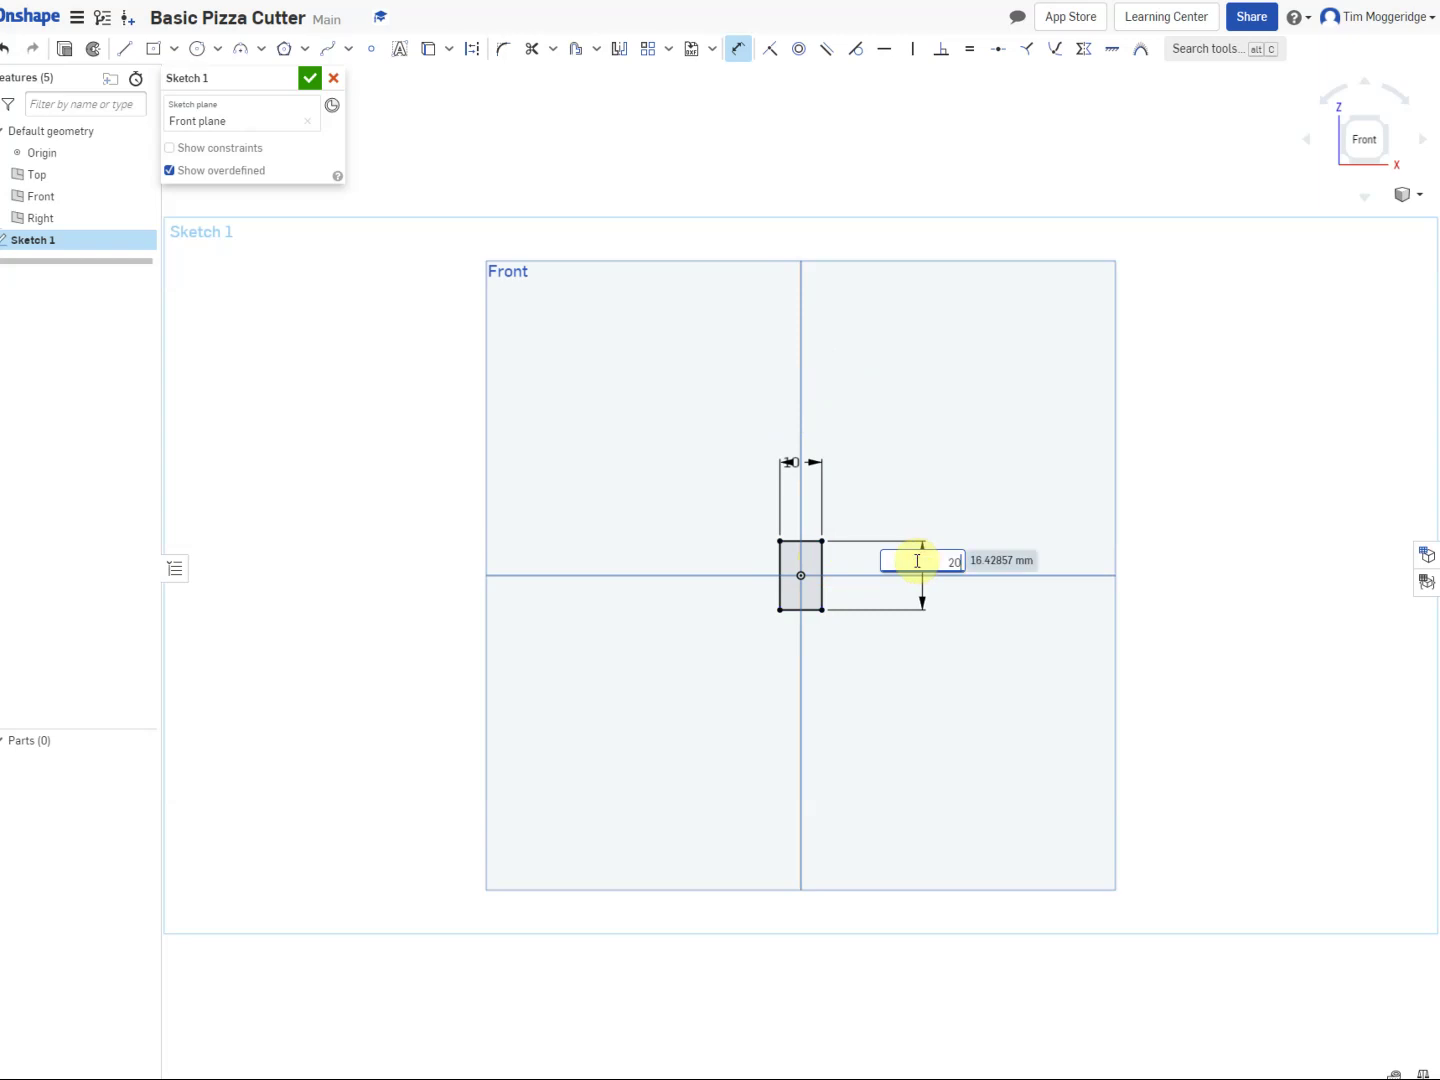
type("20")
key("Return")
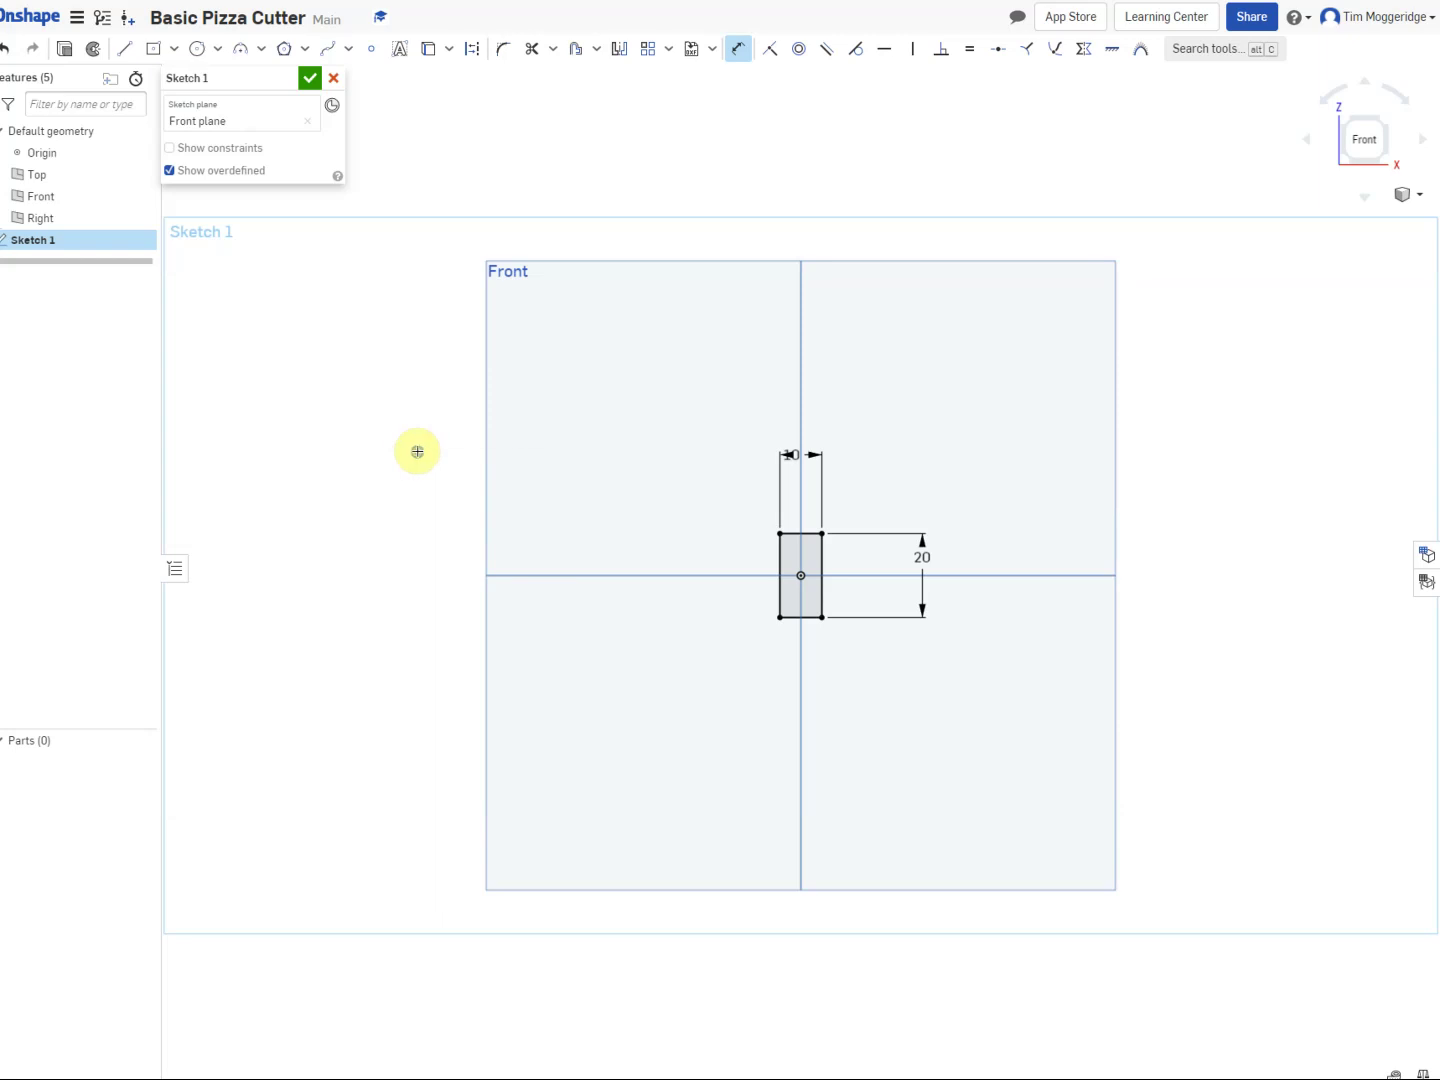
left_click(246, 478)
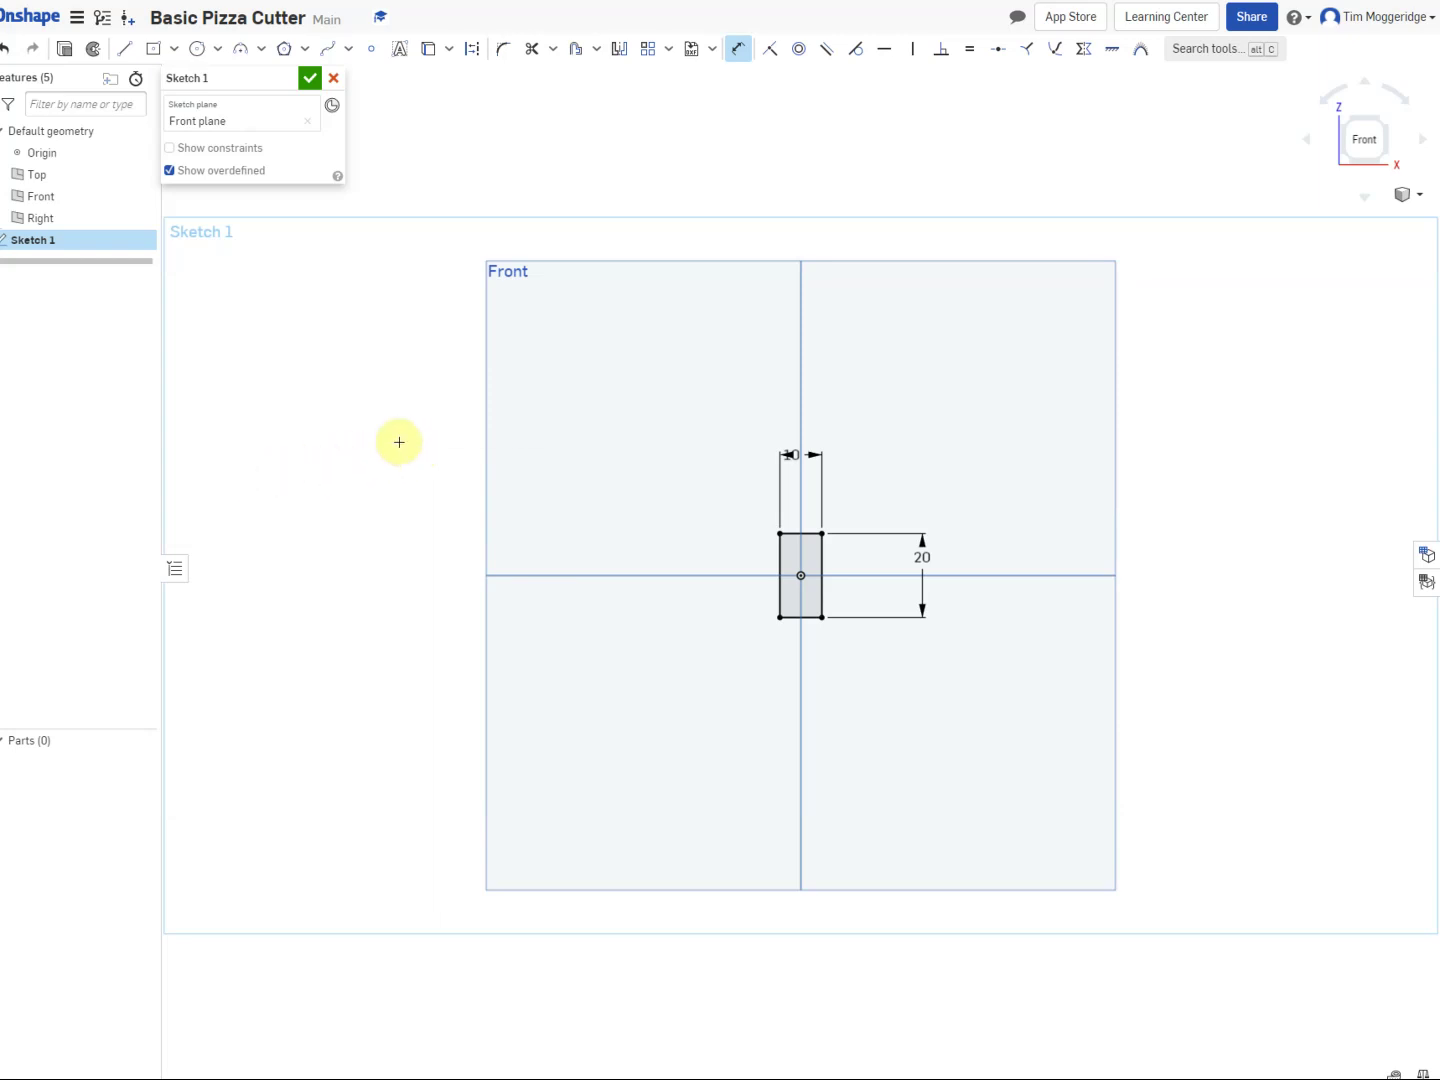
Step: Extrude the rectangle as a new solid, Blind, 105 mm deep in the opposite direction, behind the Front plane
right_click_drag(419, 443, 352, 479)
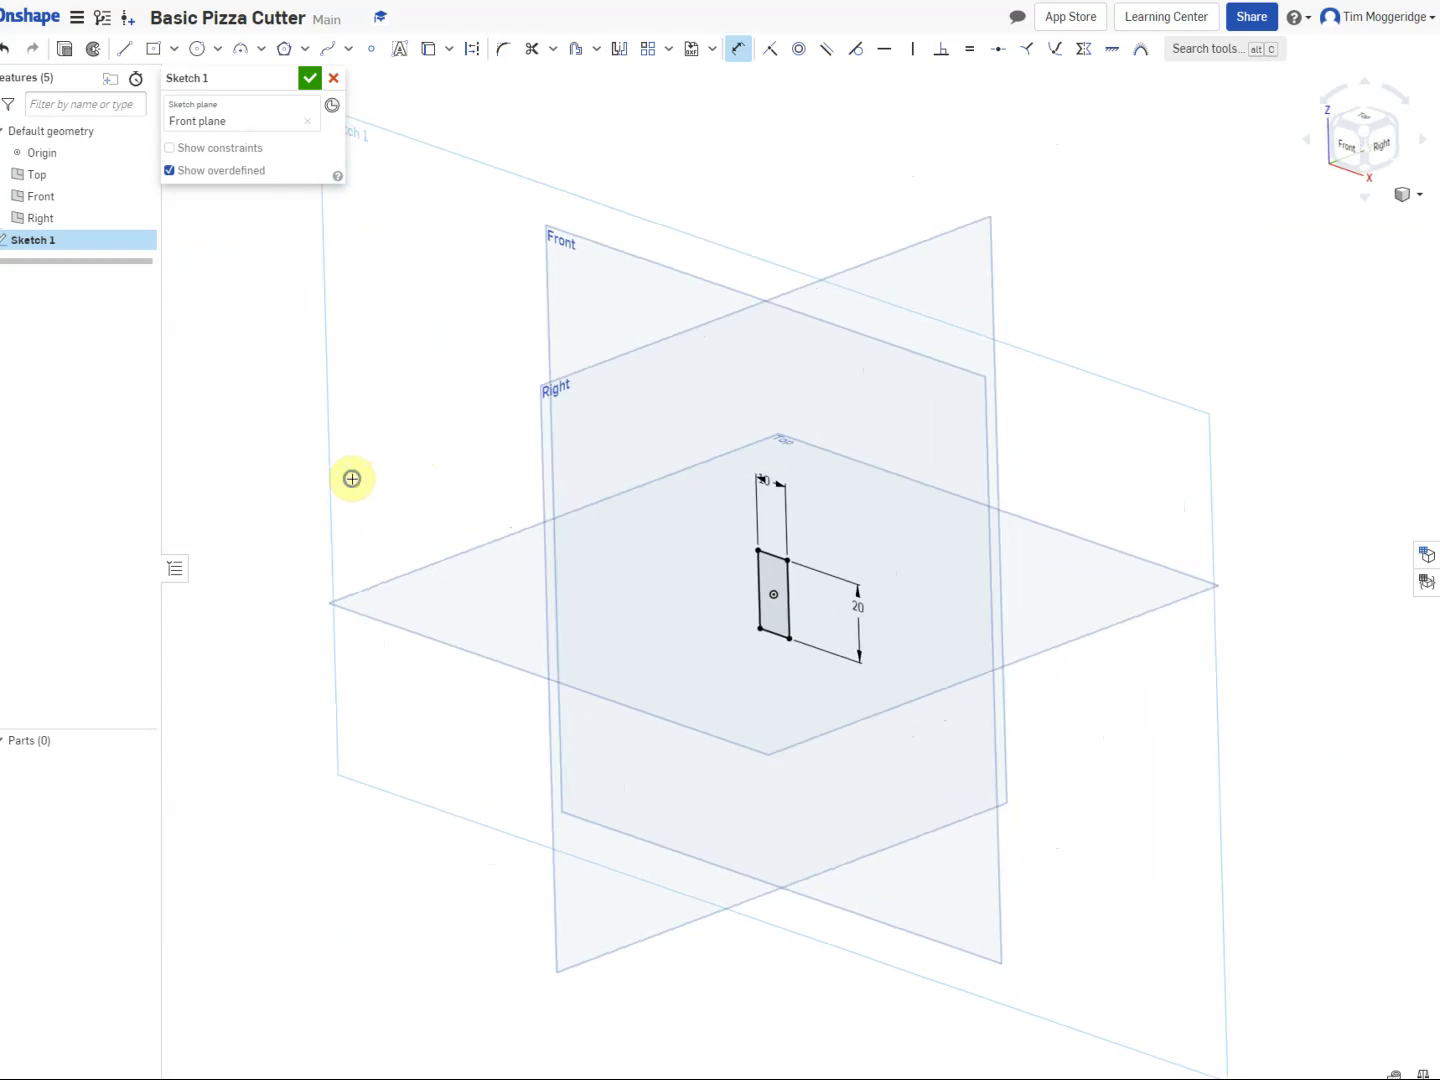
right_click(352, 485)
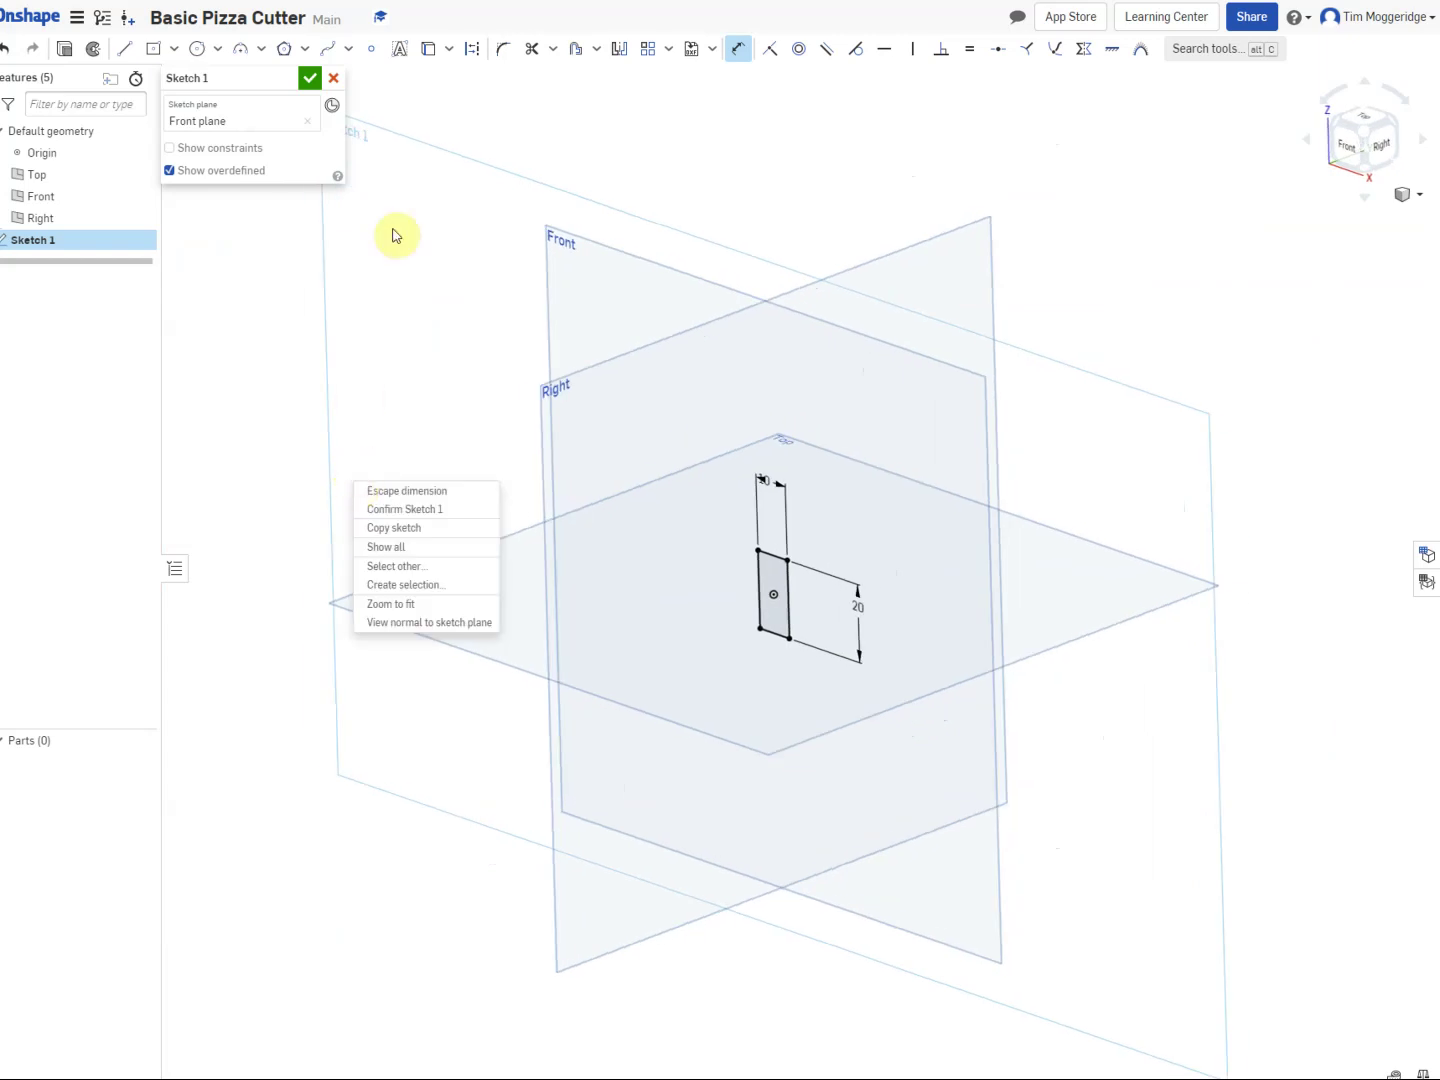
left_click(65, 52)
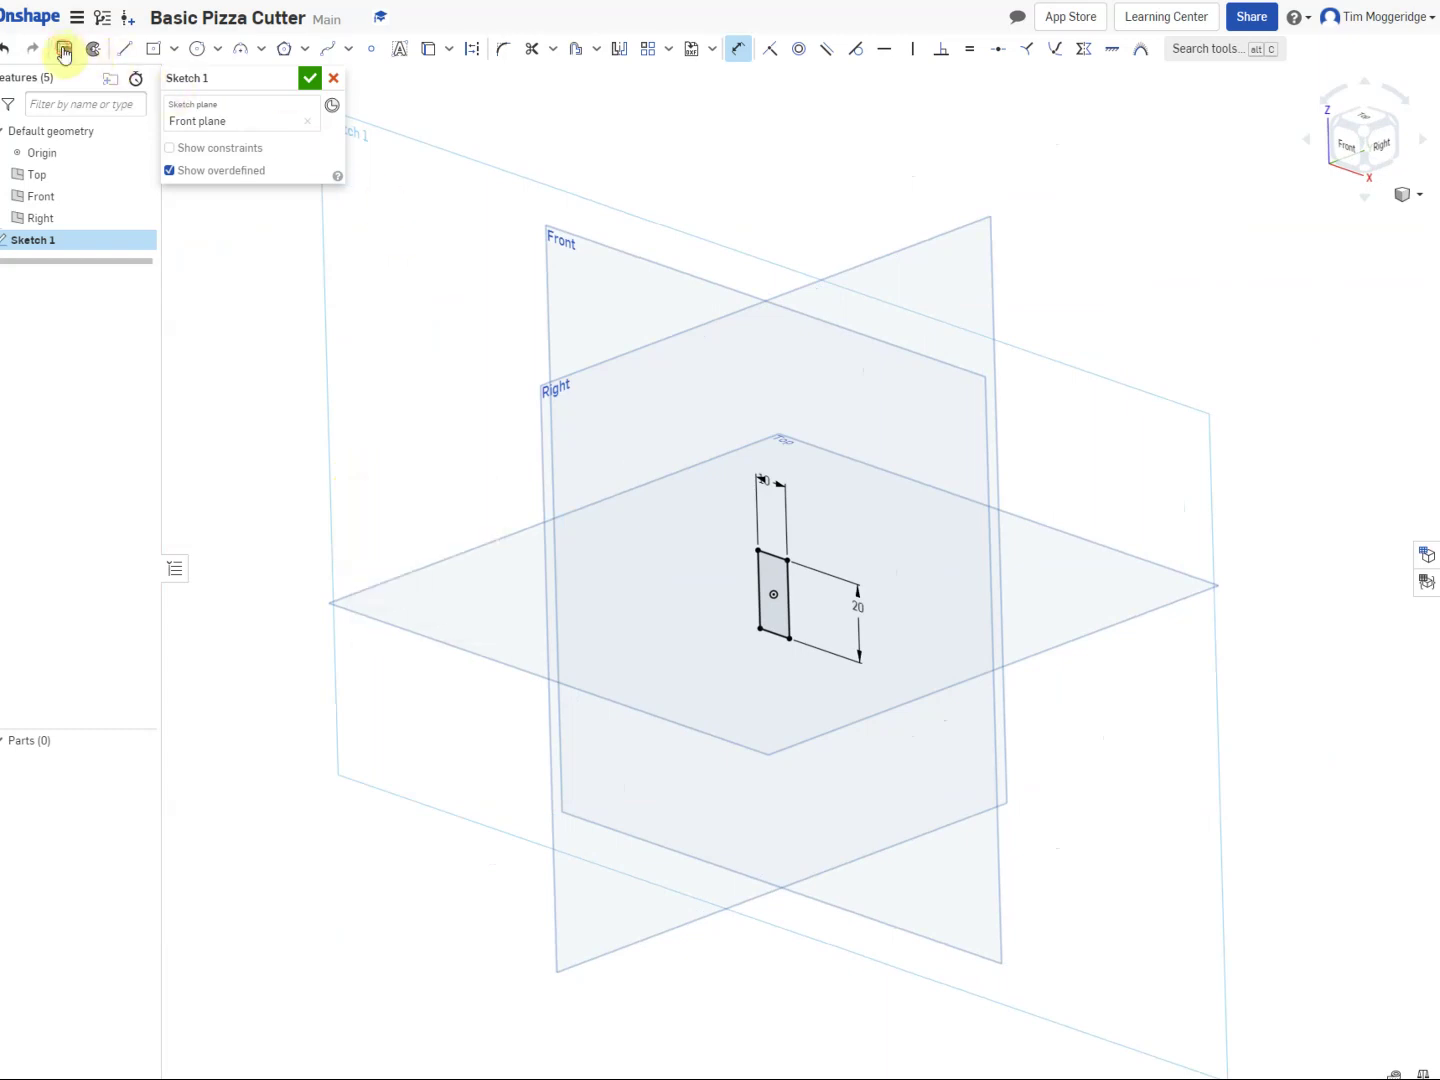
left_click(65, 52)
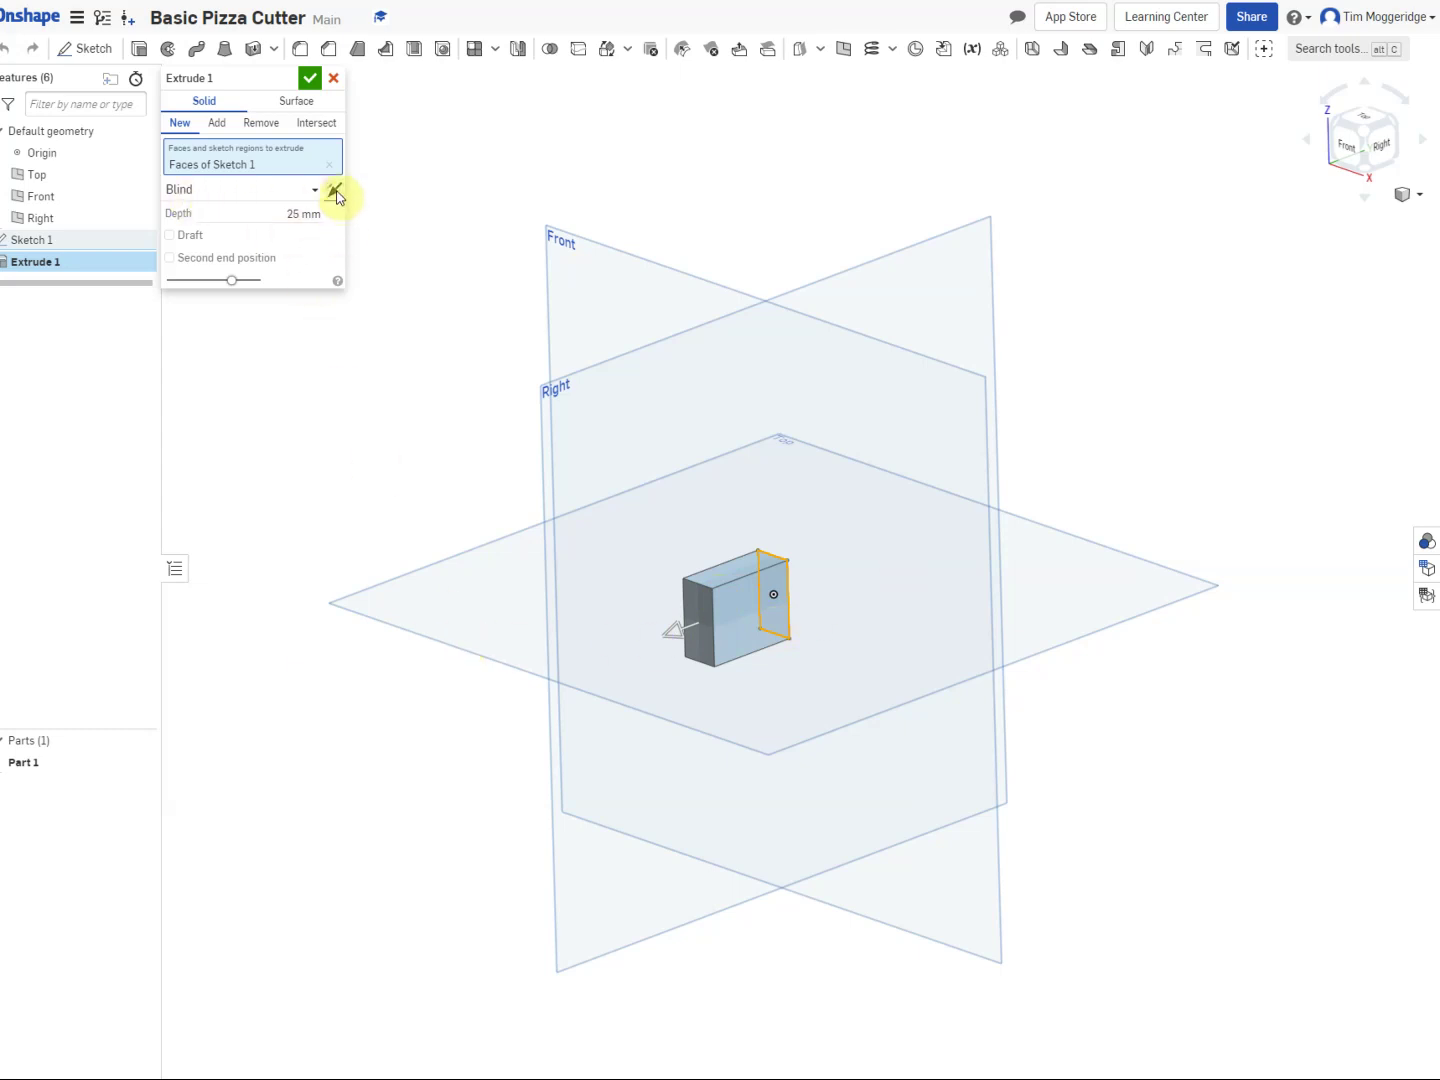
left_click(335, 191)
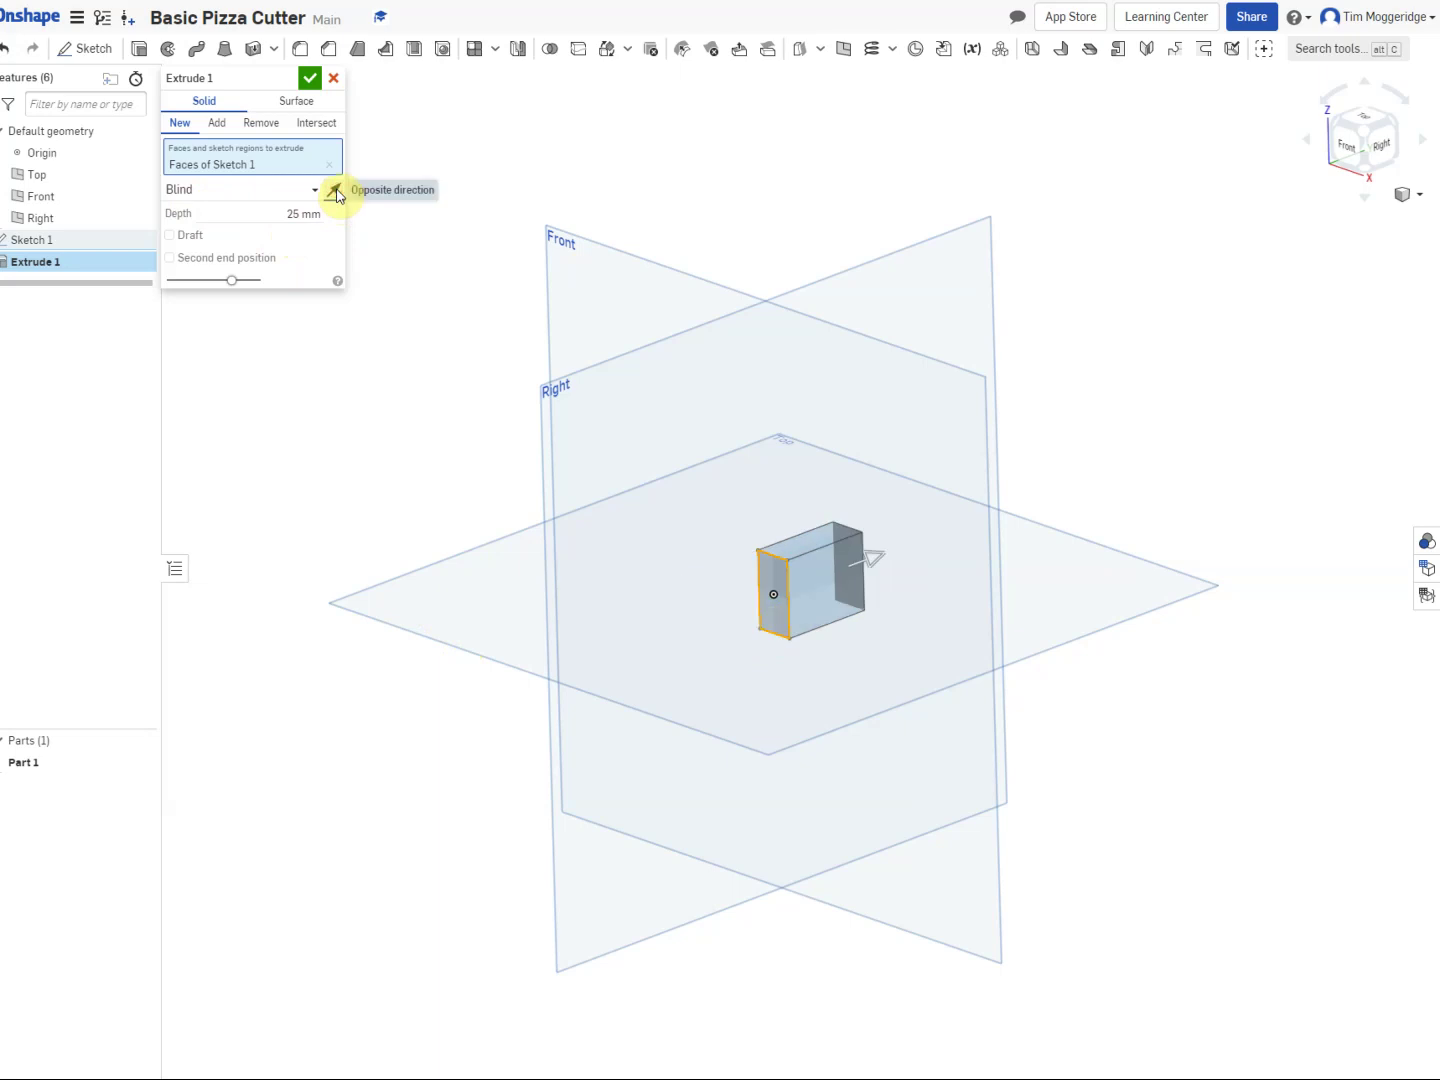
left_click(297, 214)
type("105")
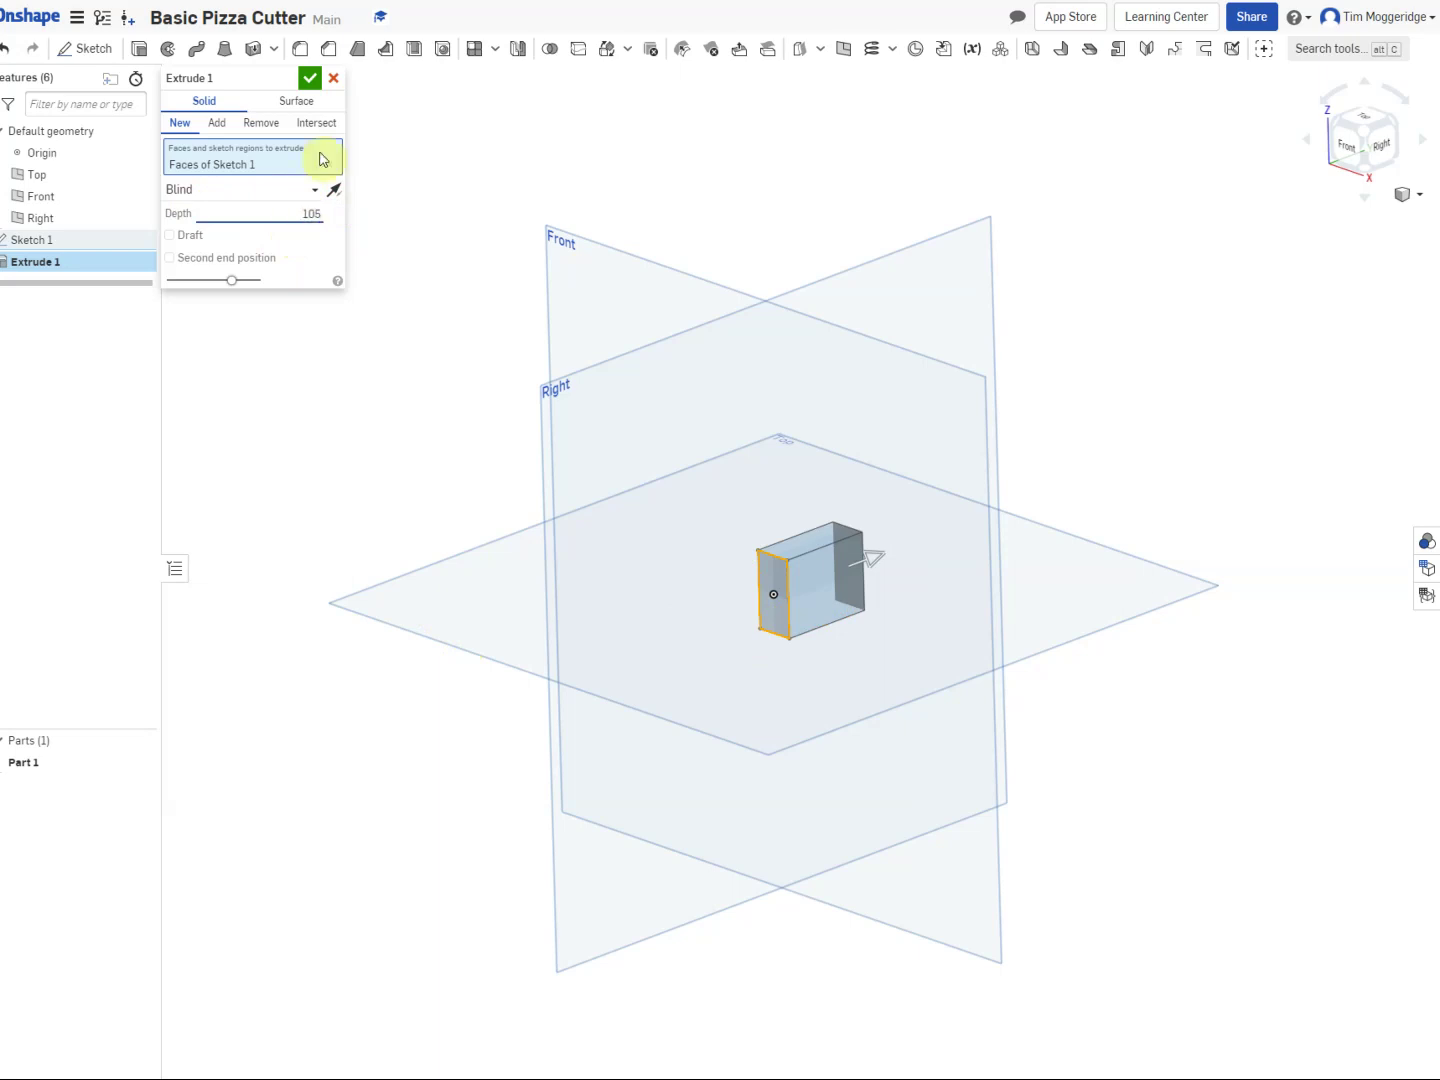
left_click(311, 77)
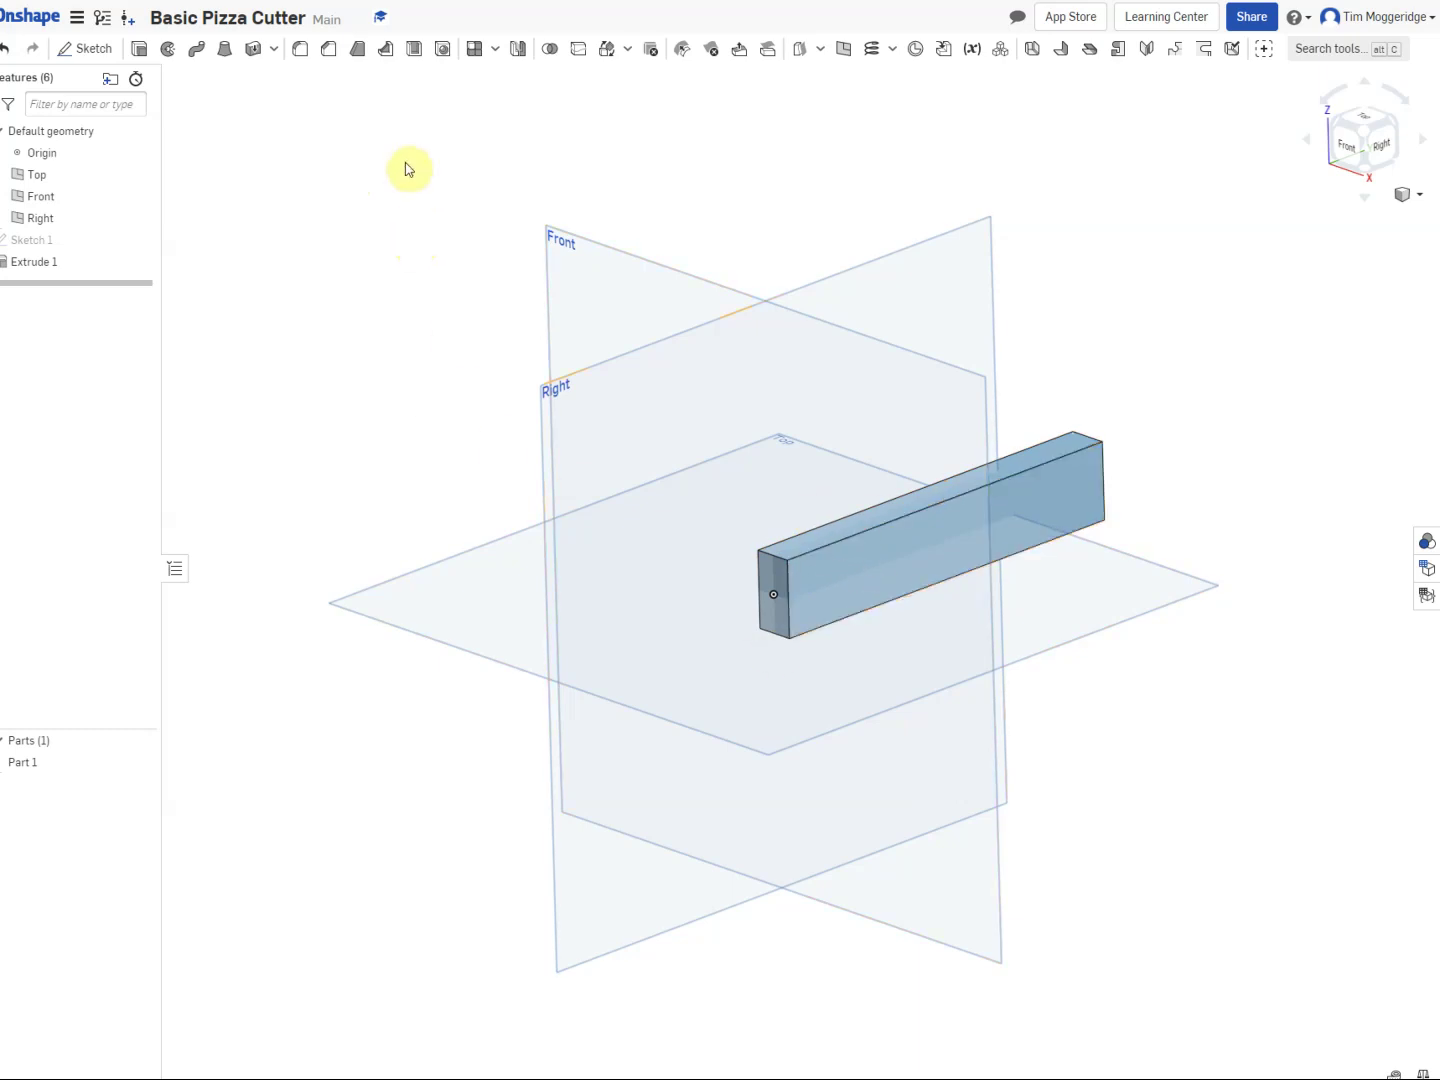
Step: Fillet the four long edges of the handle with a 5 mm radius
left_click(299, 50)
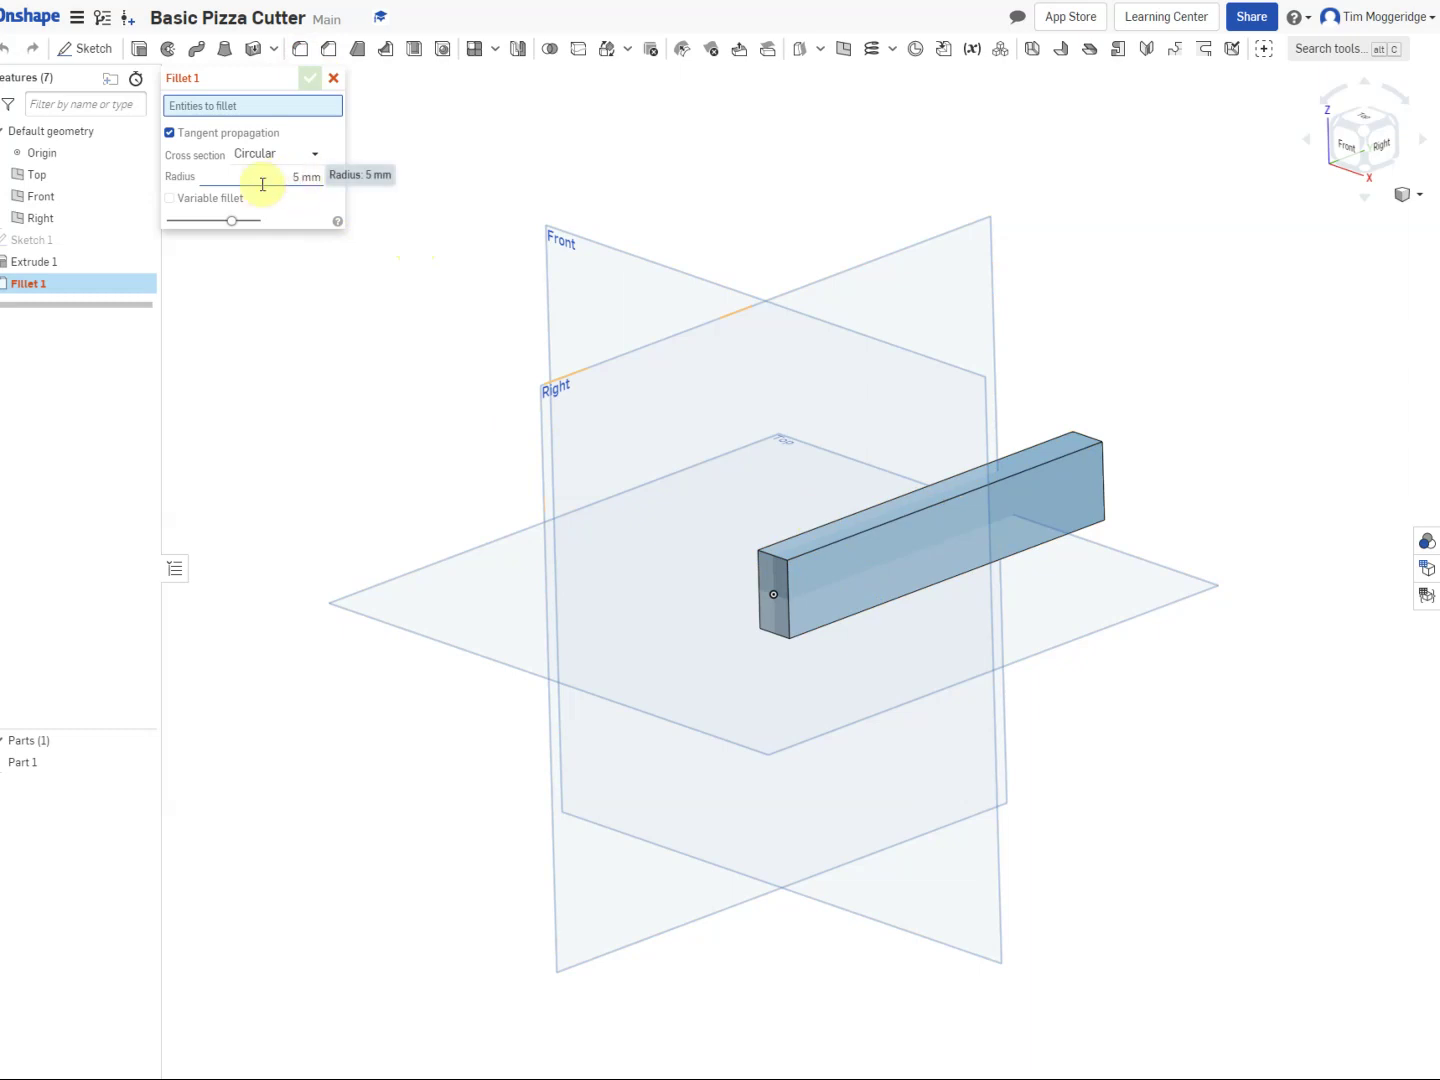
left_click(810, 533)
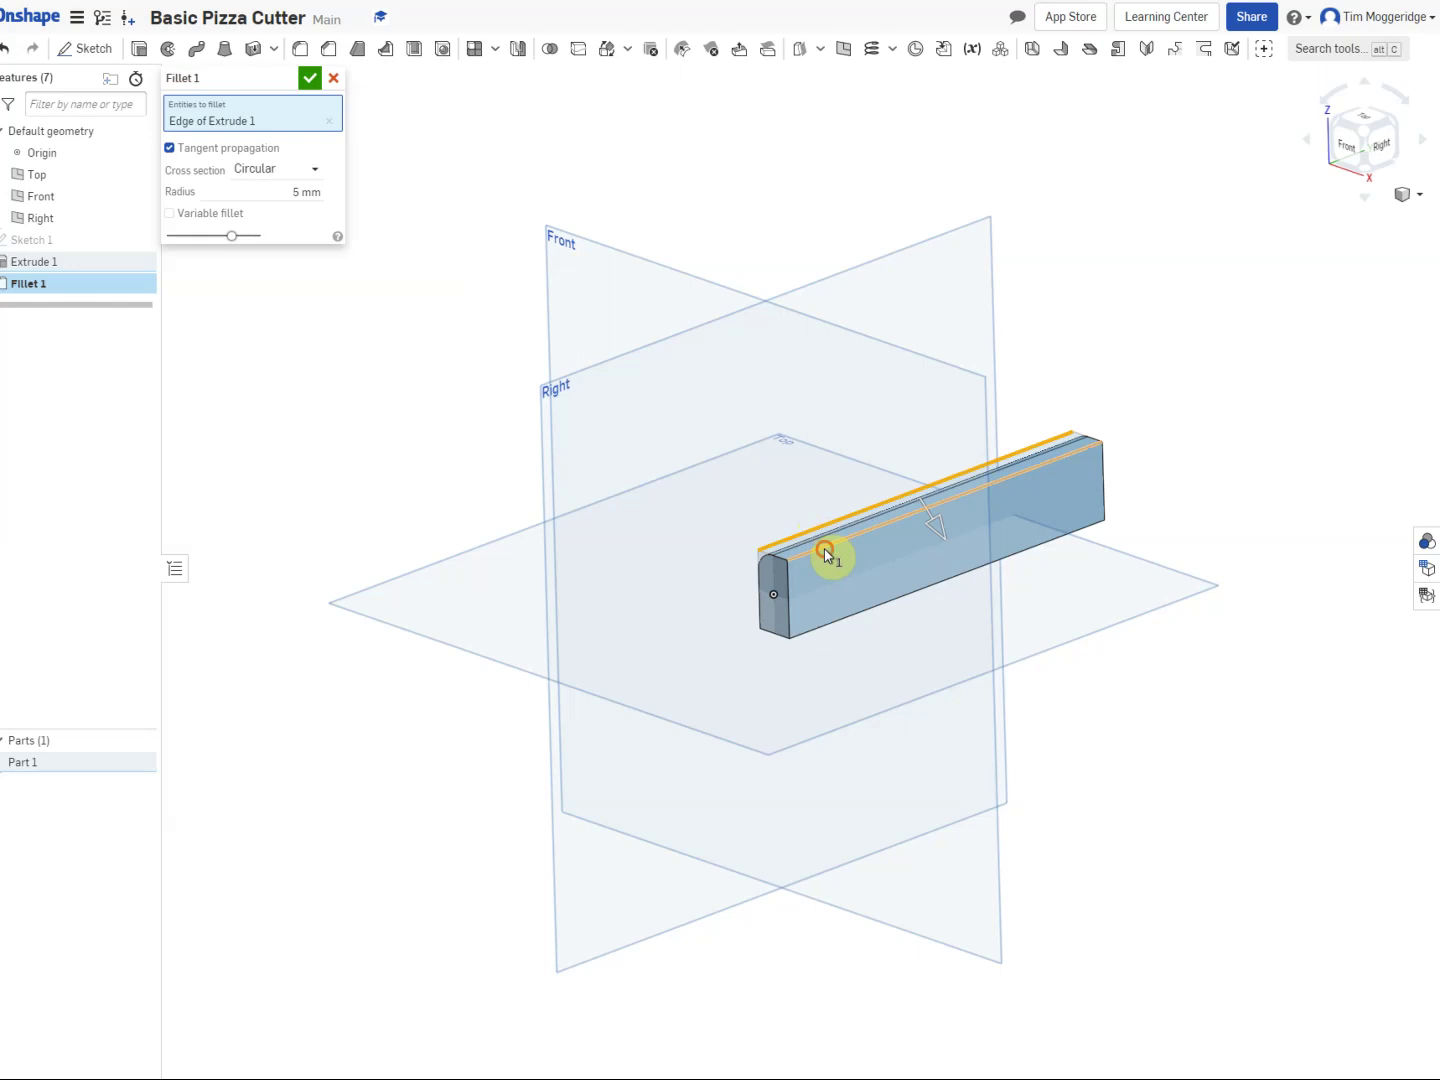
left_click(824, 554)
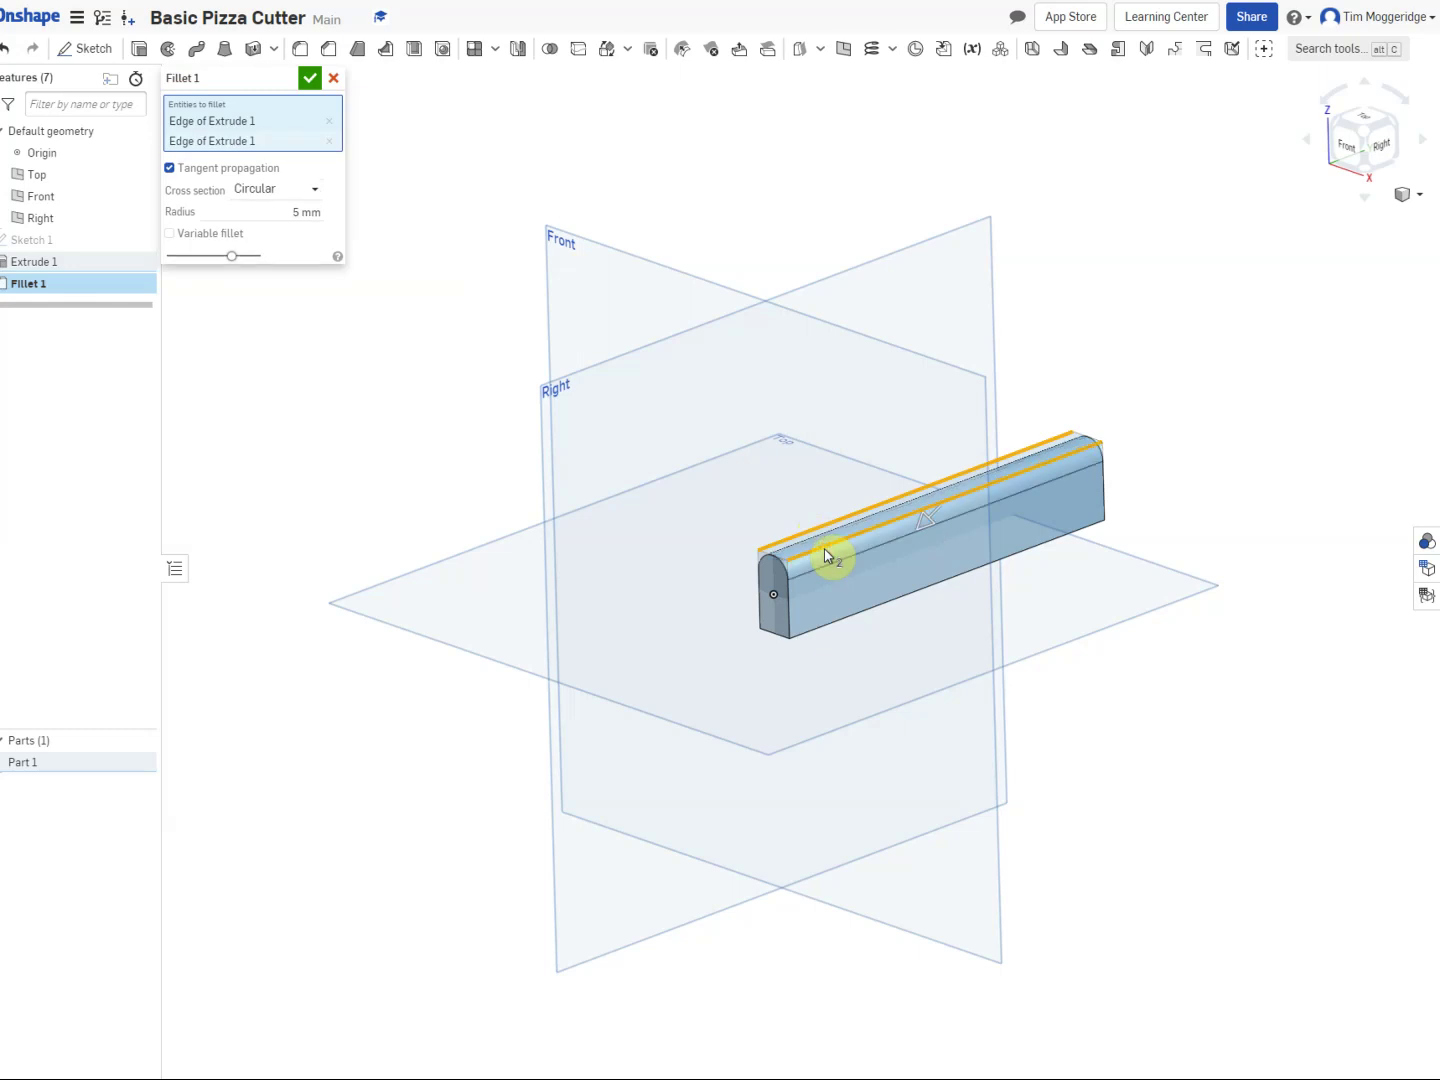
left_click(880, 609)
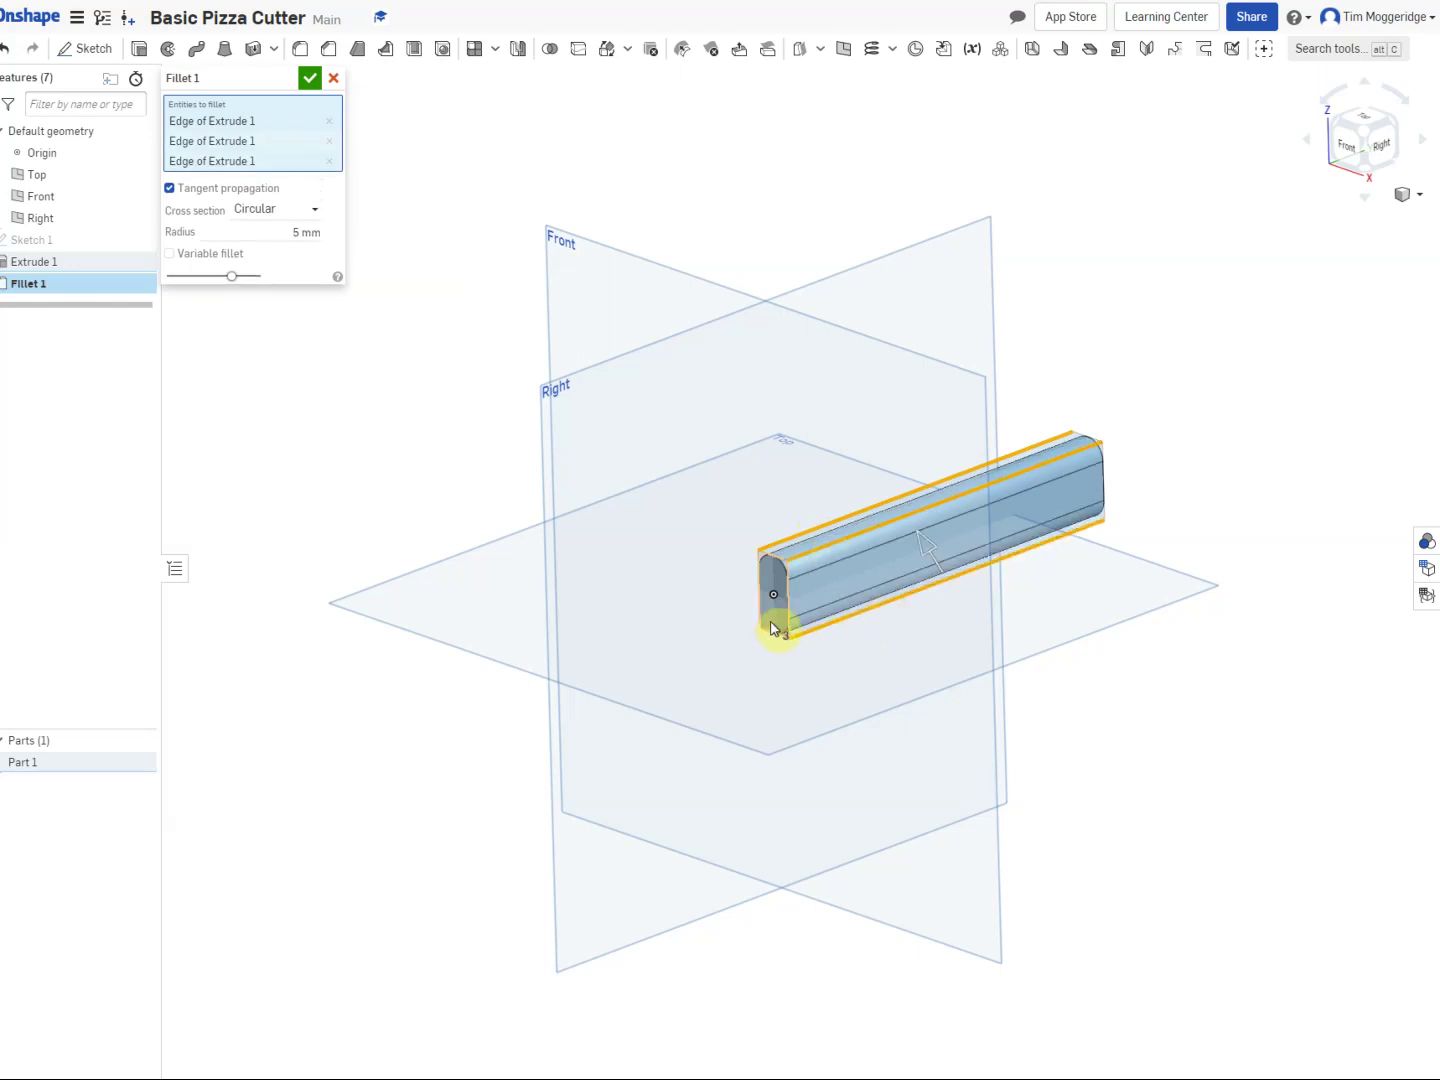
right_click_drag(829, 714, 844, 626)
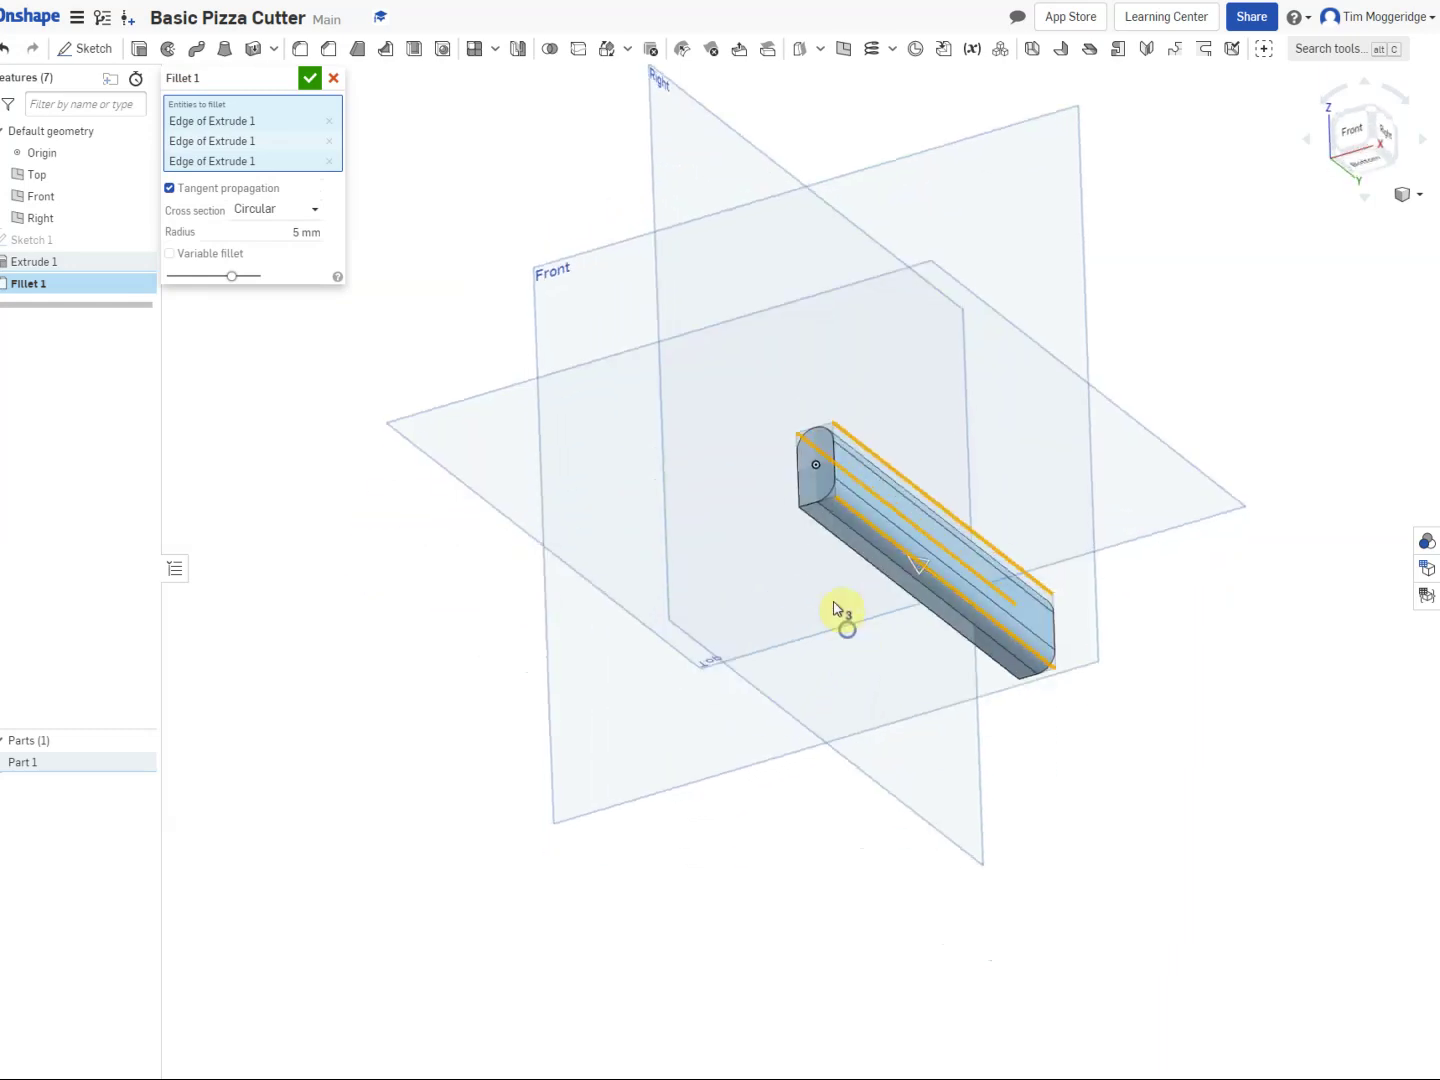
left_click(816, 531)
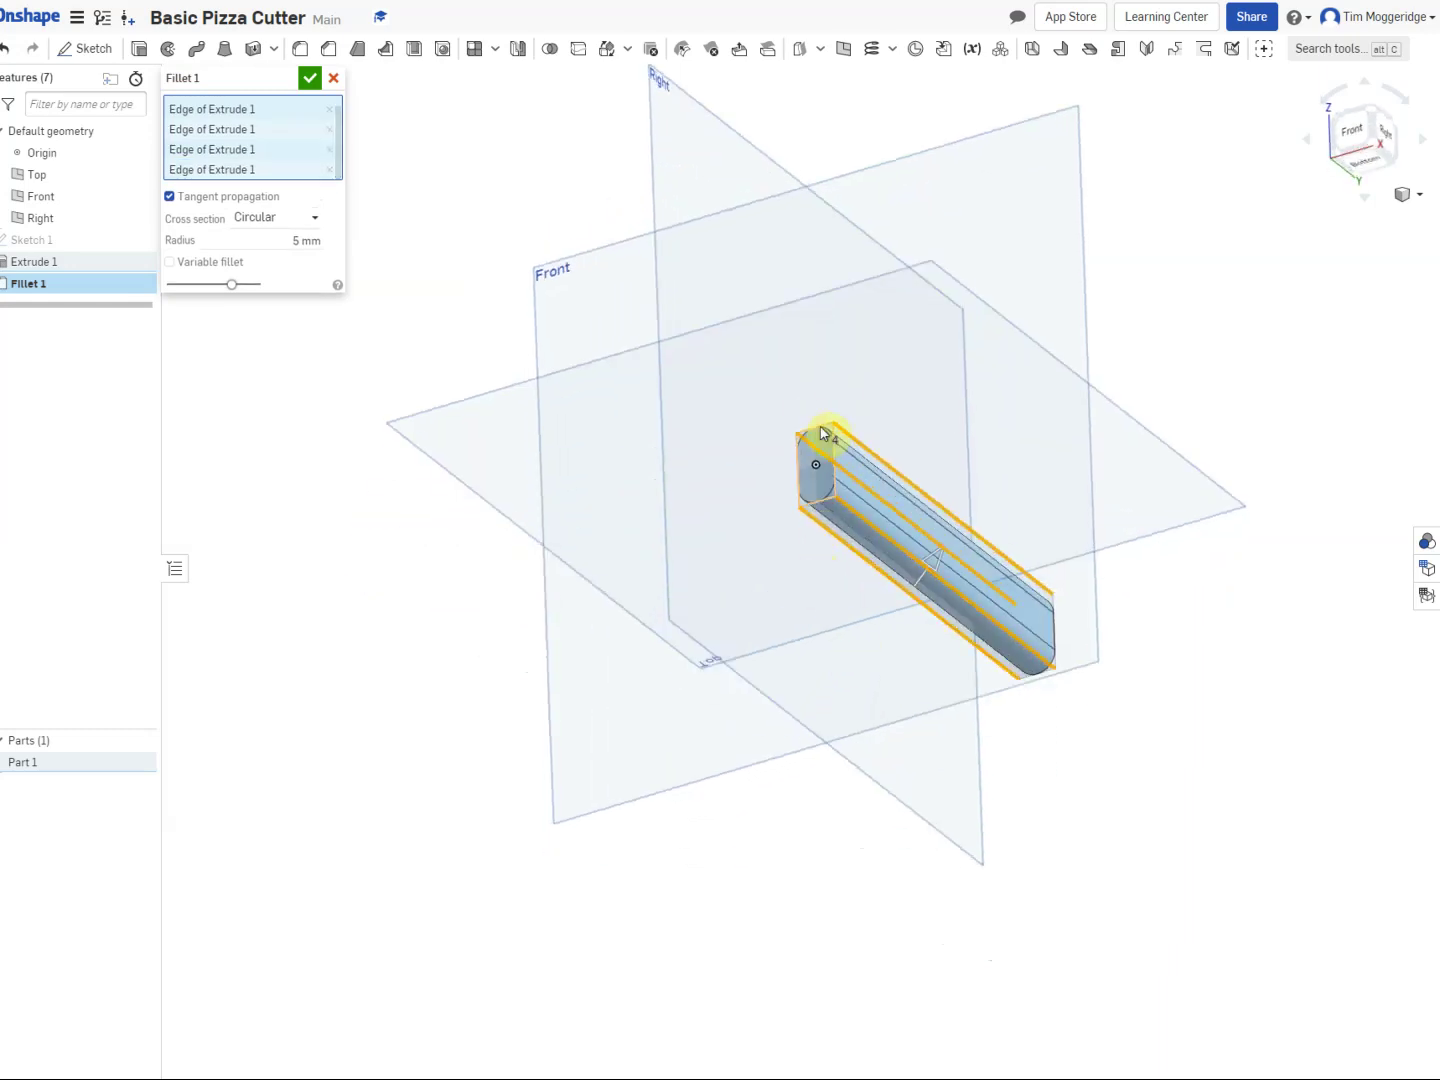
left_click(309, 79)
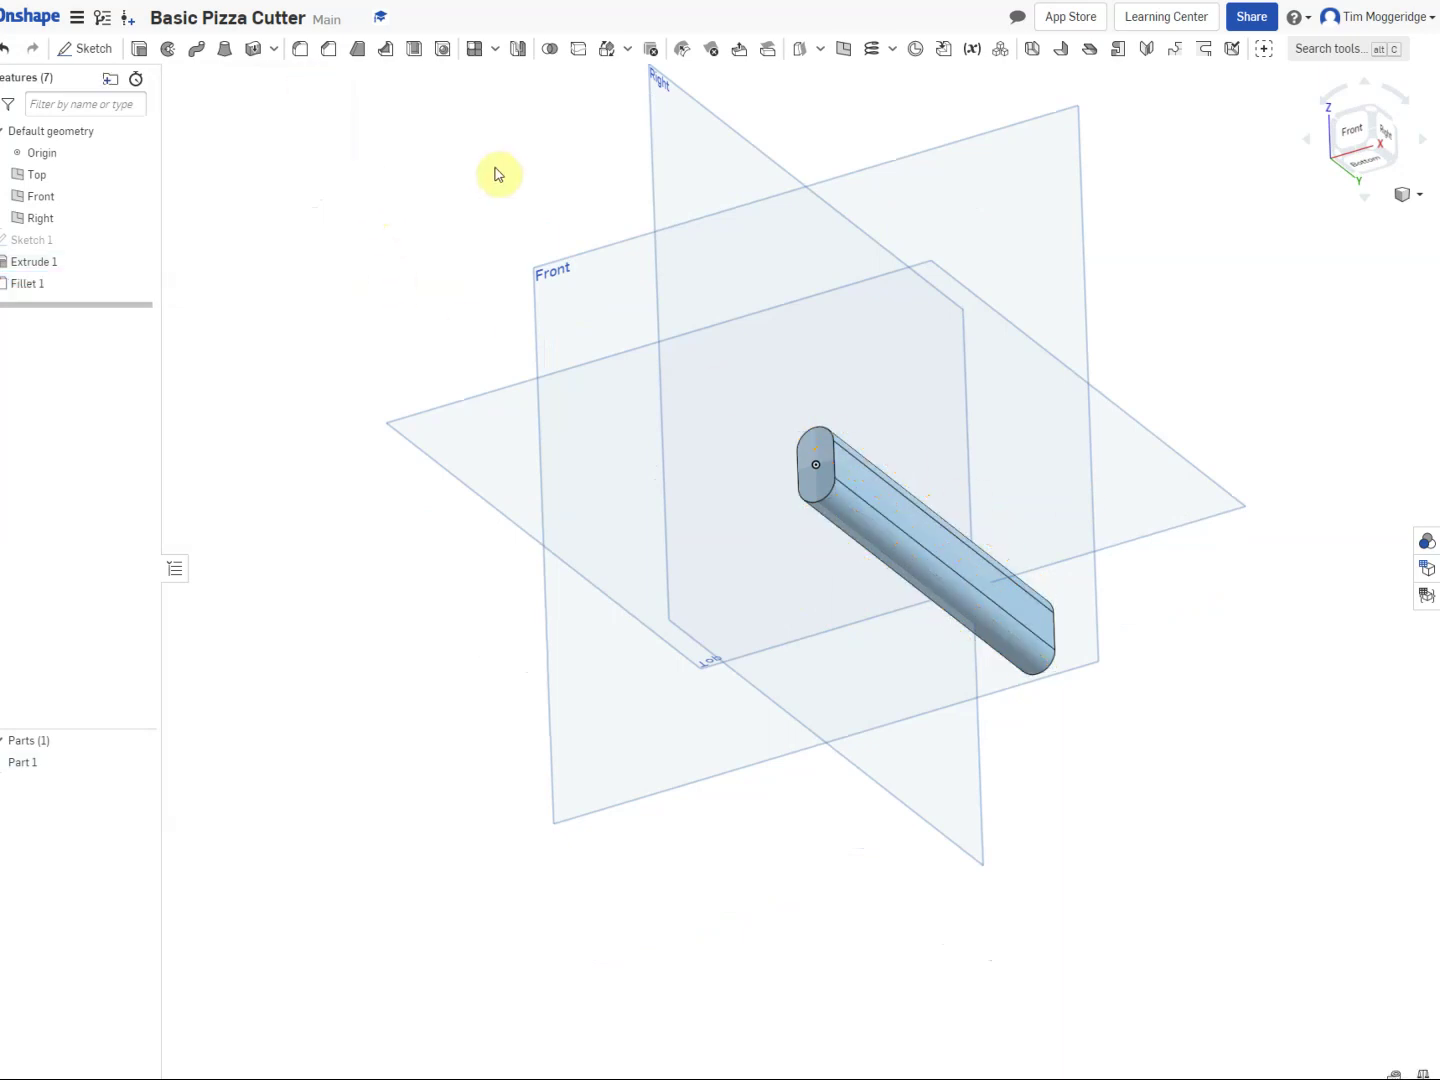
Step: Start a new sketch on the Right plane
right_click_drag(498, 175, 476, 250)
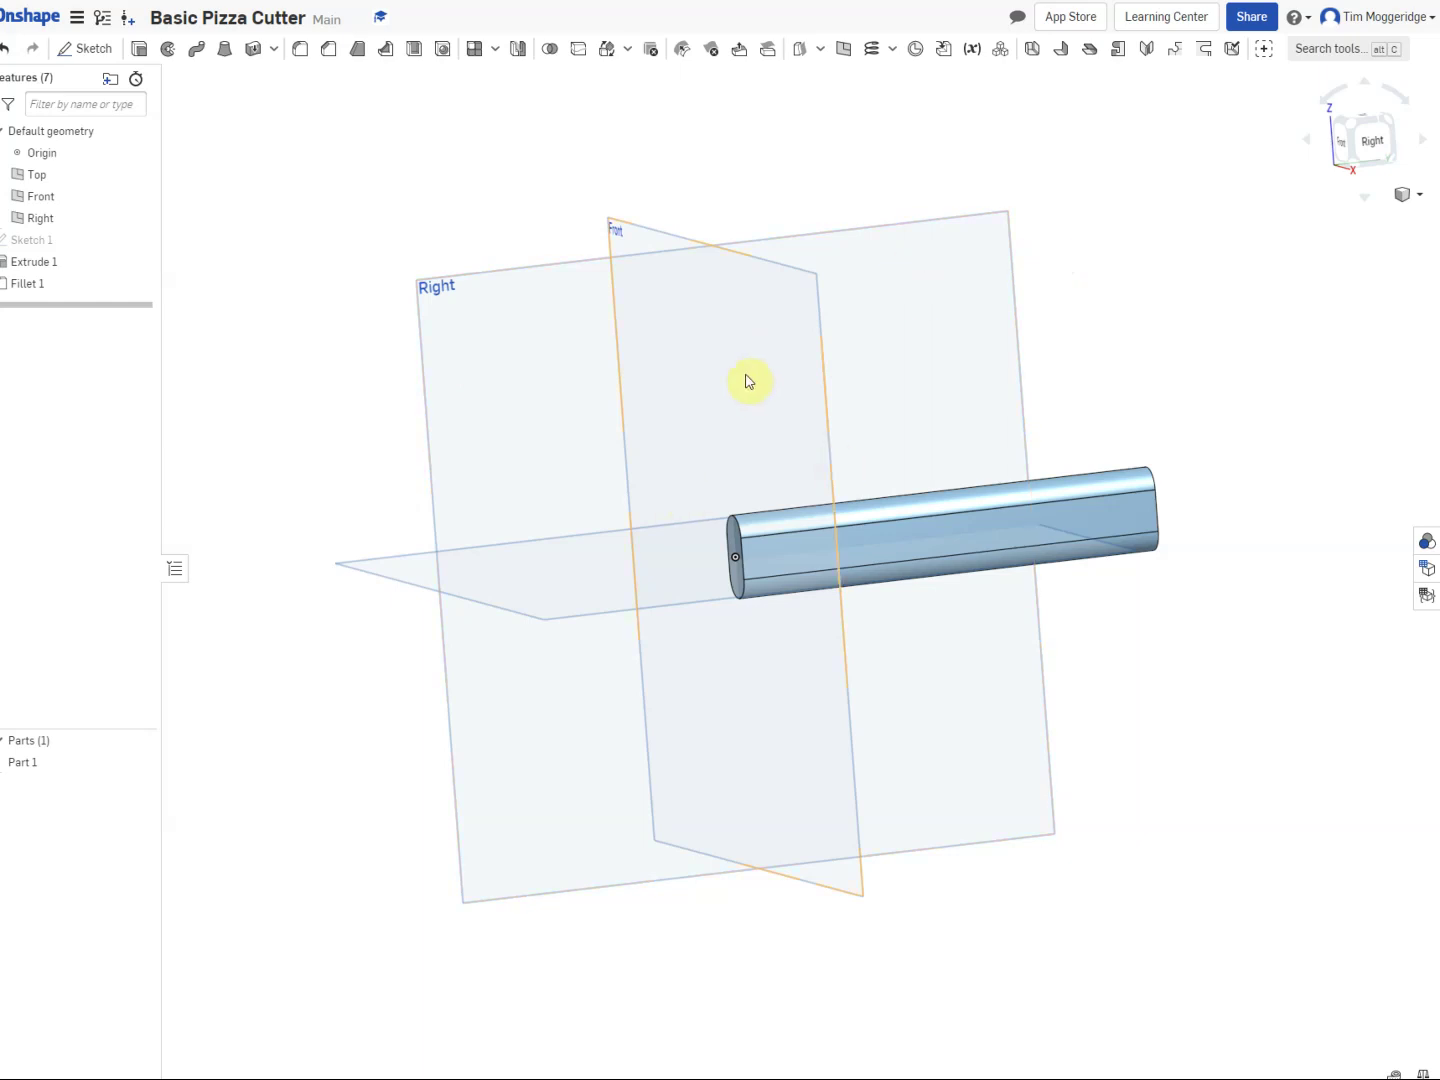
right_click(910, 283)
right_click(911, 283)
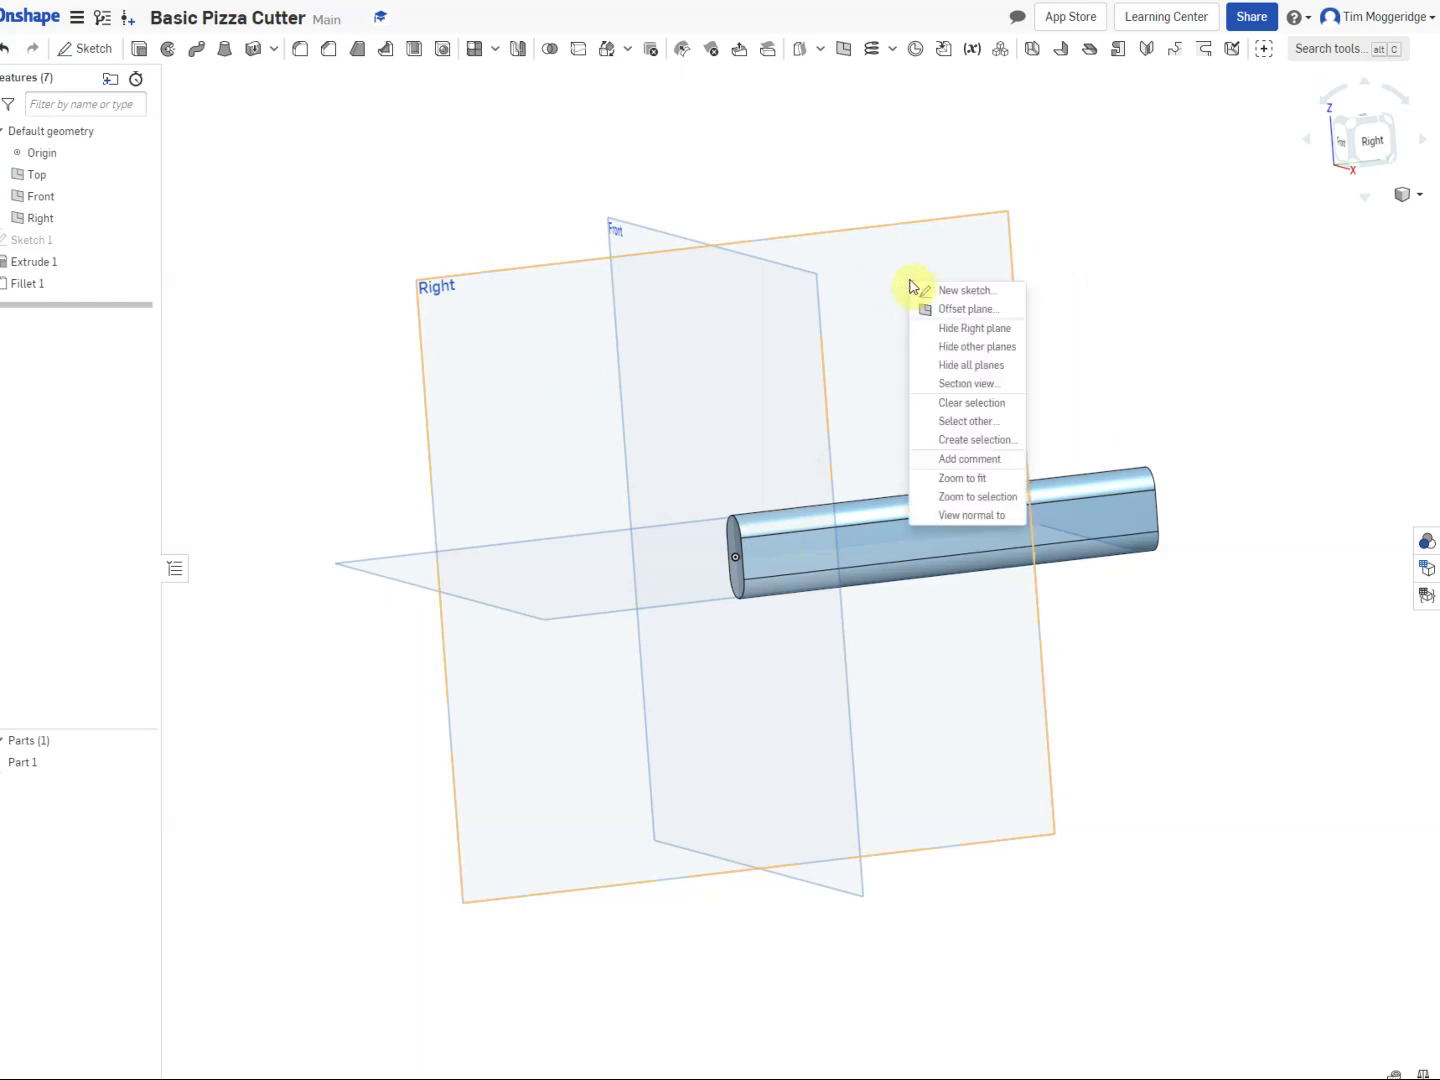
left_click(948, 293)
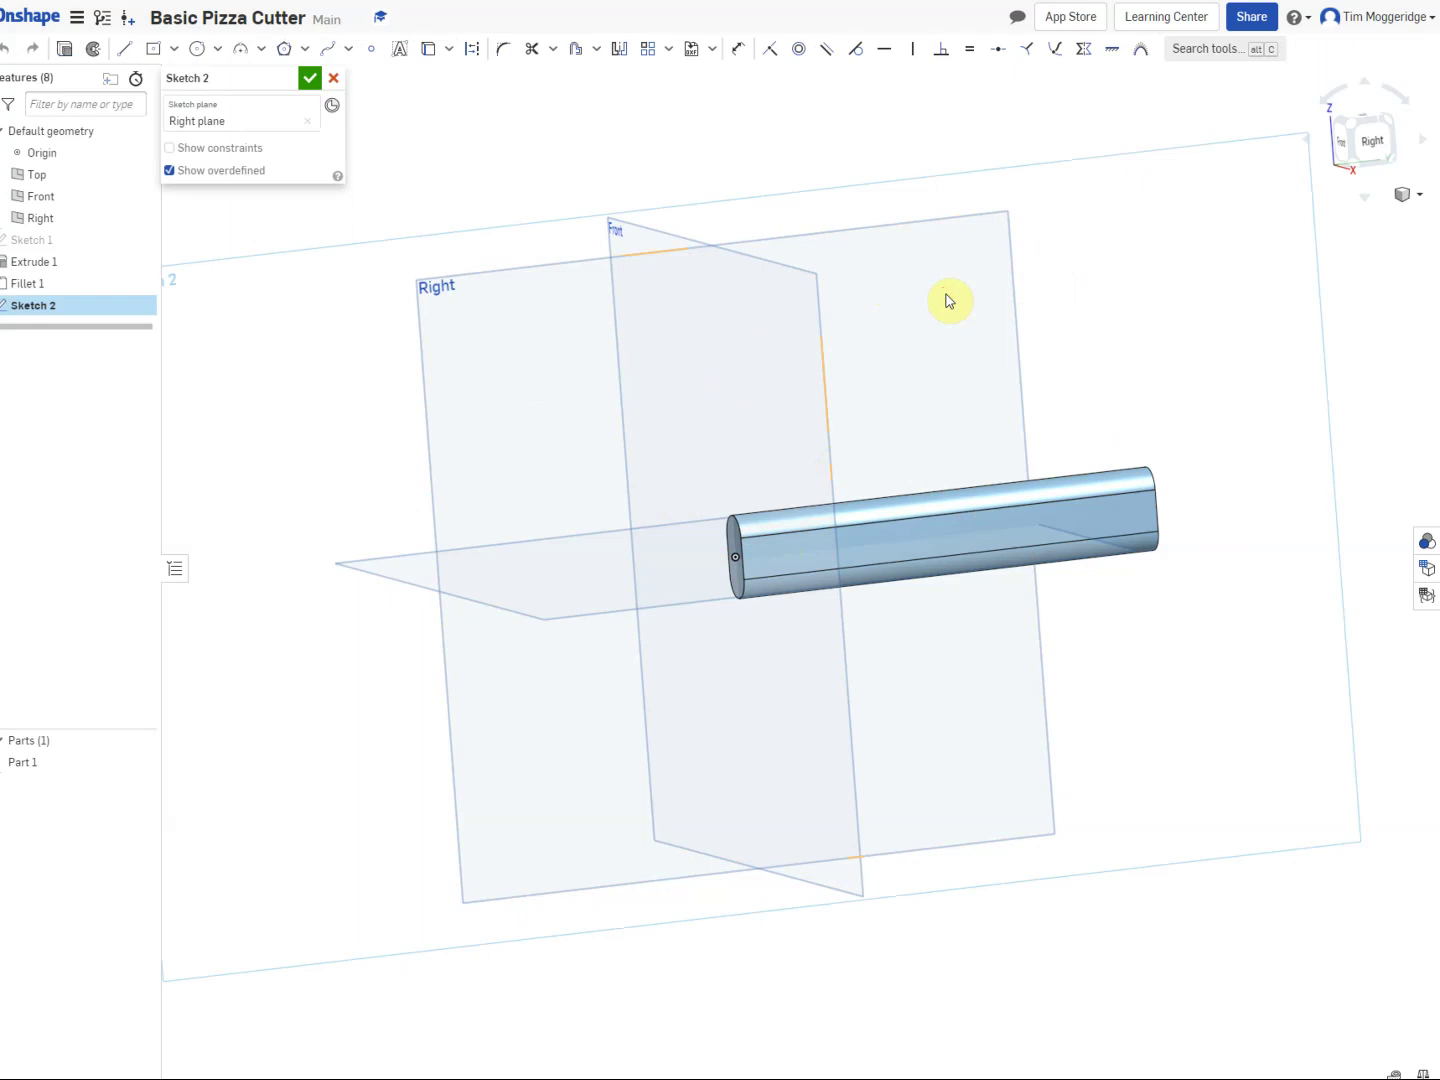
right_click(1216, 364)
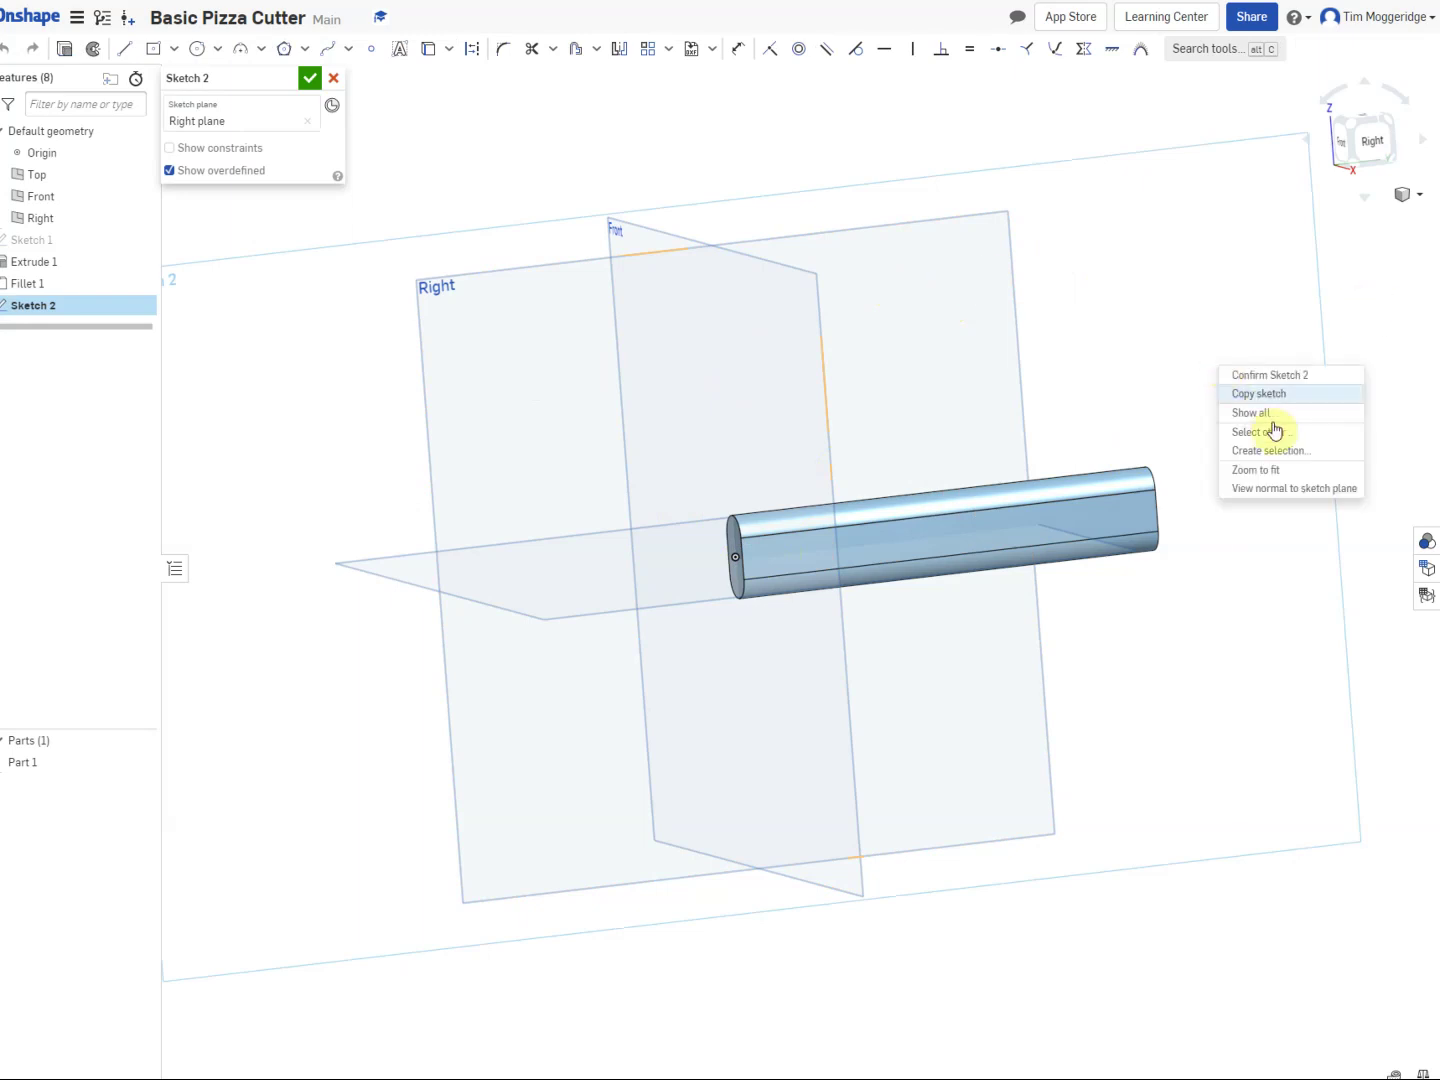
left_click(1281, 490)
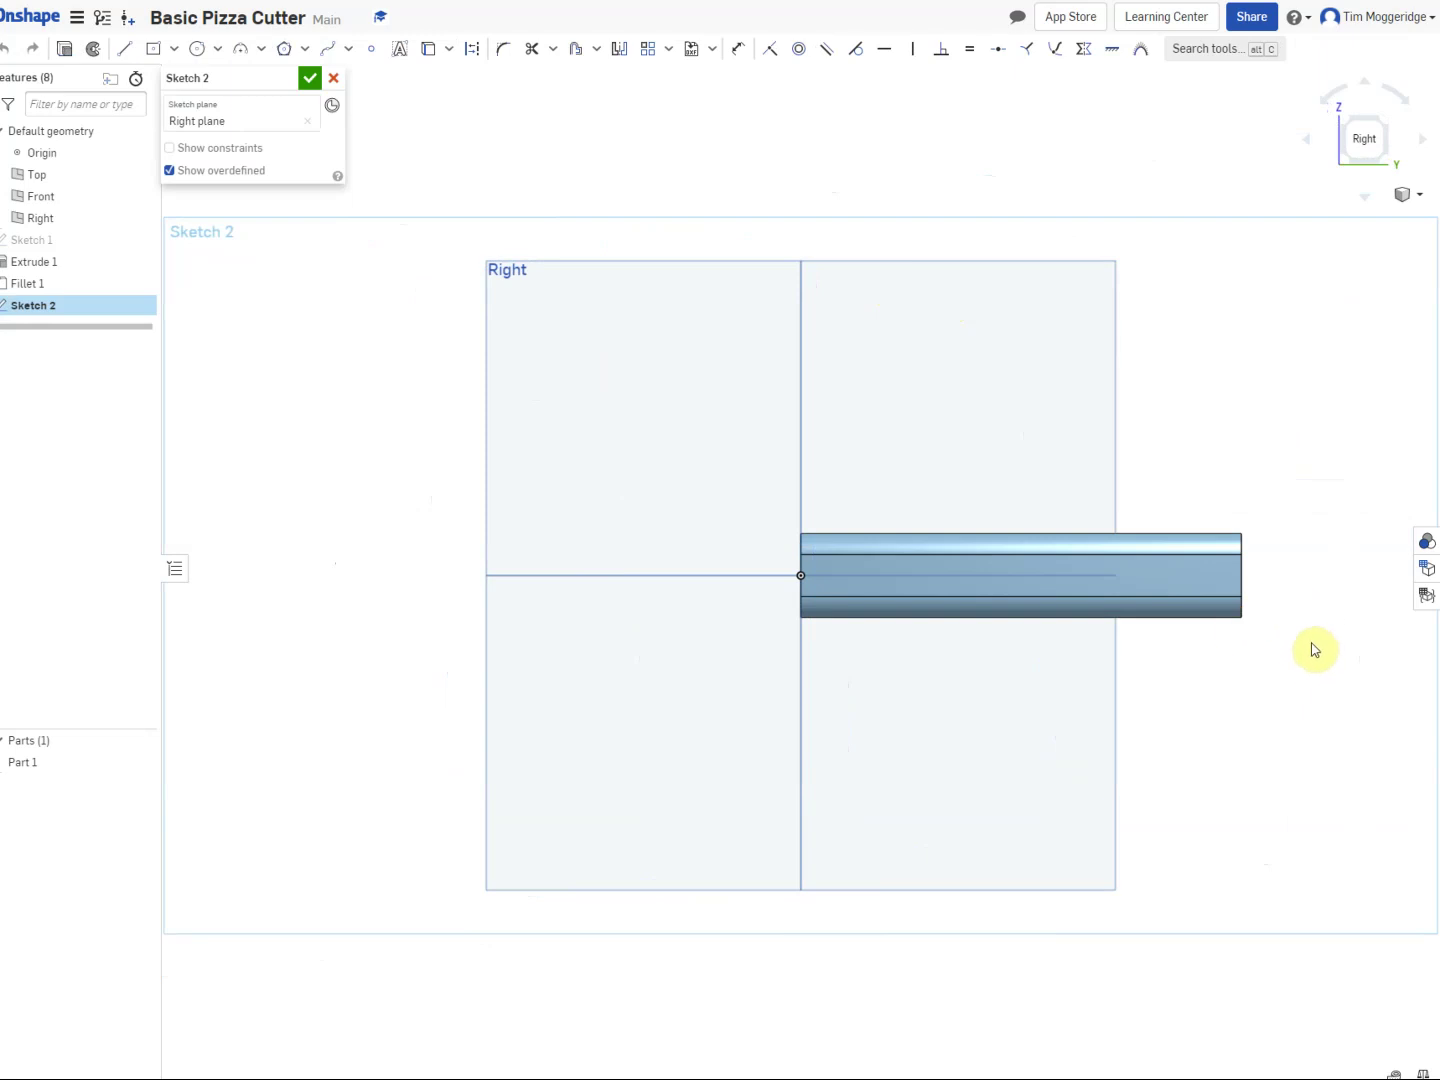
Step: Draw a corner rectangle about 18 mm wide and 17 mm high, starting just inside the handle's far end and extending beyond it
scroll(1301, 645, "up", 5)
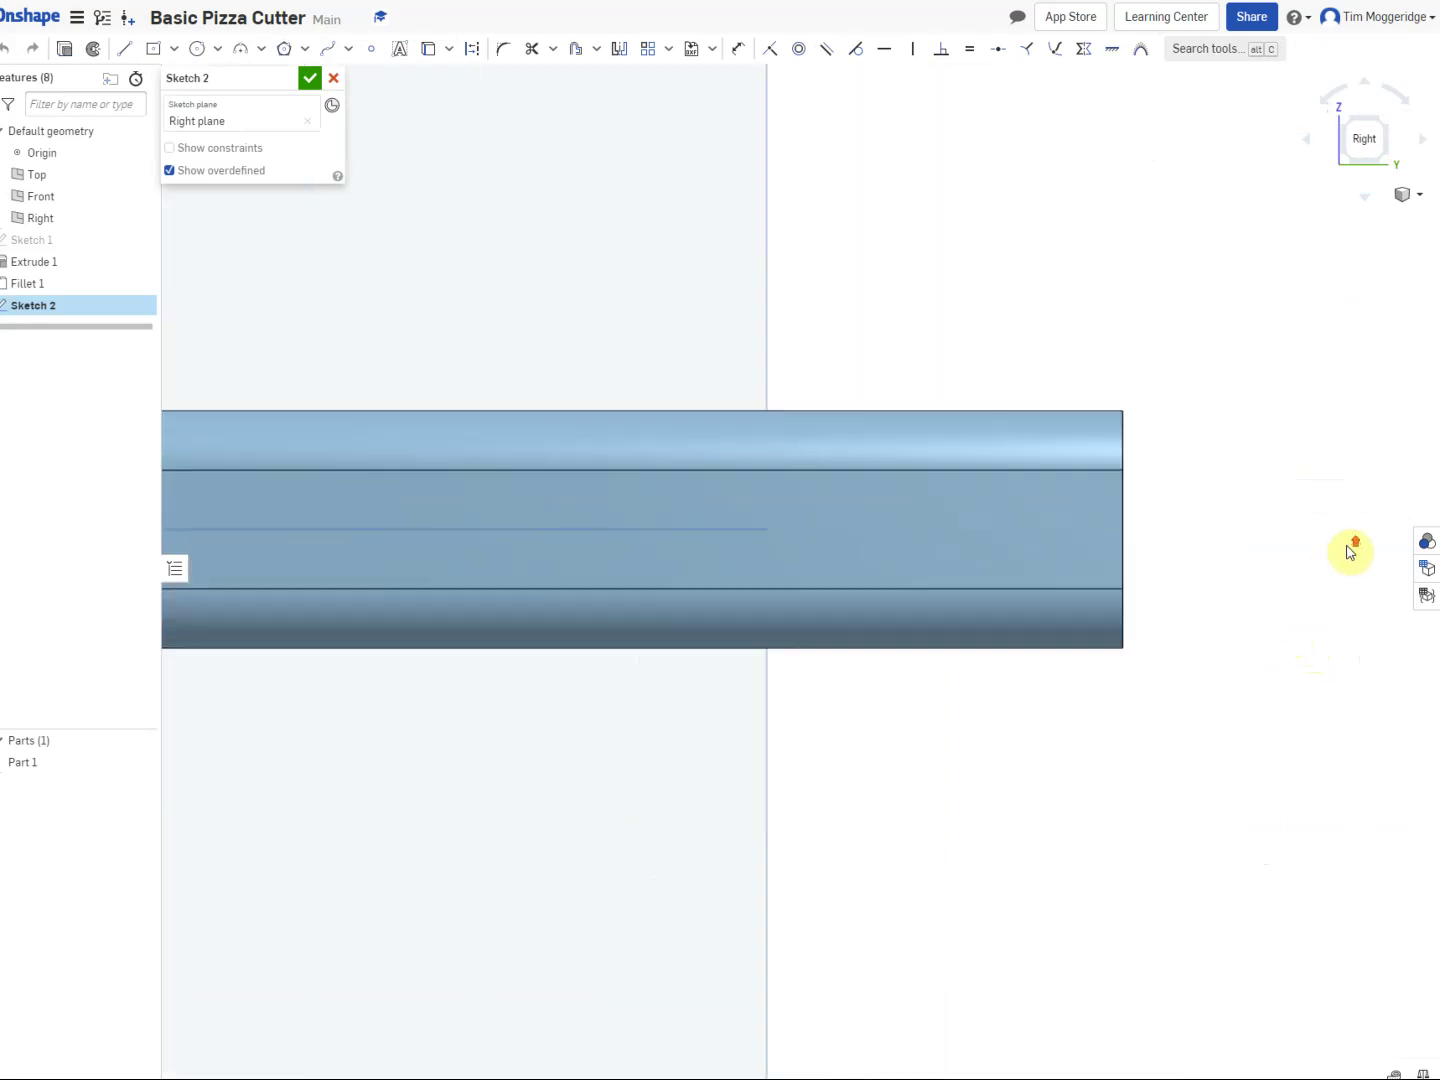
scroll(1354, 558, "up", 4)
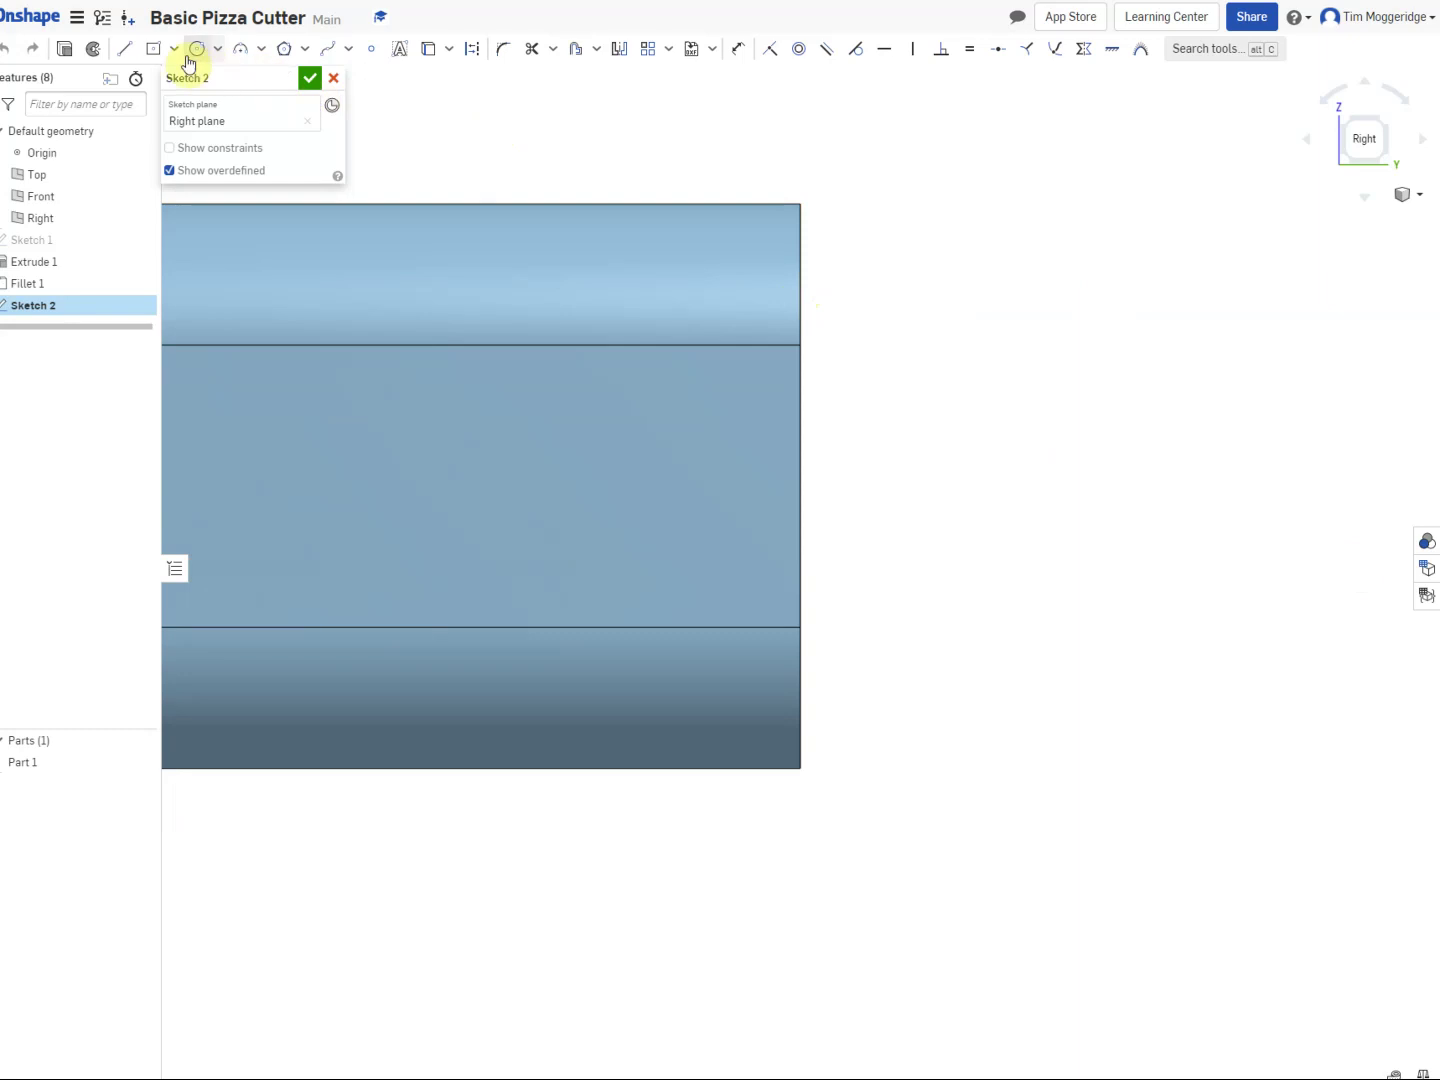
left_click(170, 50)
left_click(149, 79)
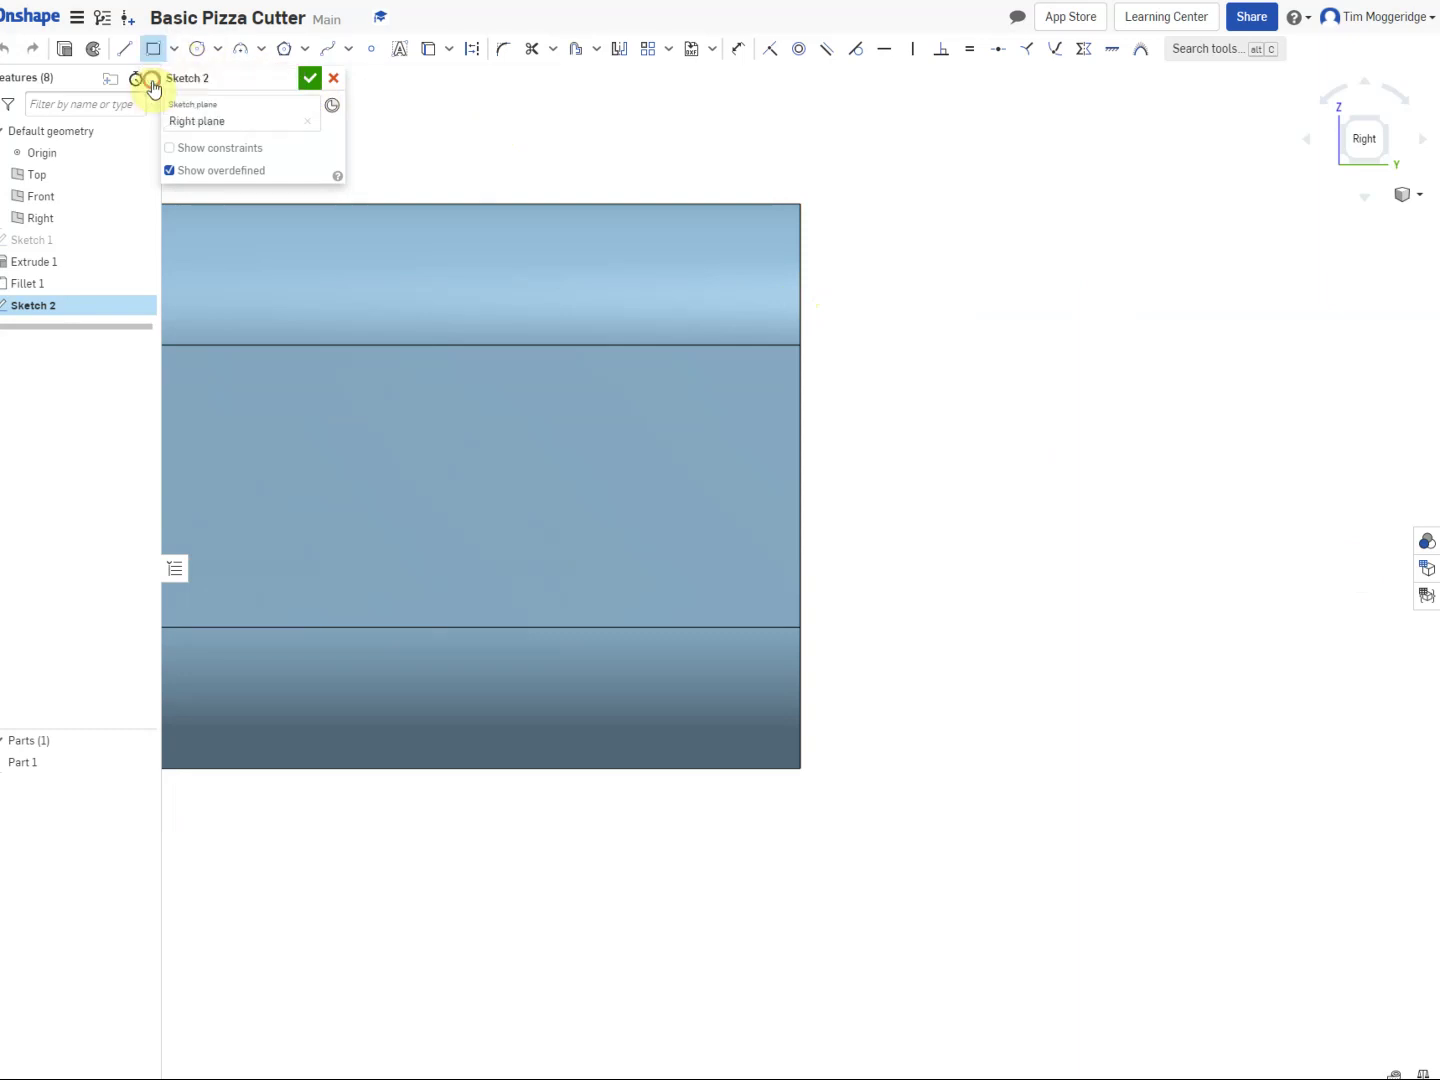
left_click(758, 242)
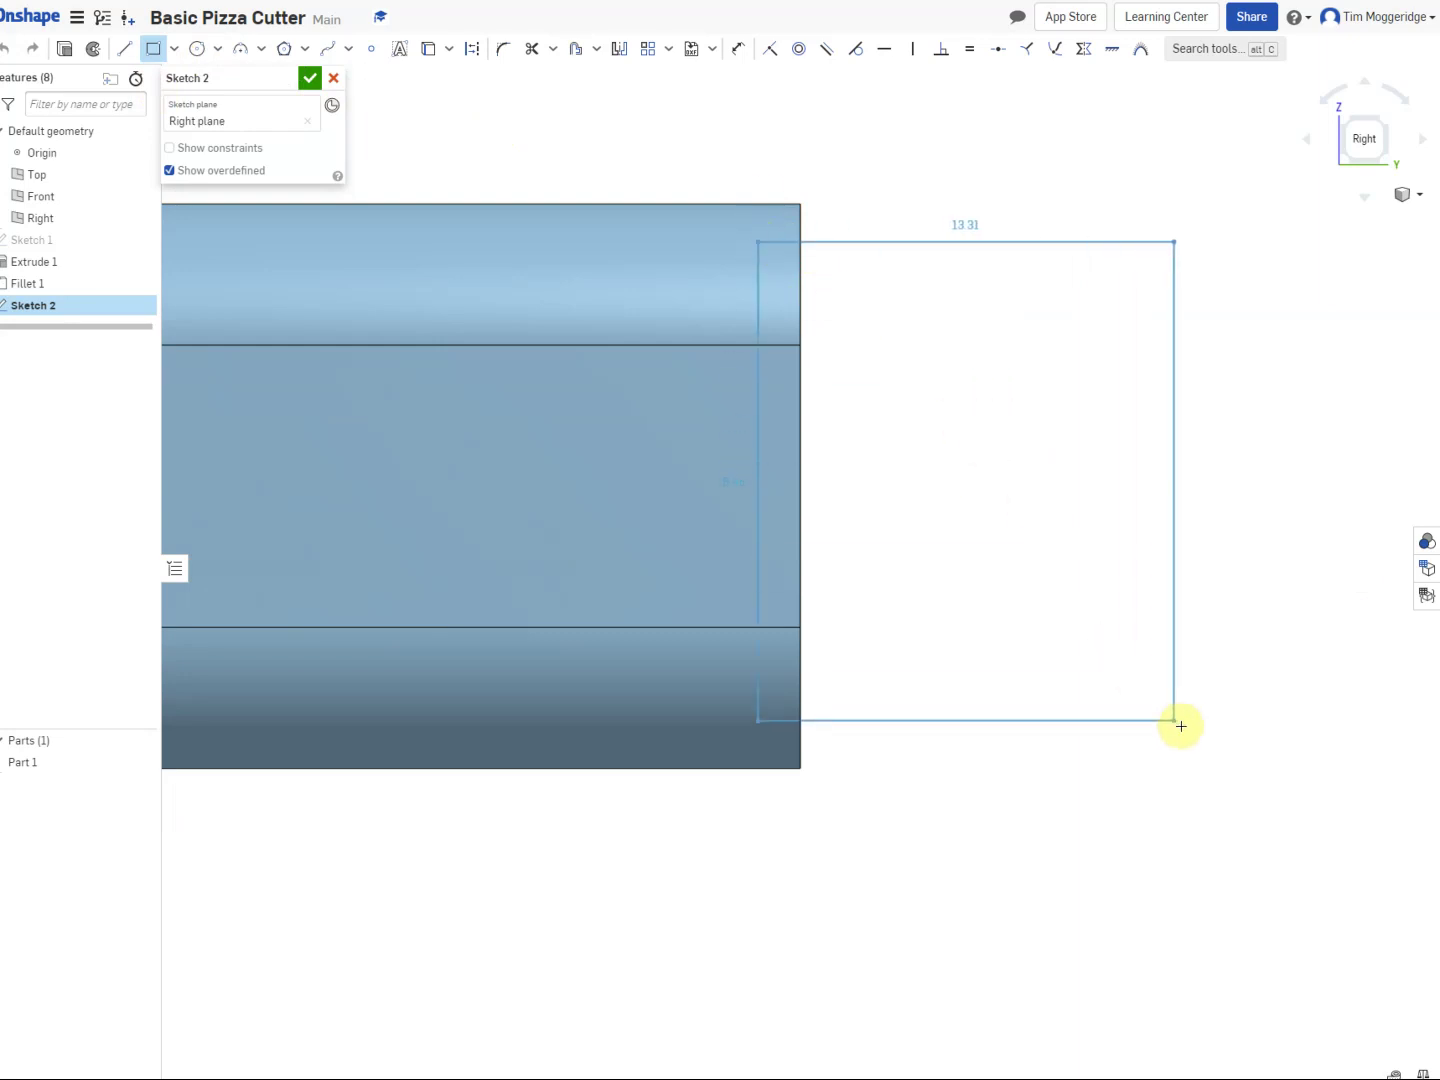
left_click(1263, 711)
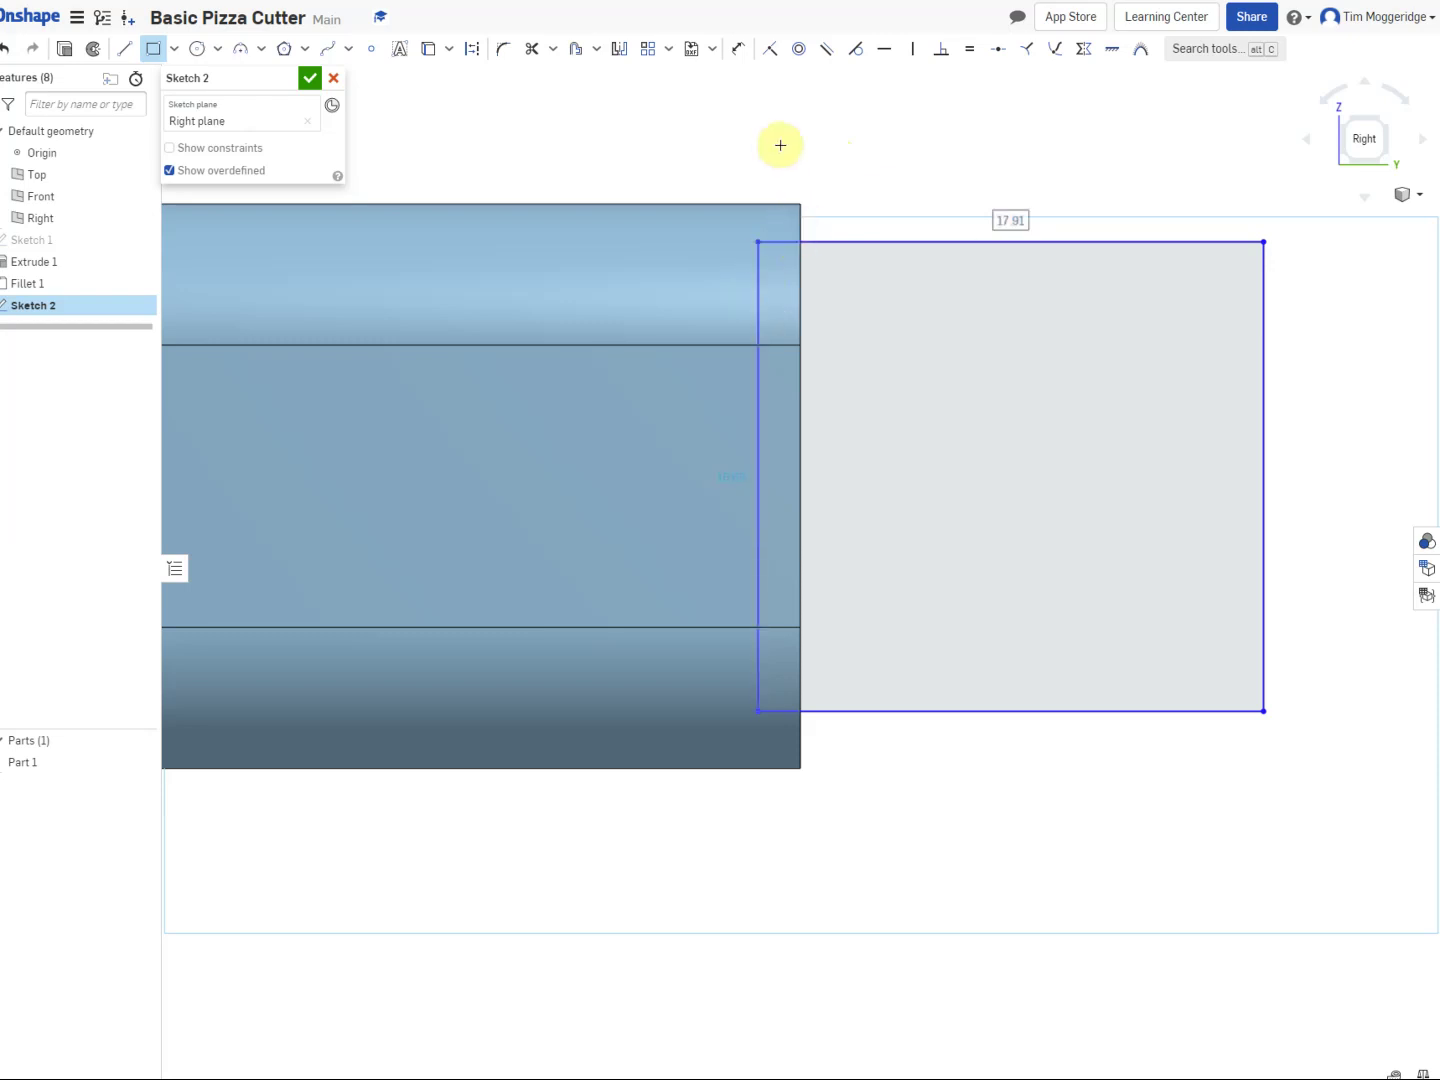
Step: Make the rectangle's handle-side vertical edge coincident with the handle's end edge
left_click(773, 54)
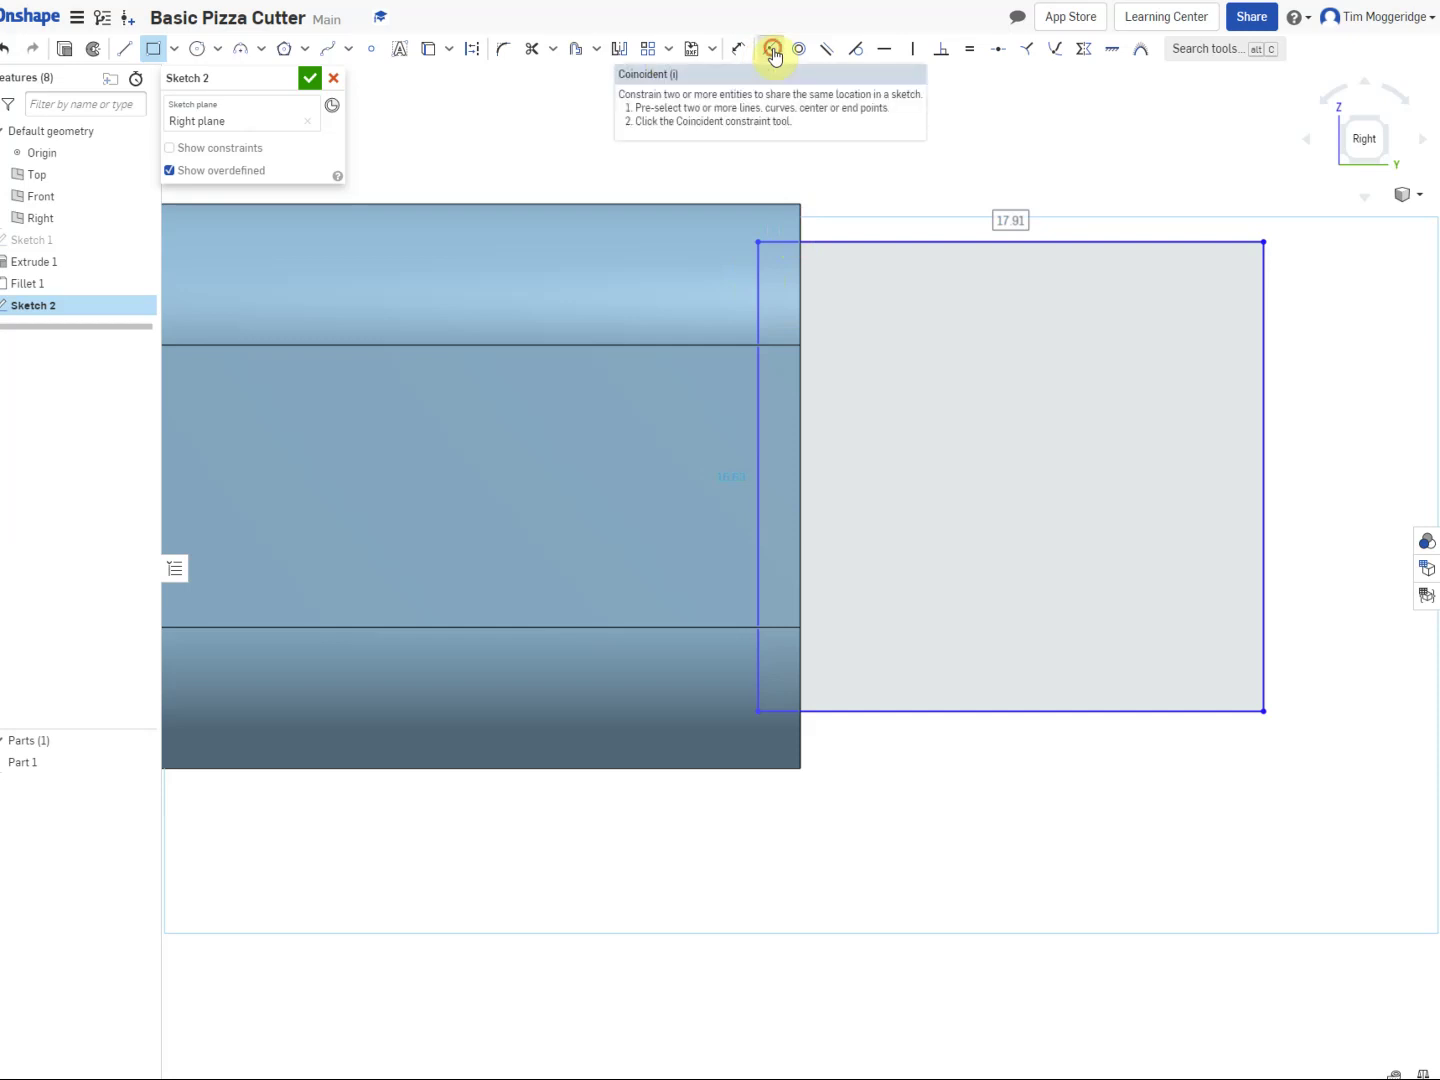
left_click(755, 299)
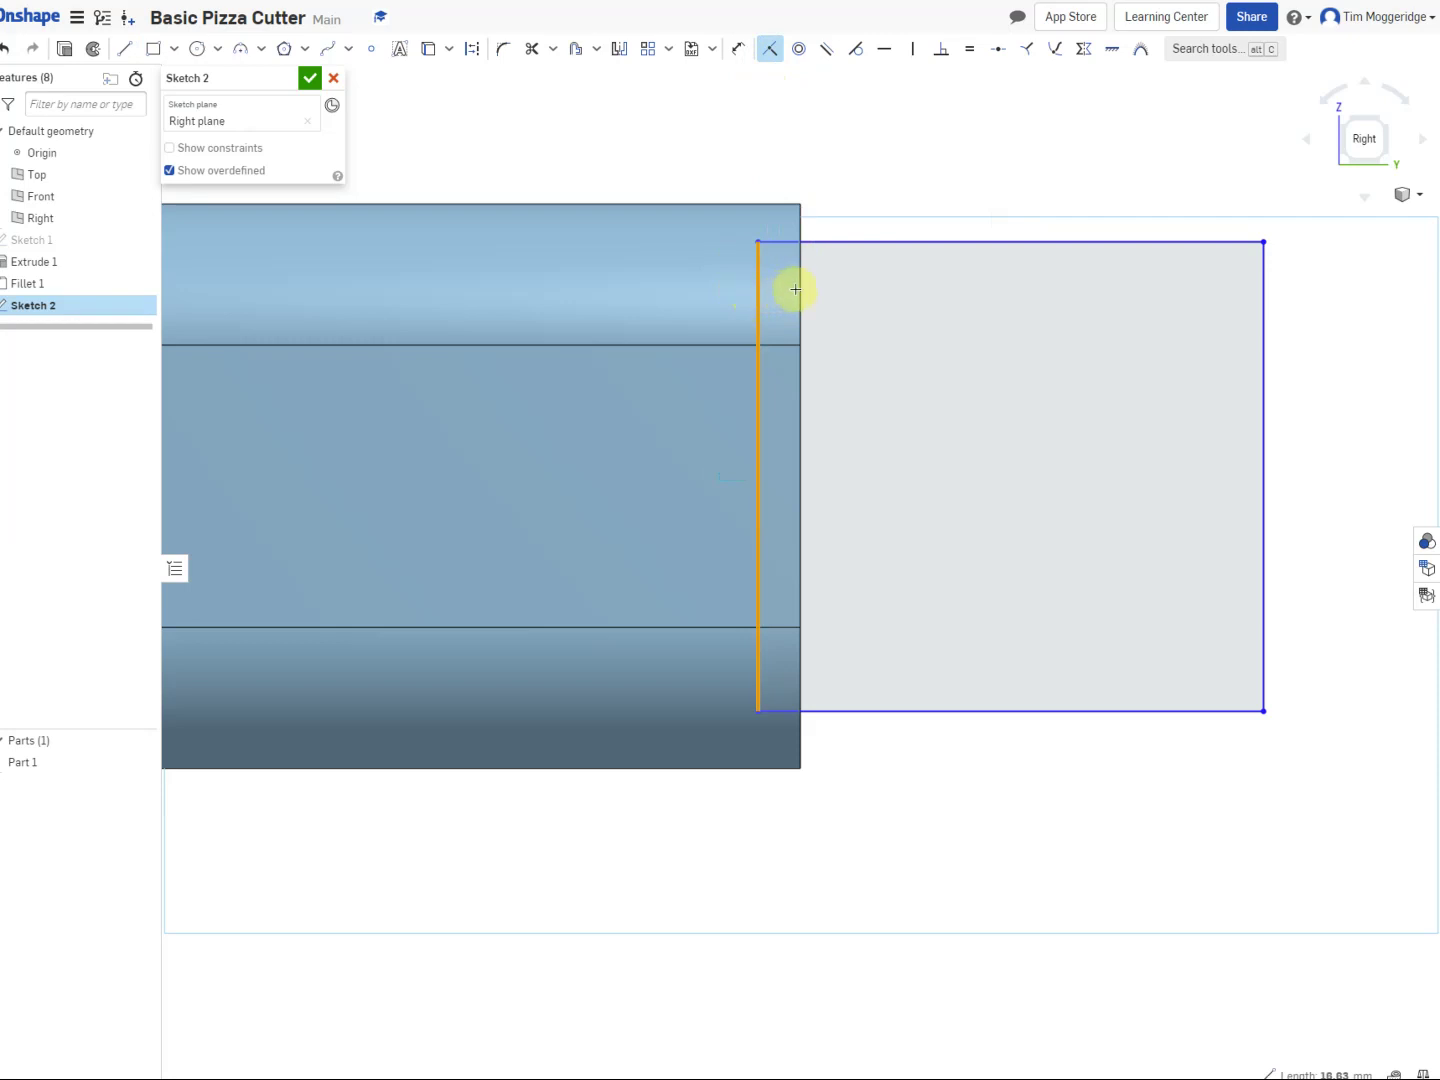
left_click(798, 381)
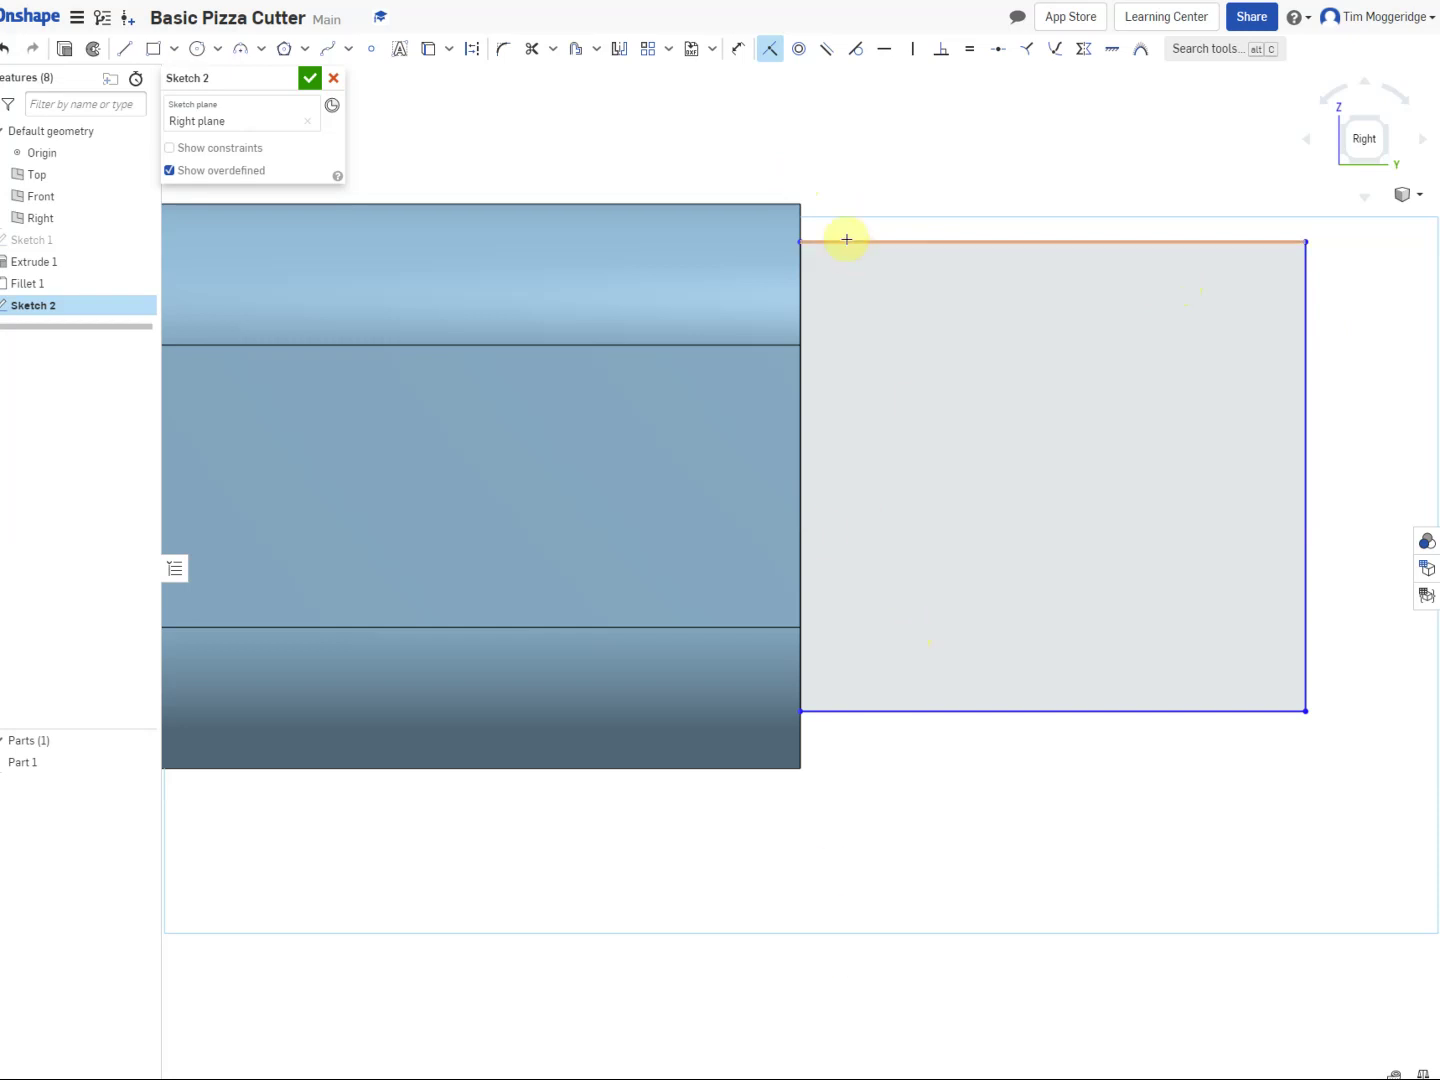
Step: Dimension the rectangle to 20 mm wide and 15 mm high
left_click(736, 50)
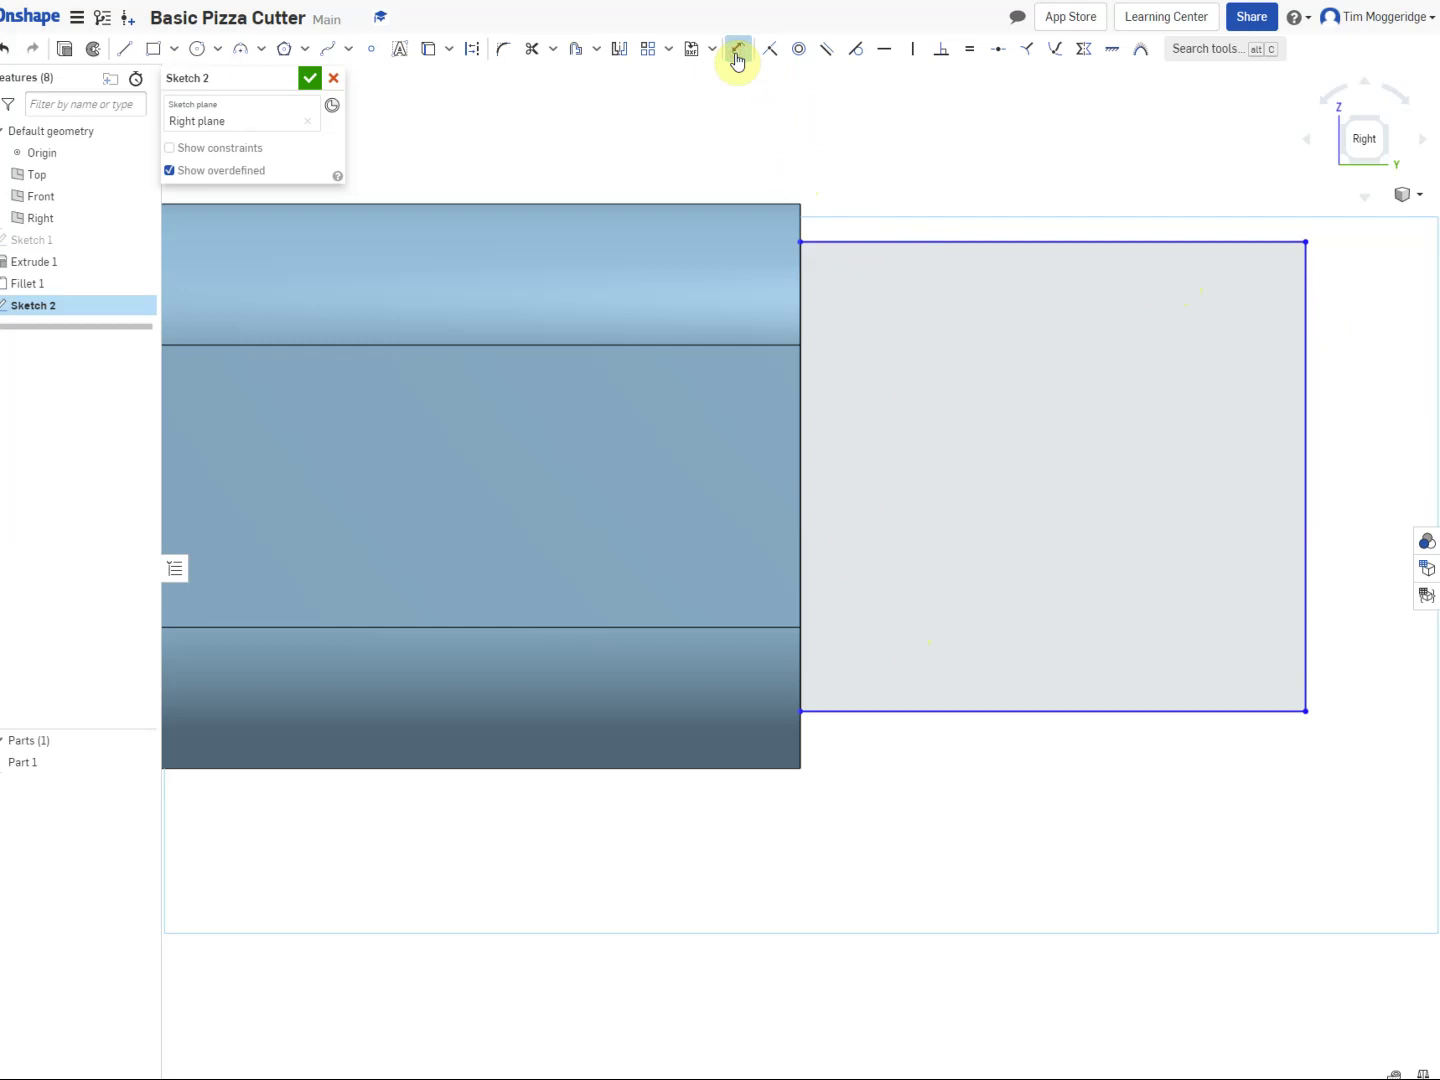
left_click(1004, 243)
left_click(1022, 128)
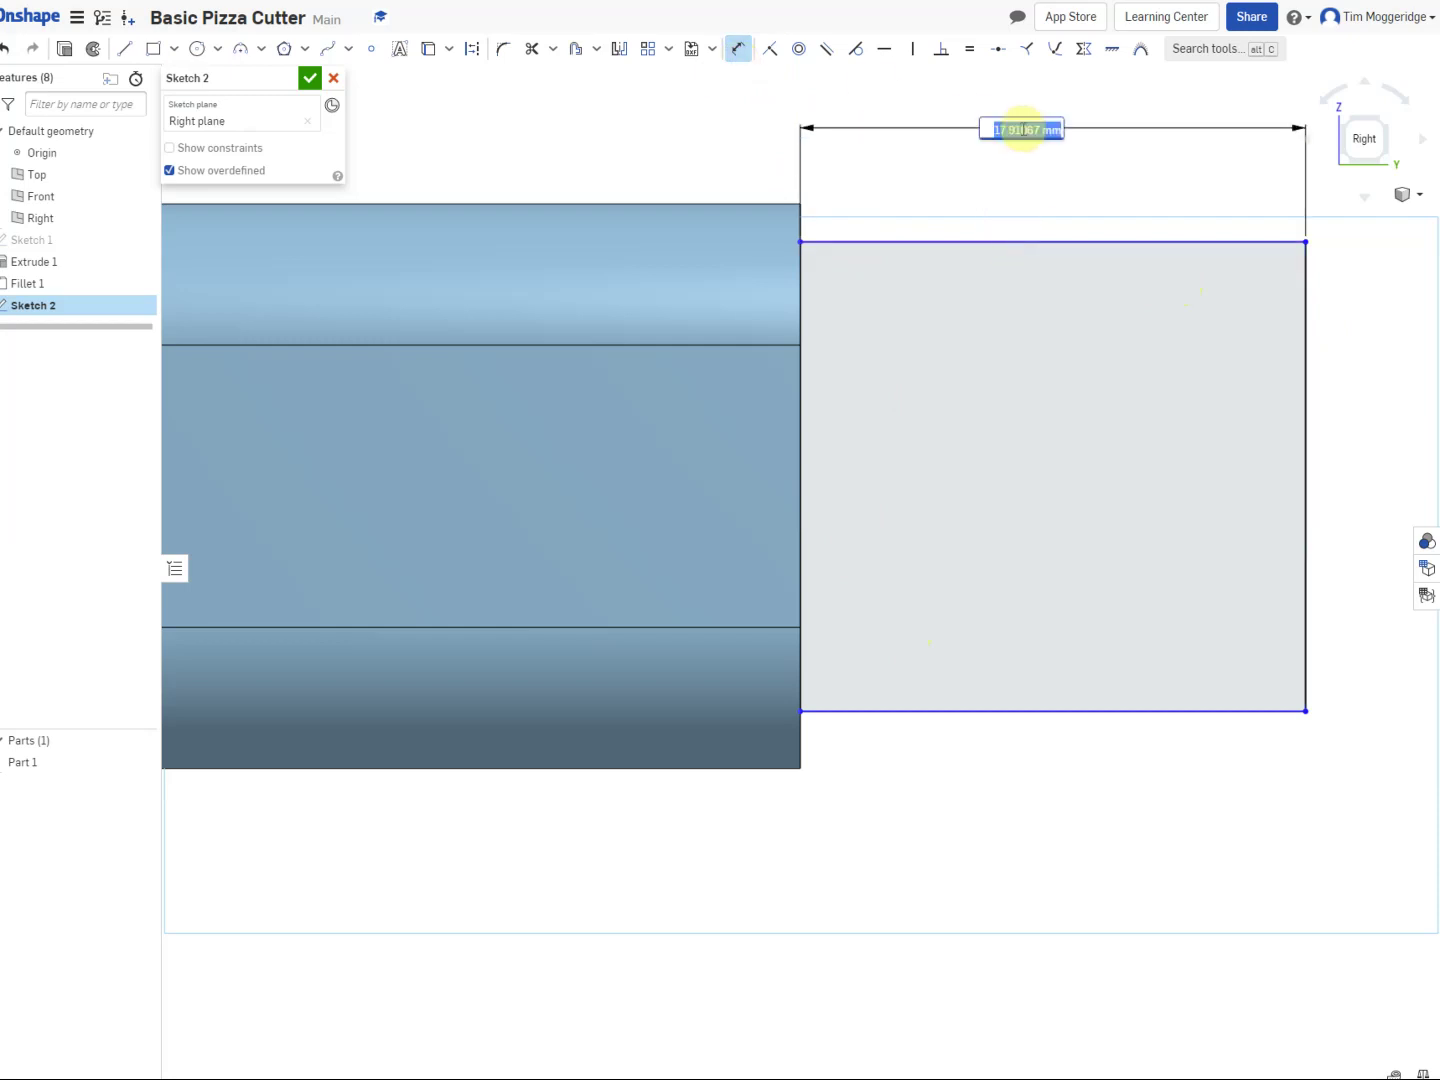
type("20")
key("Return")
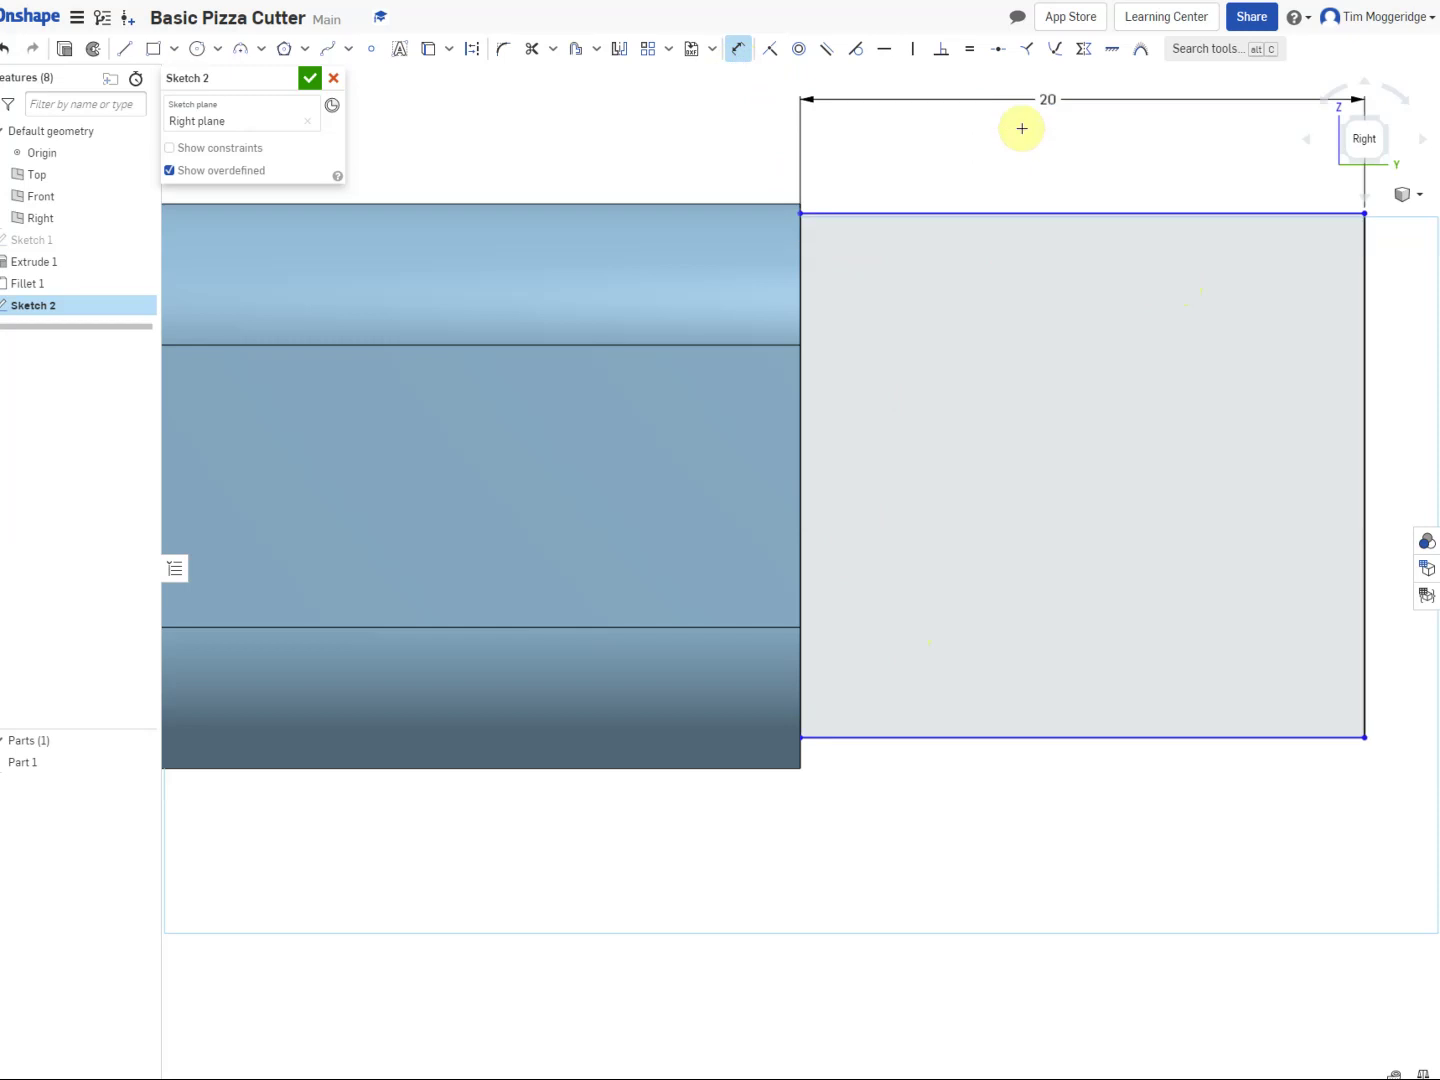
left_click(1366, 427)
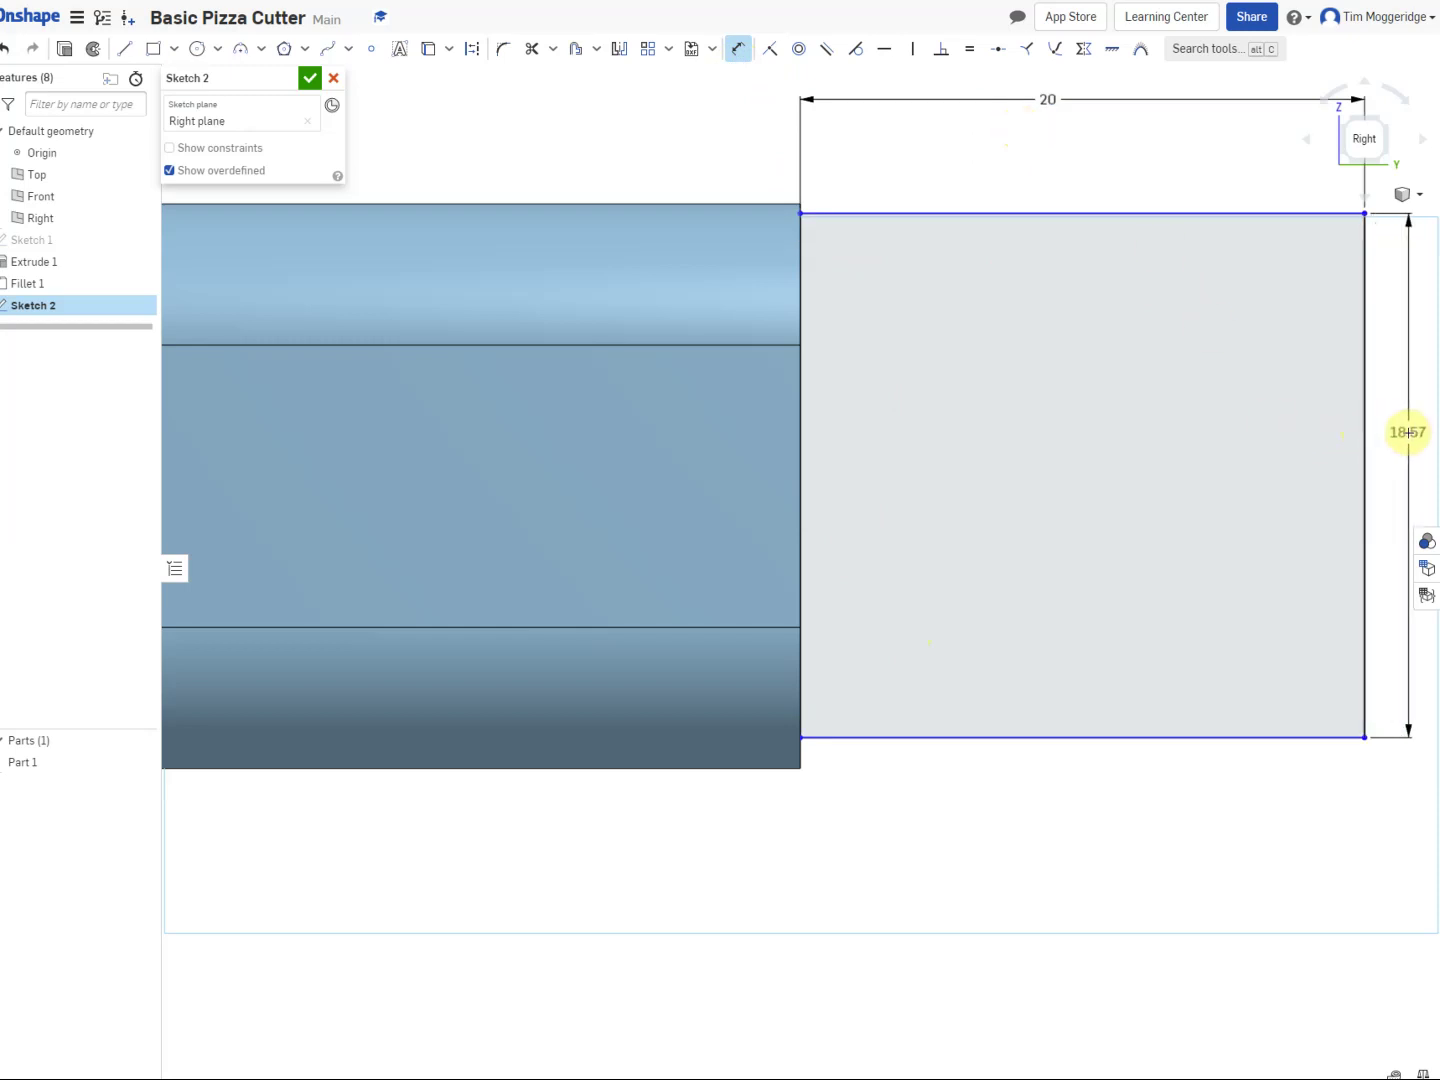
left_click(1391, 427)
type("15")
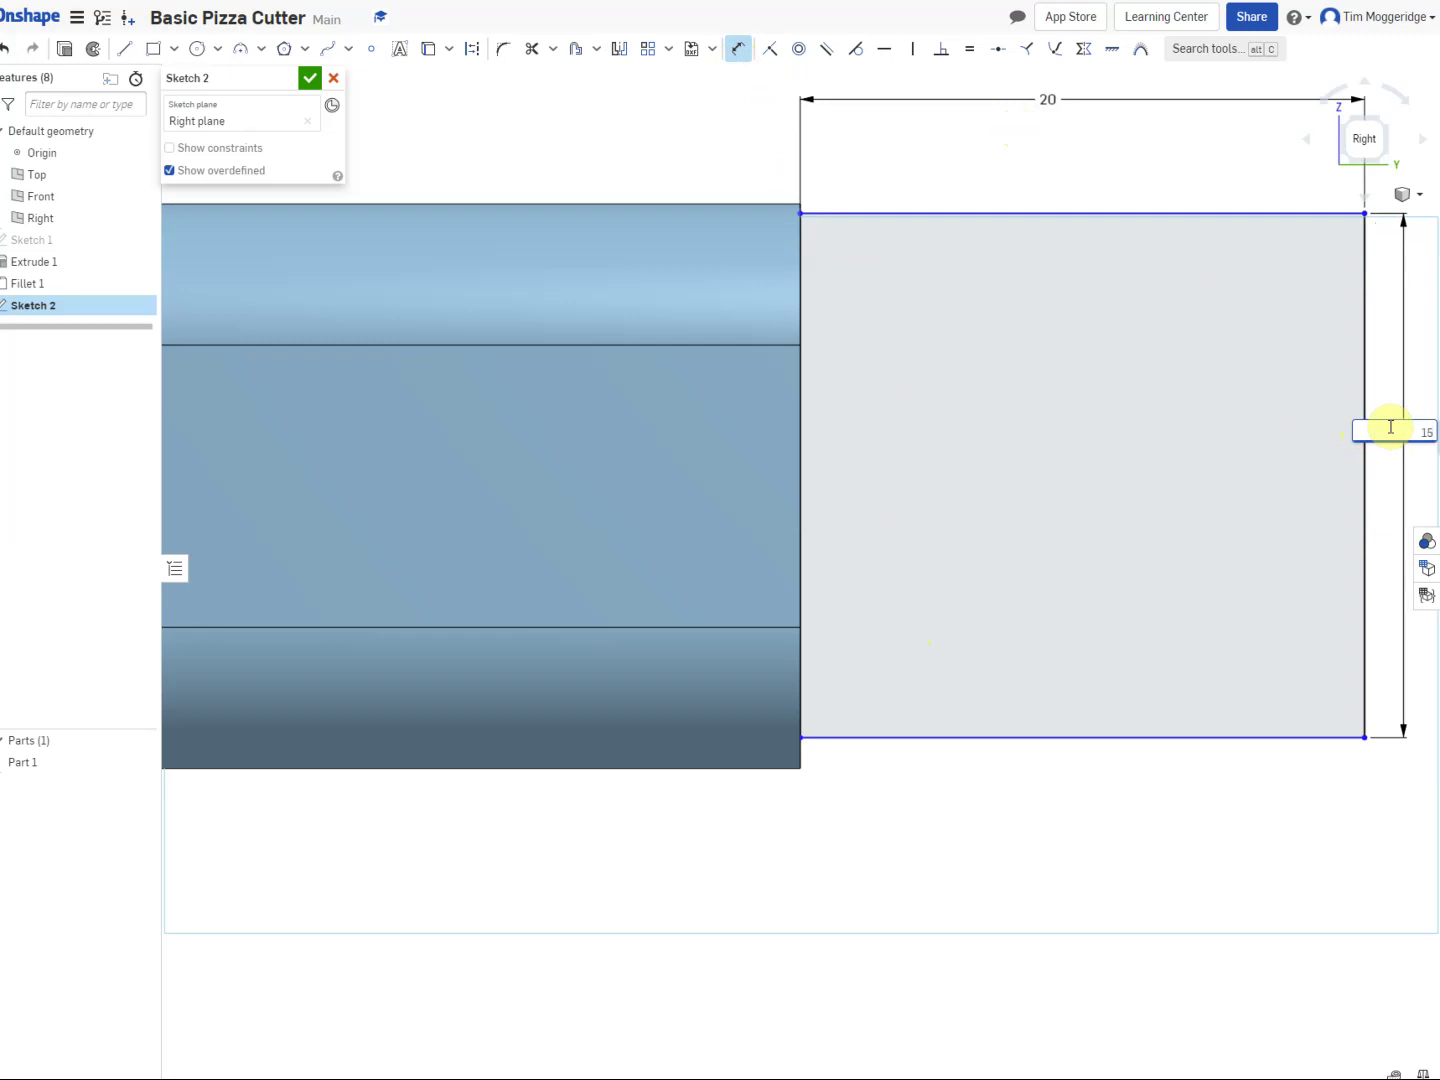
key("Return")
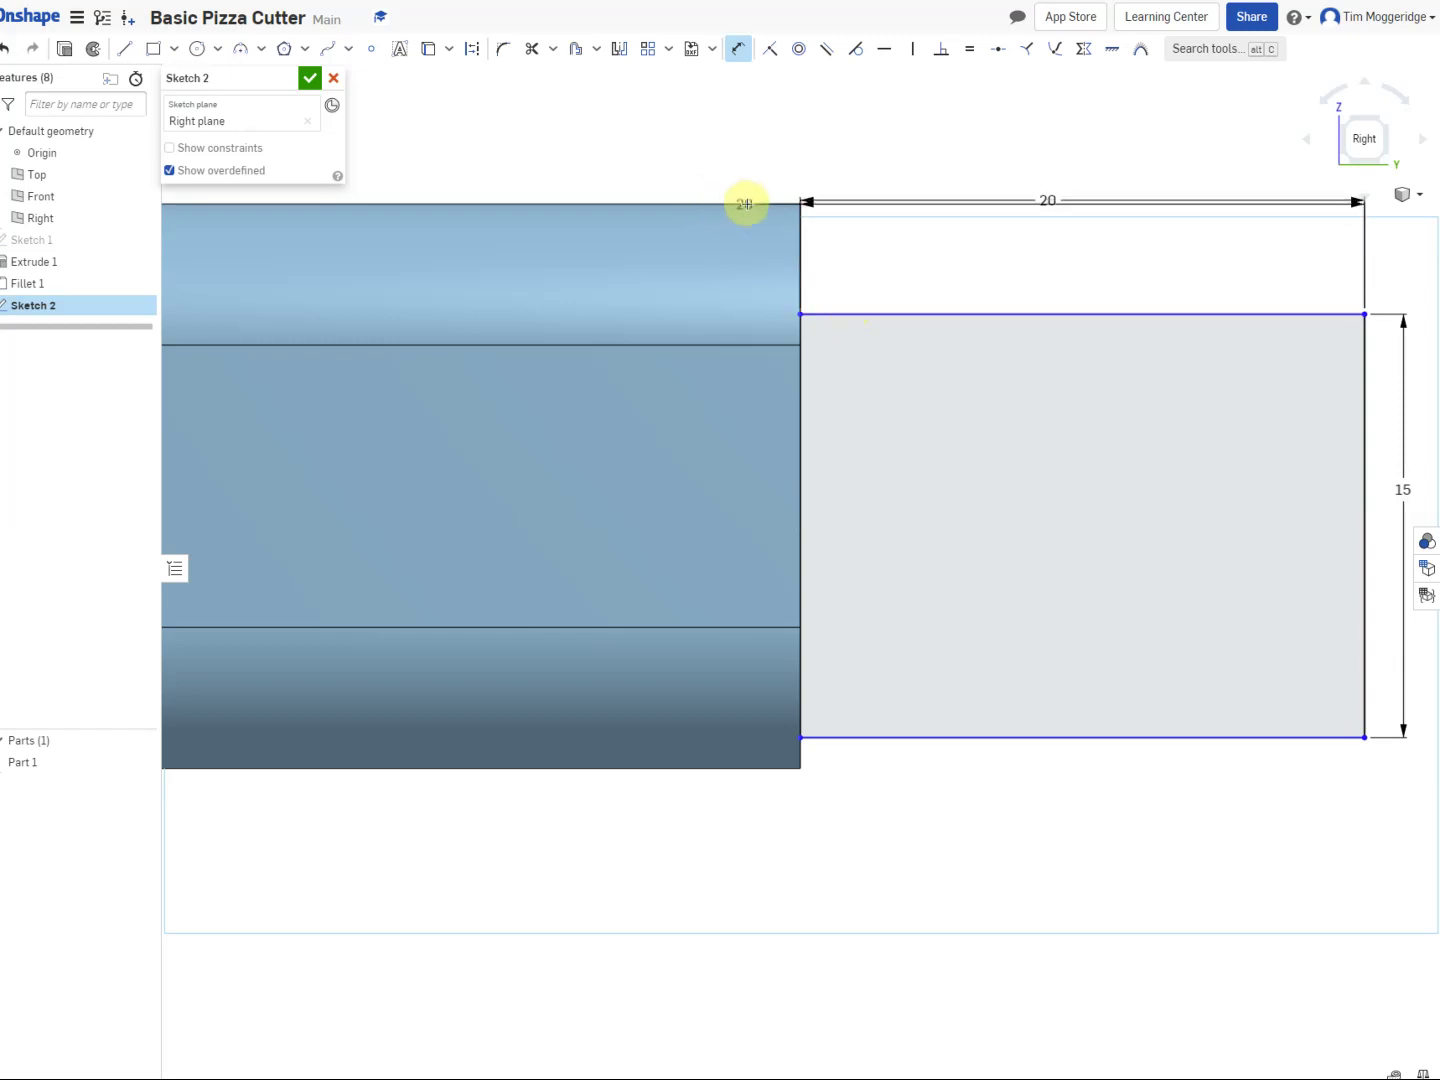
Step: Dimension the vertical distance from the handle's upper end corner to the rectangle's upper edge as 2.5 mm
left_click(796, 203)
left_click(852, 253)
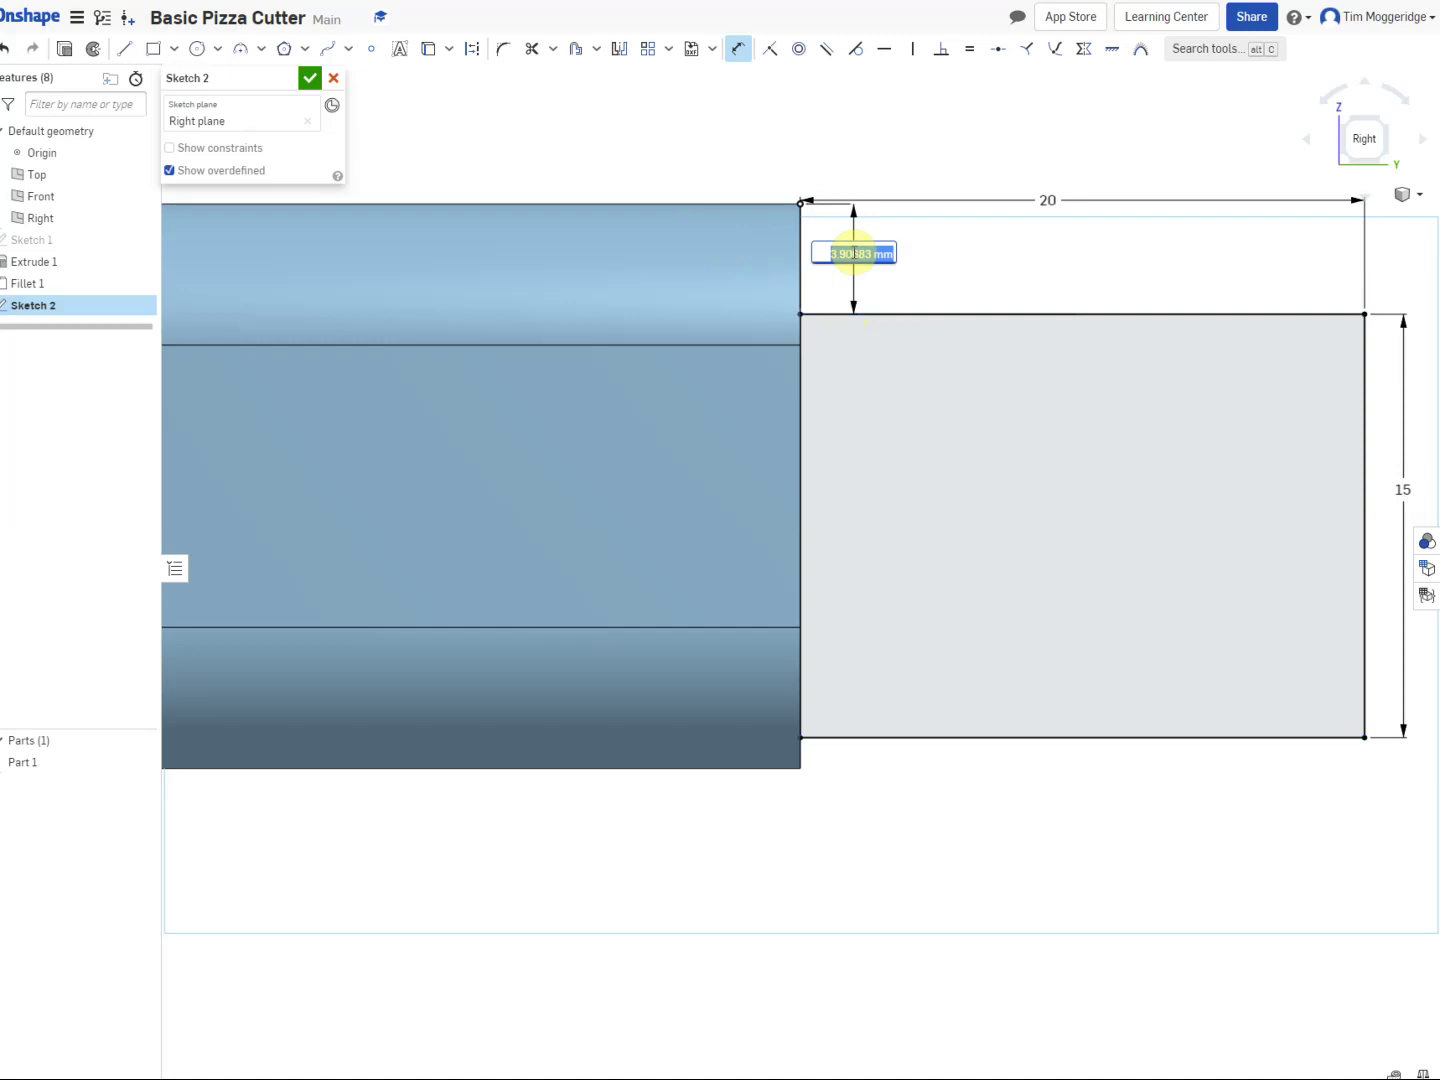
type("2")
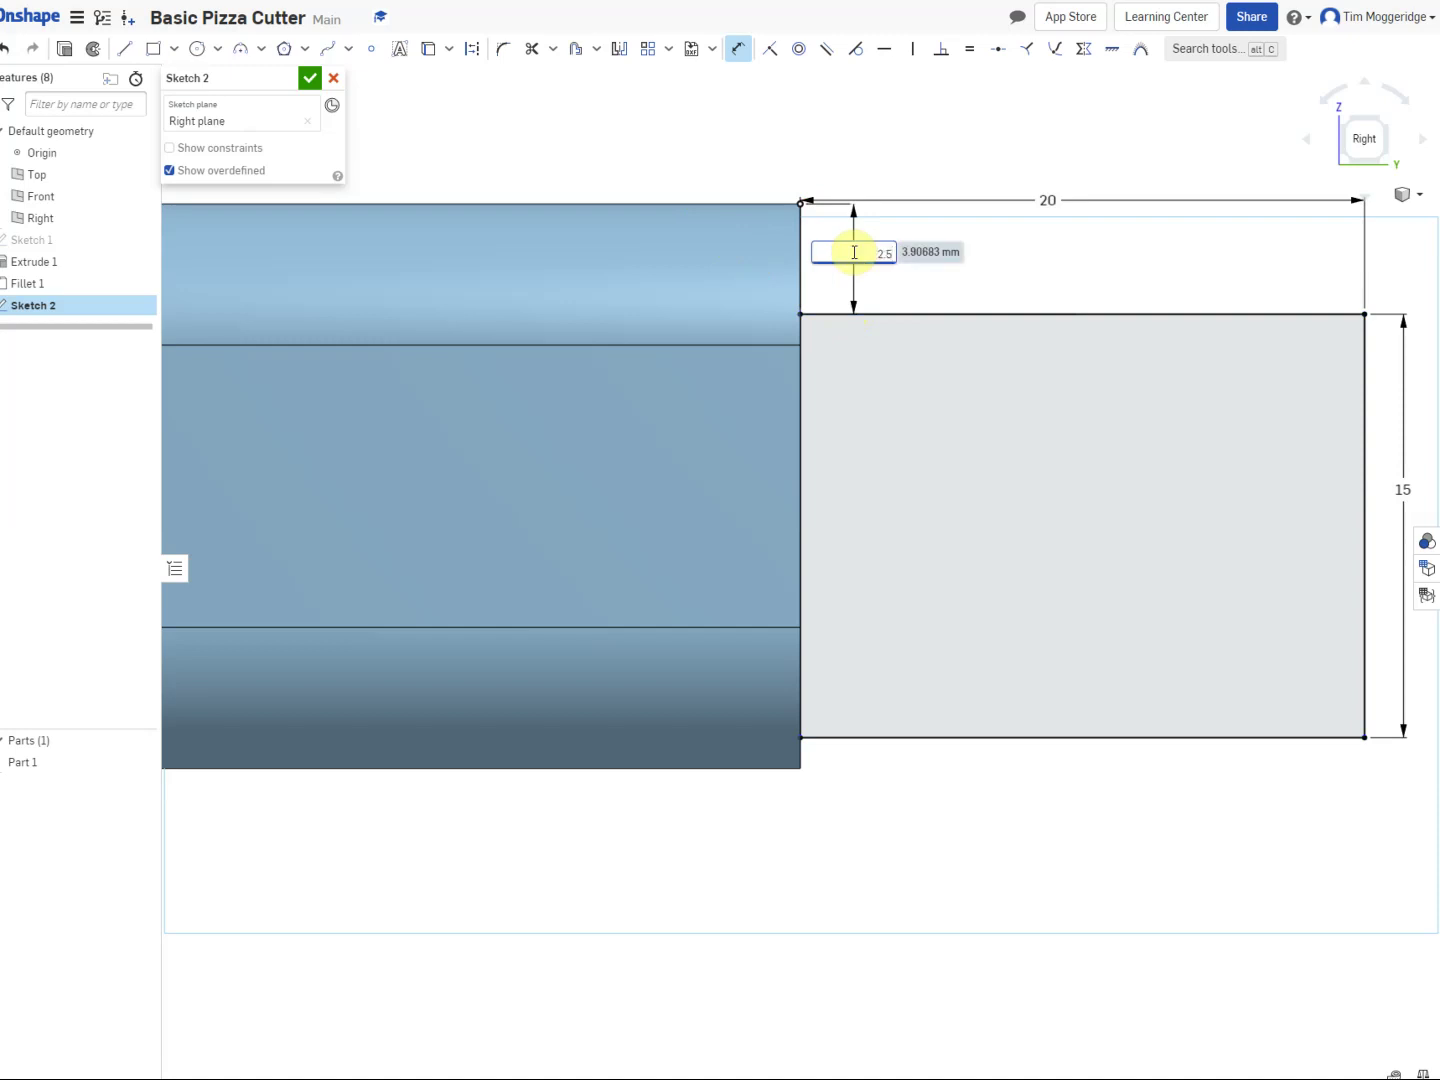
type(".5")
key("Return")
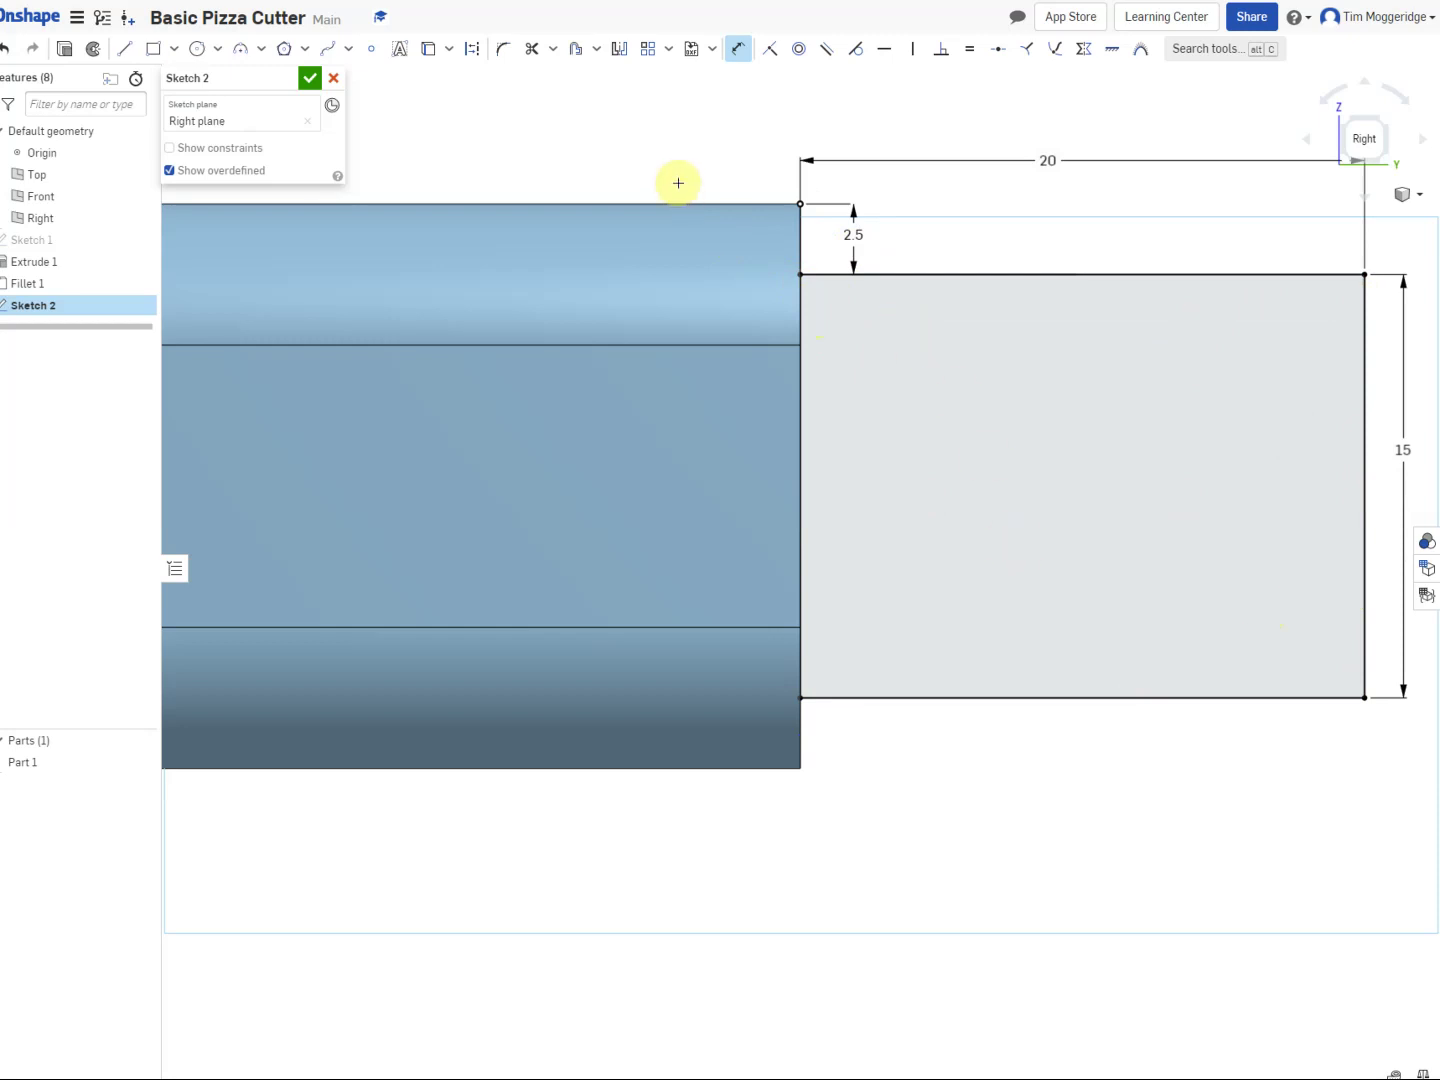
Step: Offset the rectangle's upper, outer and lower edges inward by 2.5 mm, leaving out the edge along the handle
left_click(575, 51)
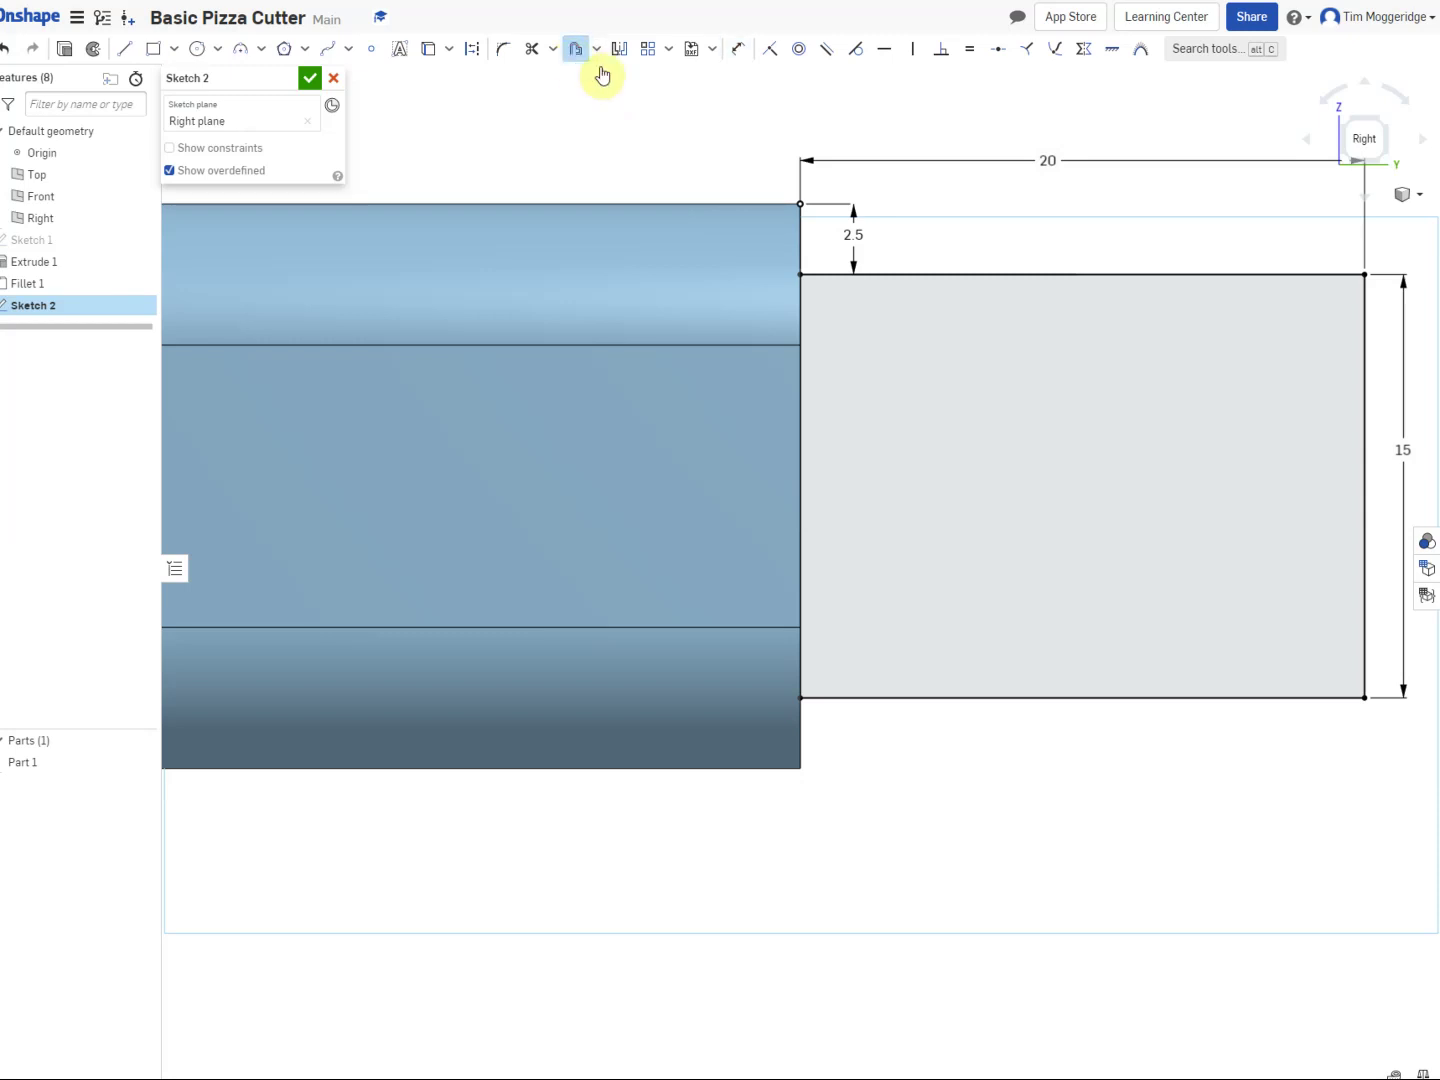
left_click(1037, 277)
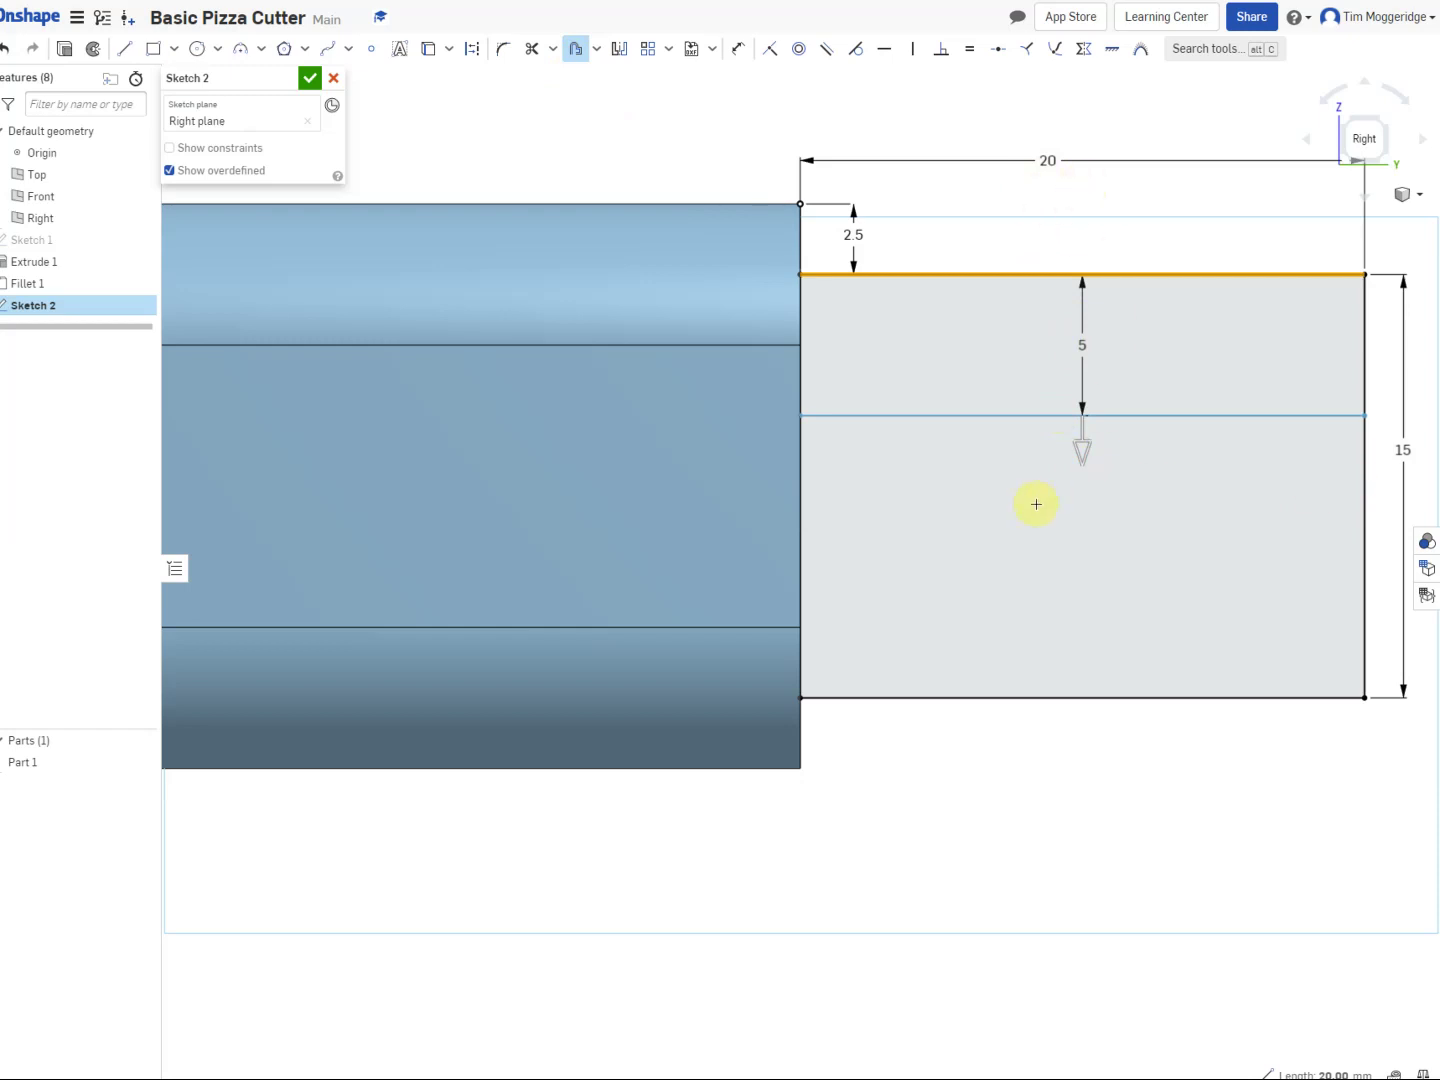
left_click(1364, 469)
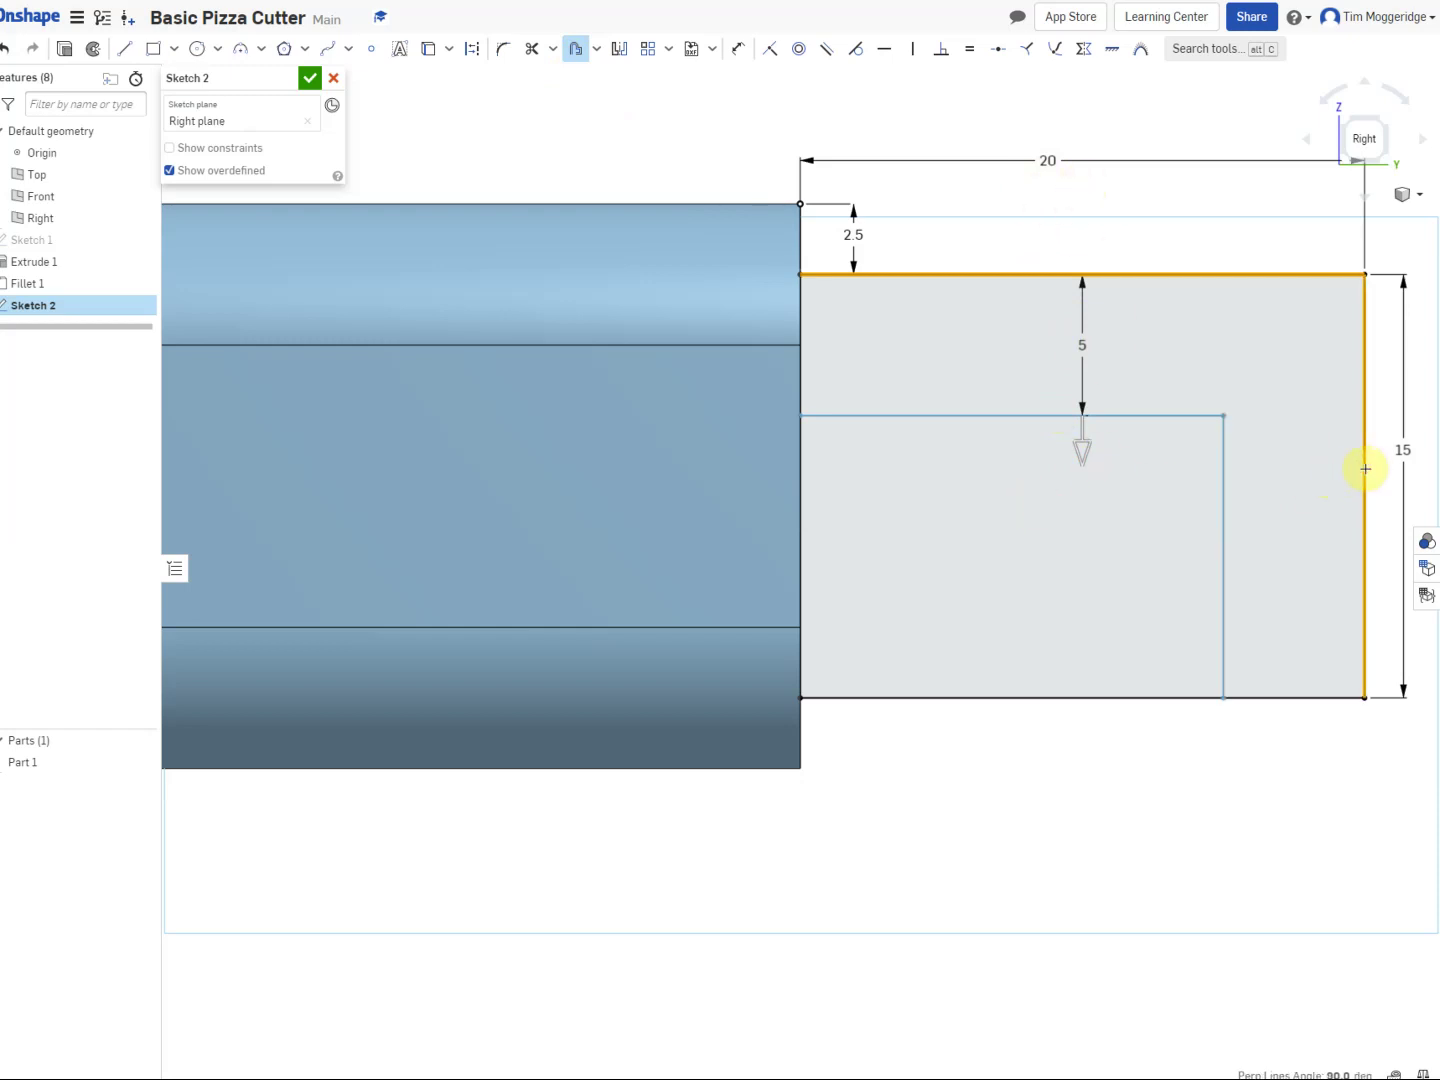
left_click(1102, 695)
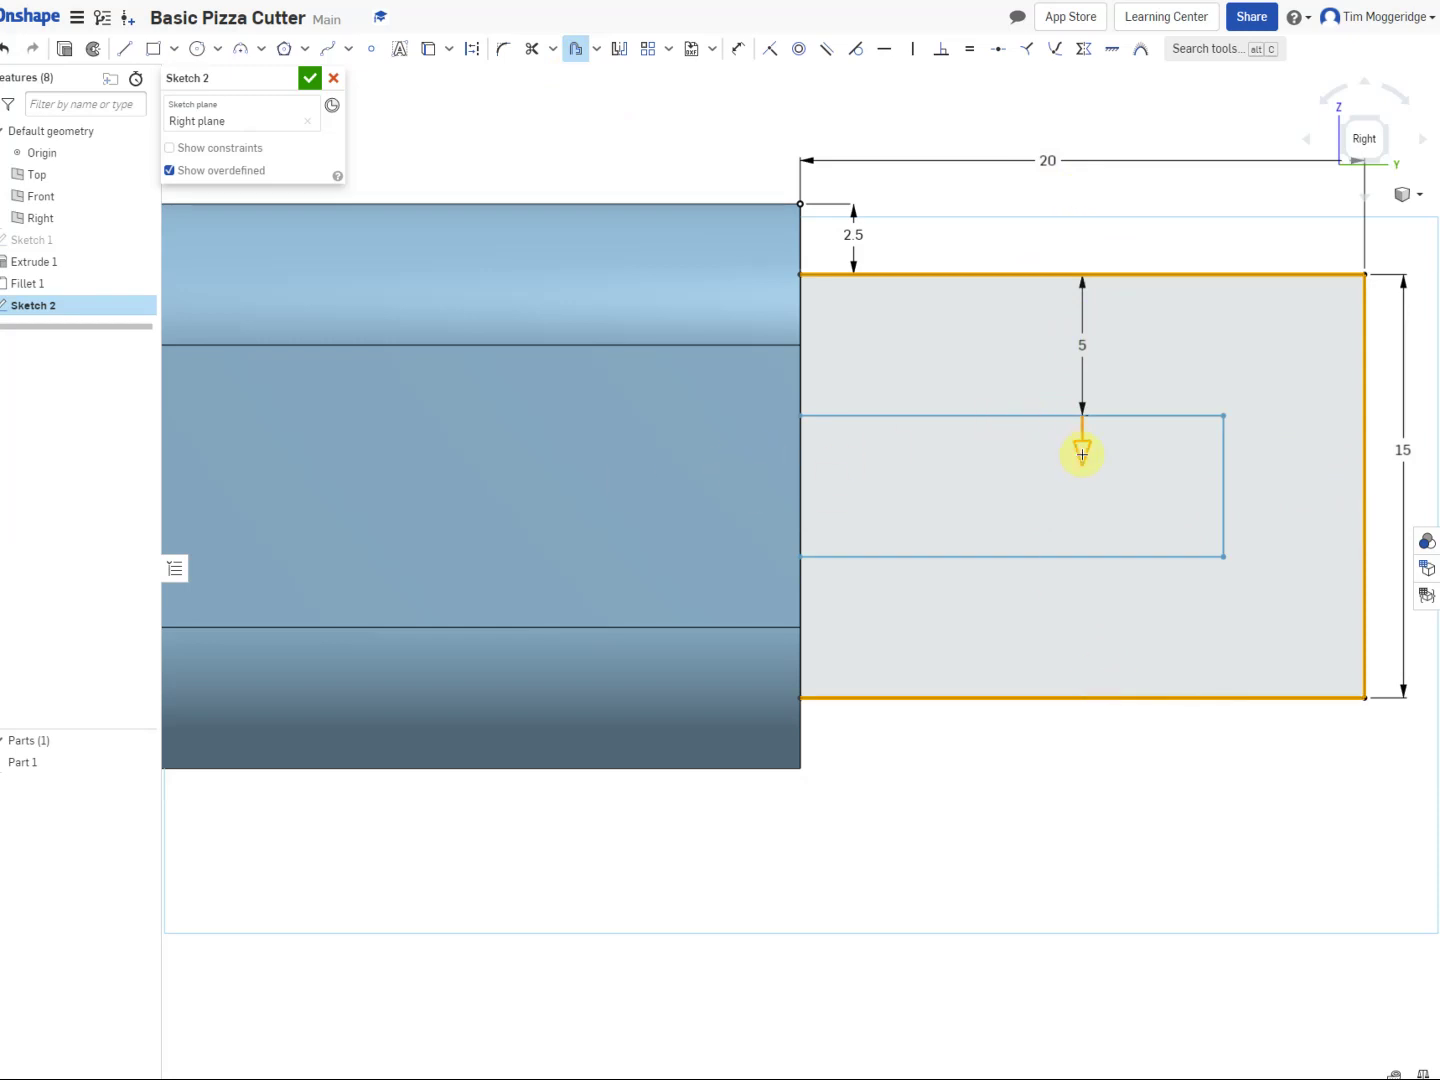
left_click_drag(1083, 455, 1083, 383)
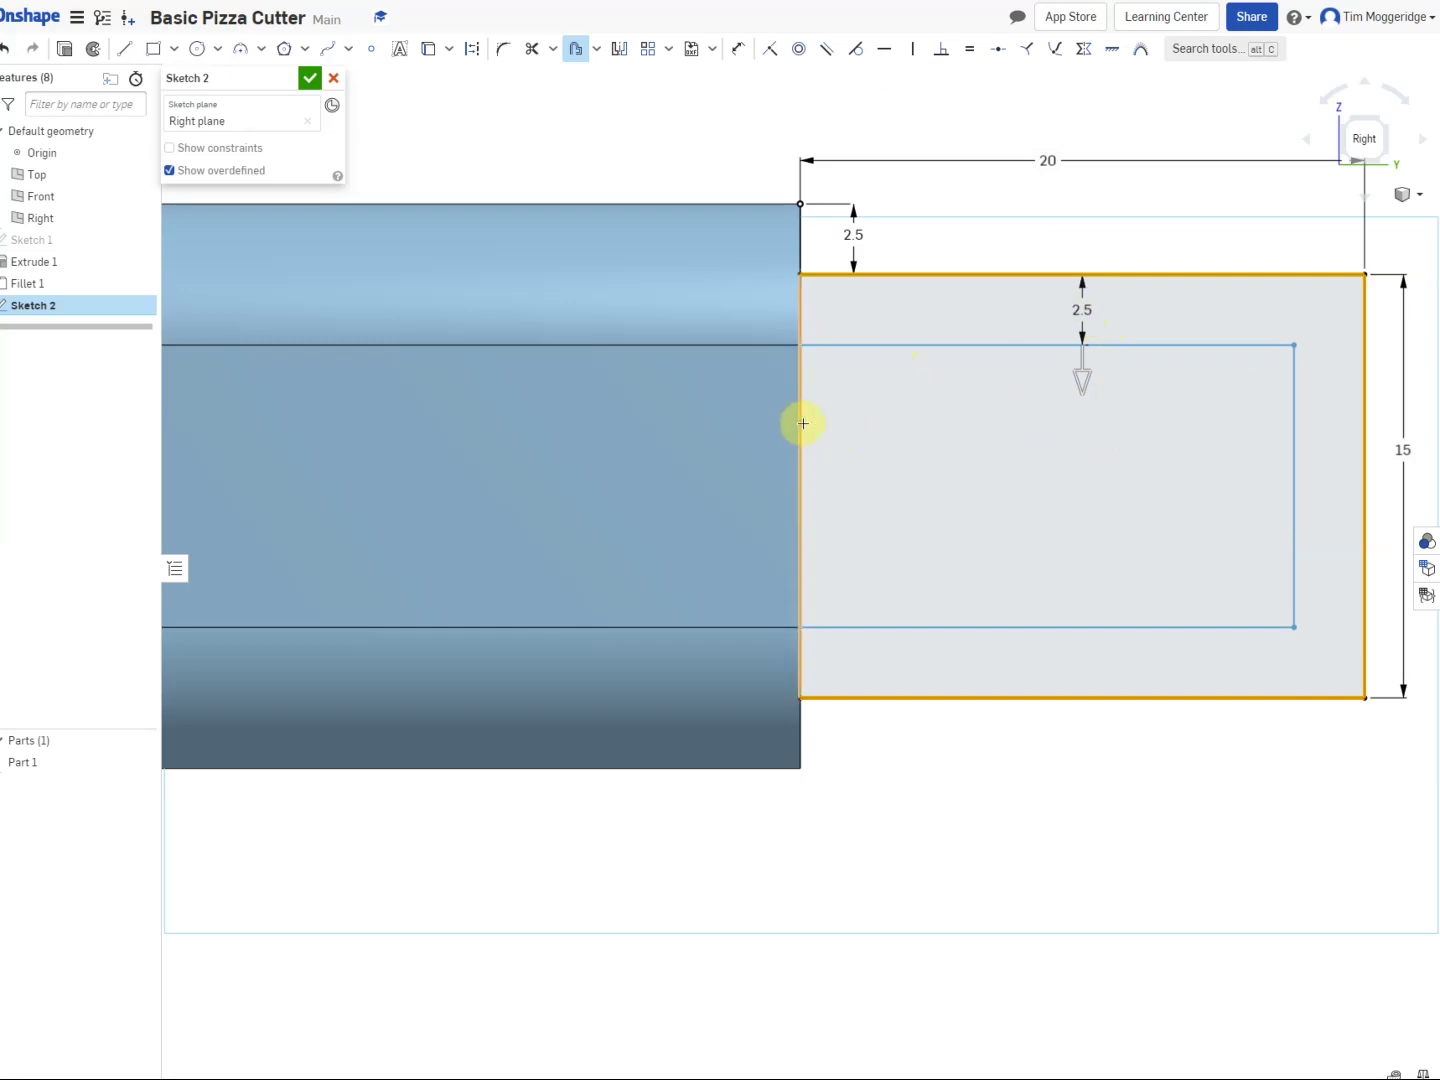
left_click(531, 50)
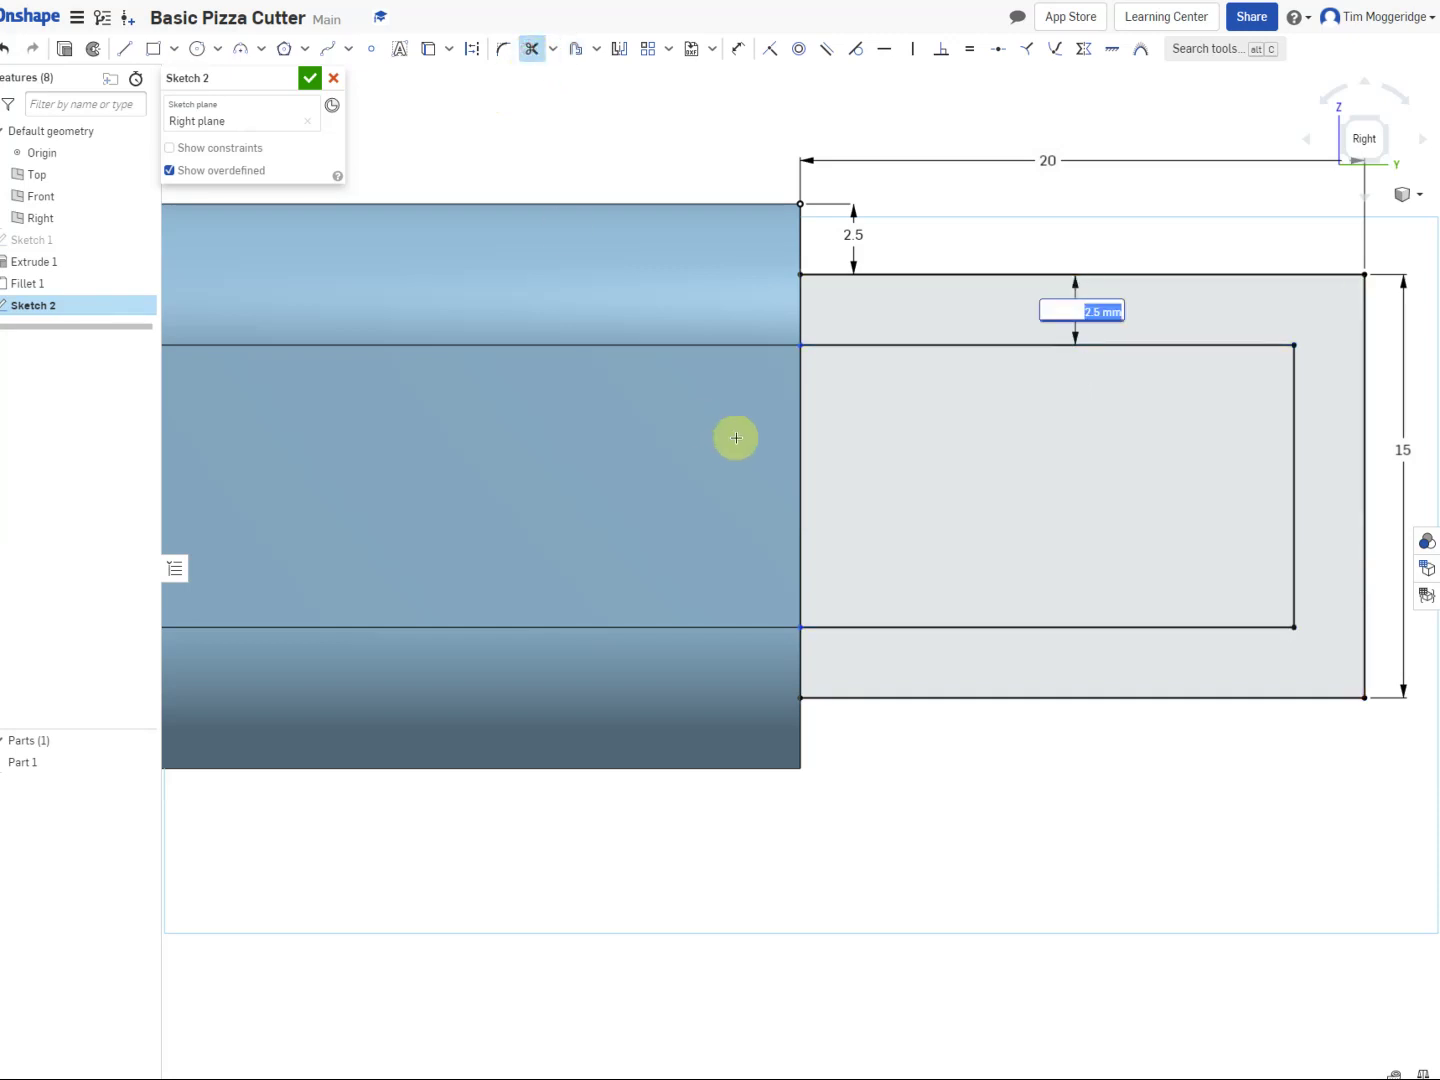
Step: Trim the segment of the handle-side edge between the two inner offset lines and accept the 2.5 mm offset dimension
left_click(802, 410)
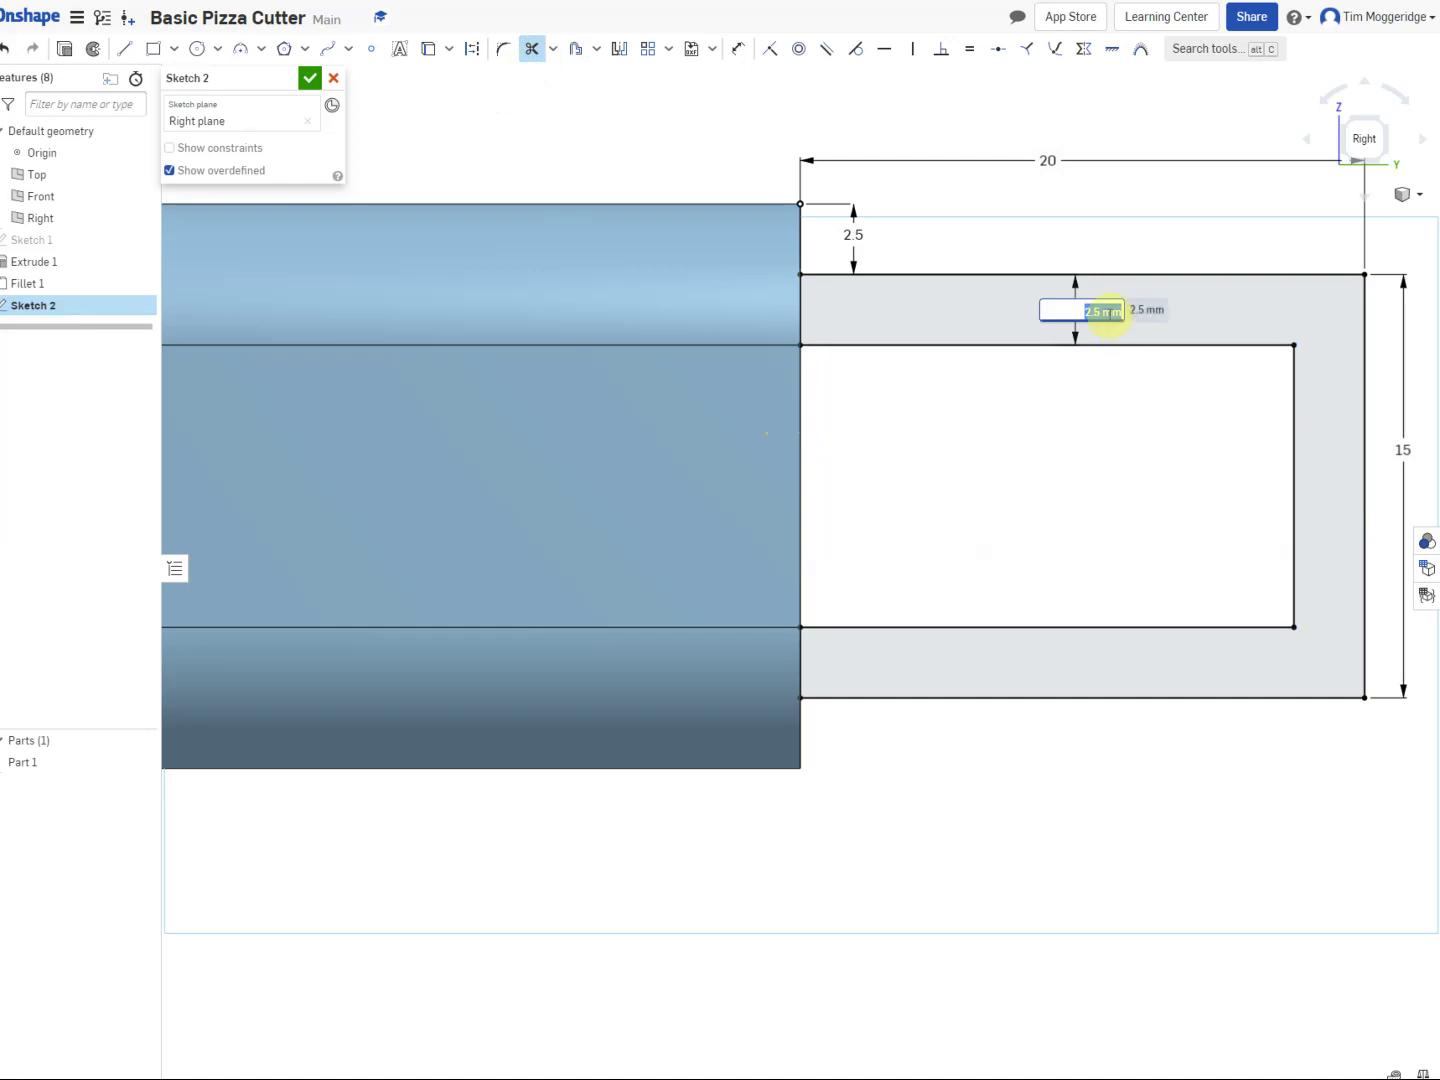
key("Return")
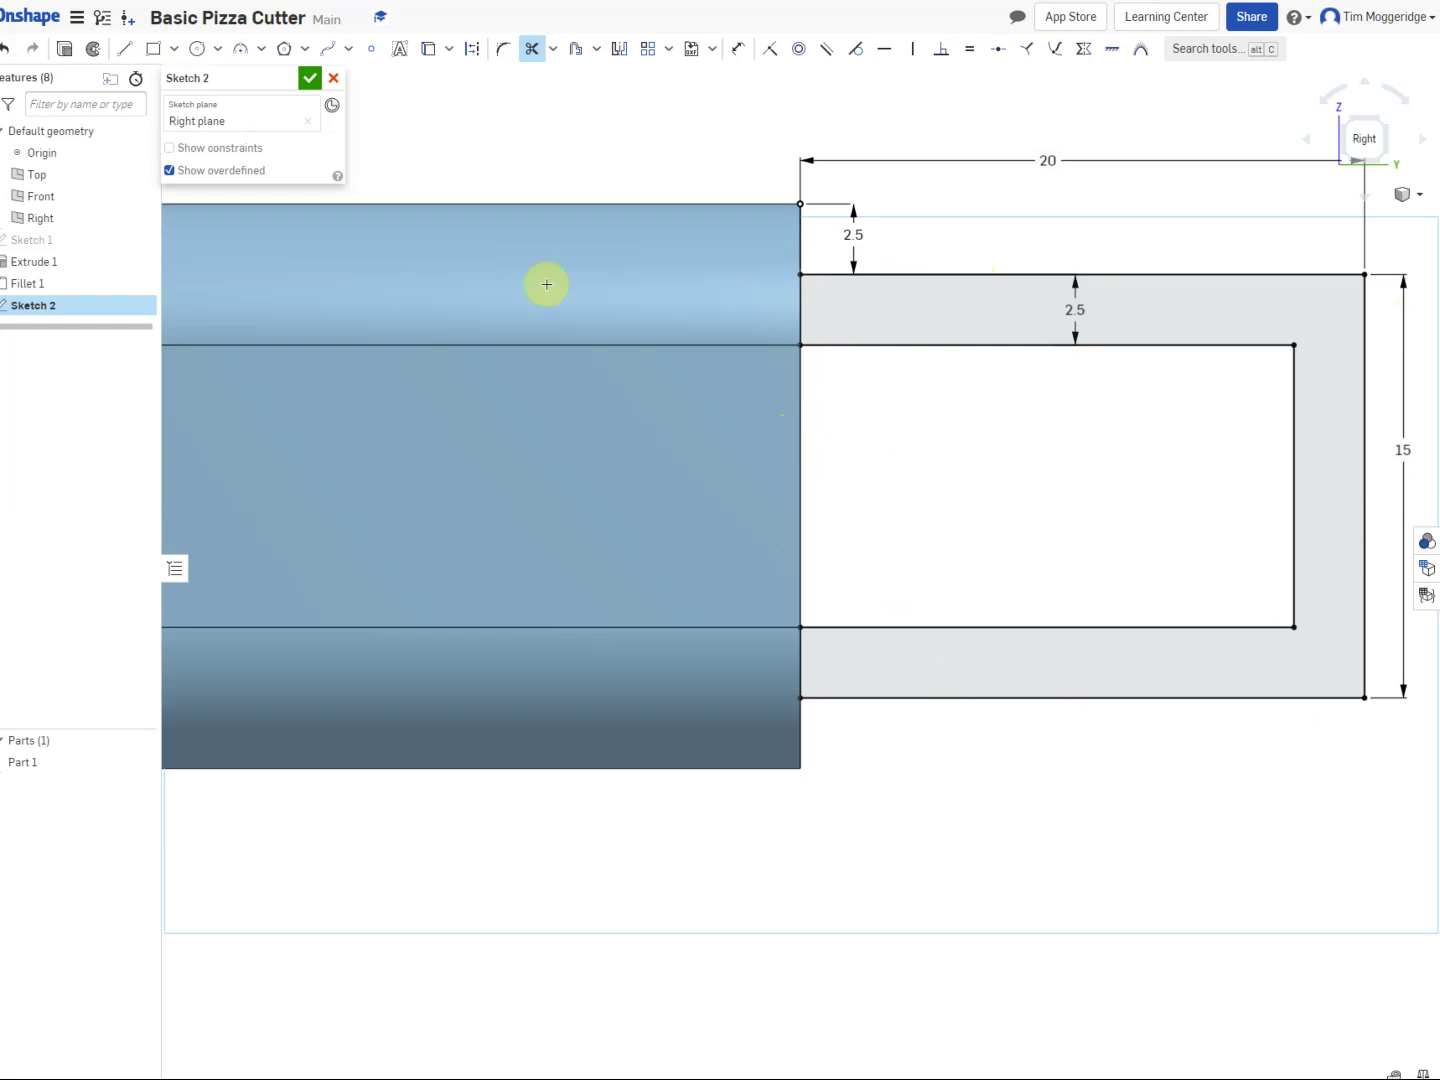
Step: Extrude the U-shaped profile at the handle's end to a depth of 2.5 mm, adding it to the handle
left_click(64, 50)
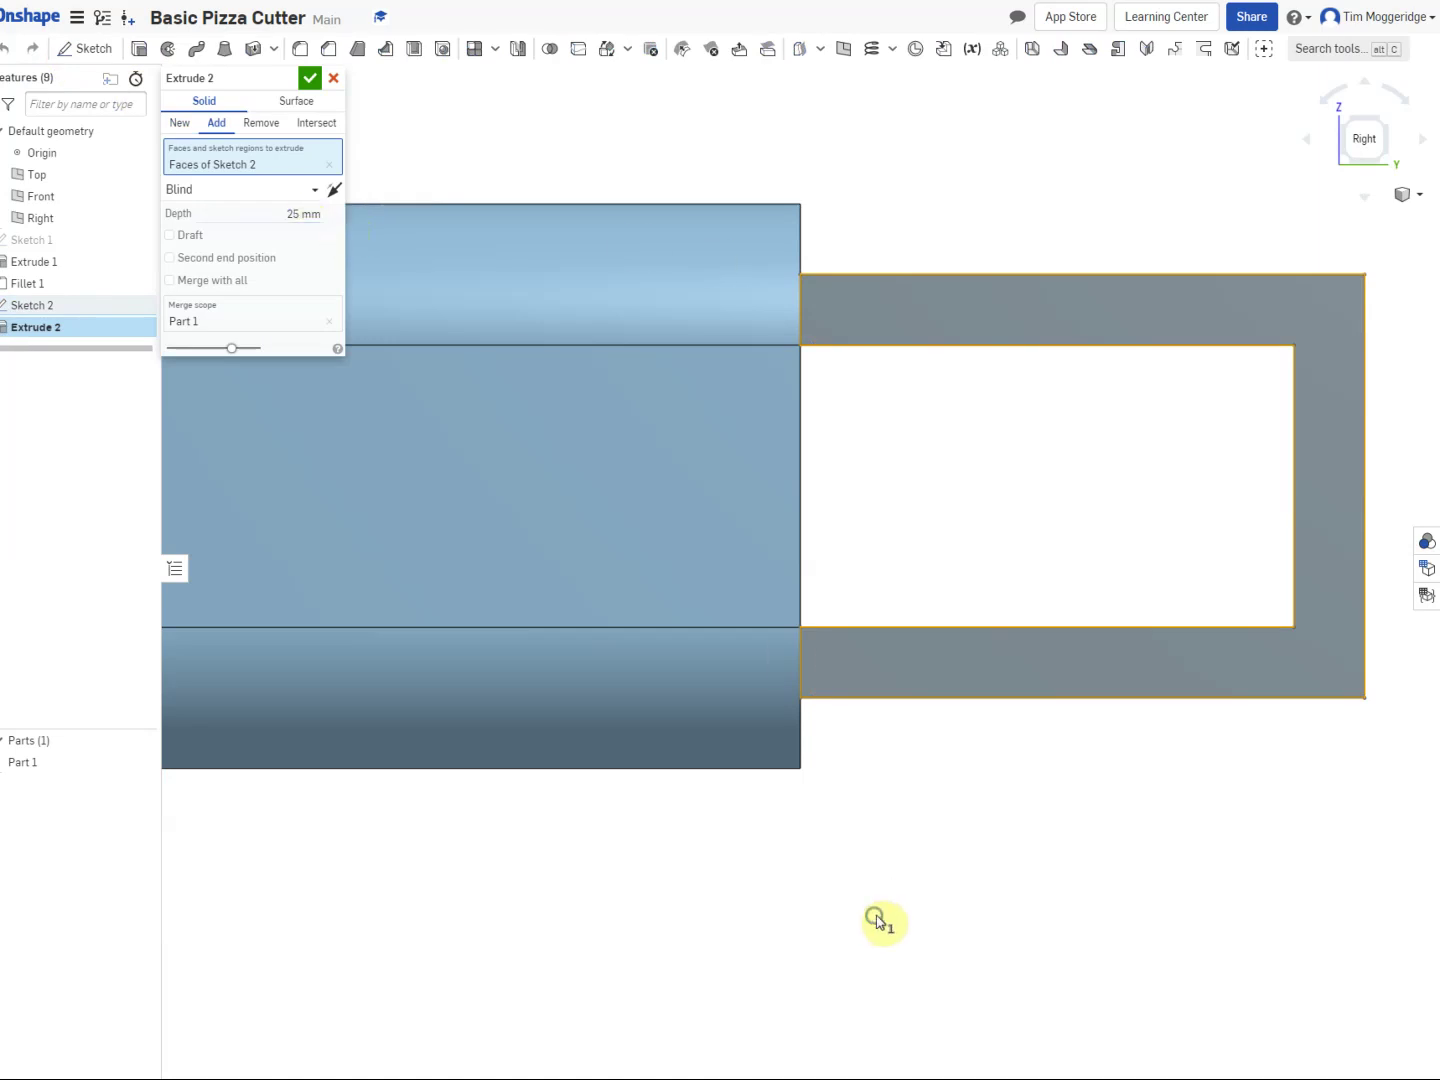
key("shift+7")
right_click_drag(962, 959, 956, 936)
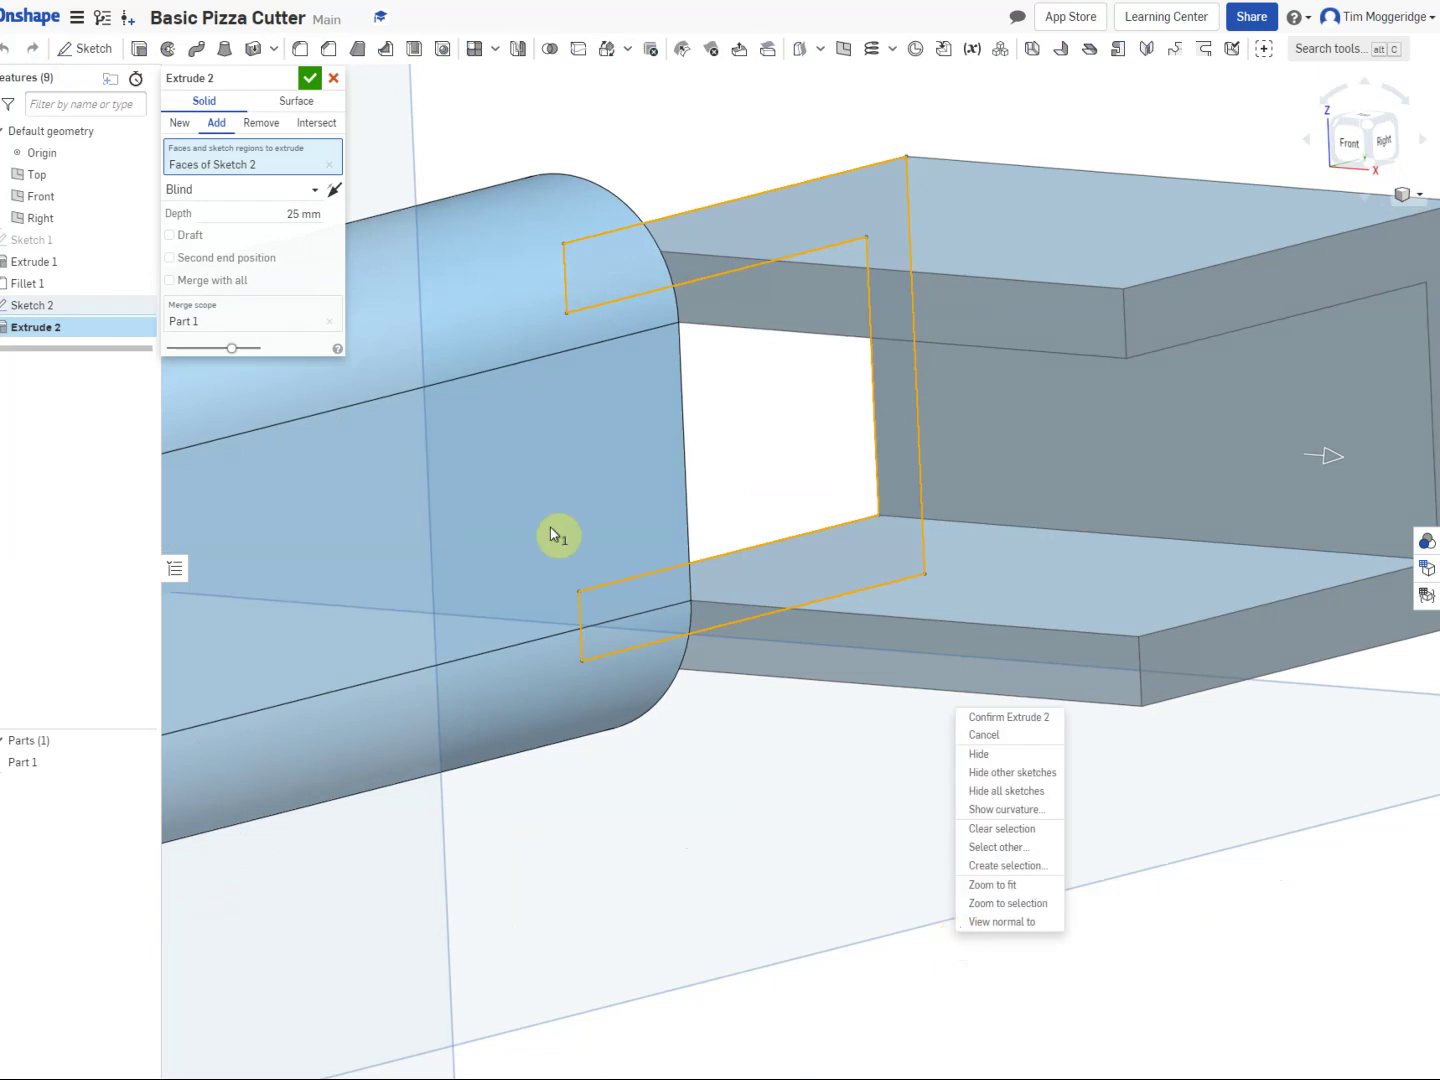
left_click(298, 215)
left_click(299, 215)
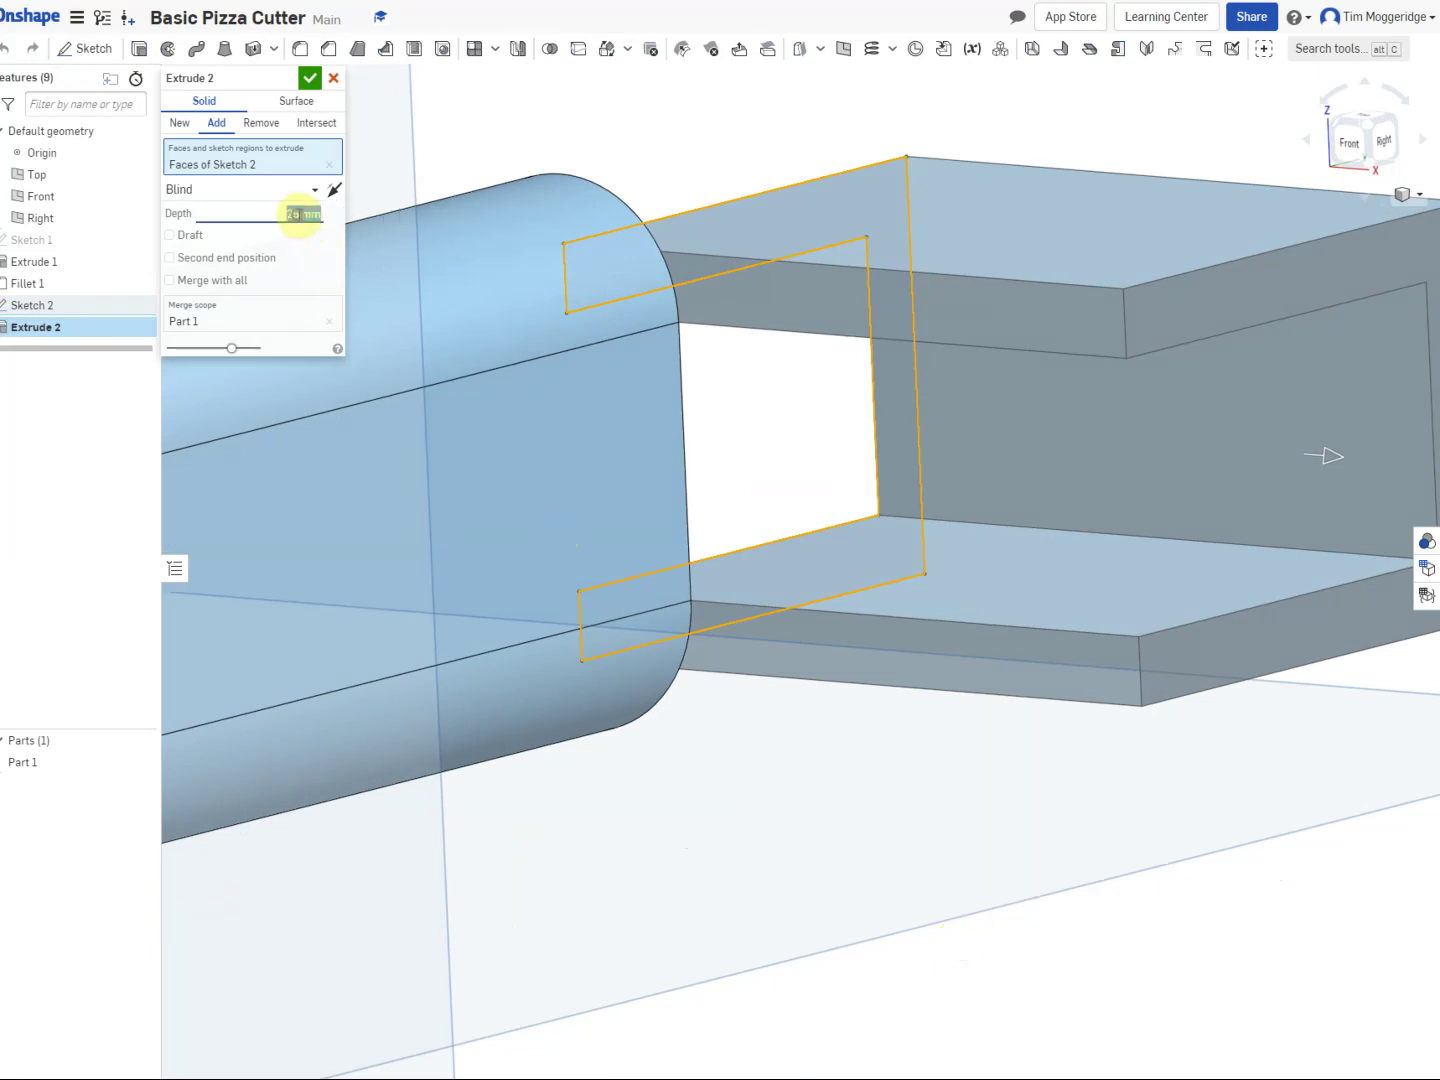
type("2.5")
key("Tab")
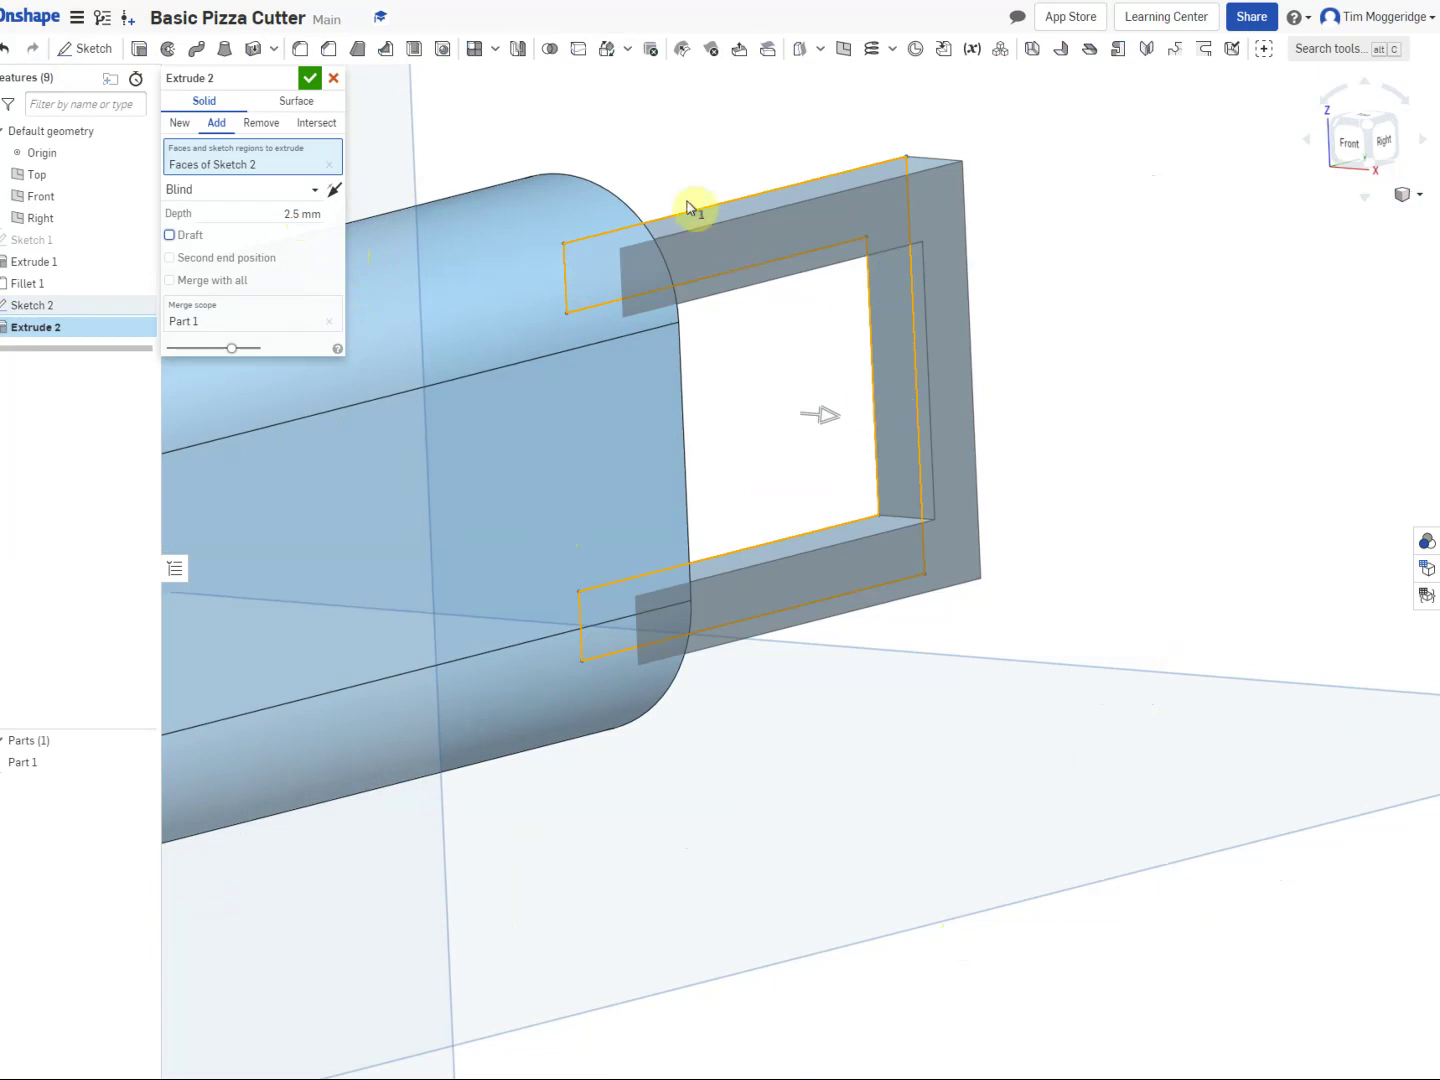
Step: Make the U-shaped profile's extrusion symmetric about the sketch plane and accept it
right_click_drag(698, 188, 717, 275)
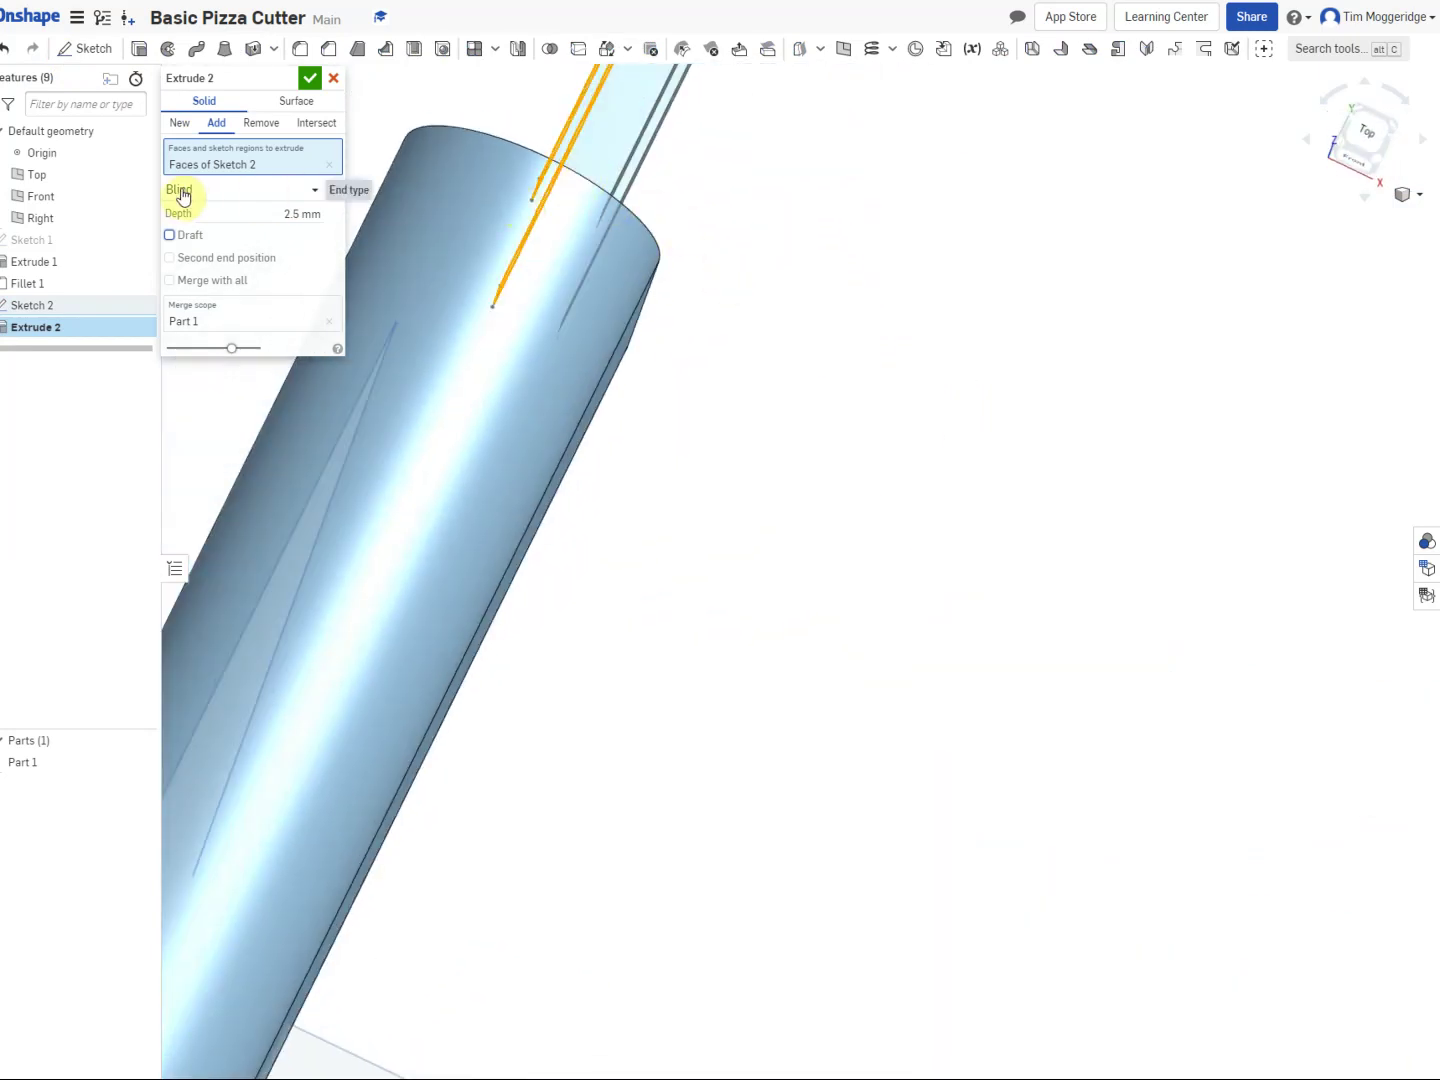
left_click(317, 191)
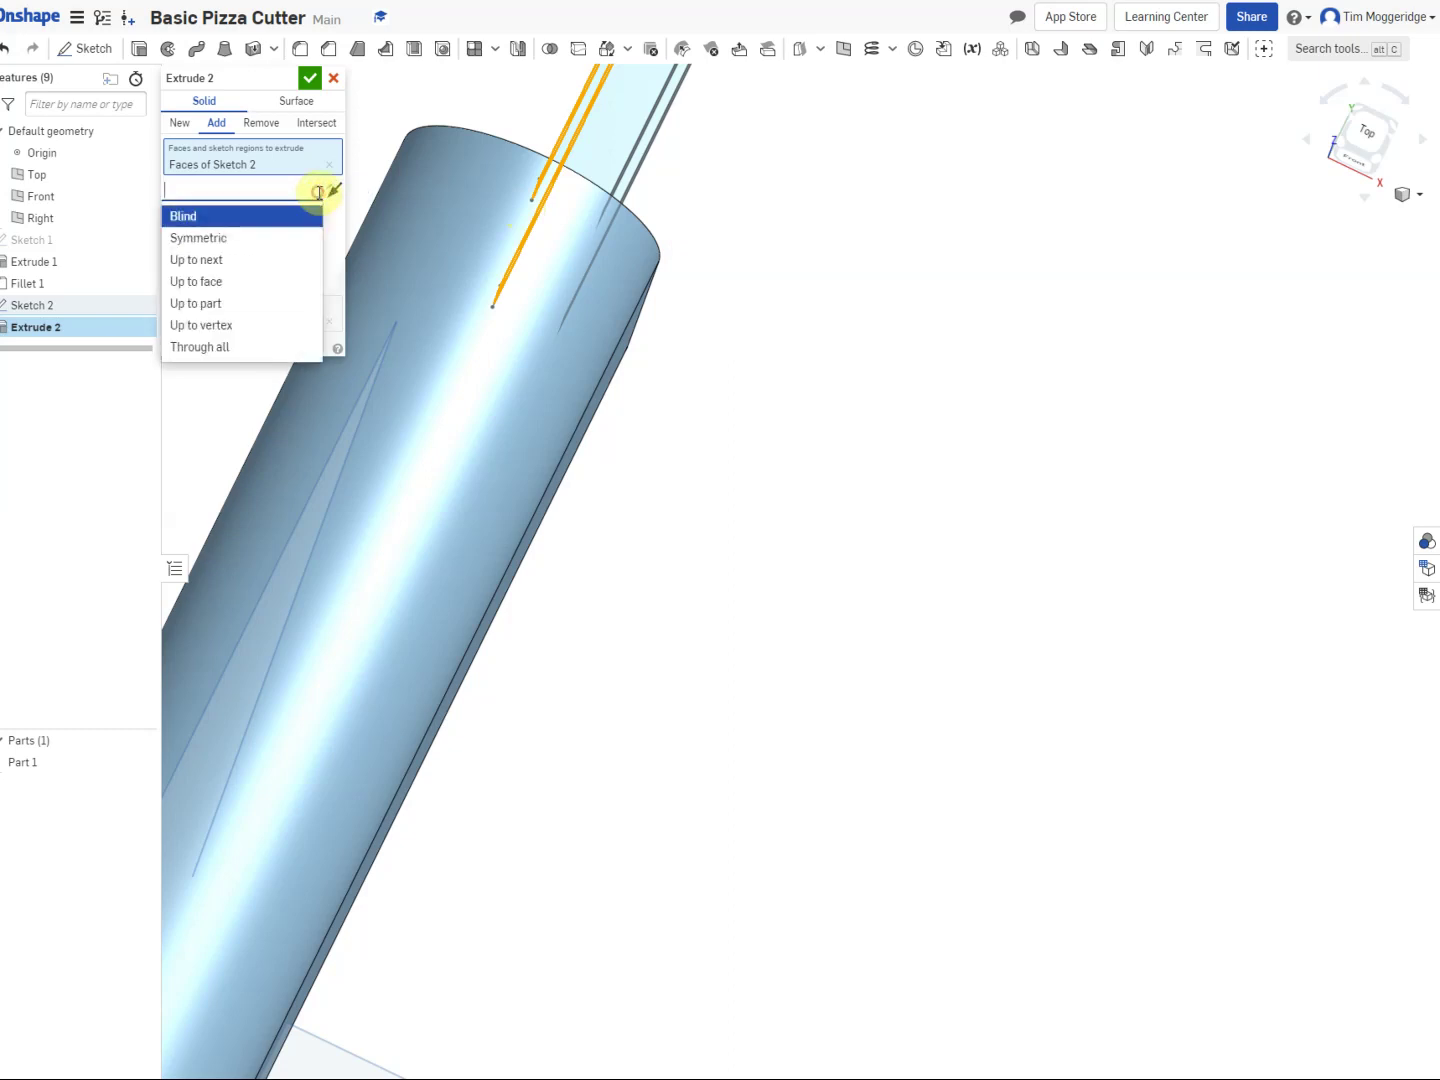
left_click(201, 238)
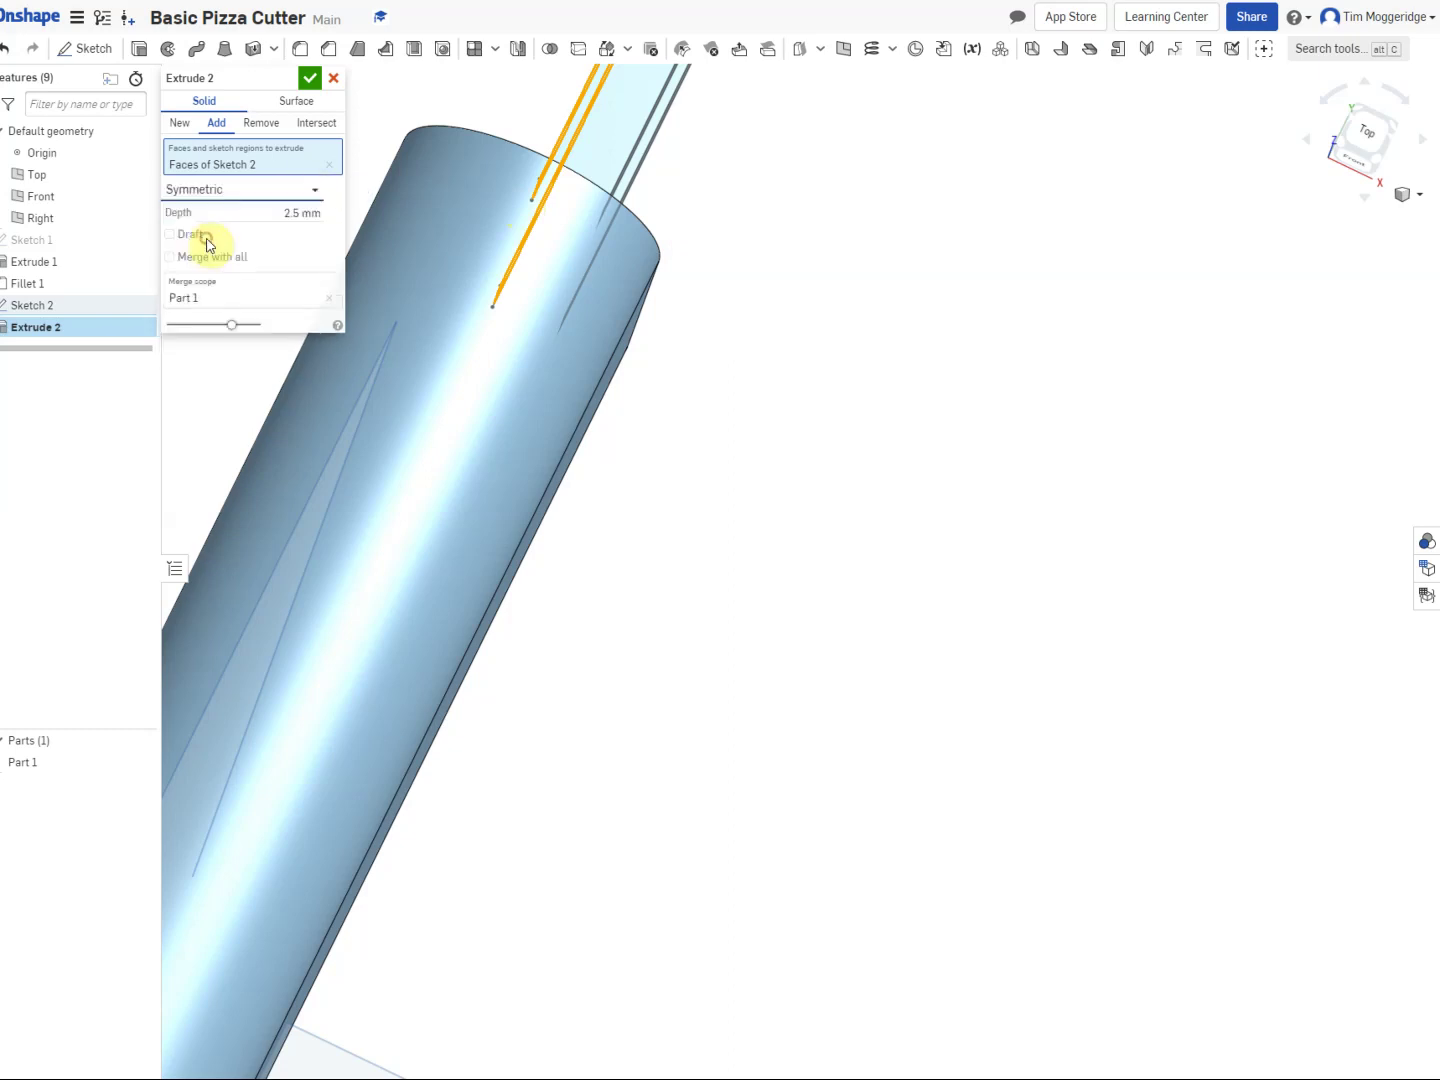
left_click(310, 80)
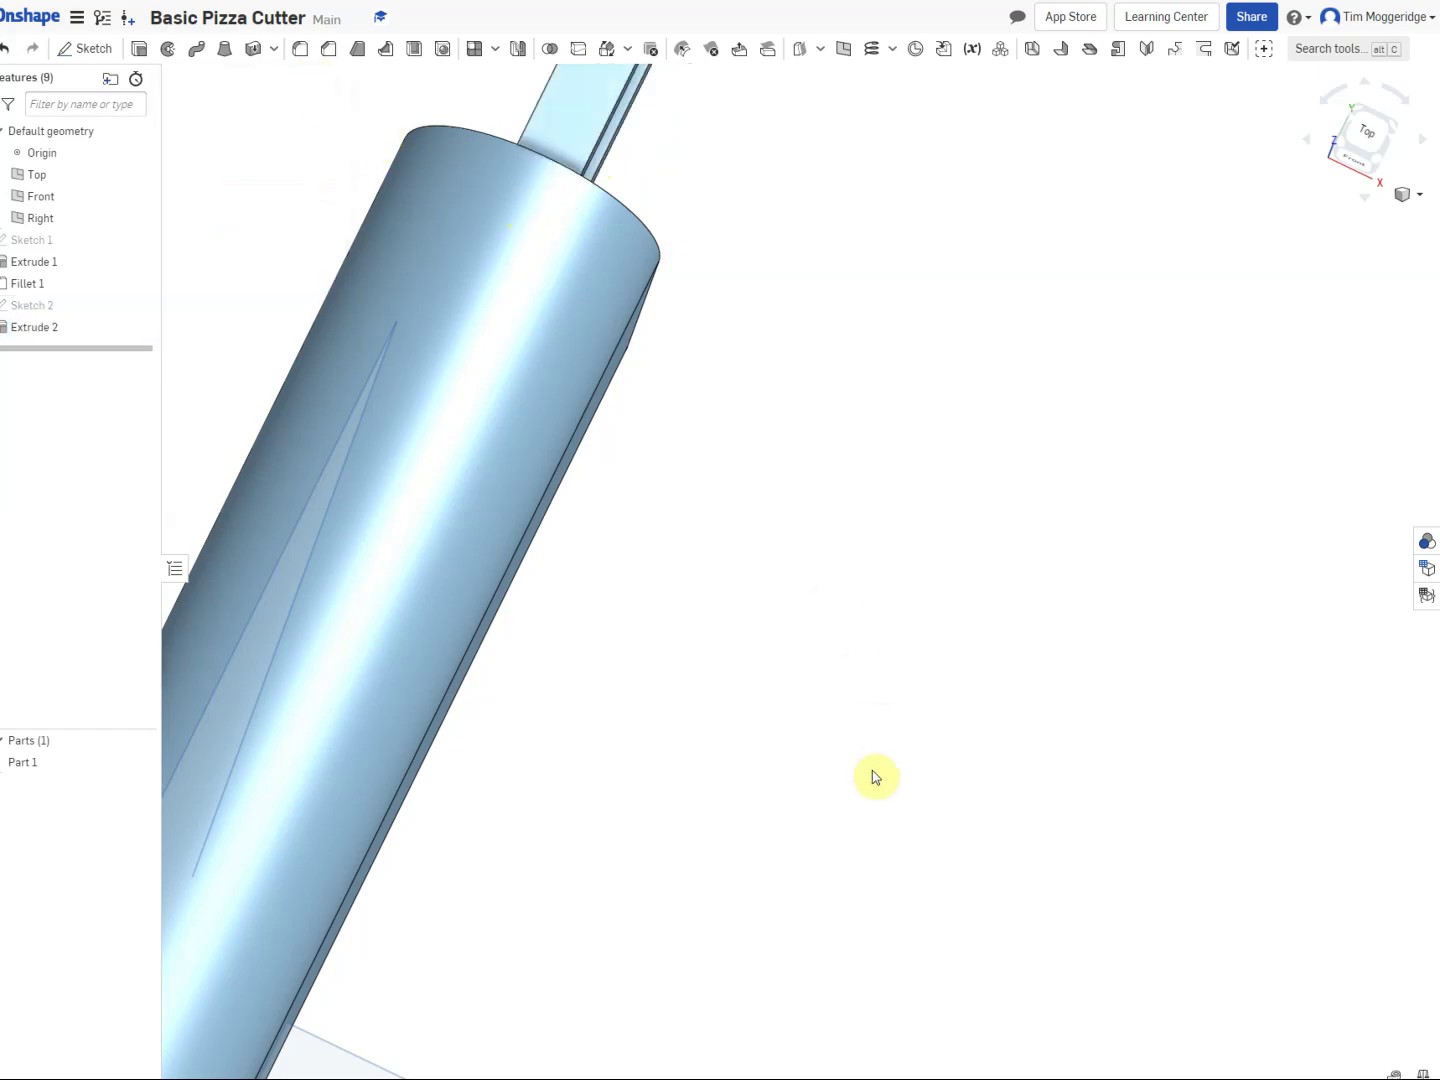
Step: Start a new sketch on the Right plane
scroll(689, 826, "down", 10)
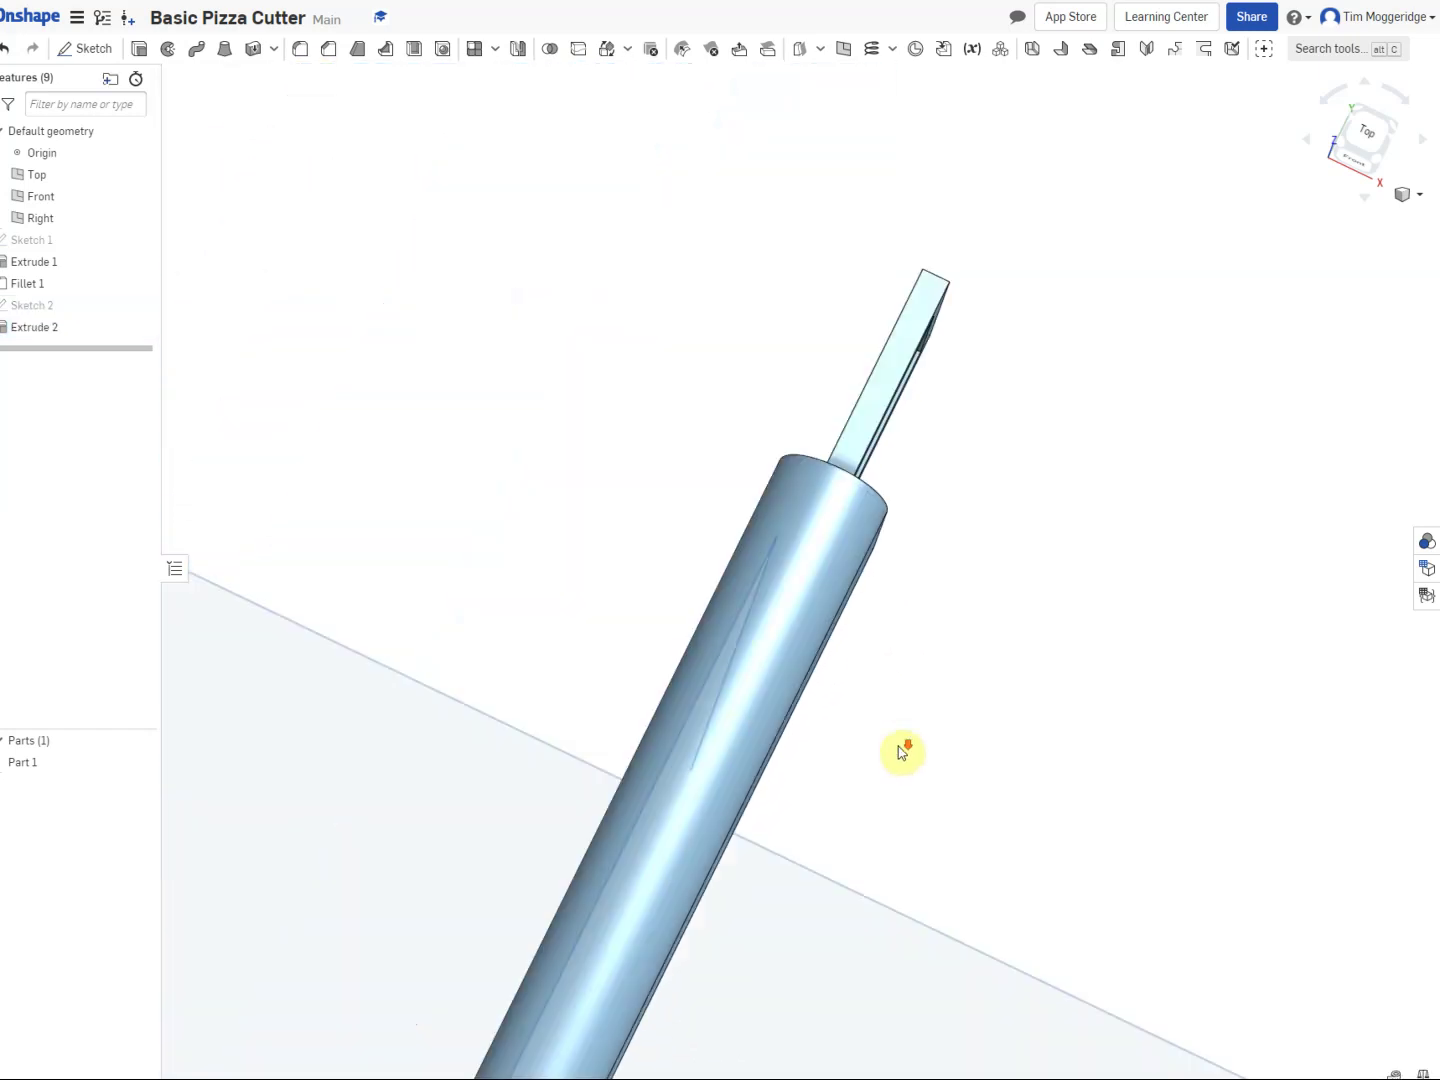
right_click_drag(900, 904, 799, 856)
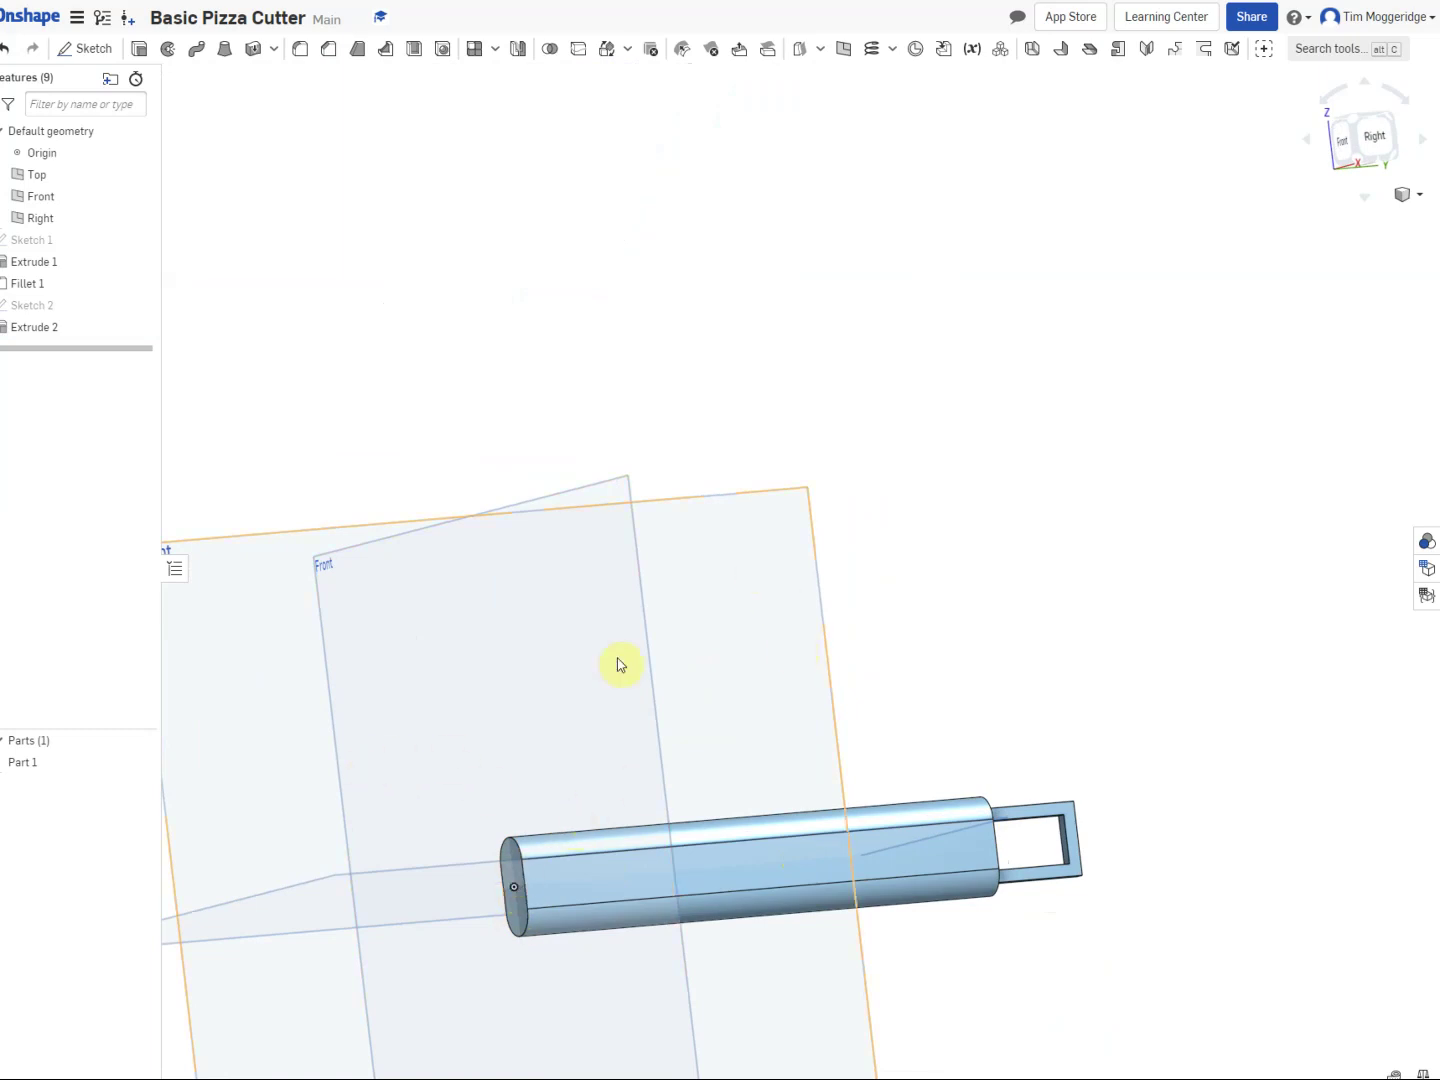
scroll(396, 753, "up", 3)
scroll(400, 752, "down", 5)
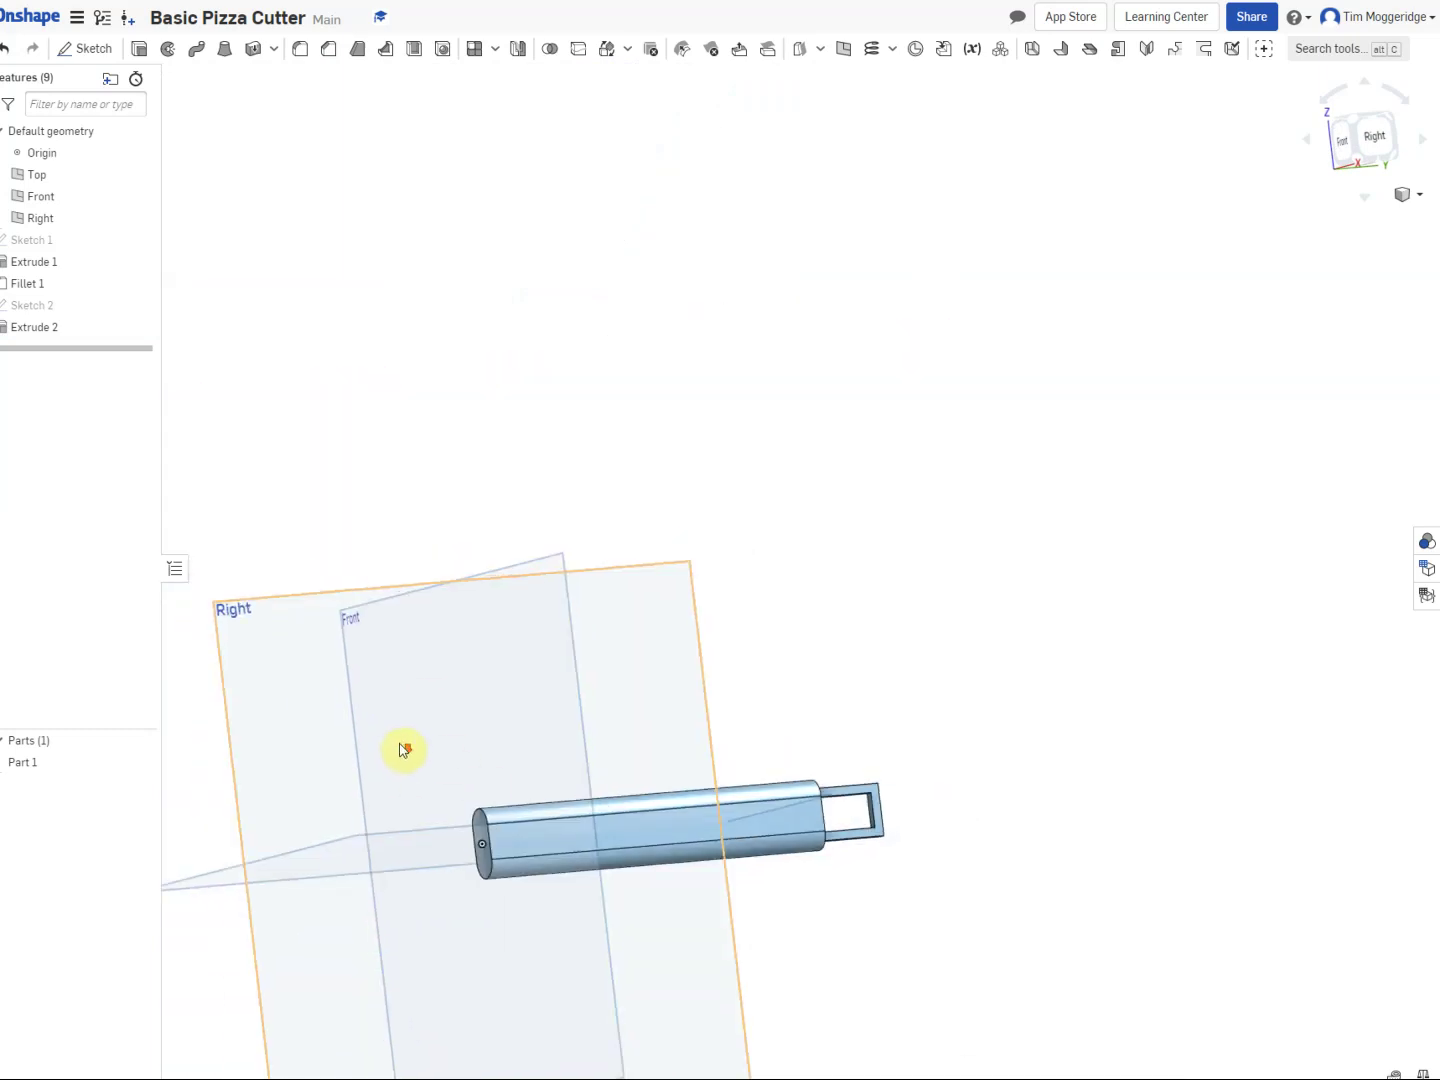
right_click(259, 655)
left_click(284, 658)
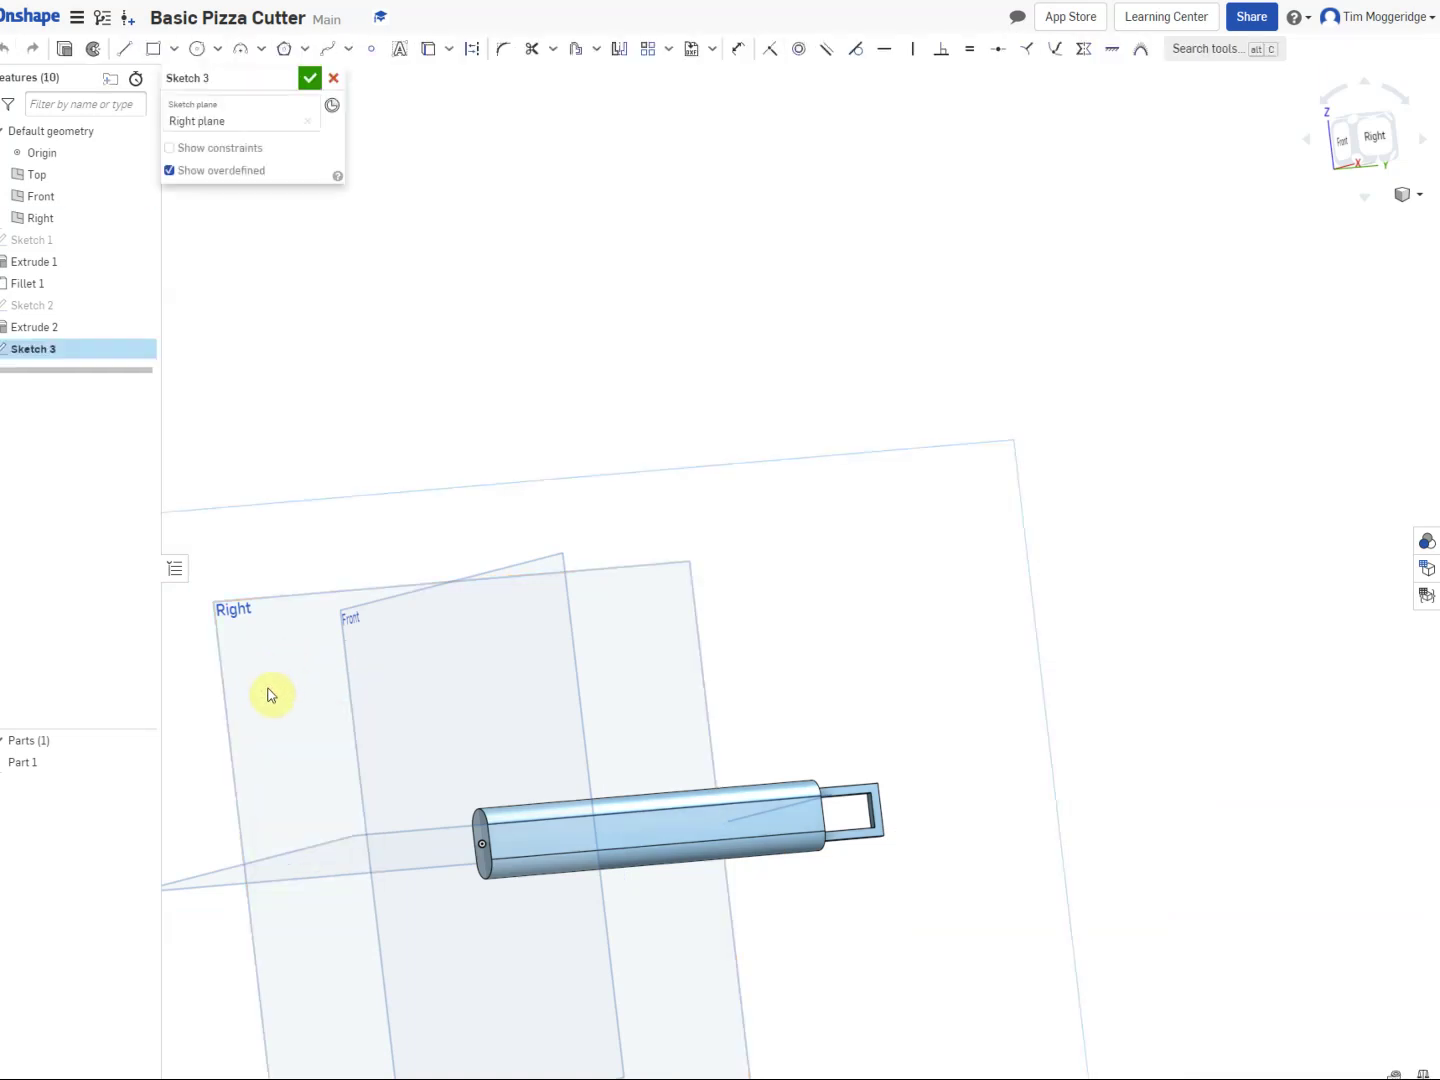
right_click(847, 339)
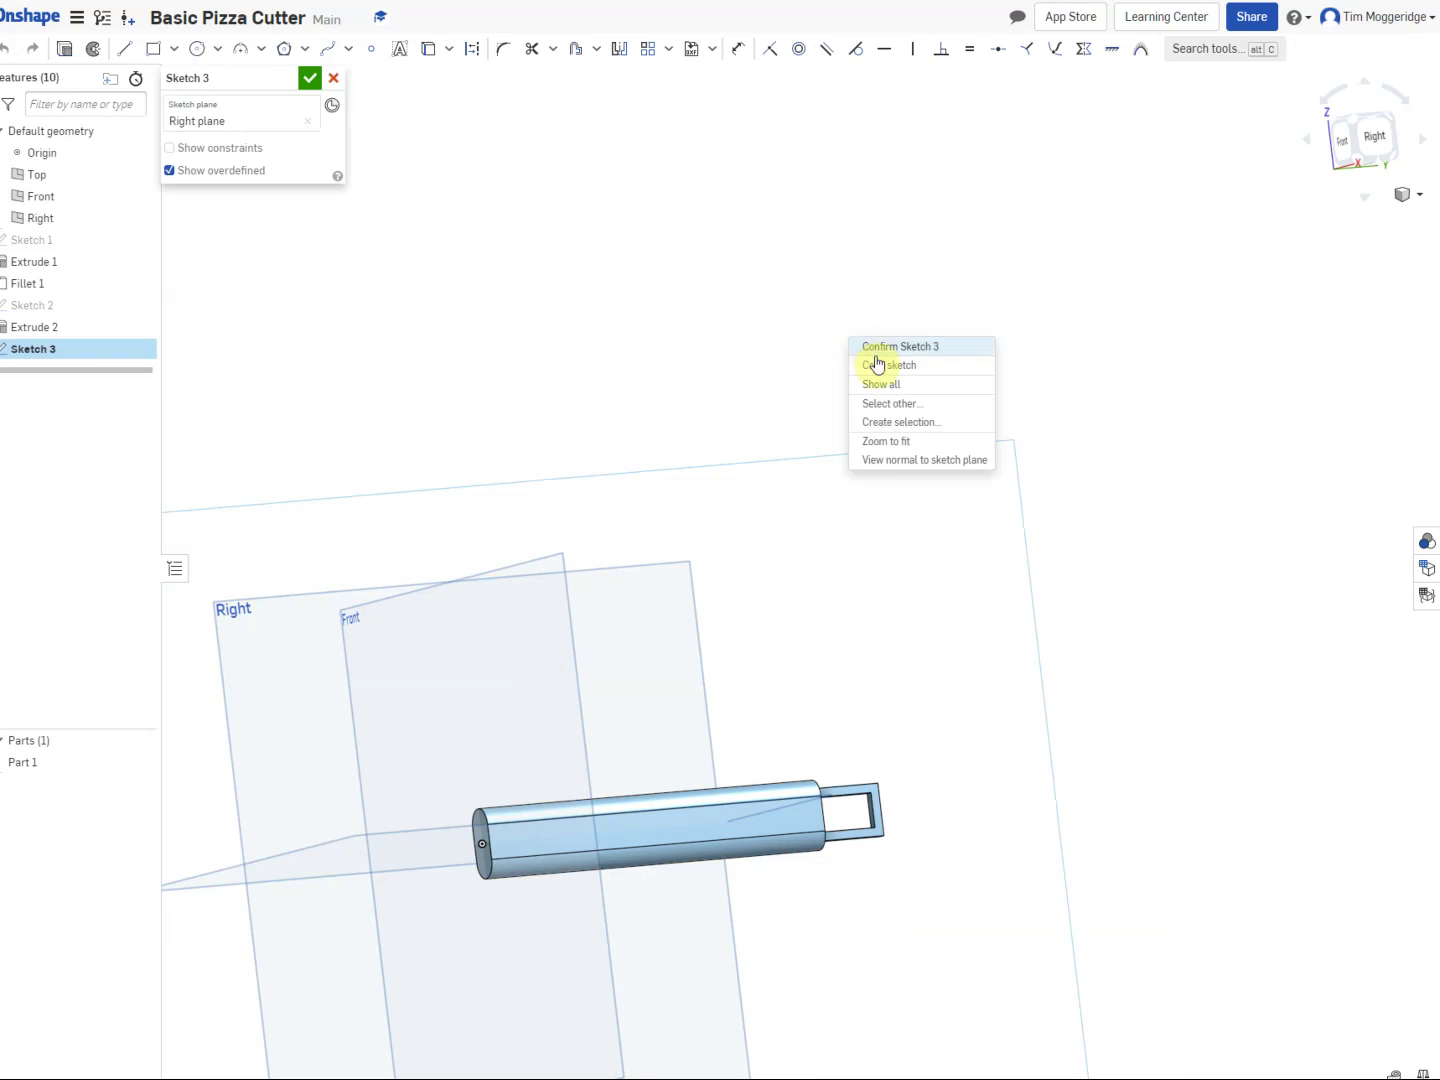
left_click(899, 463)
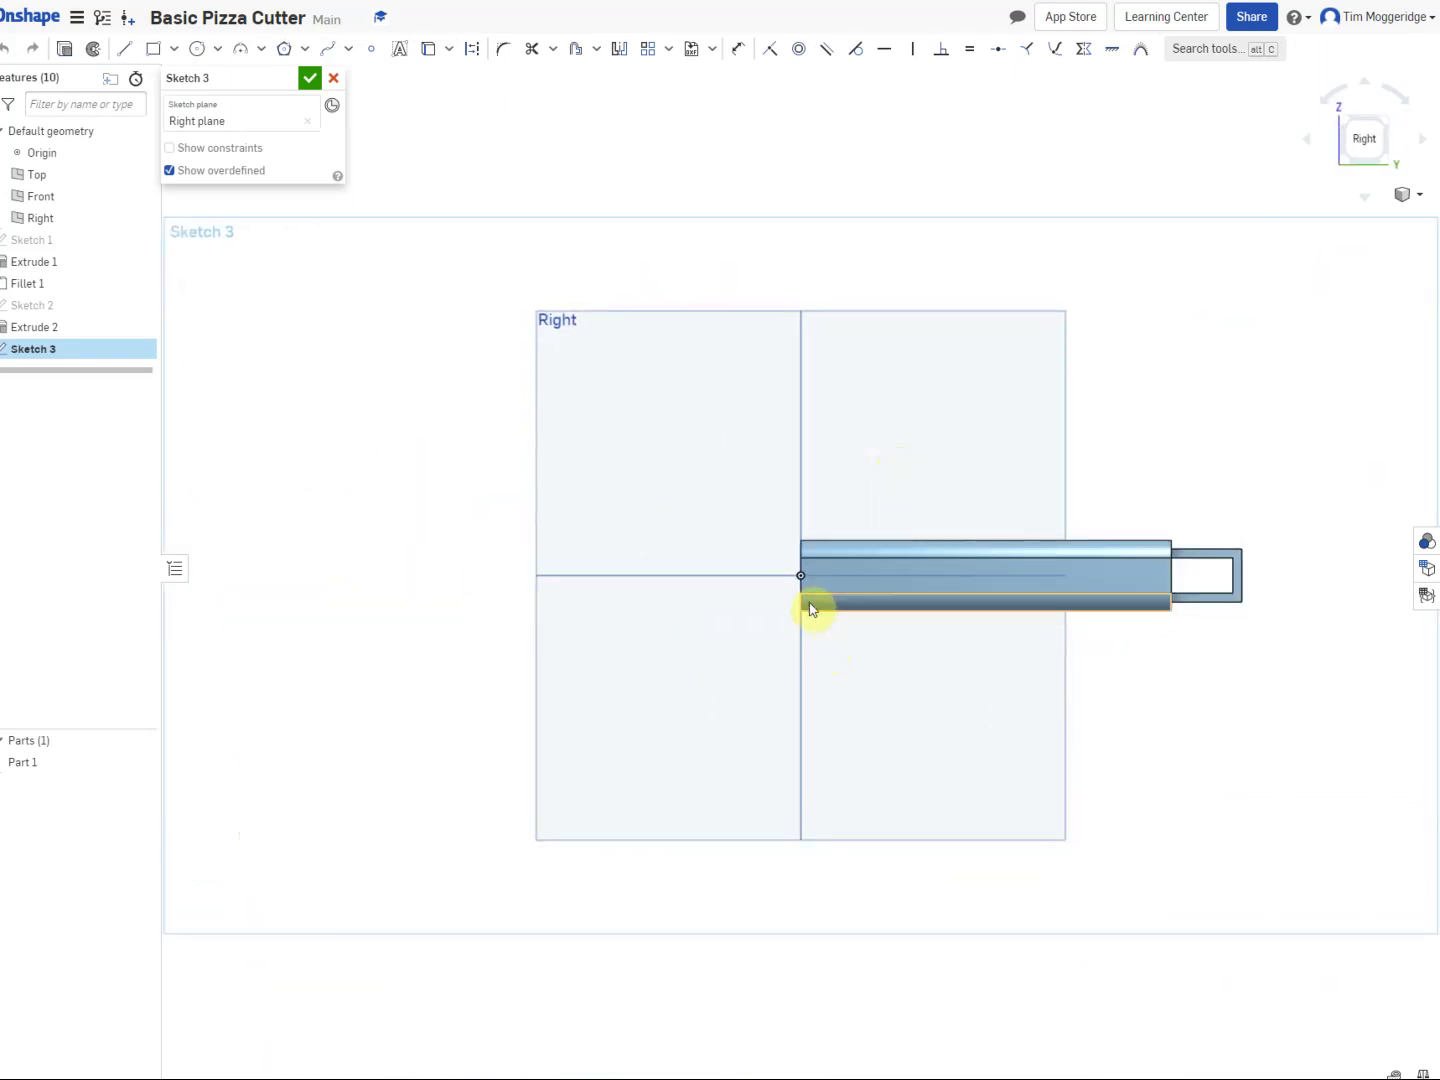
Step: Sketch a vertical line about 8 mm up from the origin, continuing as an angled line about 24 mm long up and away from the handle
scroll(810, 608, "up", 6)
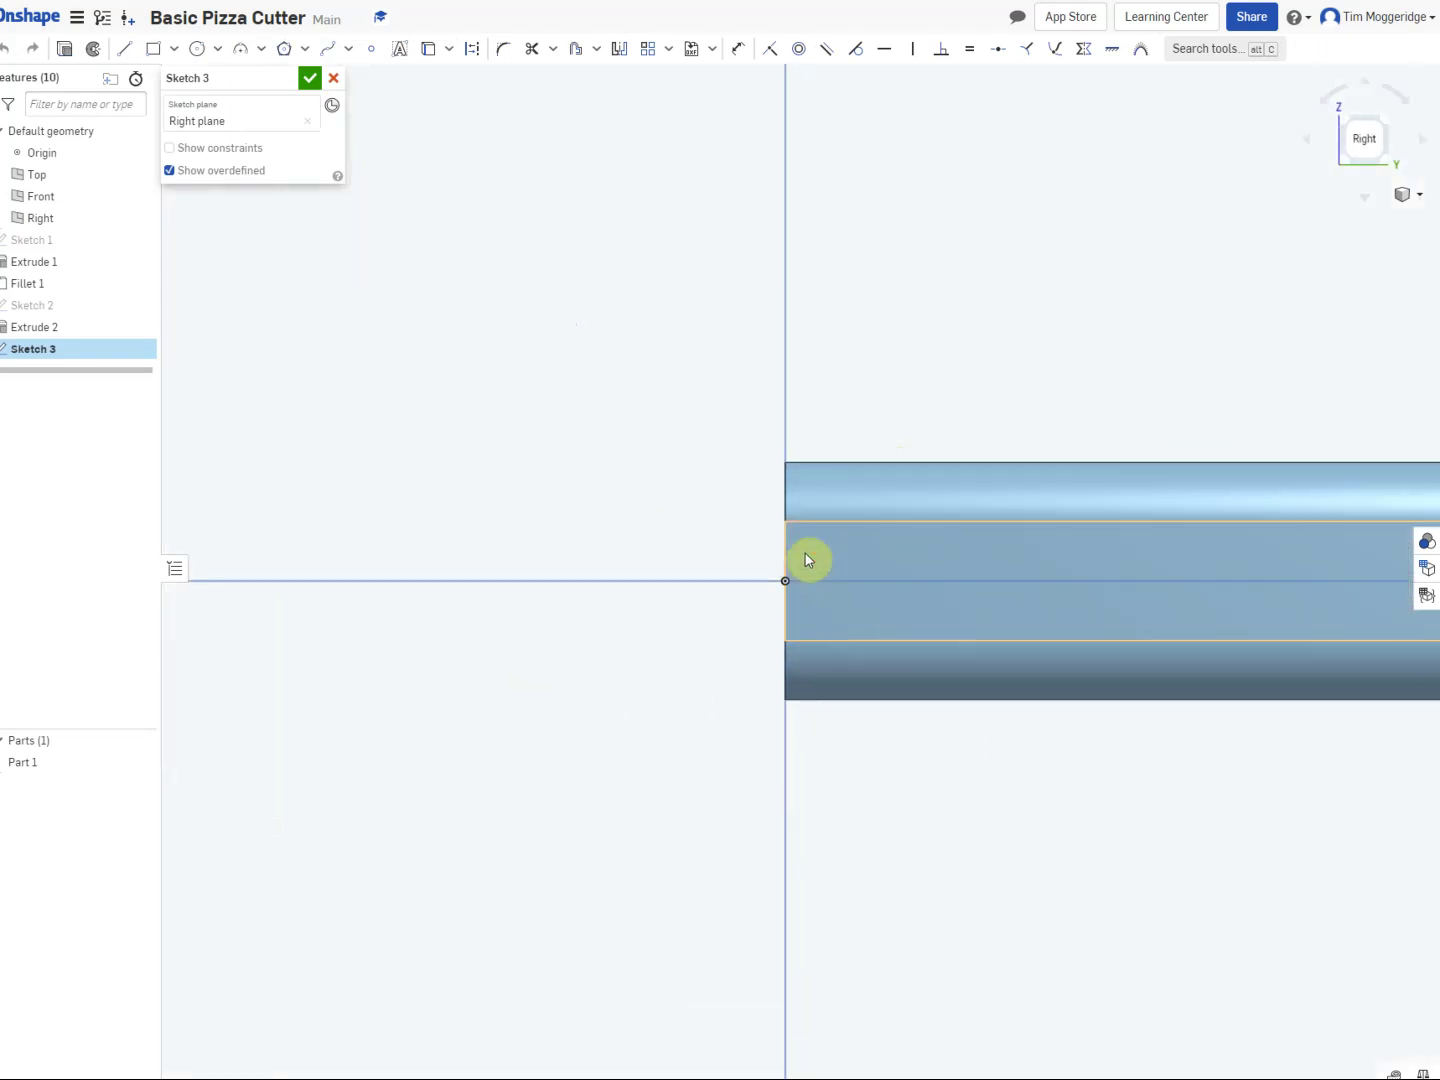
scroll(807, 560, "up", 2)
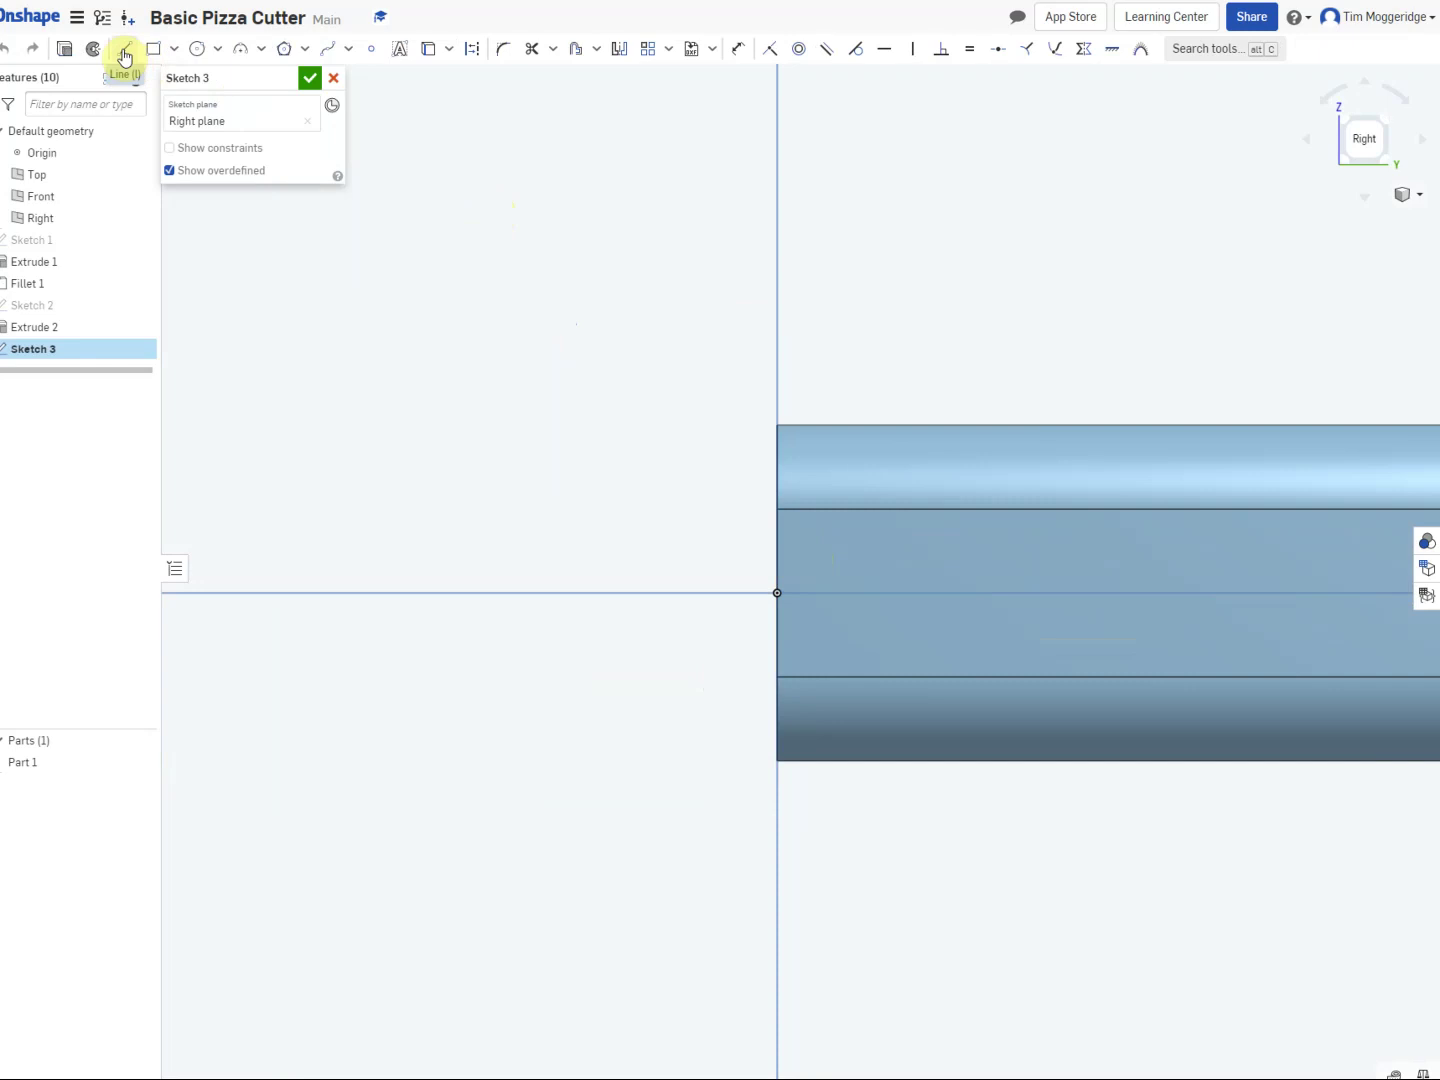
left_click(125, 56)
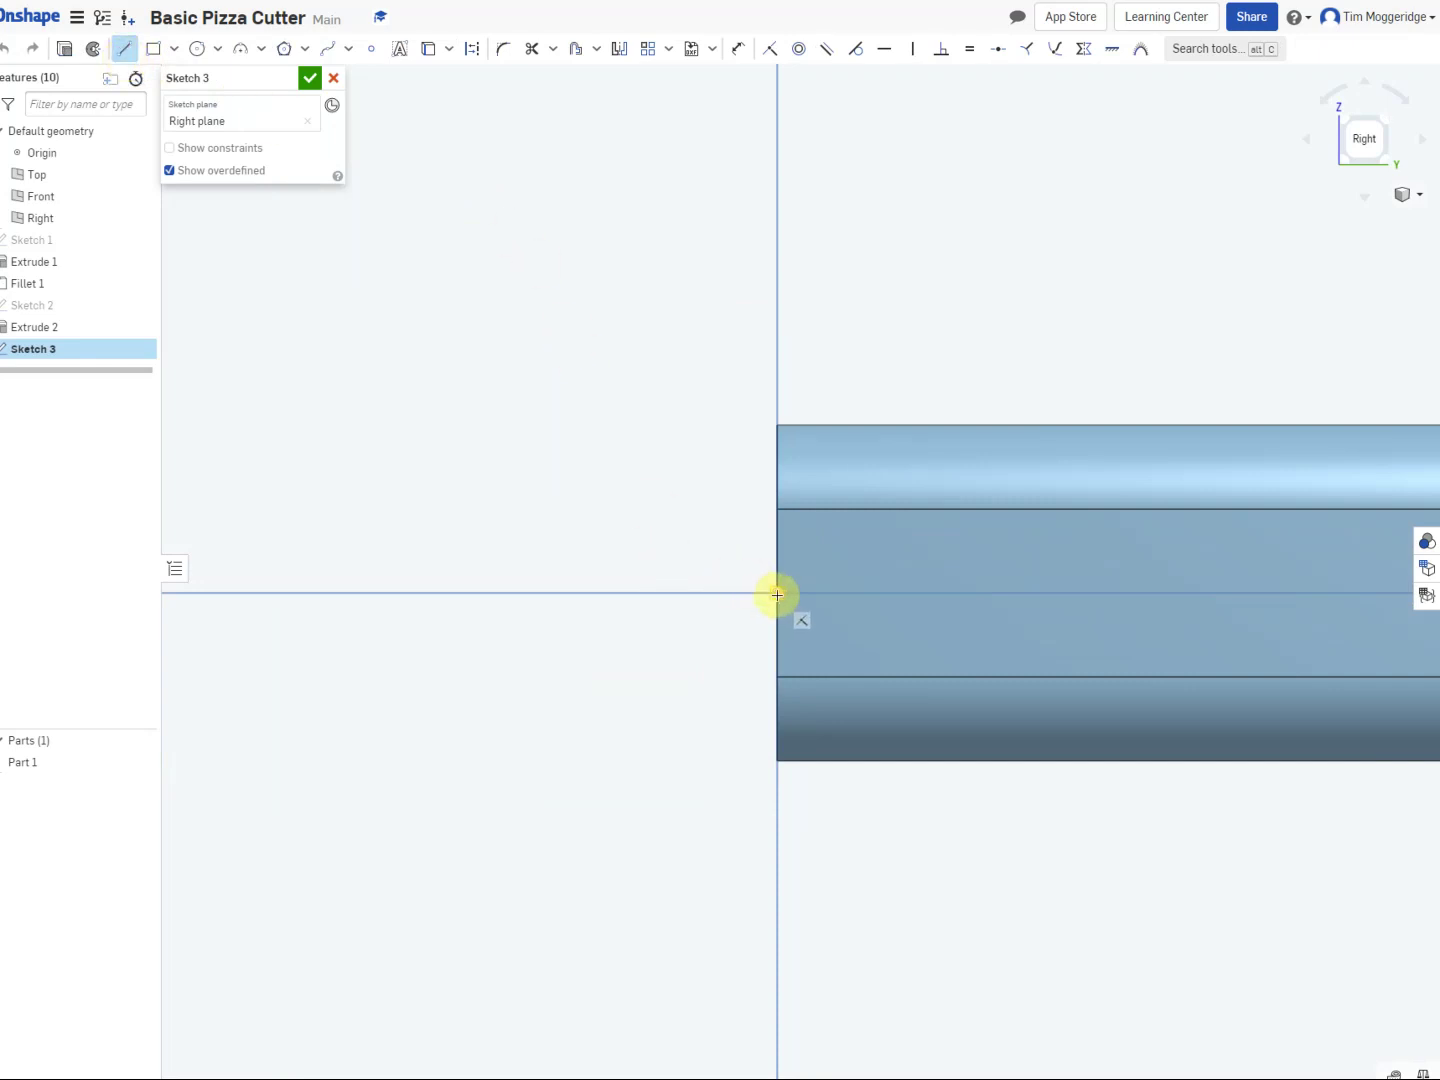
left_click(778, 593)
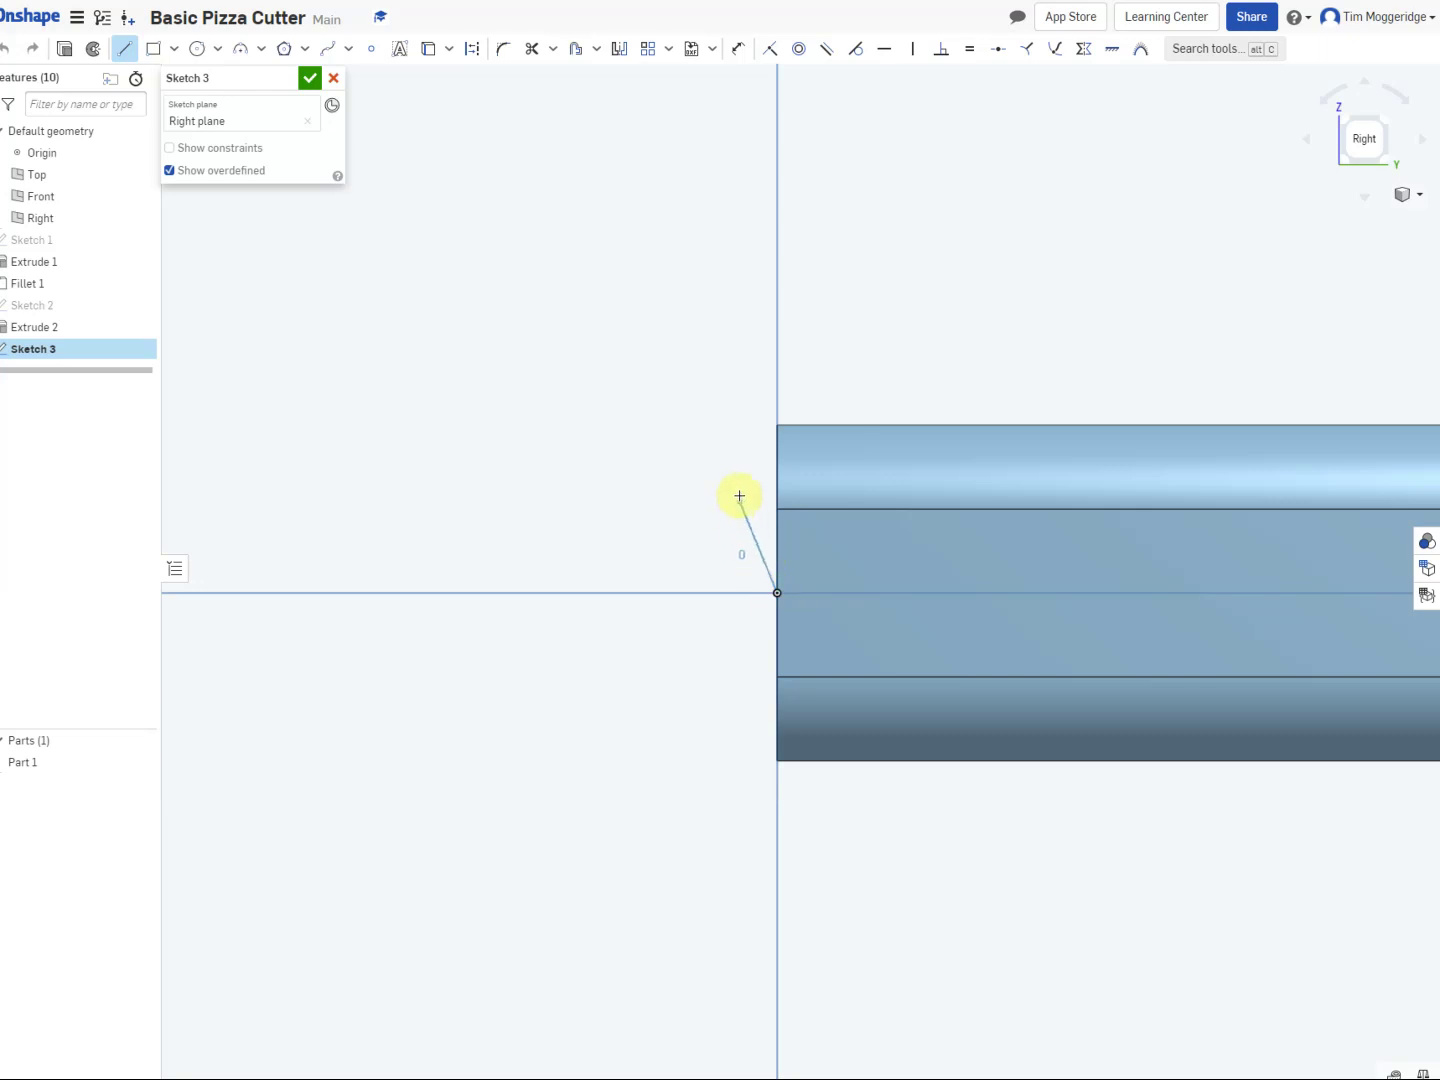
left_click(775, 458)
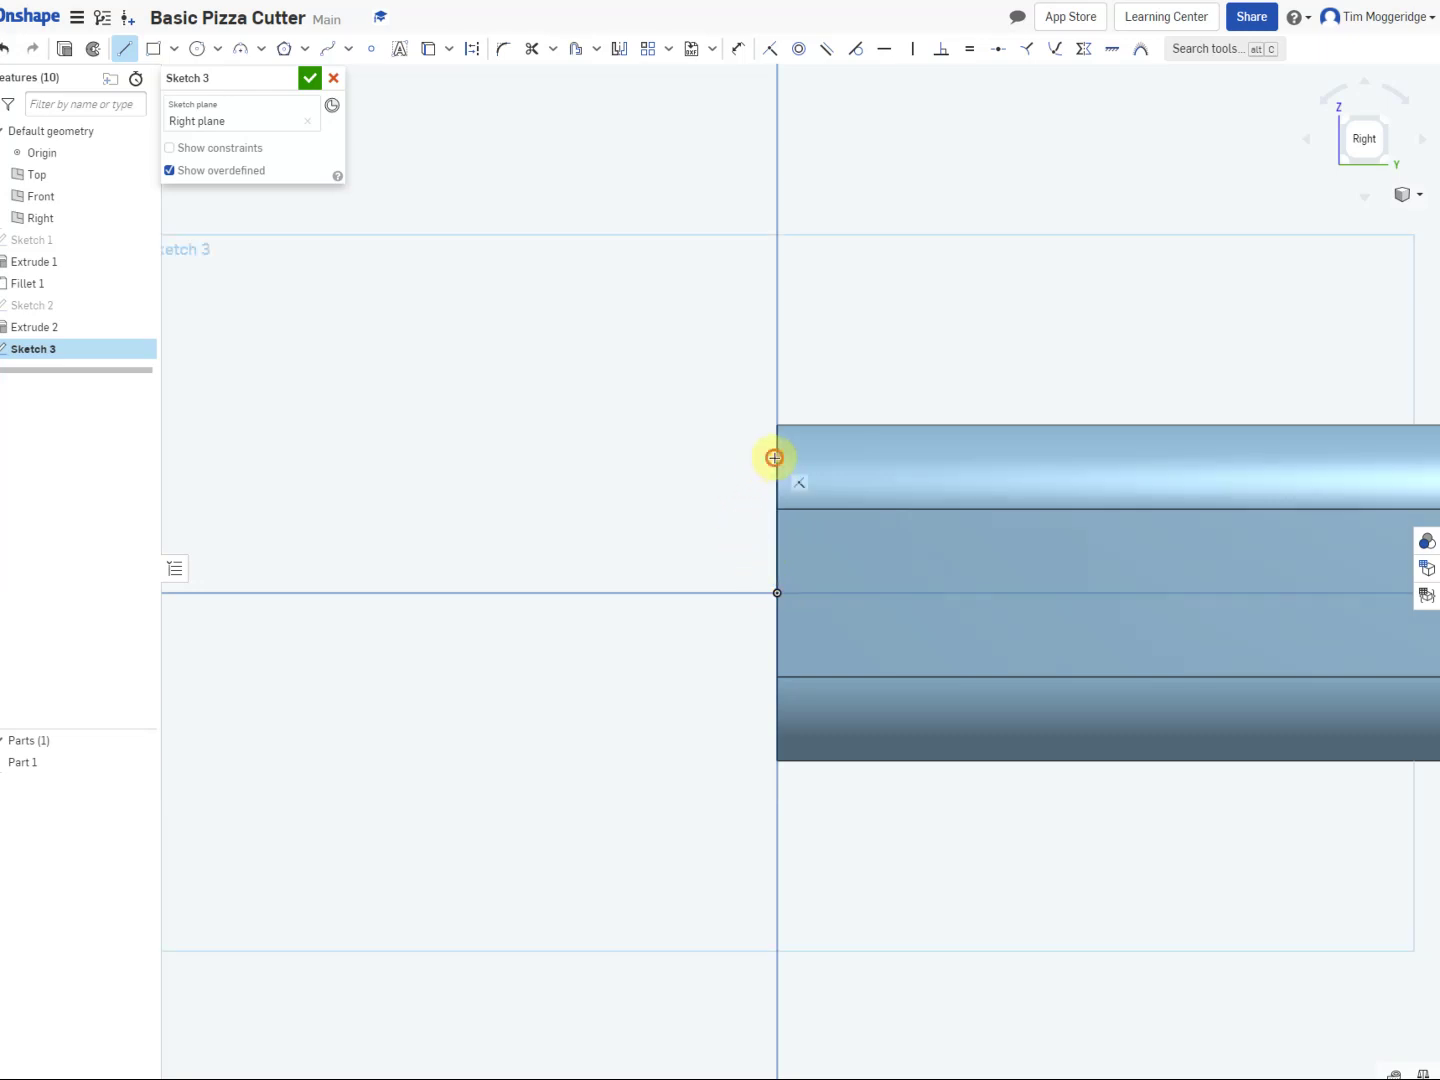
left_click(519, 156)
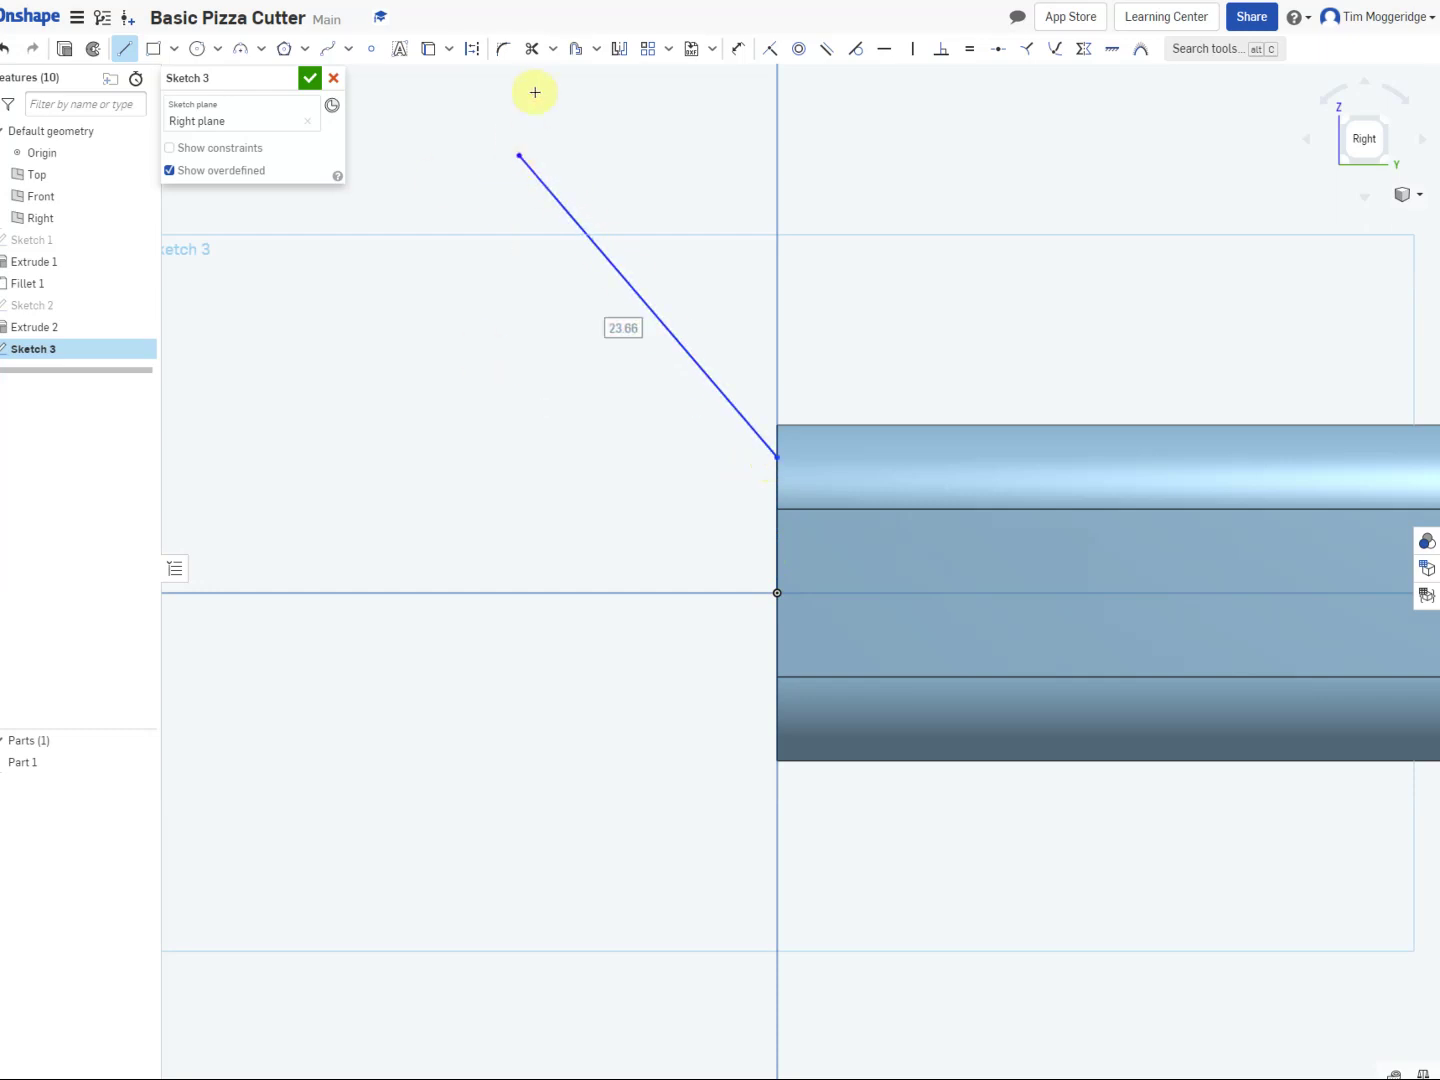
Step: Dimension the vertical line from the origin to 10 mm
left_click(737, 49)
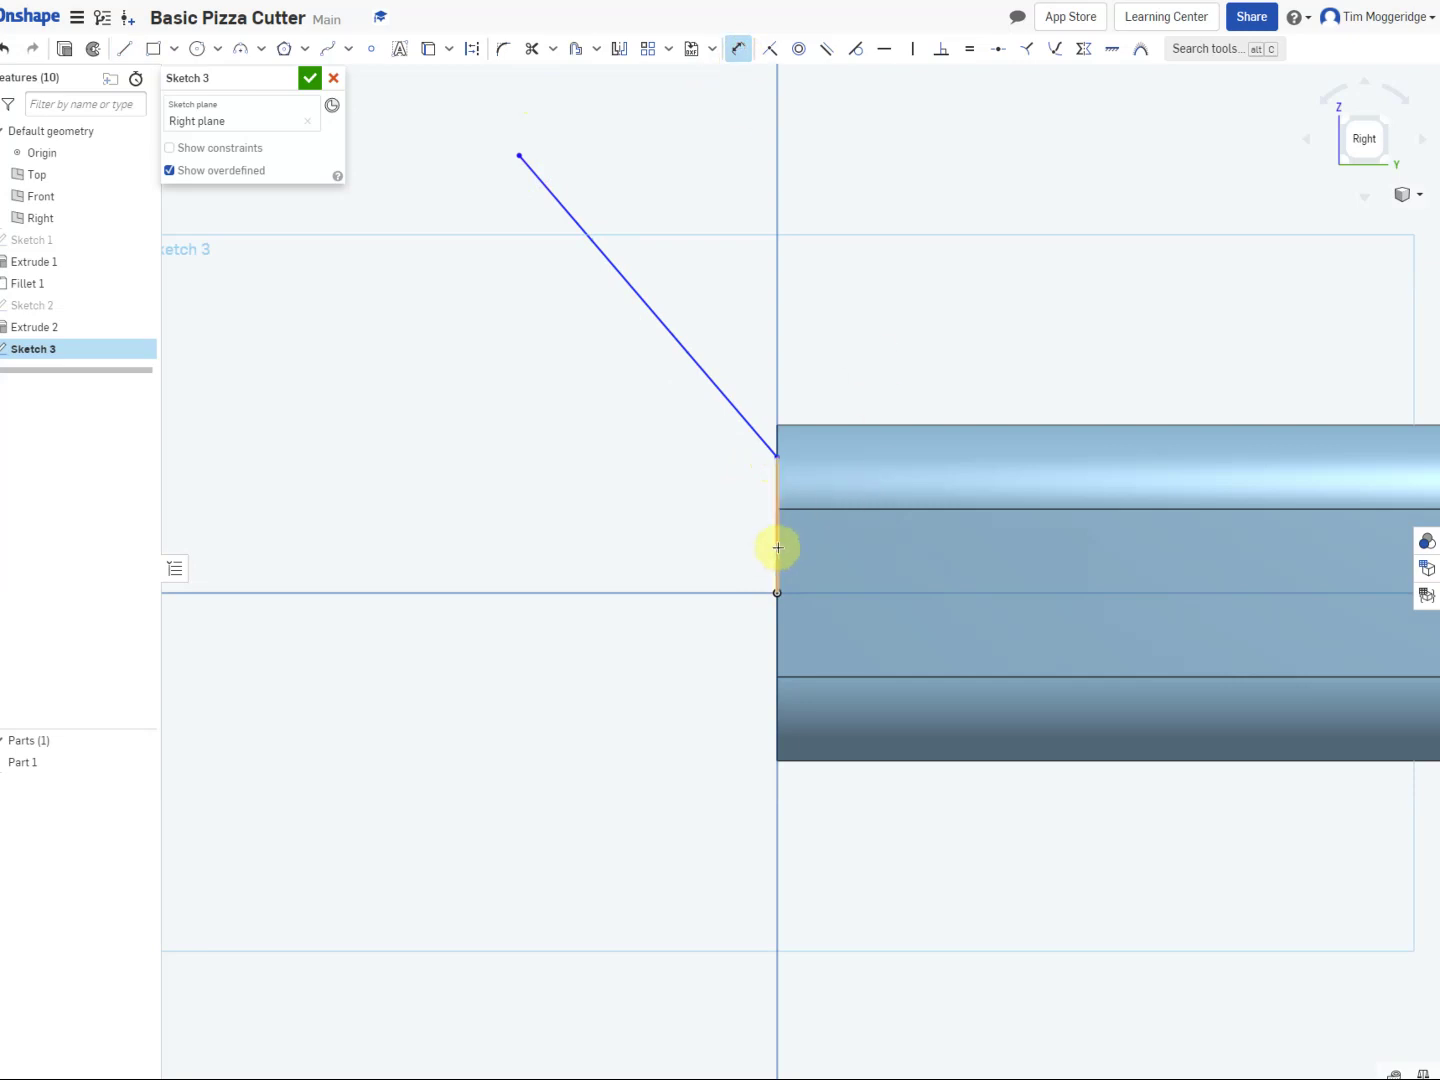
left_click(779, 547)
left_click(876, 541)
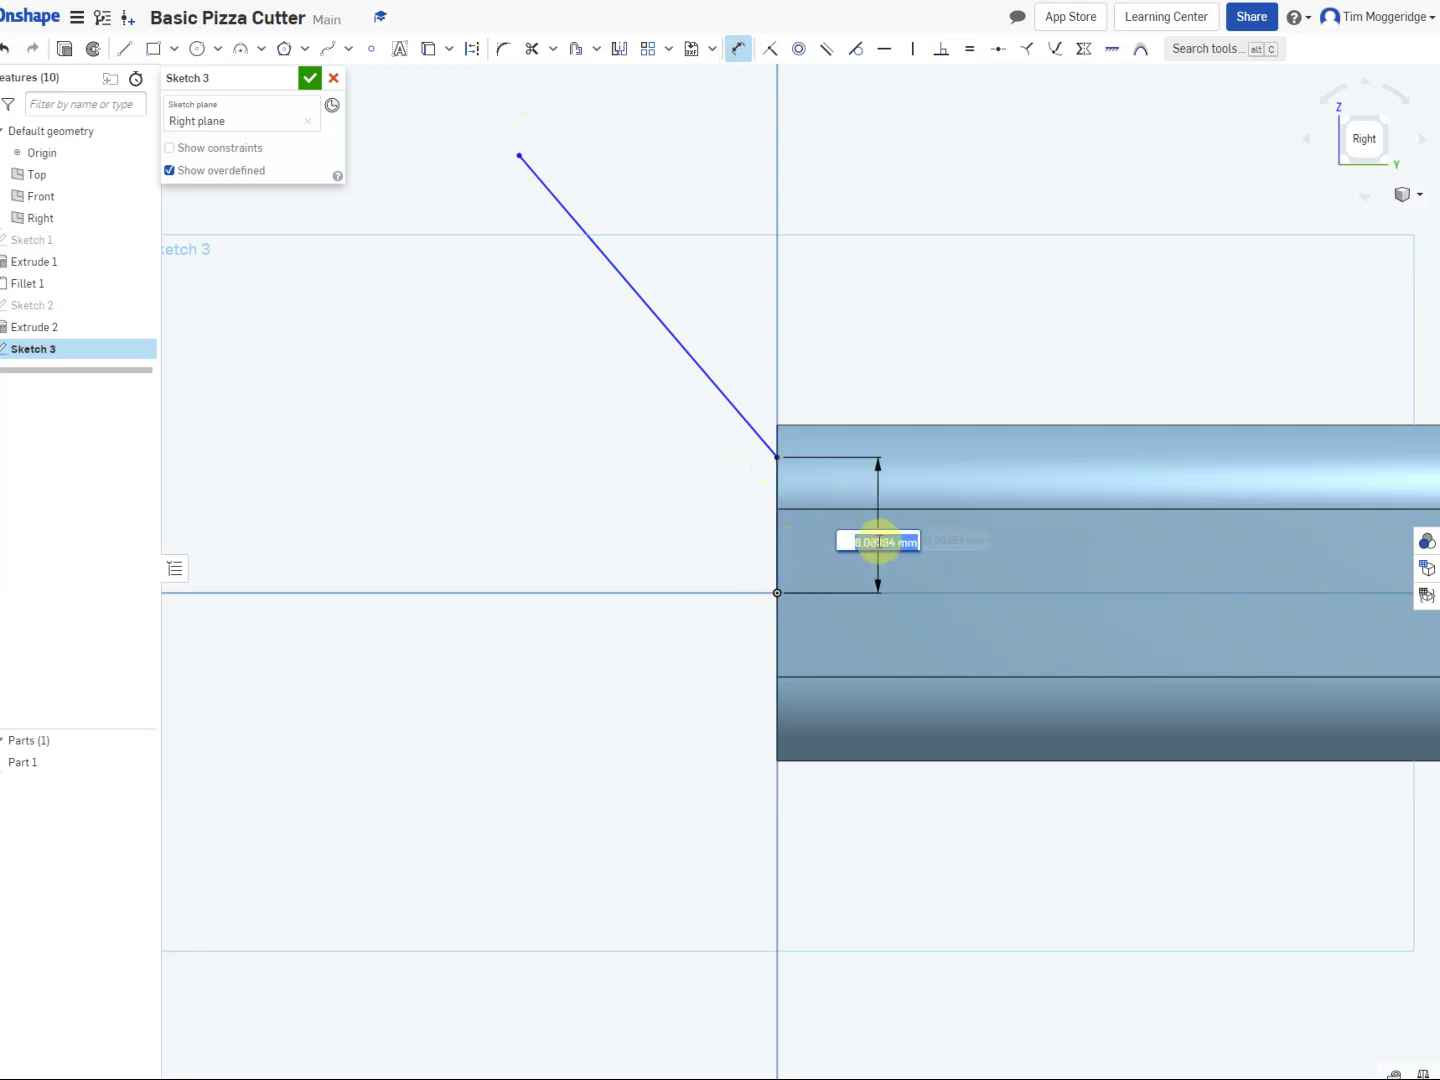
type("10")
key("Return")
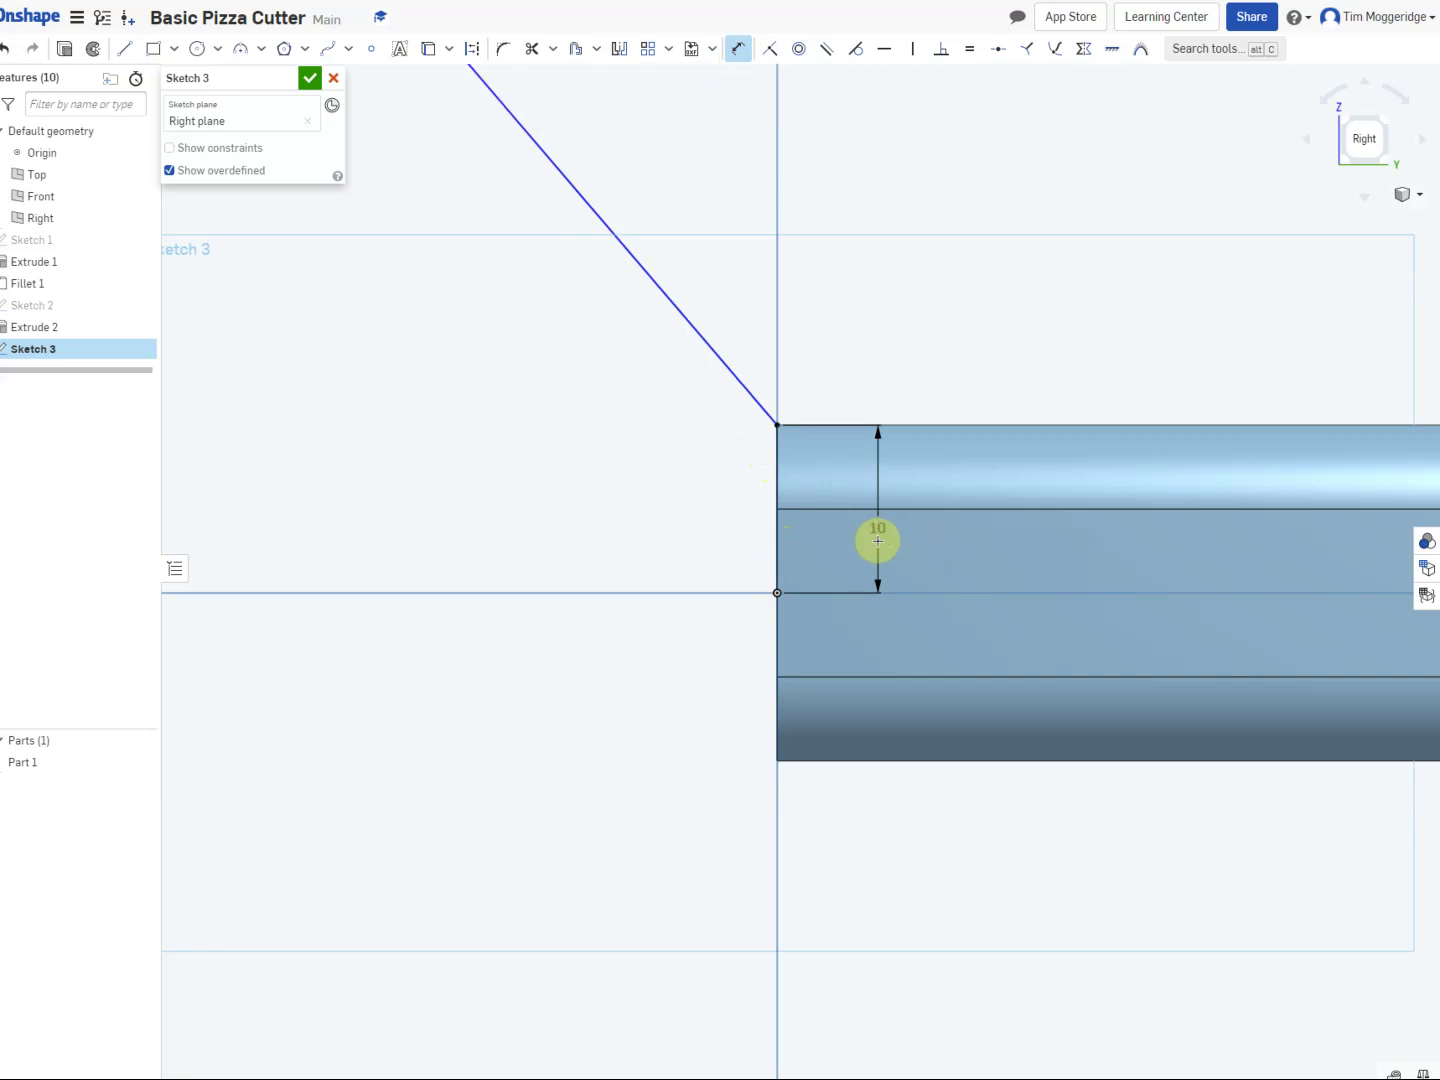
Step: Dimension the angled line's length to 20 mm
scroll(662, 322, "up", 2)
scroll(770, 256, "down", 3)
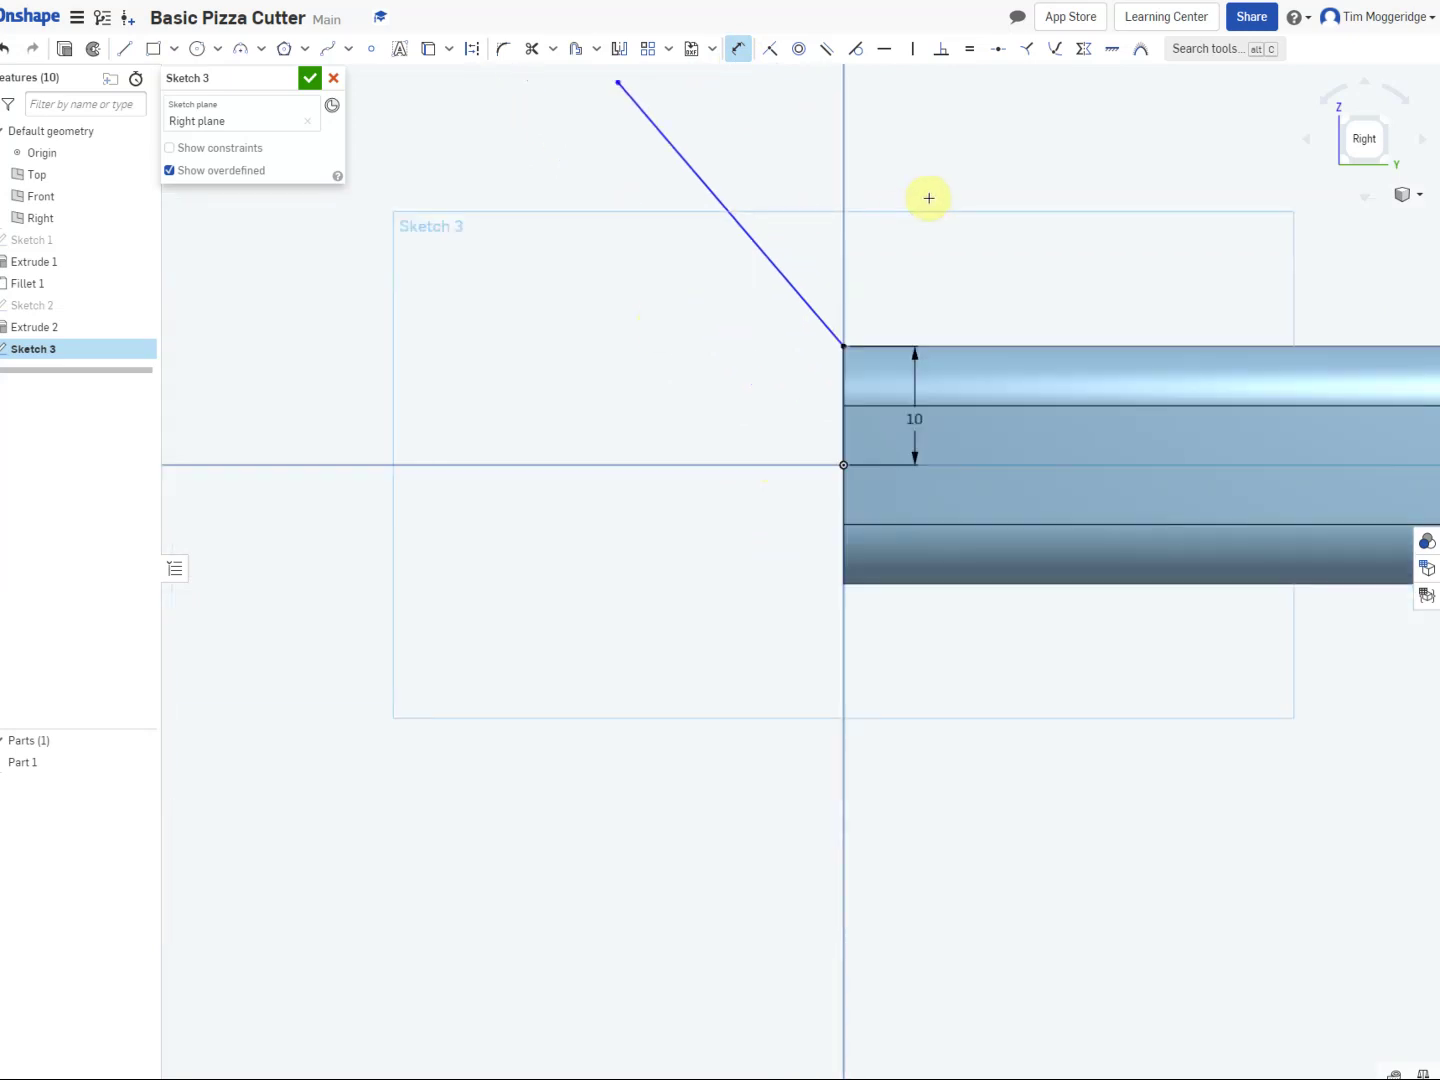
left_click(750, 236)
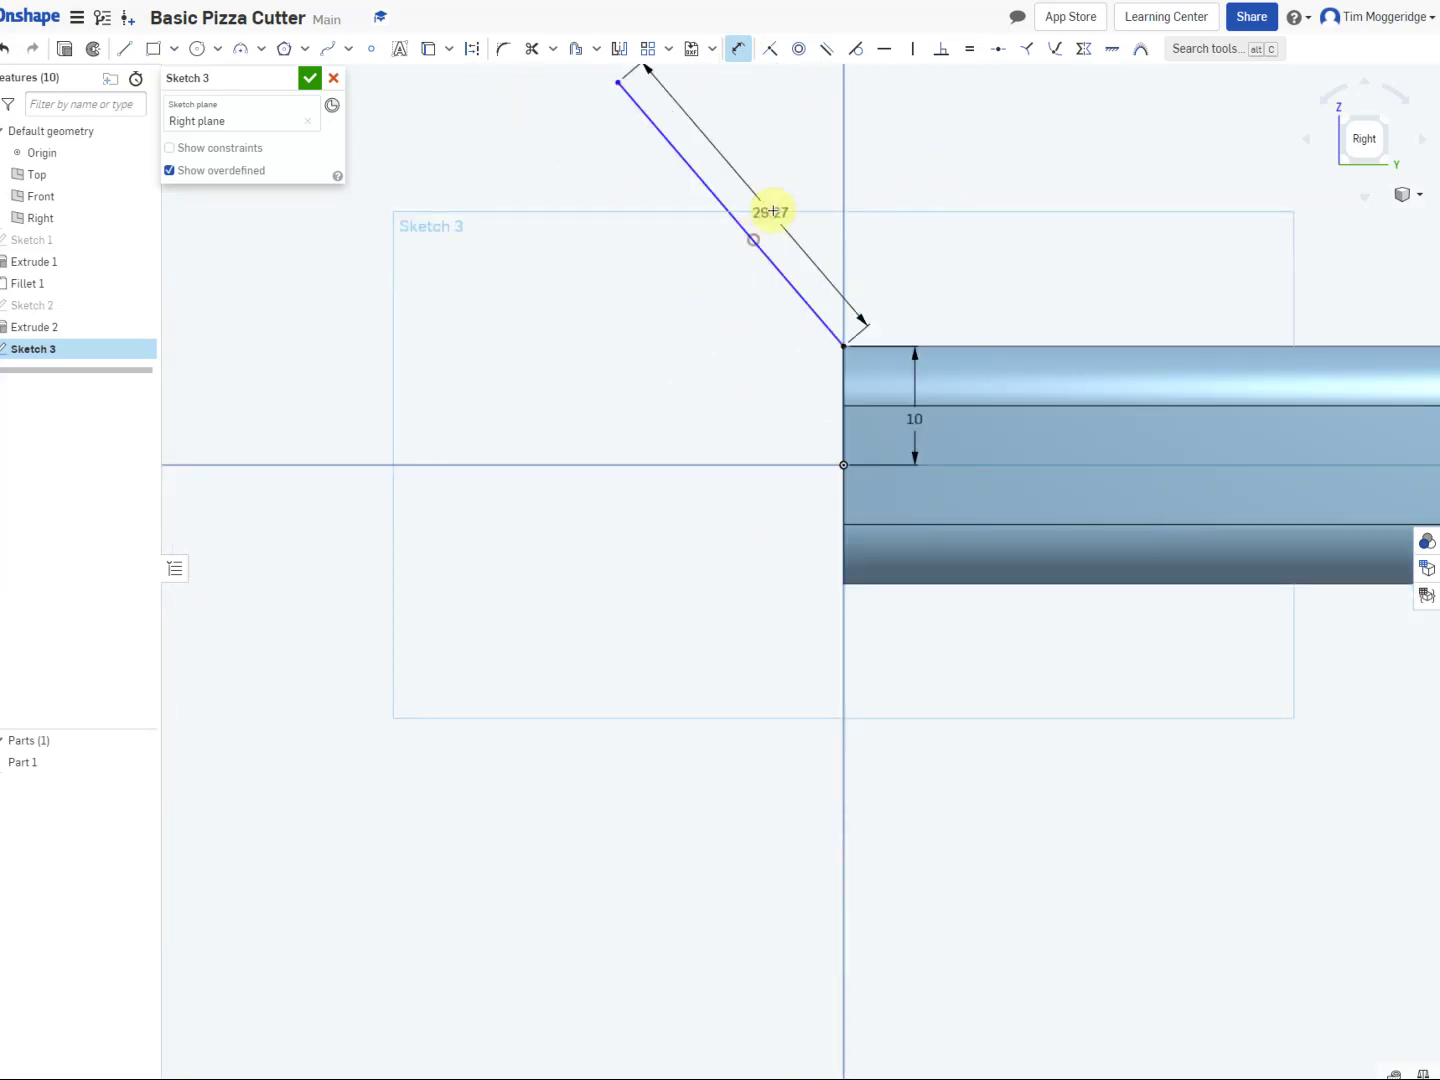
left_click(778, 202)
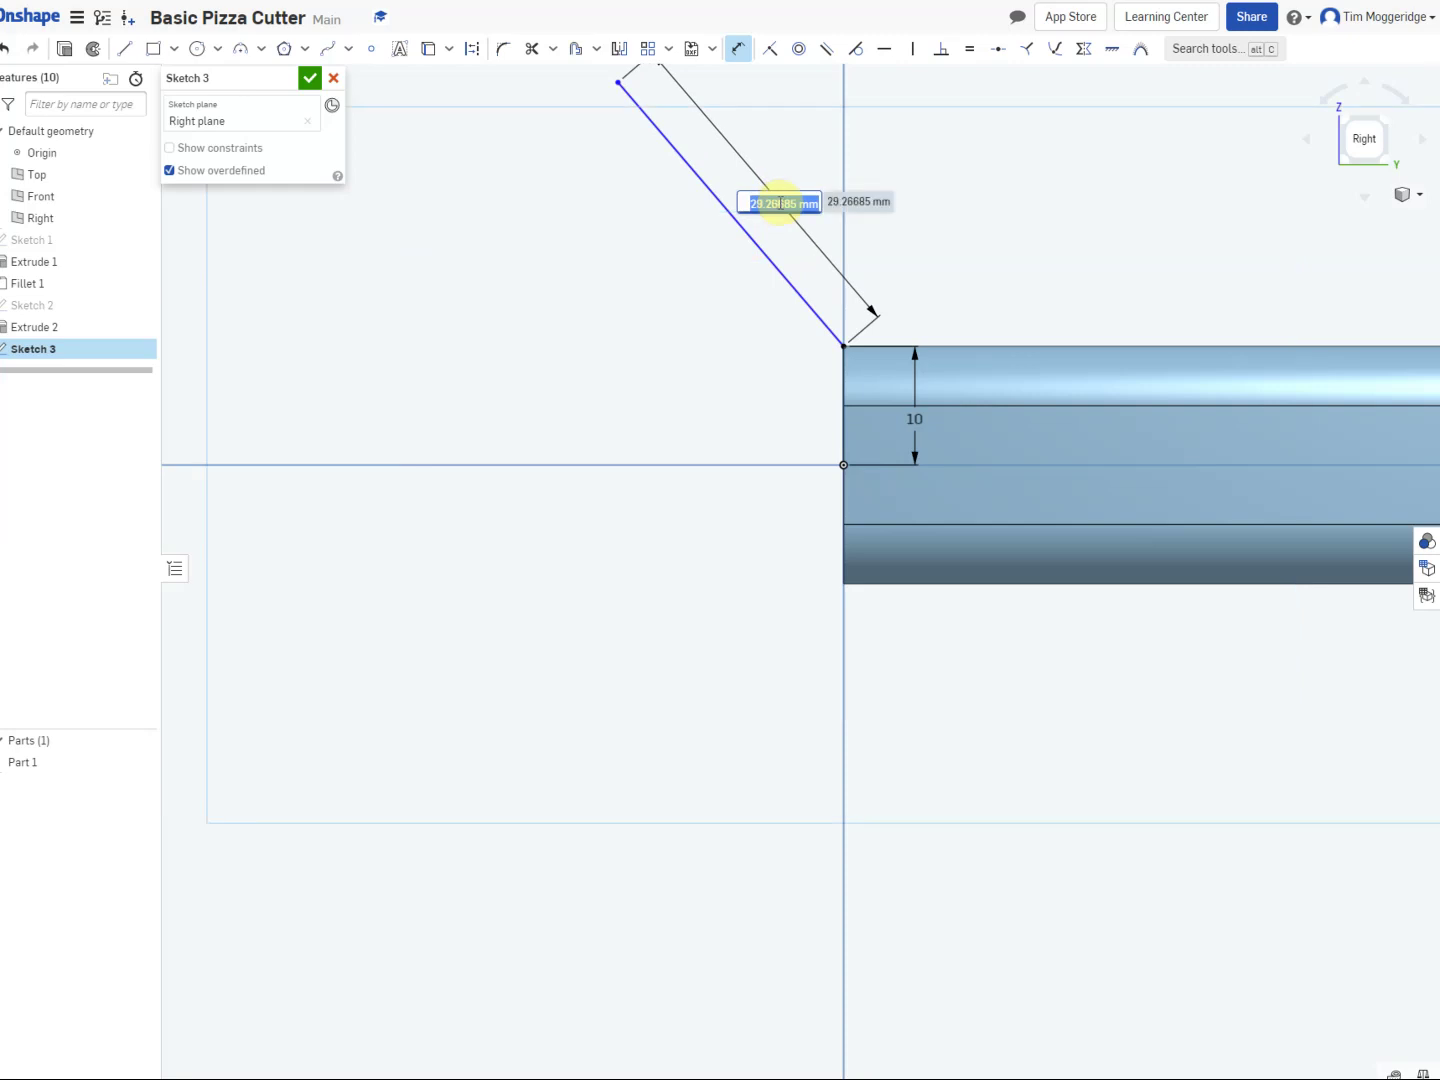
type("20")
key("Return")
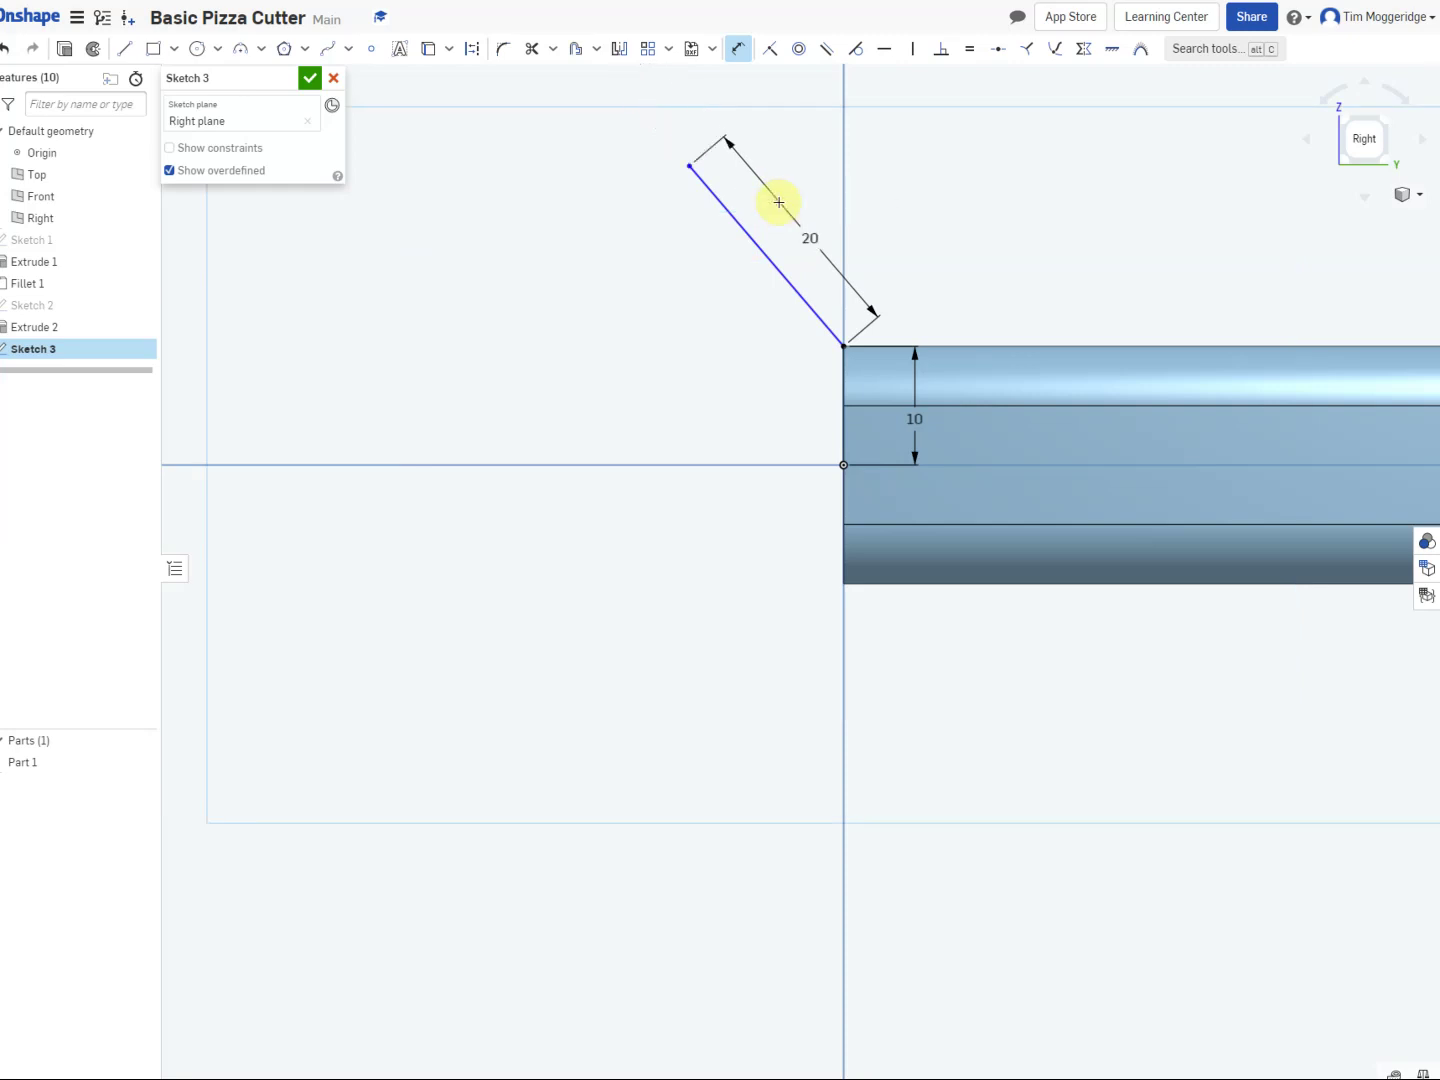
Step: Dimension the angle between the vertical line and the angled line to 150 degrees
left_click(842, 385)
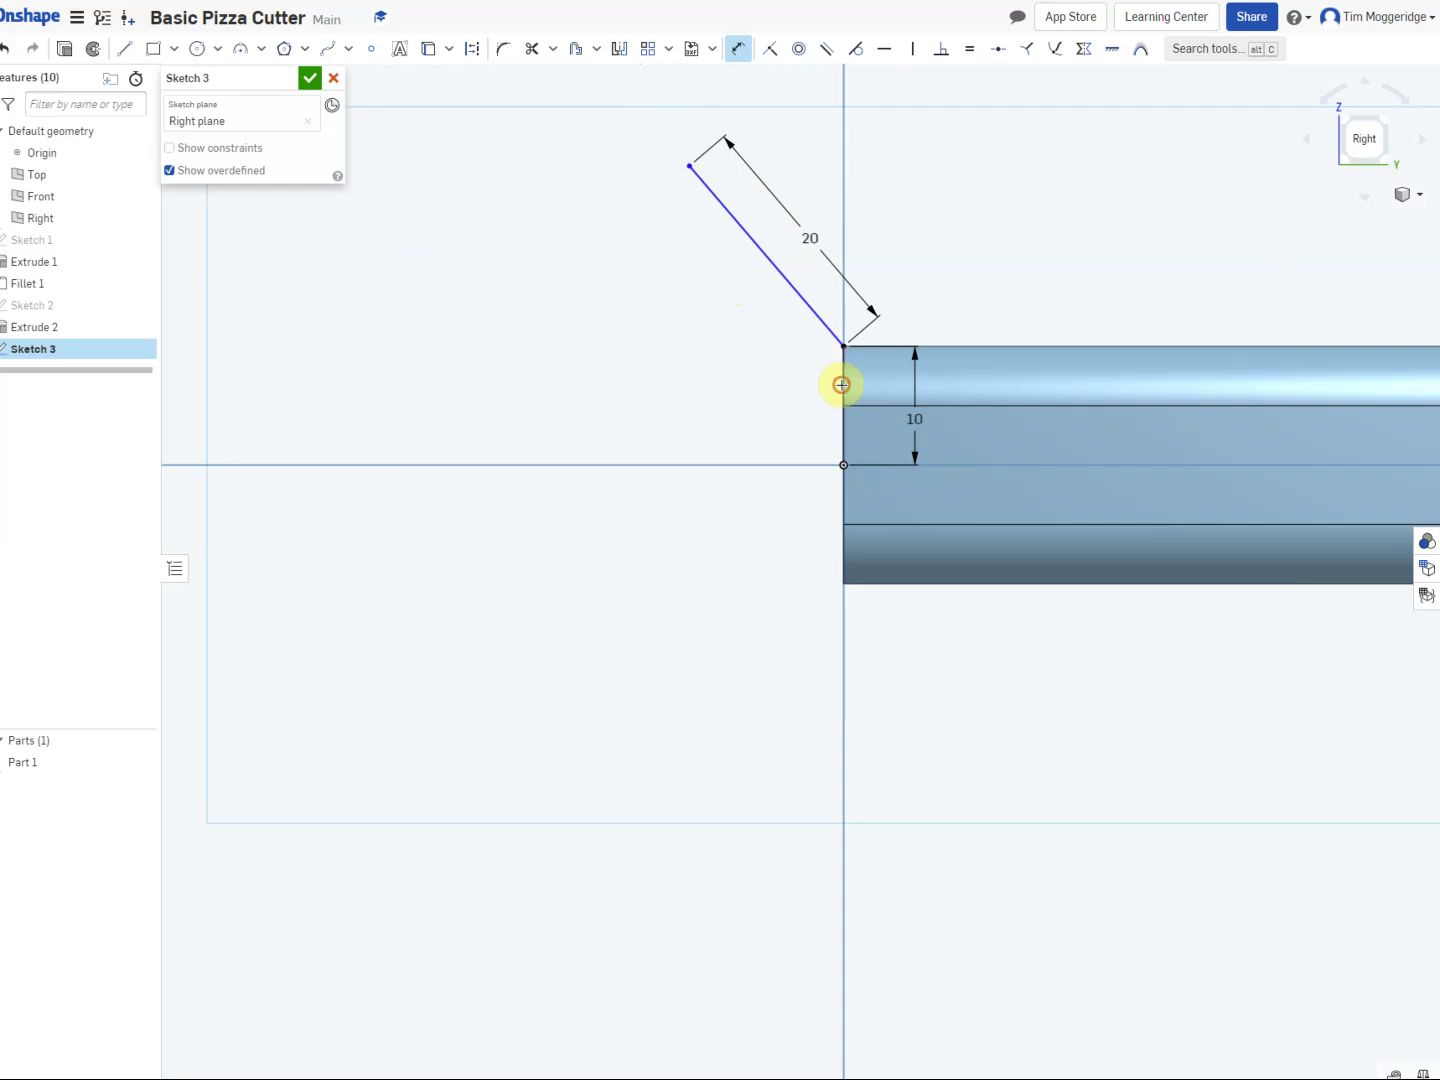
left_click(780, 274)
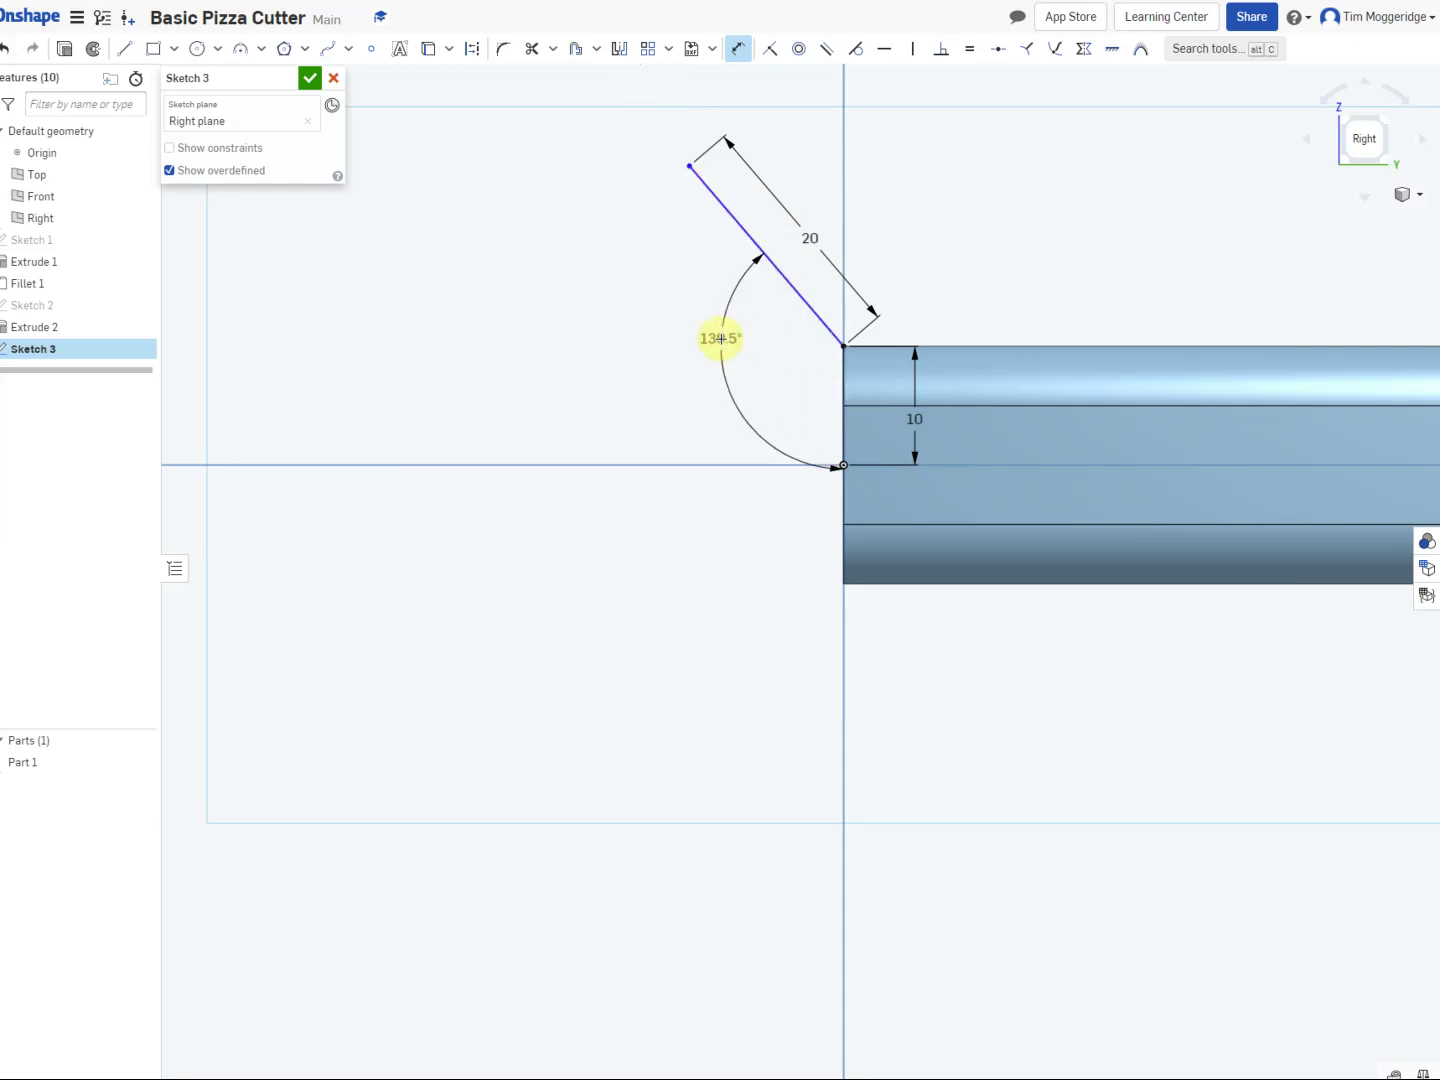
left_click(725, 320)
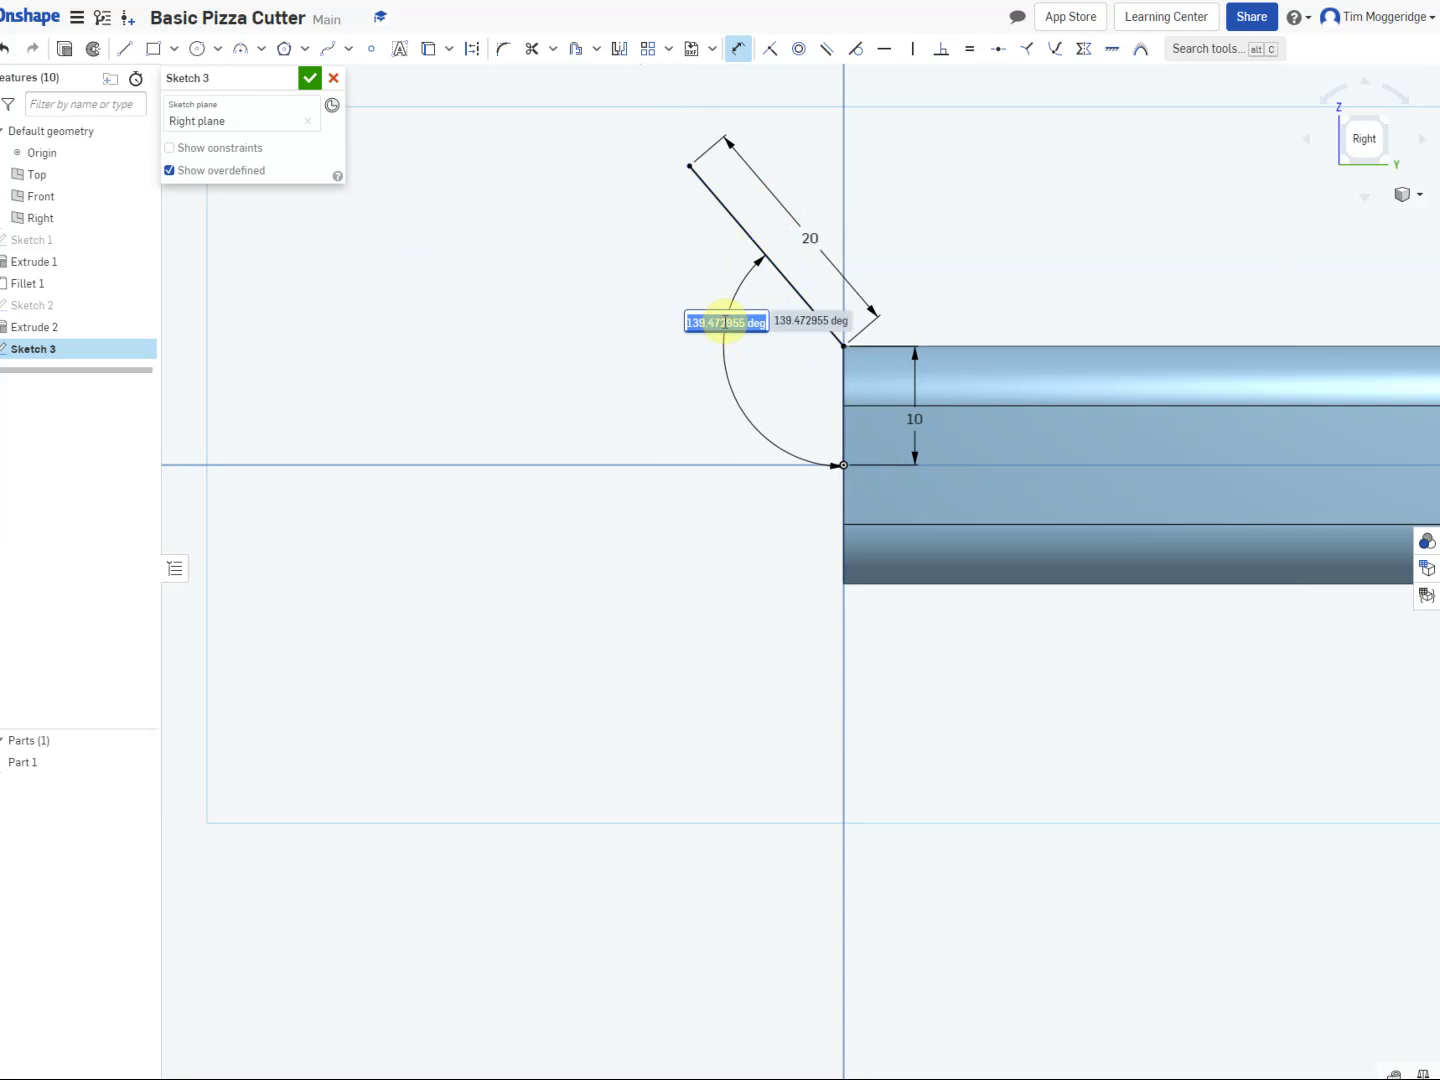
type("150")
key("Return")
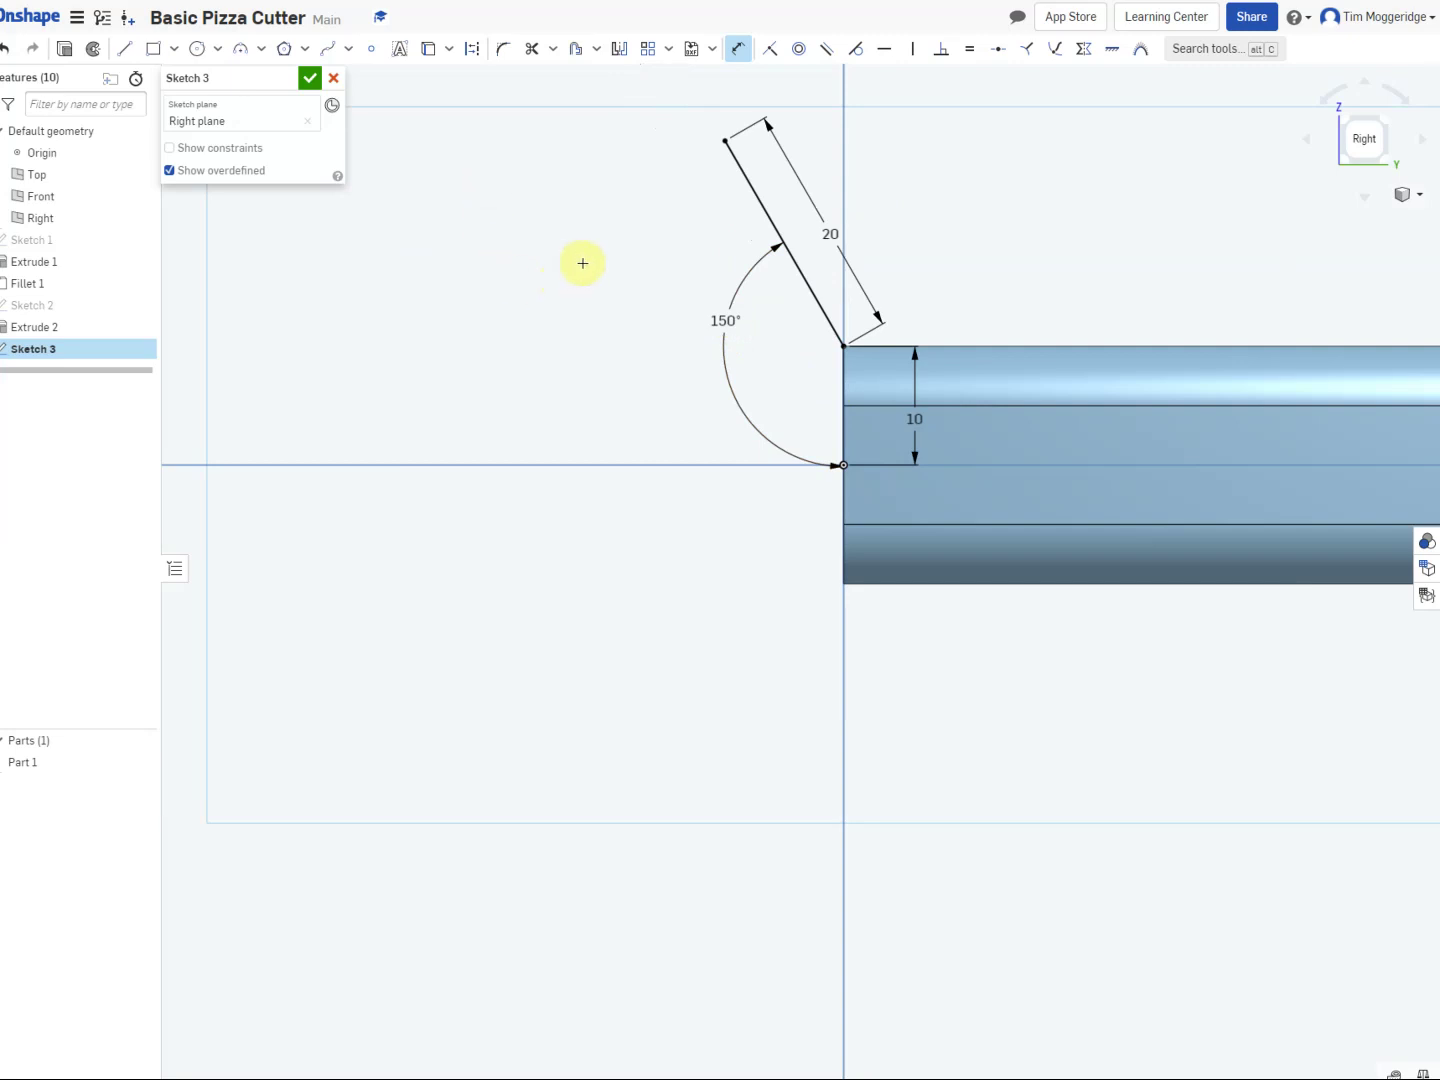
Step: Offset the vertical and angled lines together by 2 mm to the side facing away from the handle
left_click(573, 50)
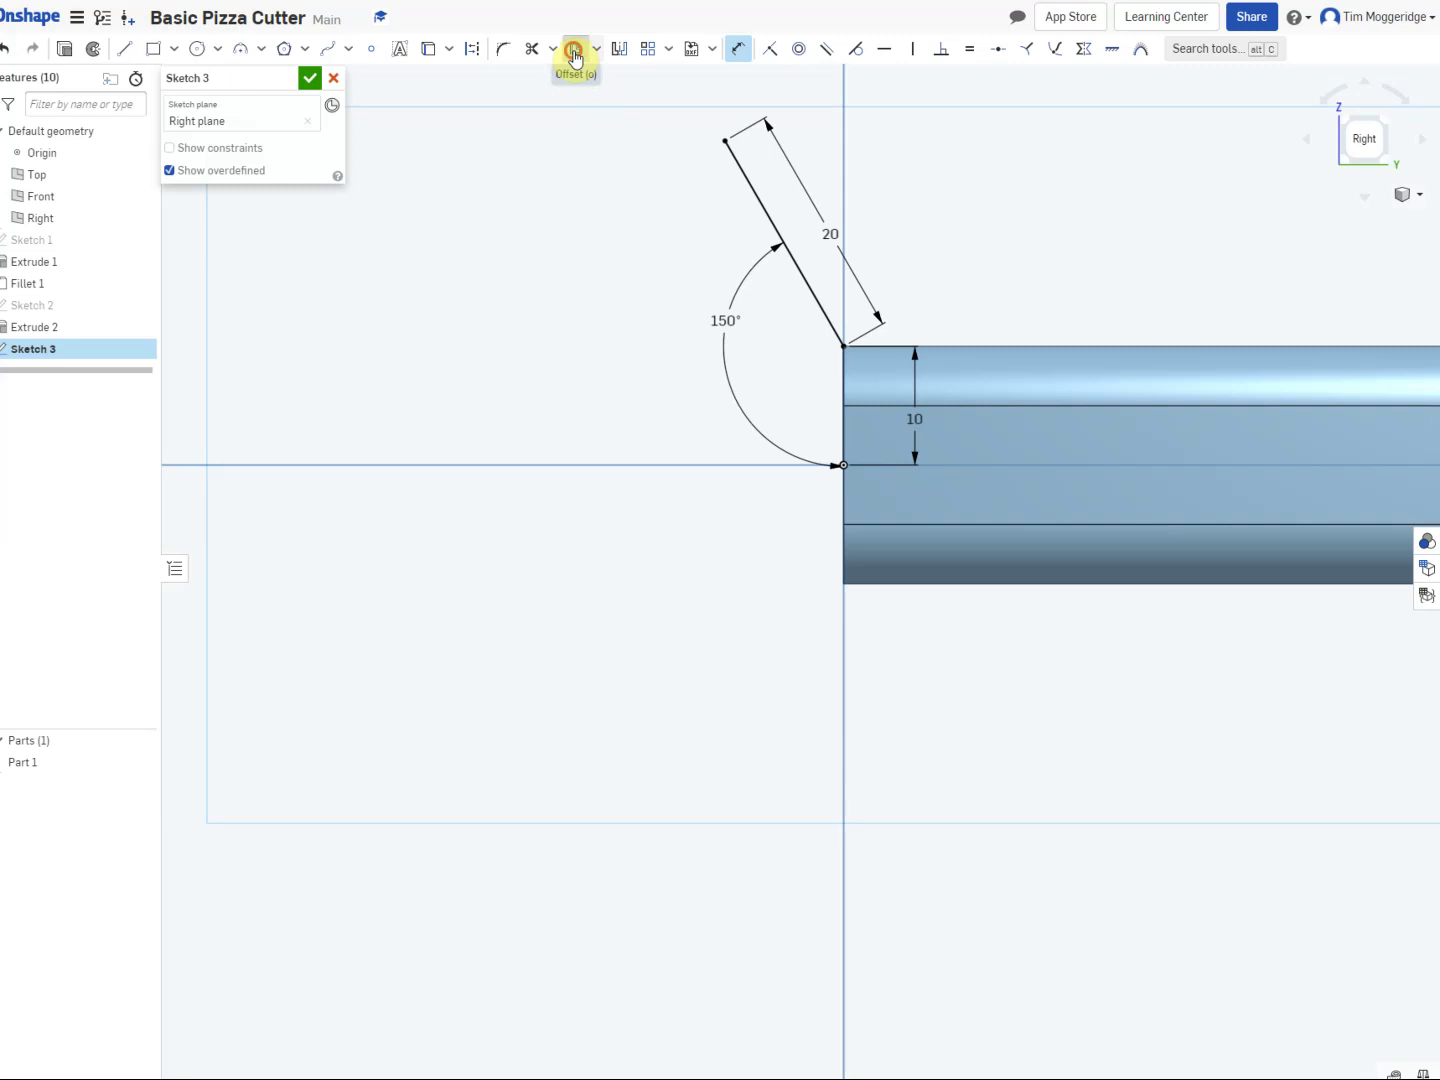
left_click(754, 193)
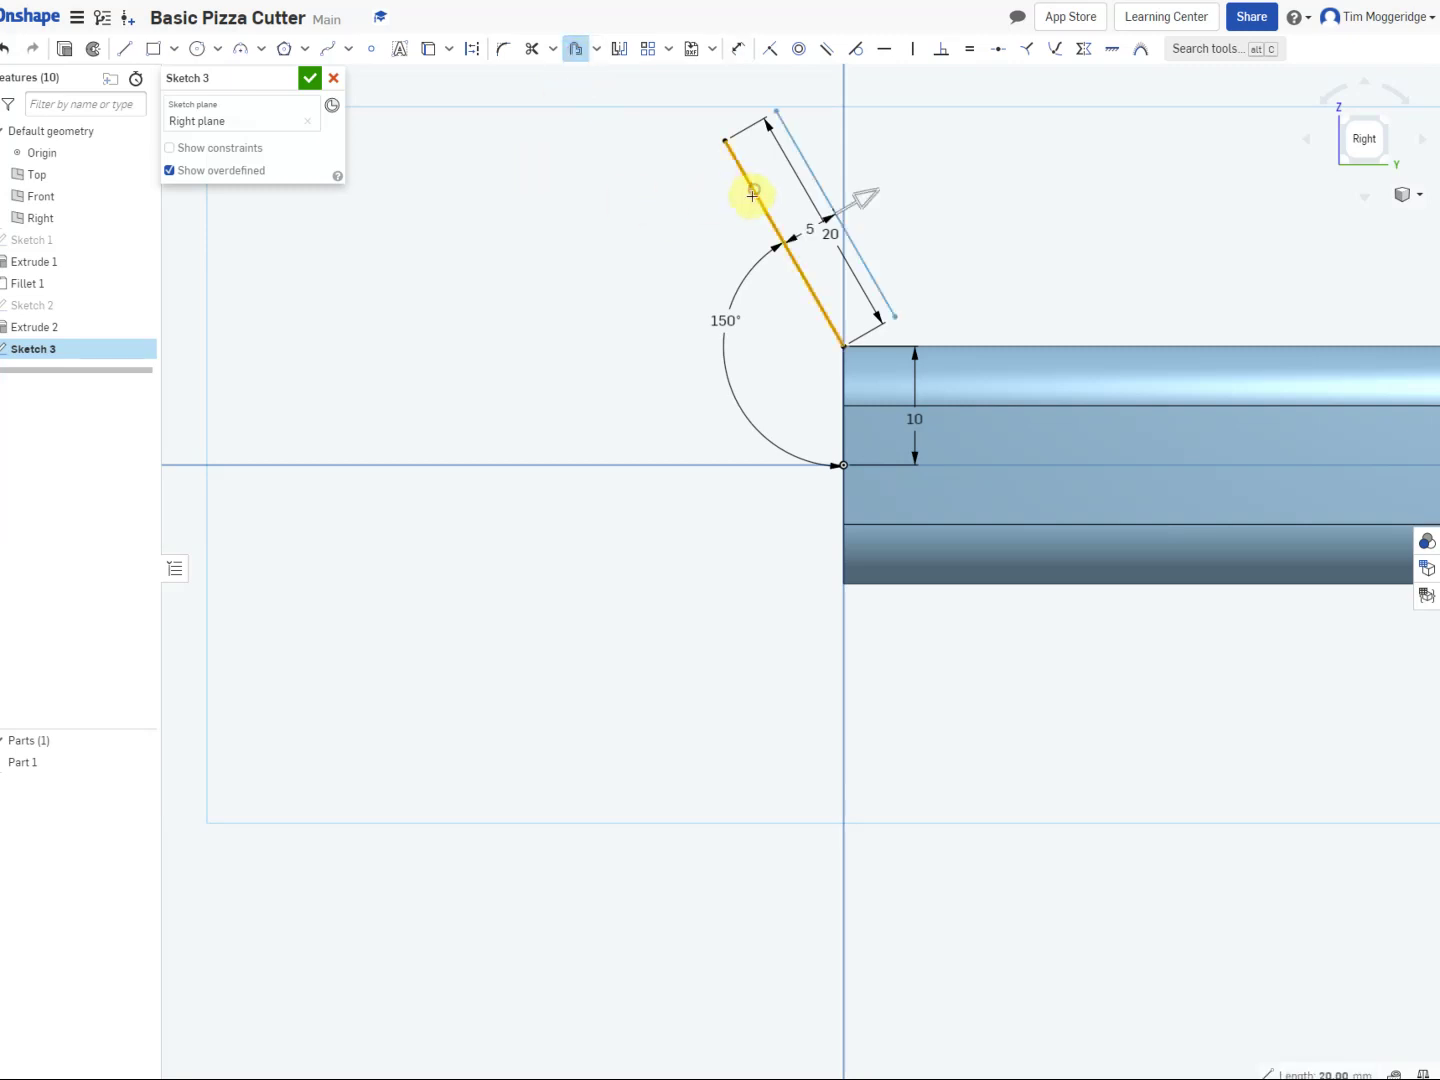
left_click(842, 386)
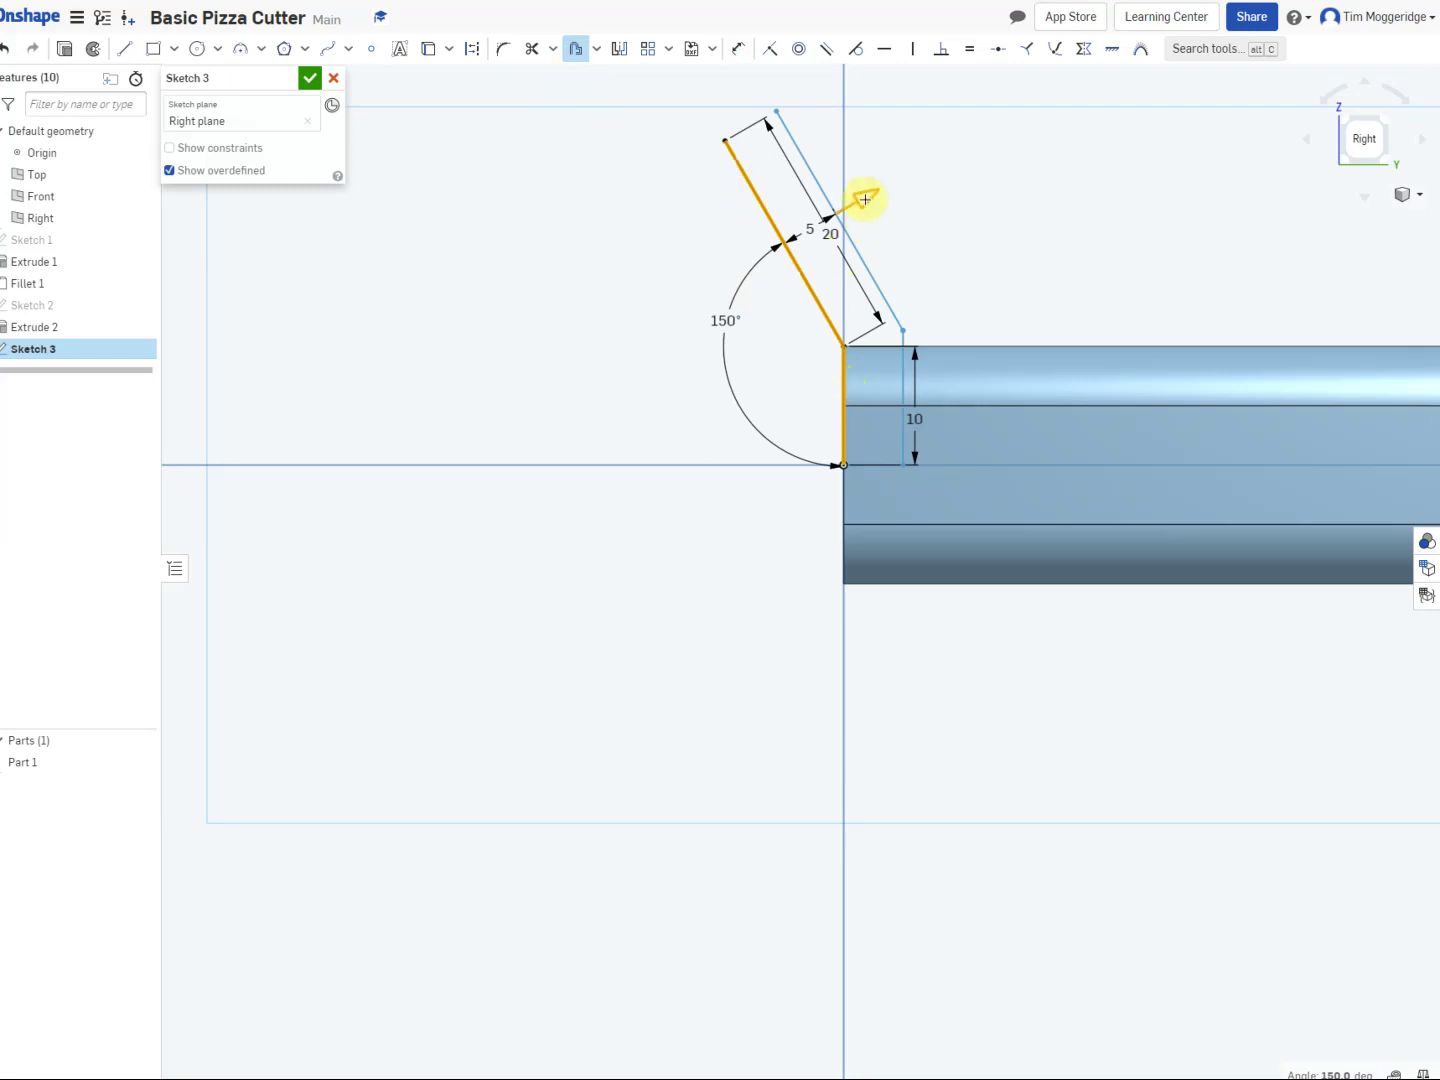
left_click_drag(866, 197, 731, 250)
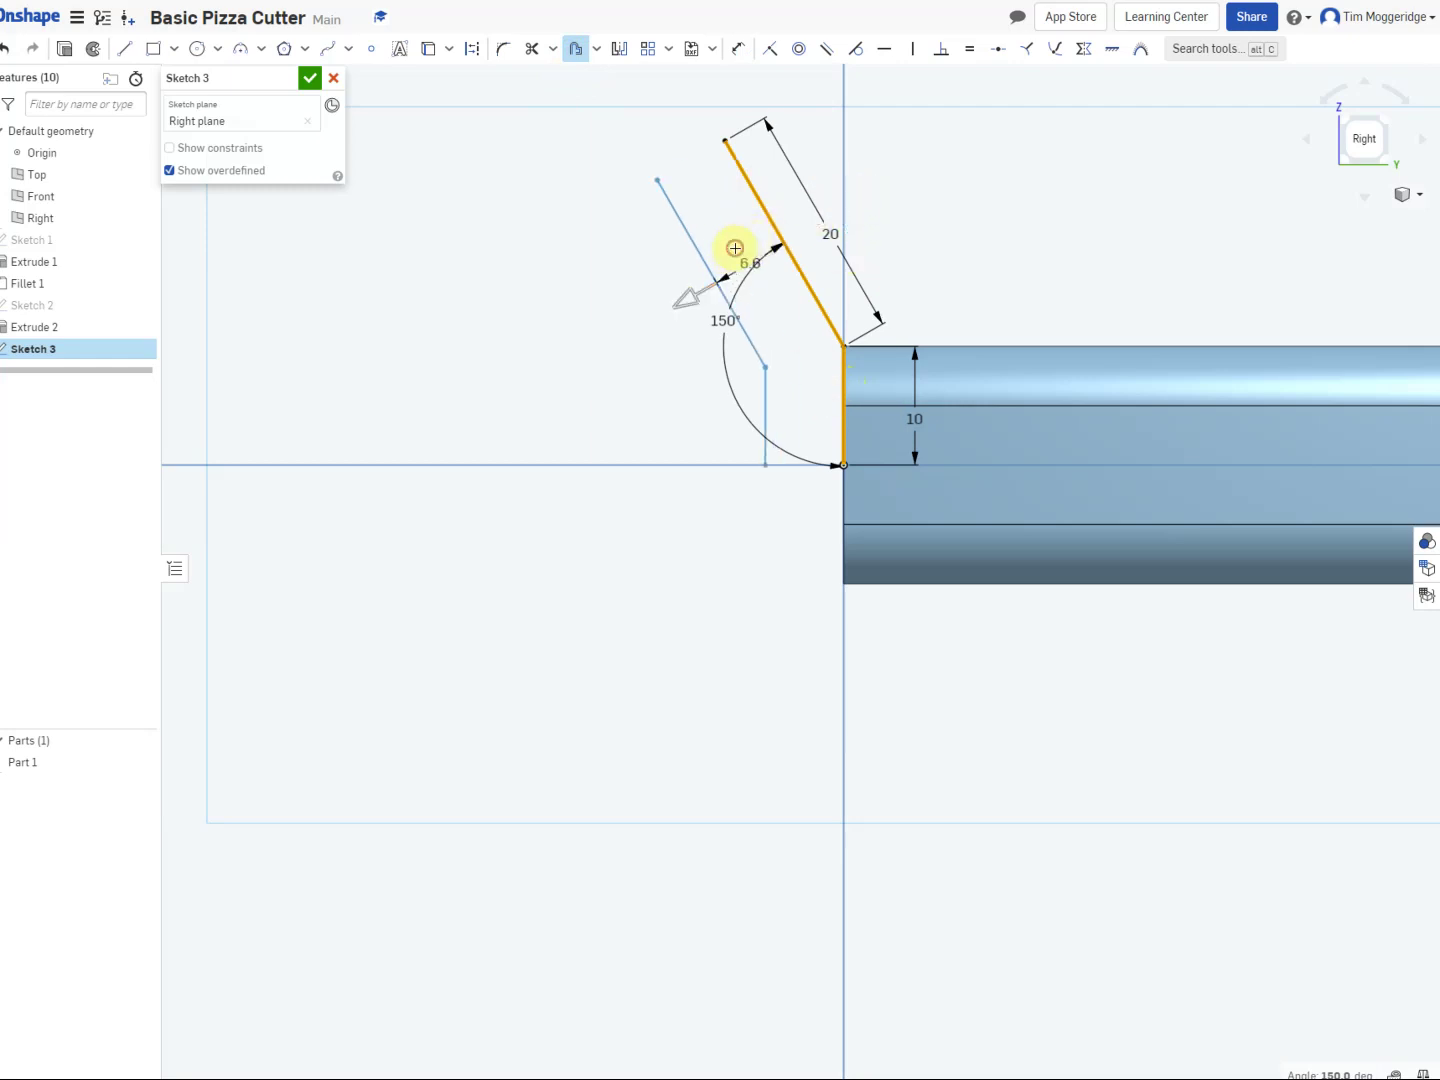
double_click(748, 263)
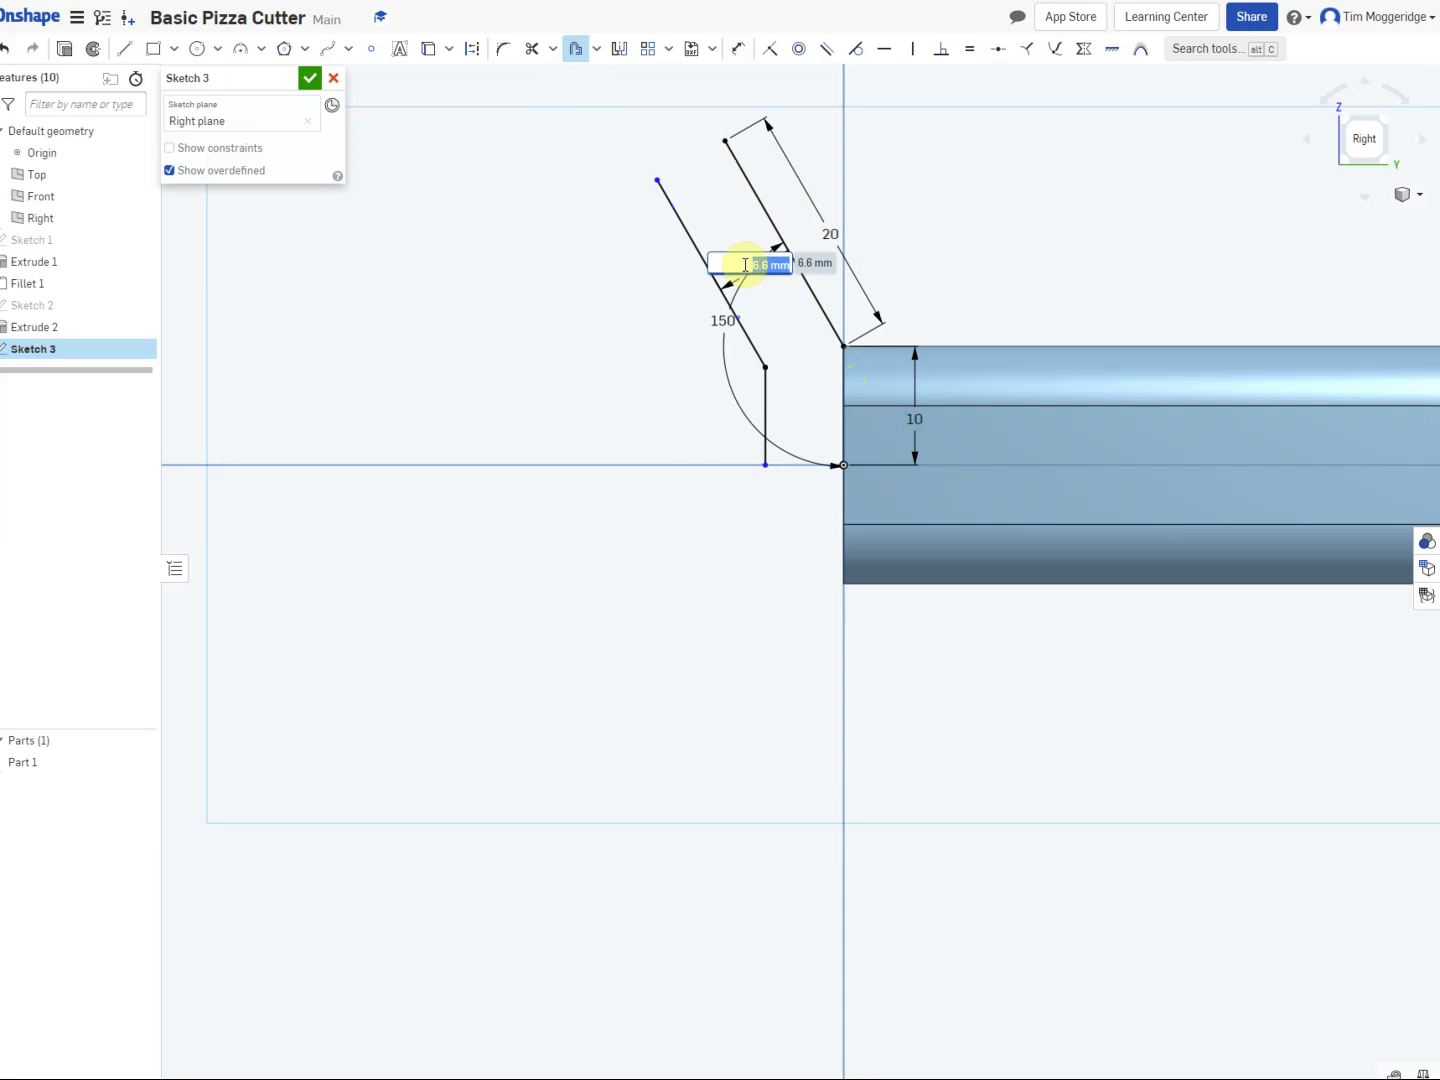
type("2")
key("Return")
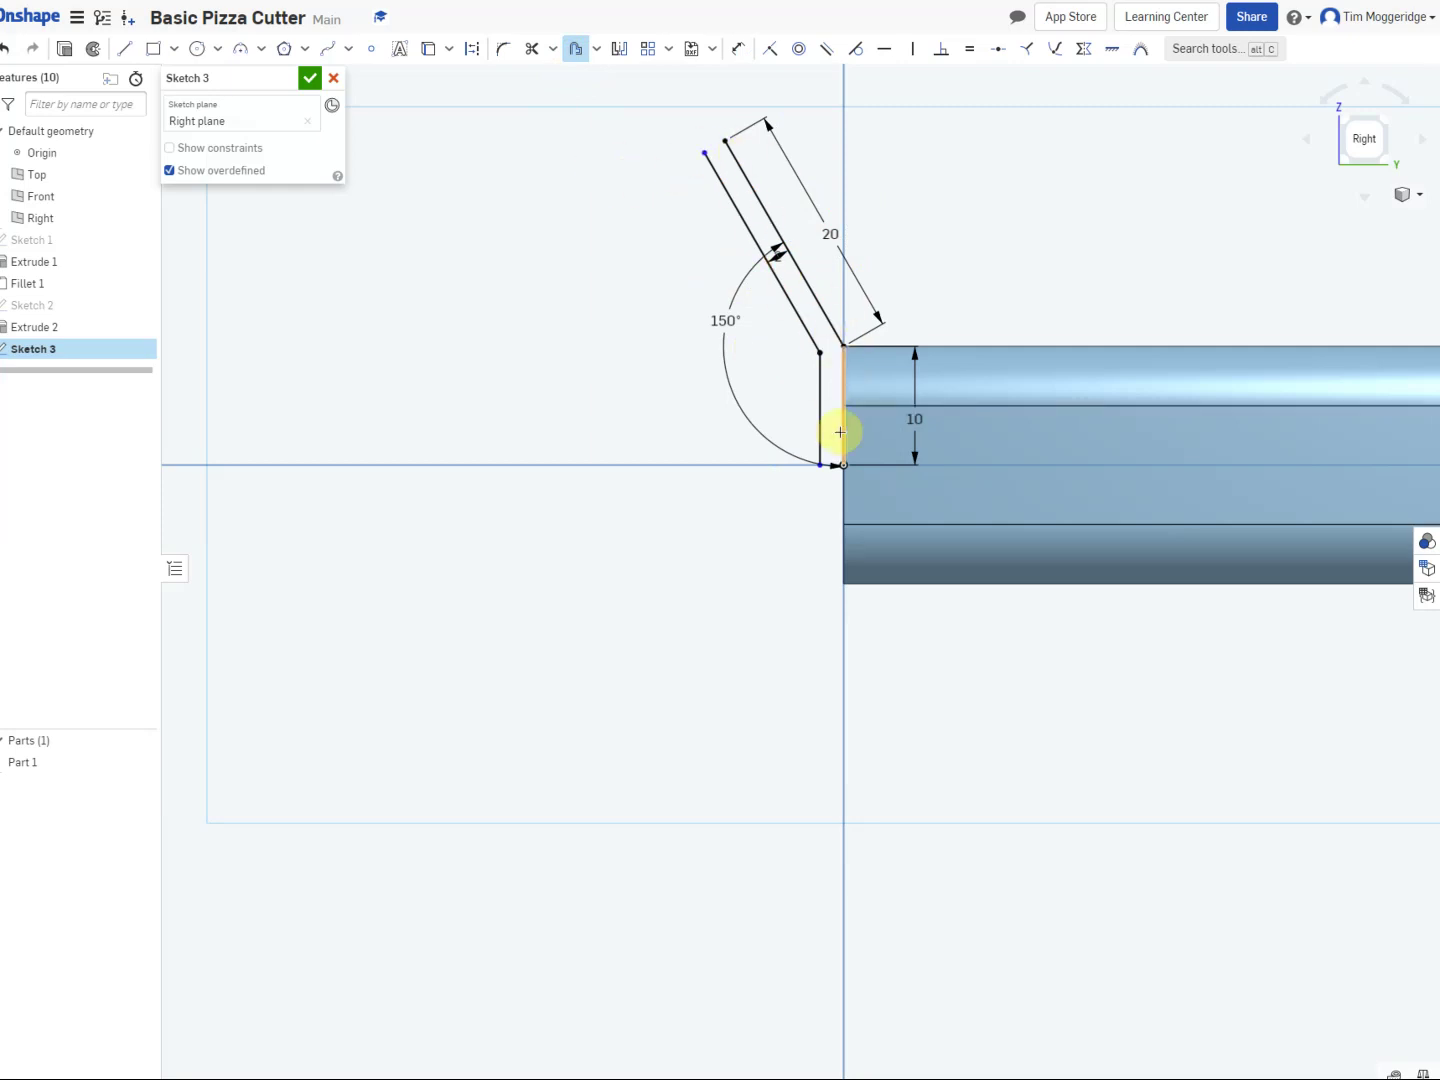
Step: Close the blade-holder profile with straight lines across the angled arm's tip and across the lower end at the origin
left_click(125, 48)
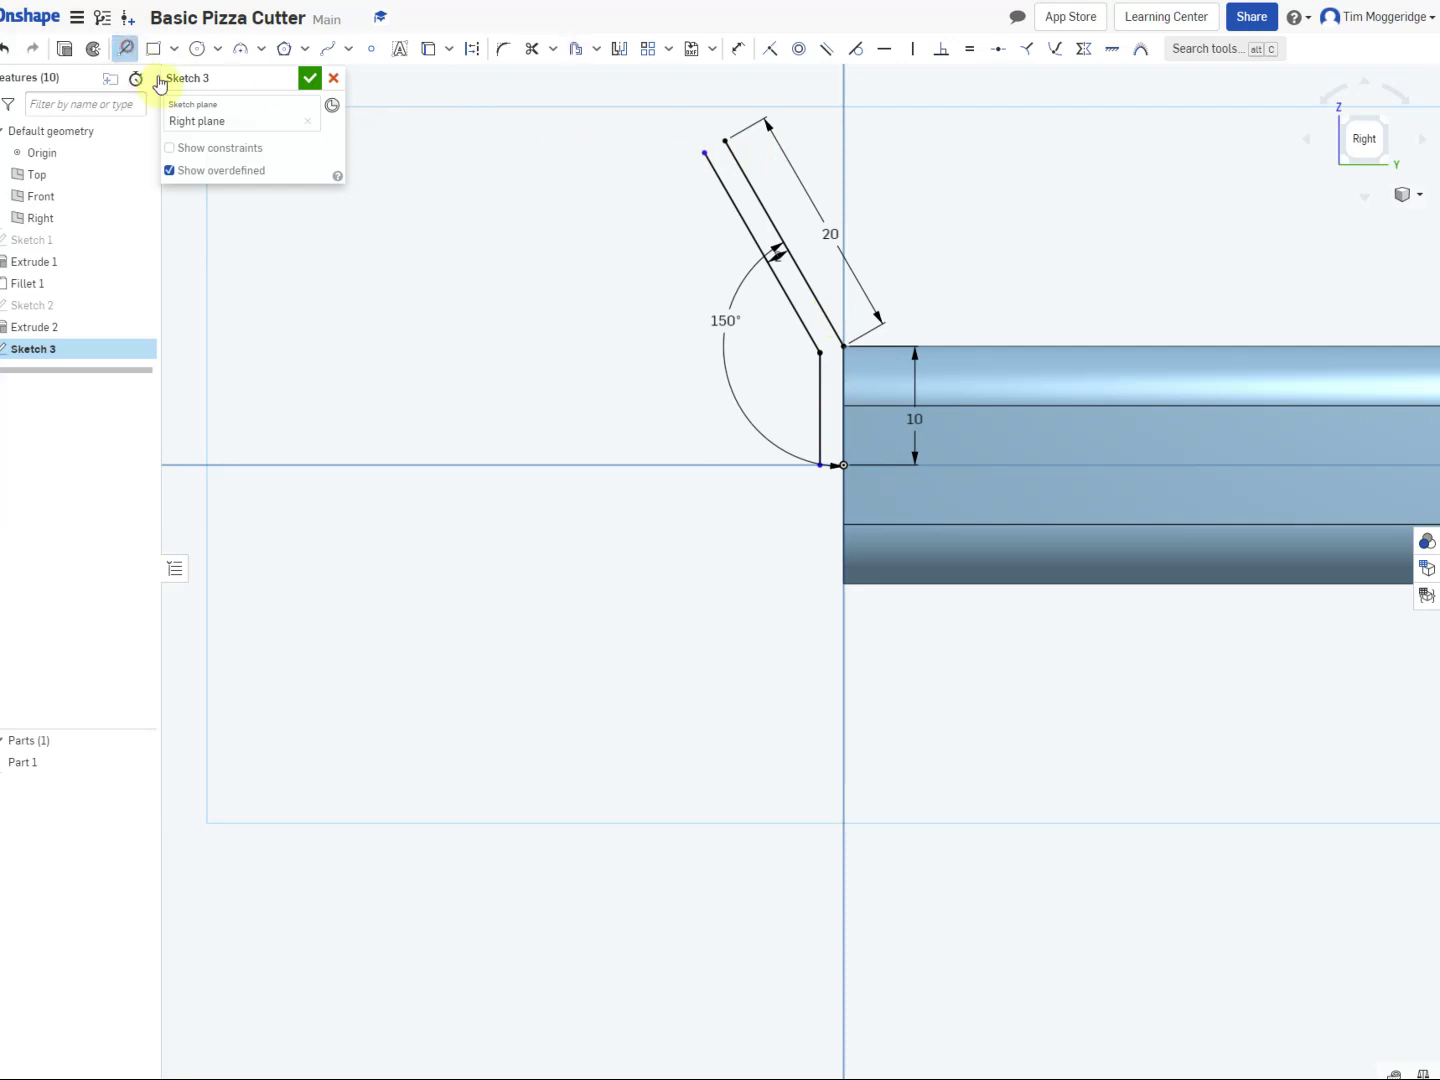
left_click(702, 153)
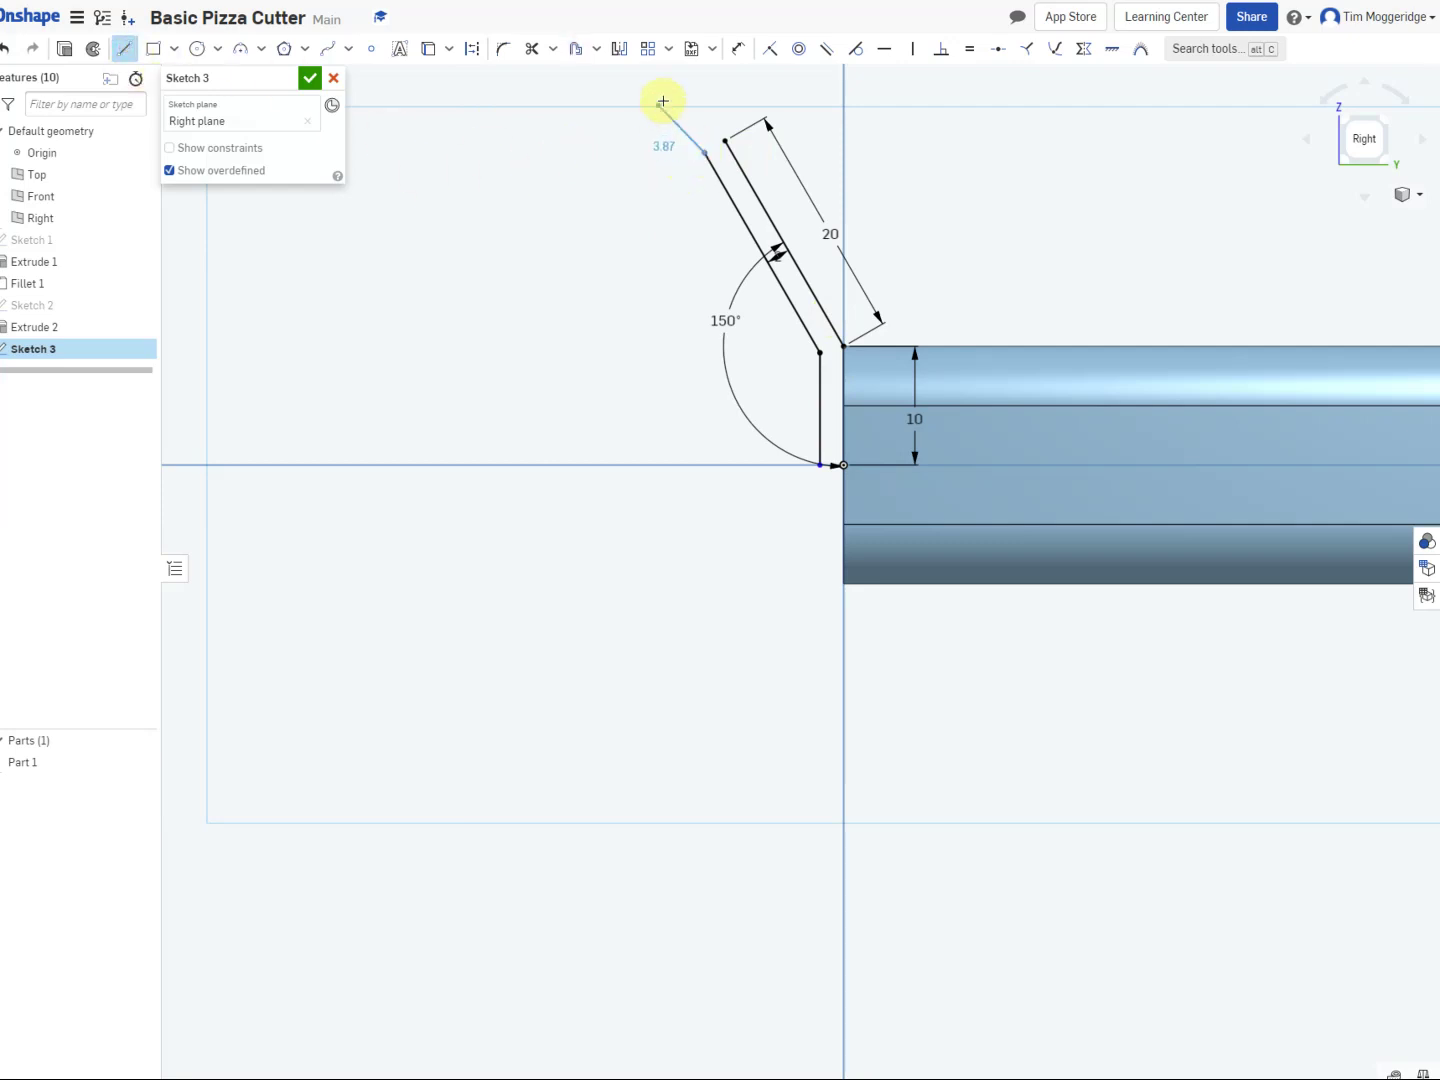
left_click(726, 141)
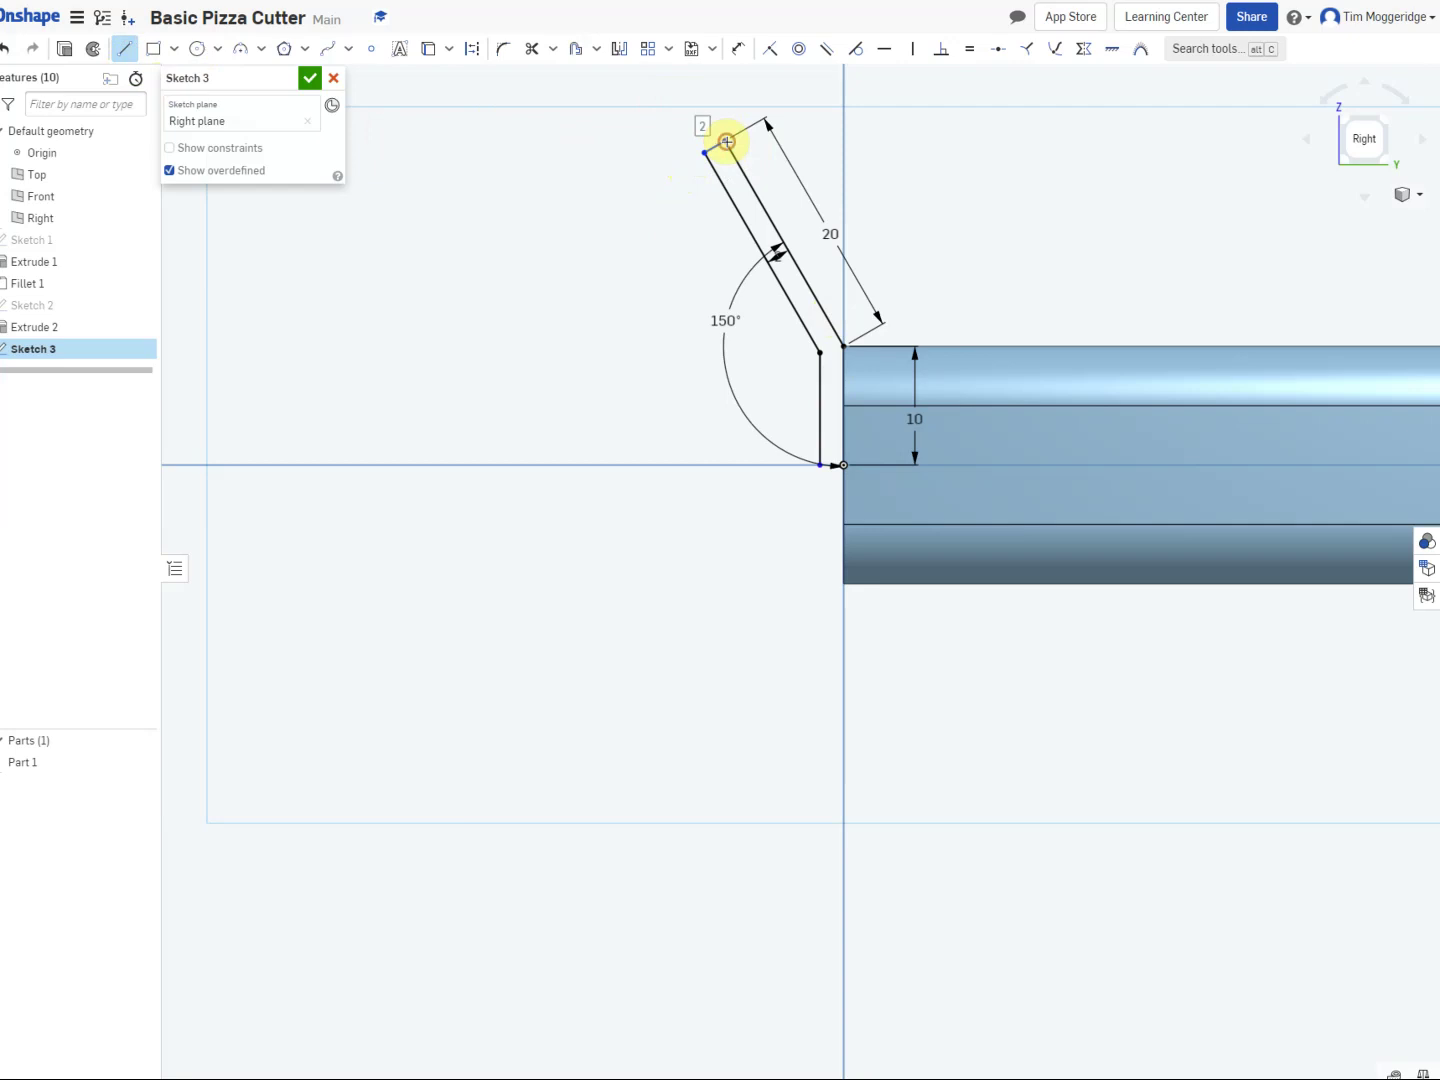
left_click(820, 465)
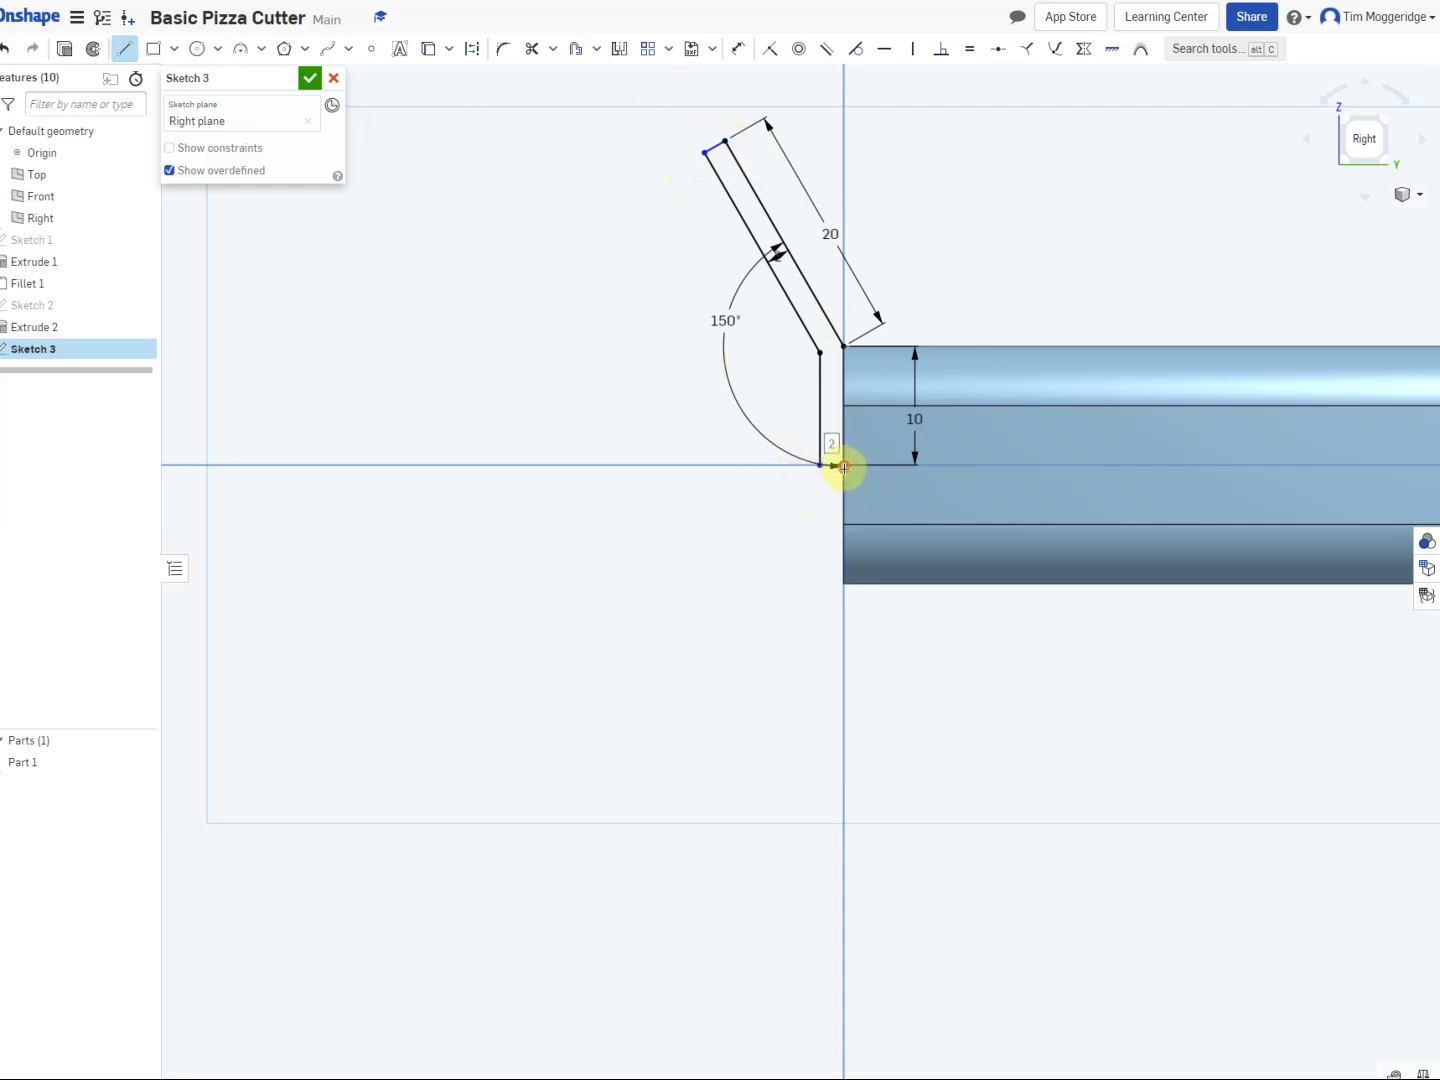
left_click(844, 465)
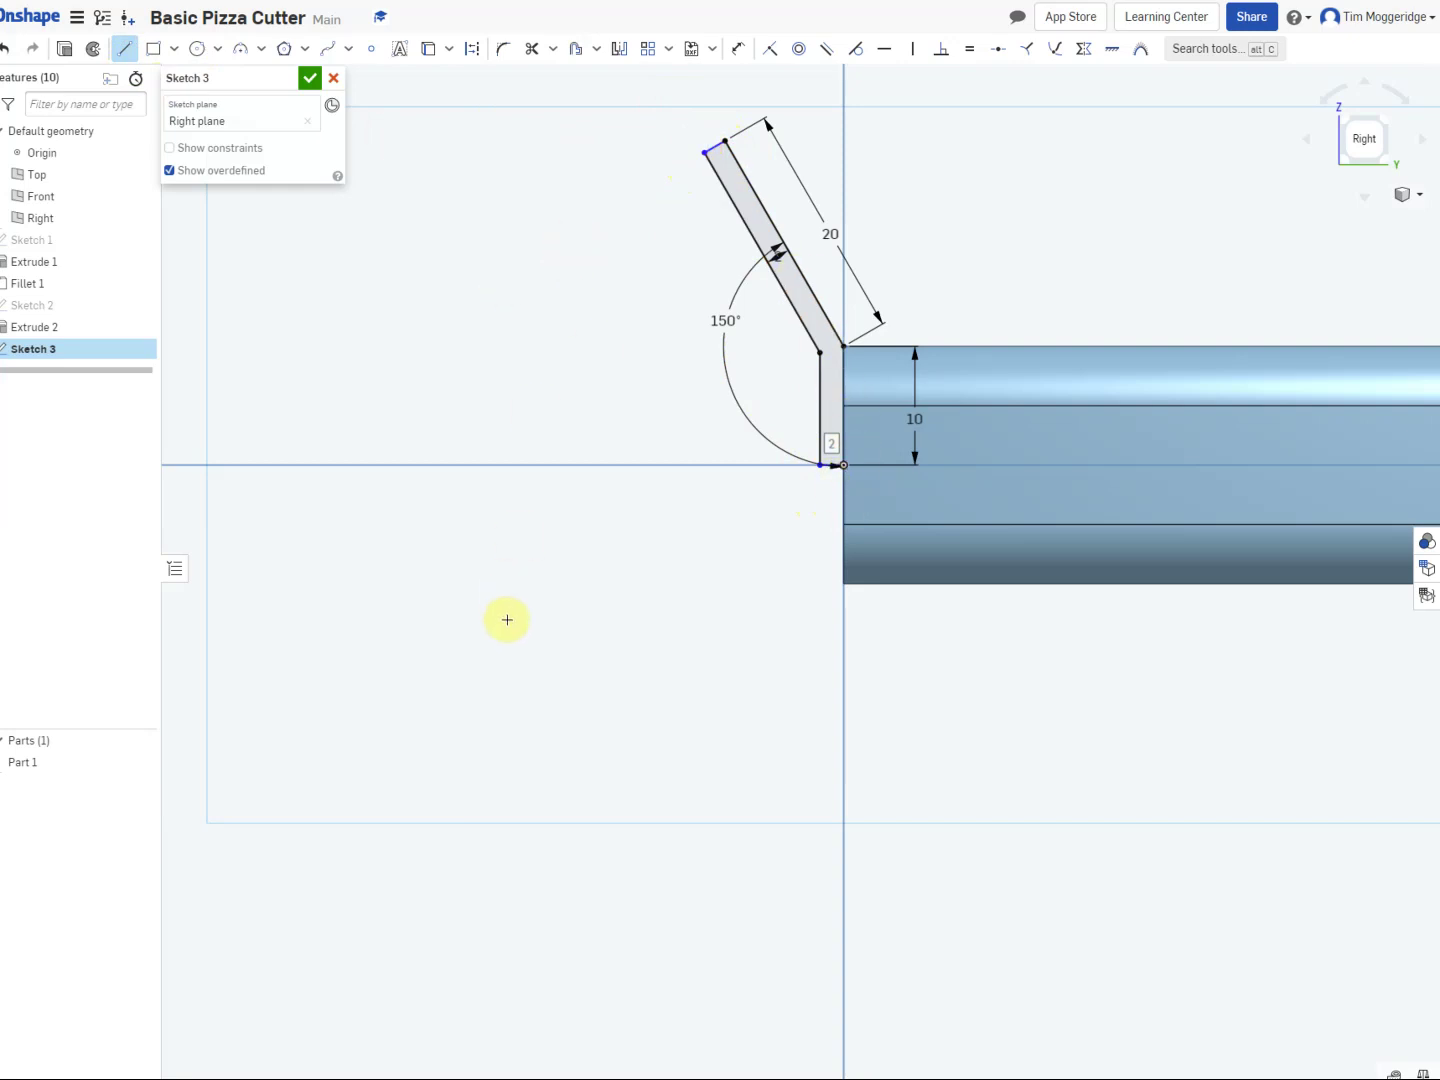
Step: Extrude the closed blade-holder profile symmetrically to a depth of 10 mm, adding it to the handle
right_click_drag(507, 622, 569, 641)
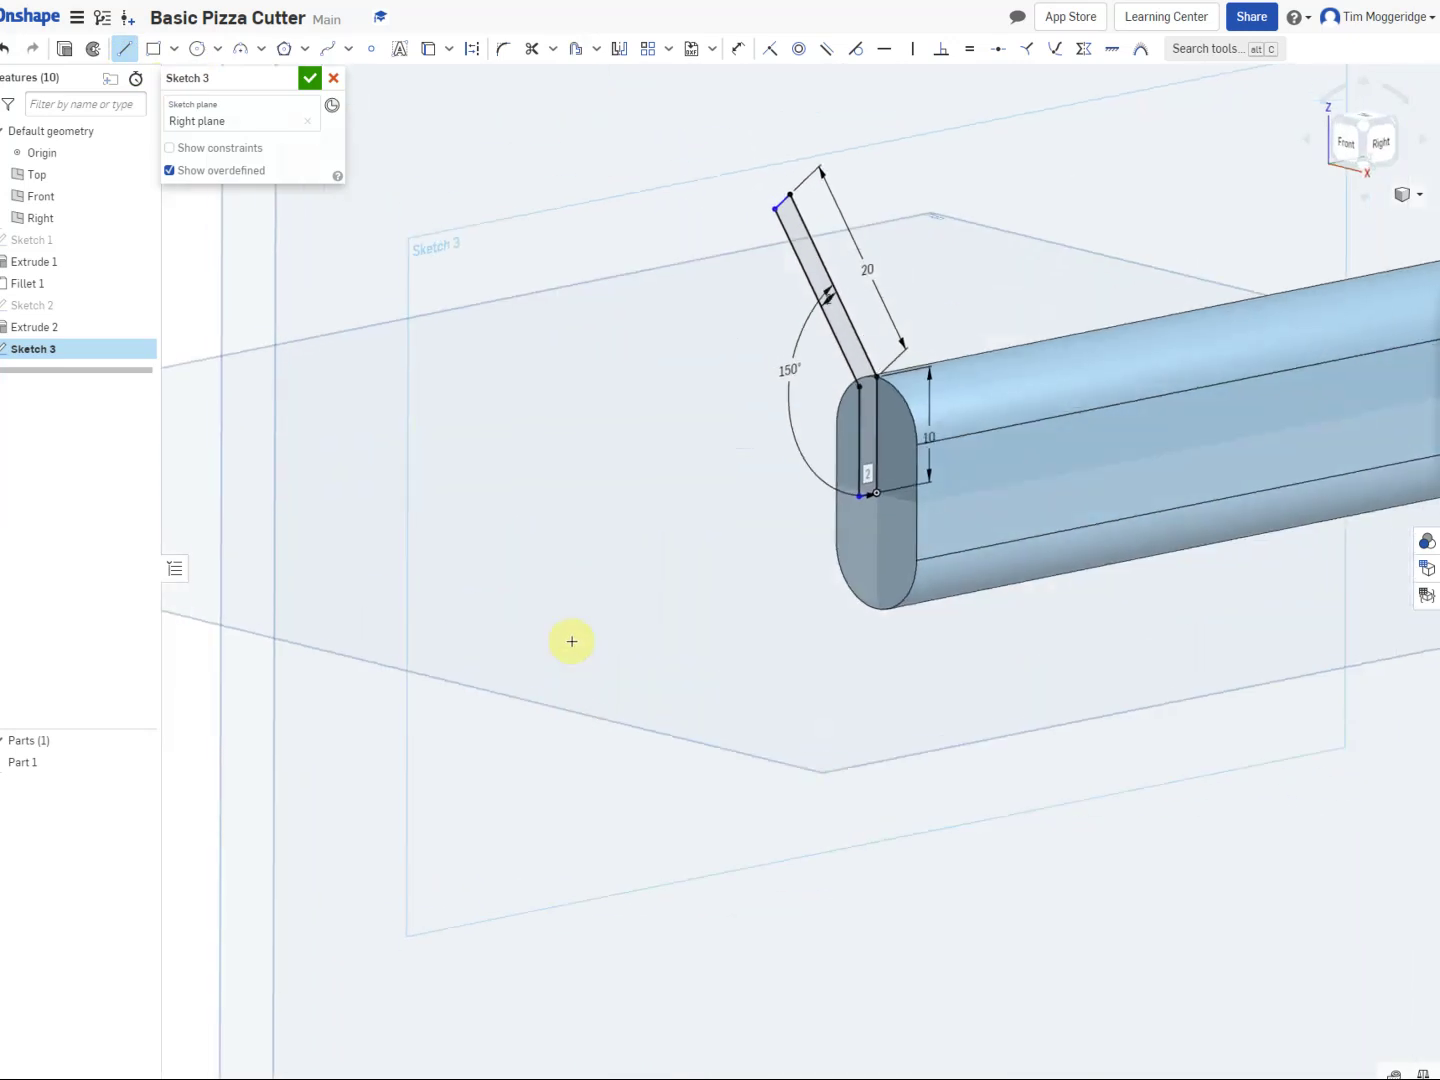
right_click(571, 645)
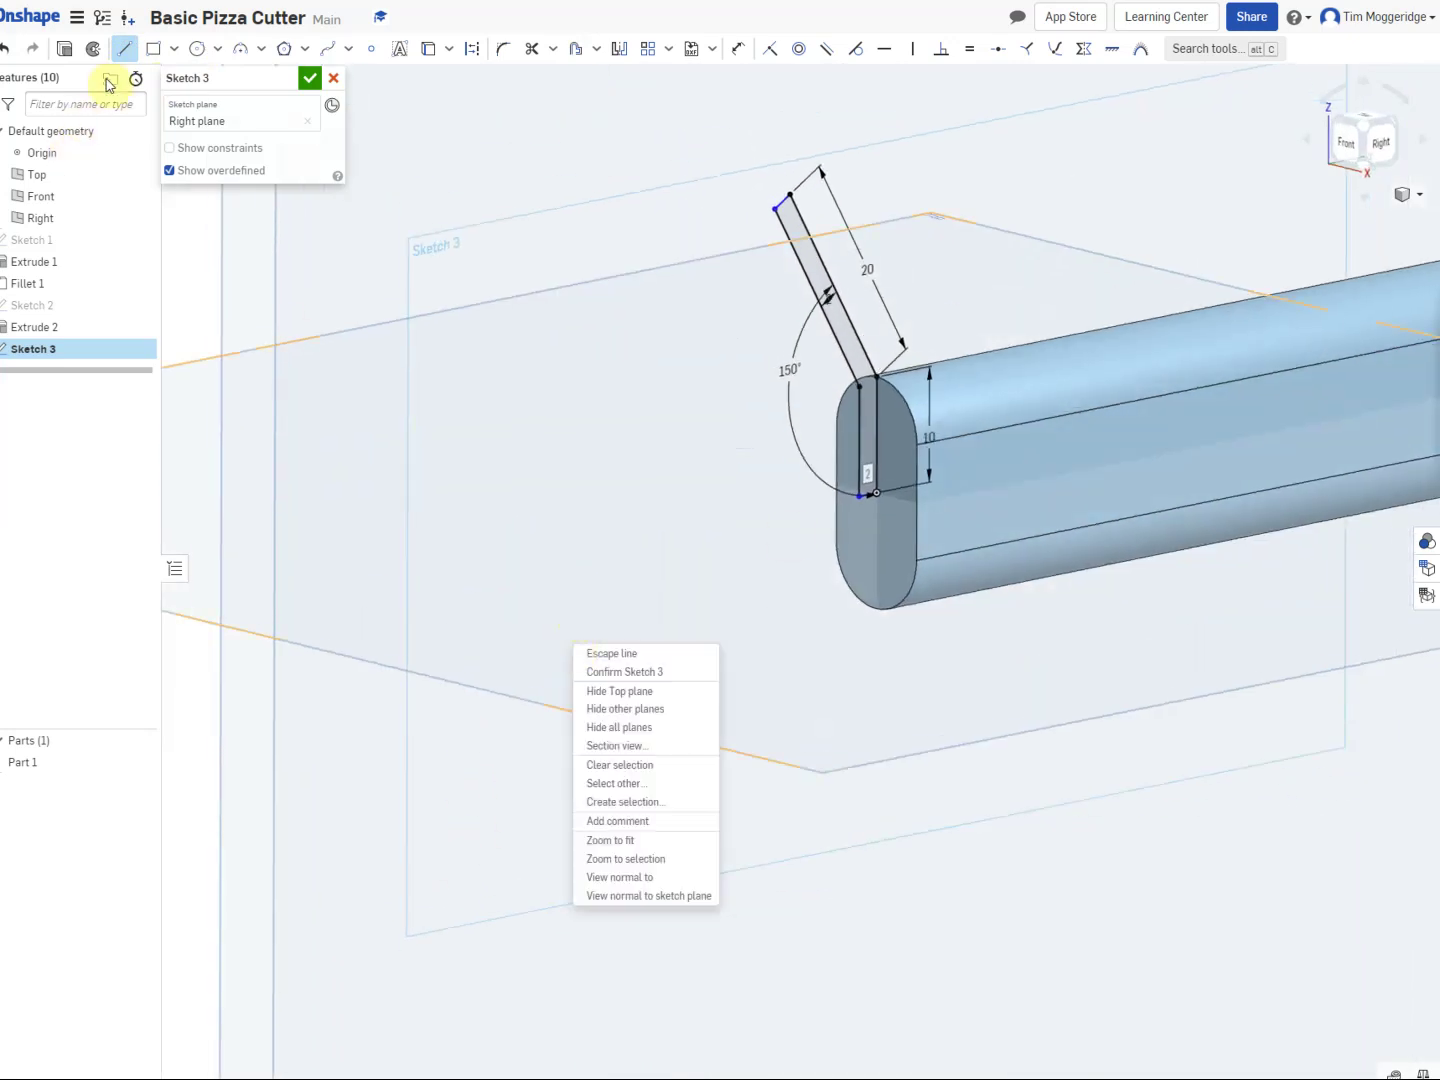
left_click(65, 50)
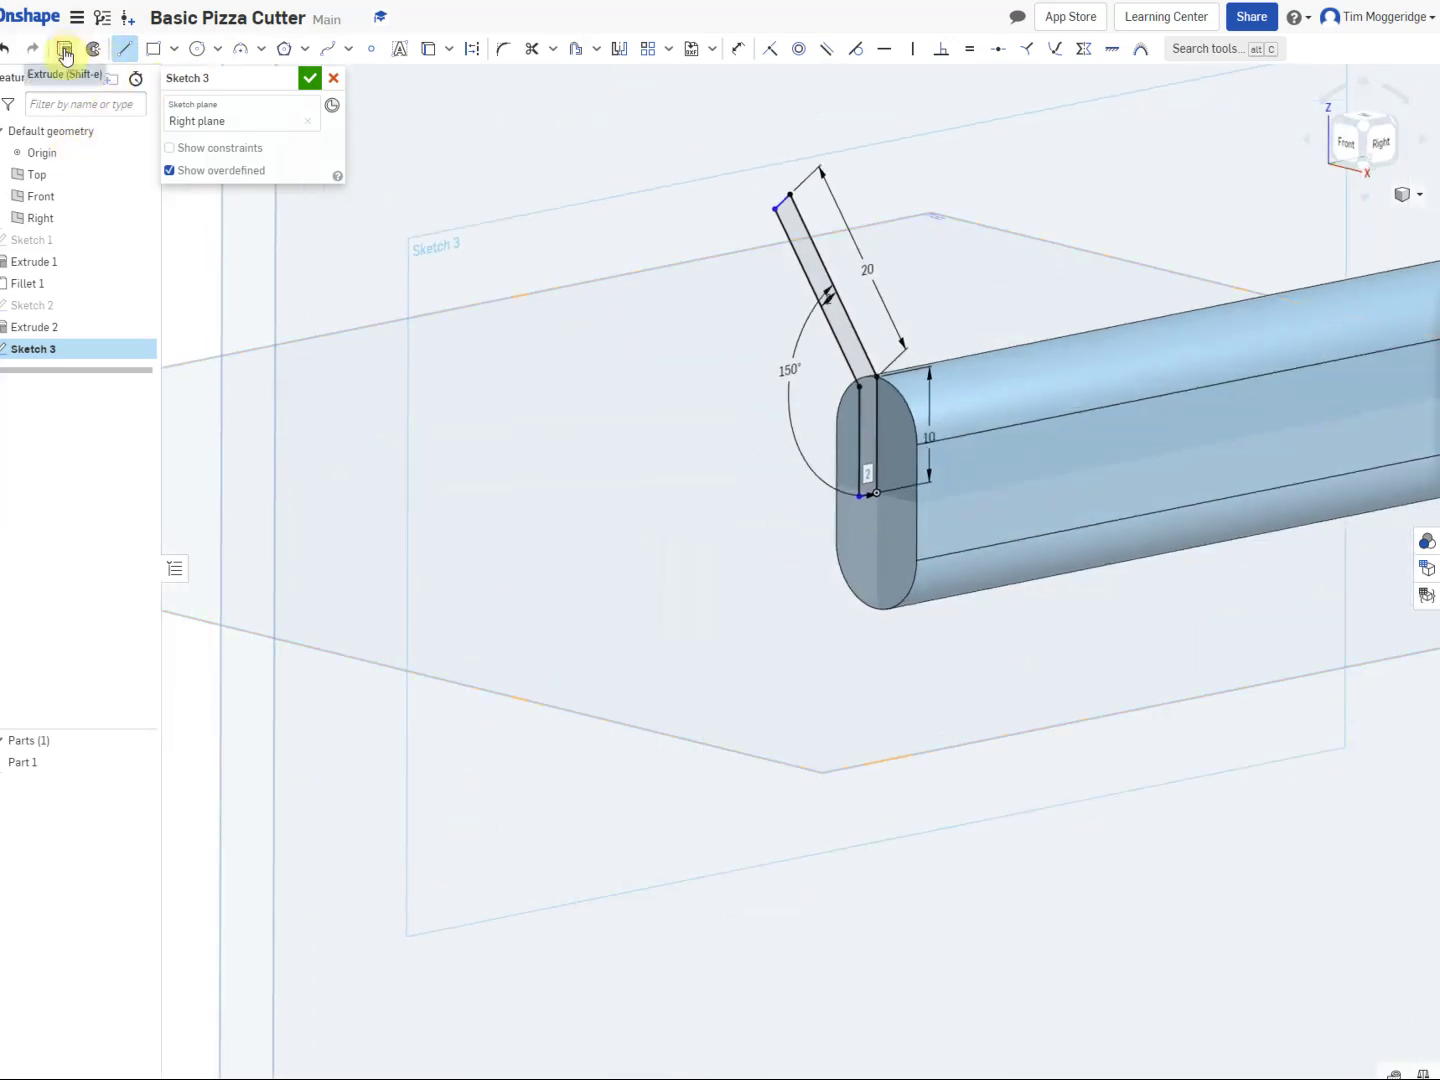
left_click(64, 49)
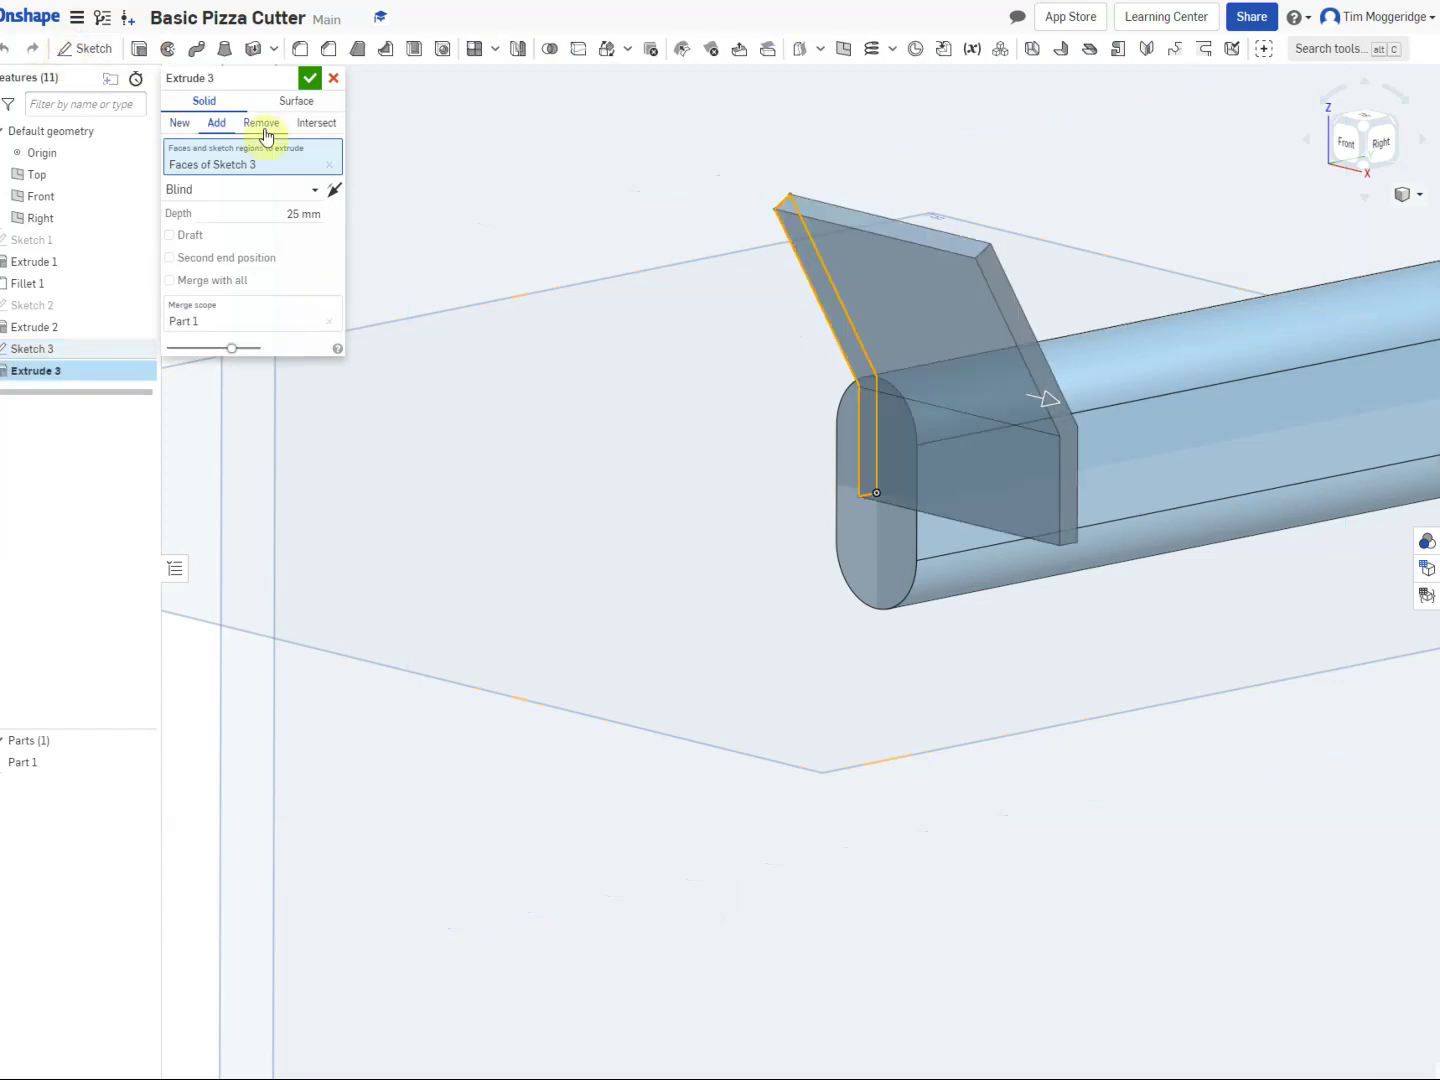
left_click(288, 213)
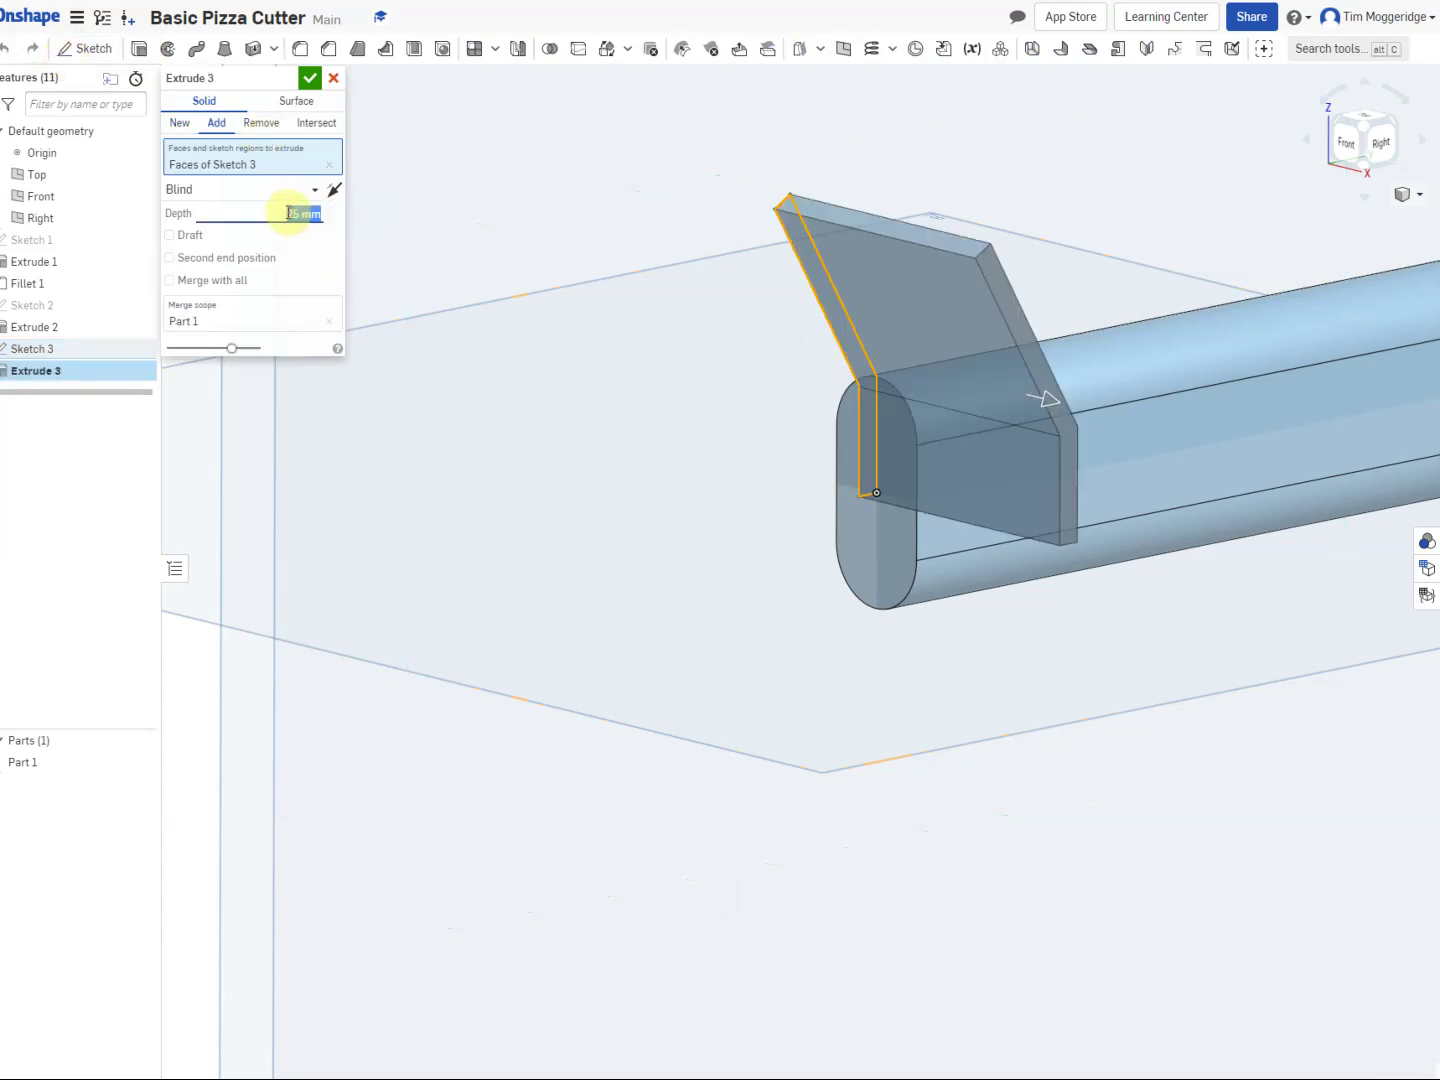
type("10")
key("Tab")
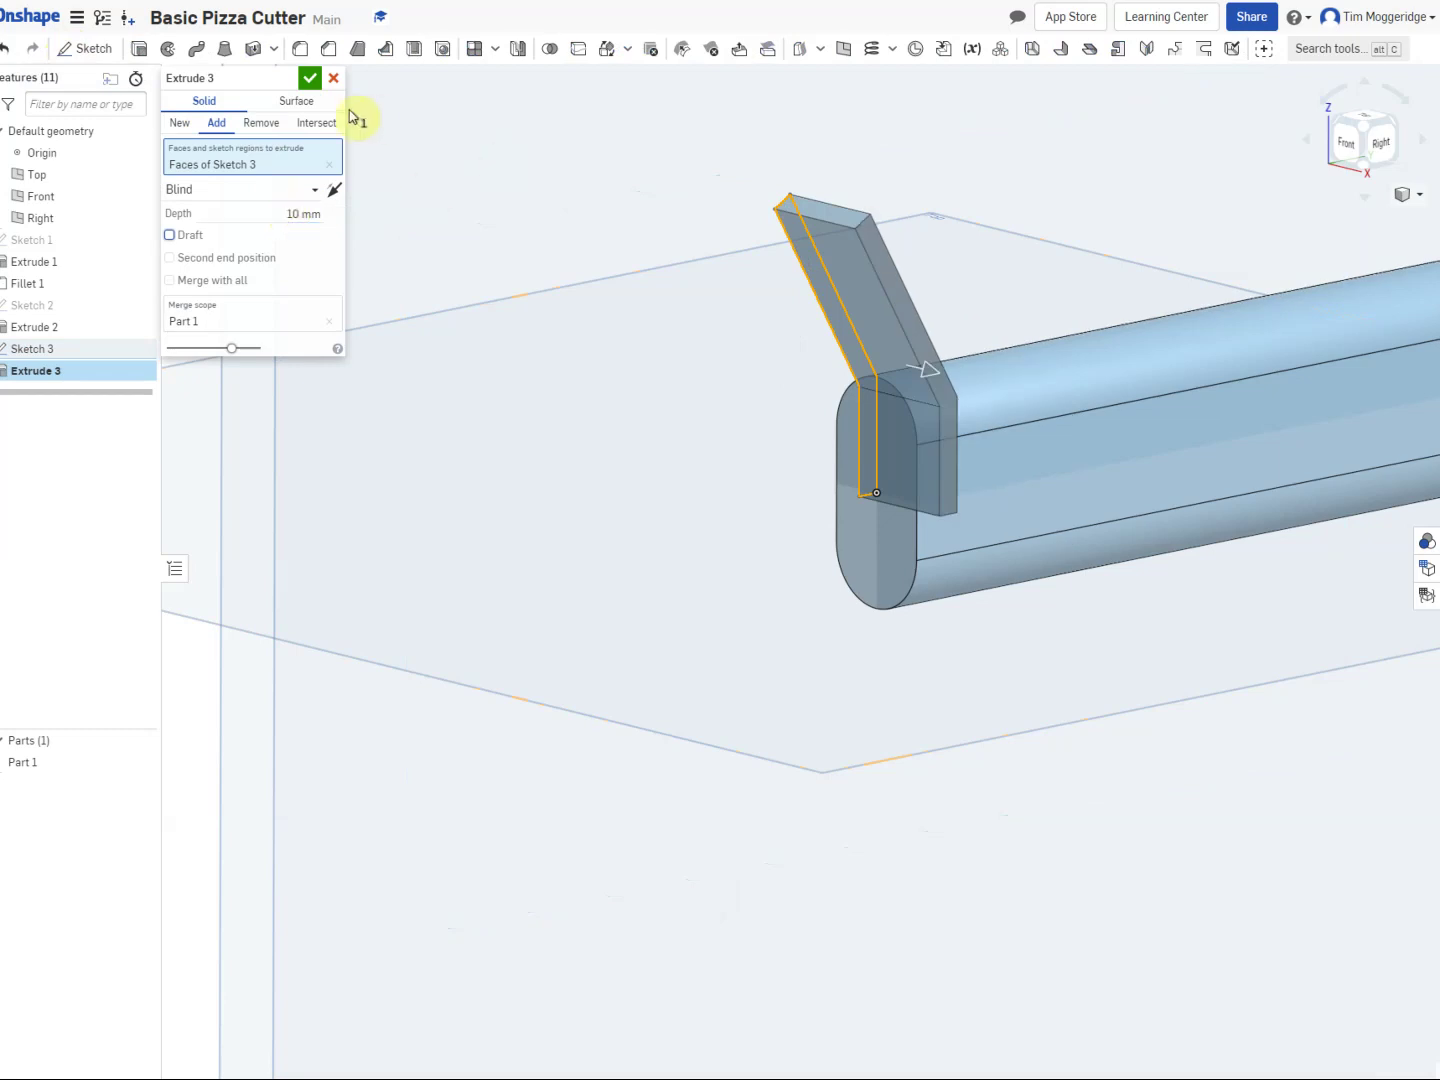
left_click(315, 190)
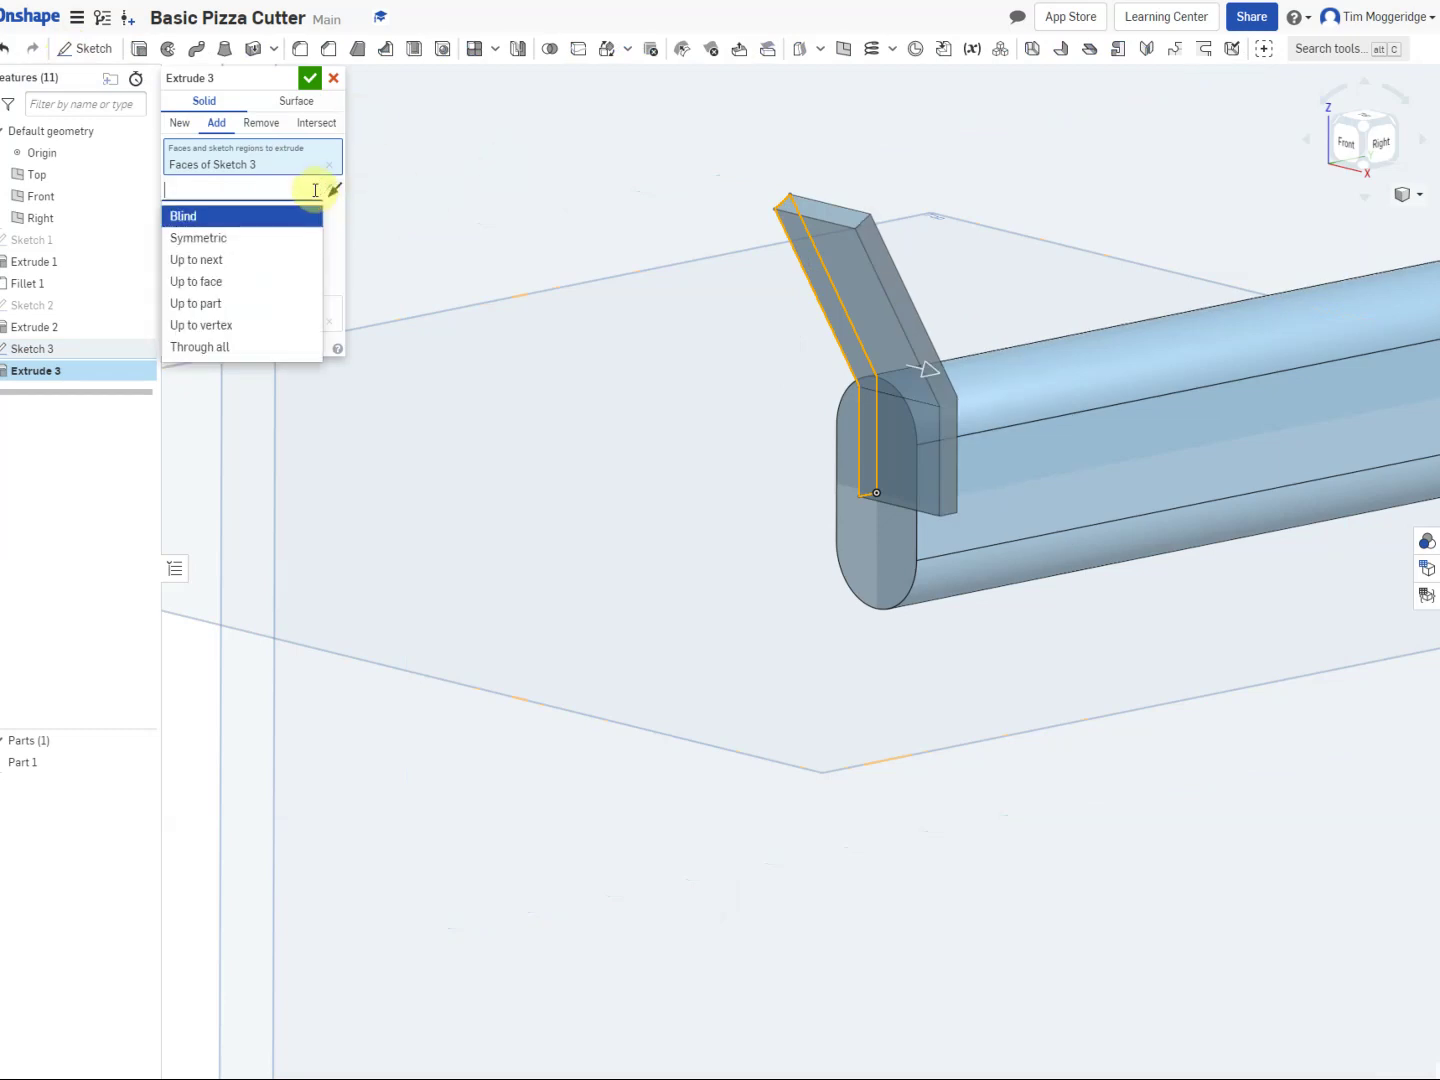
left_click(226, 238)
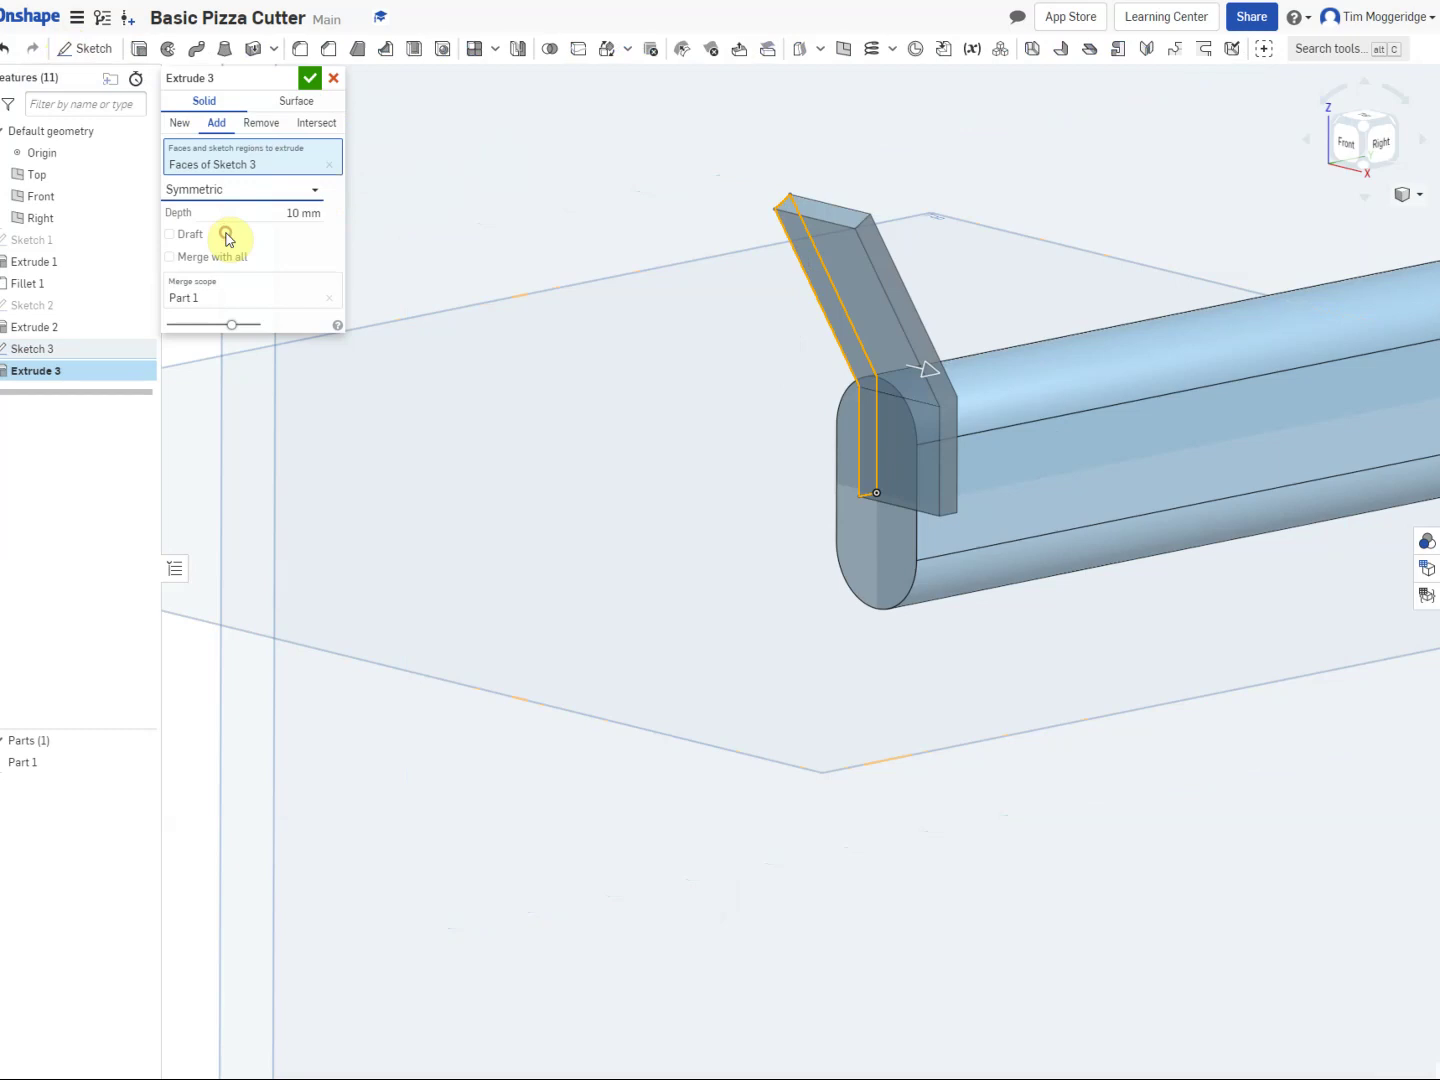
left_click(308, 80)
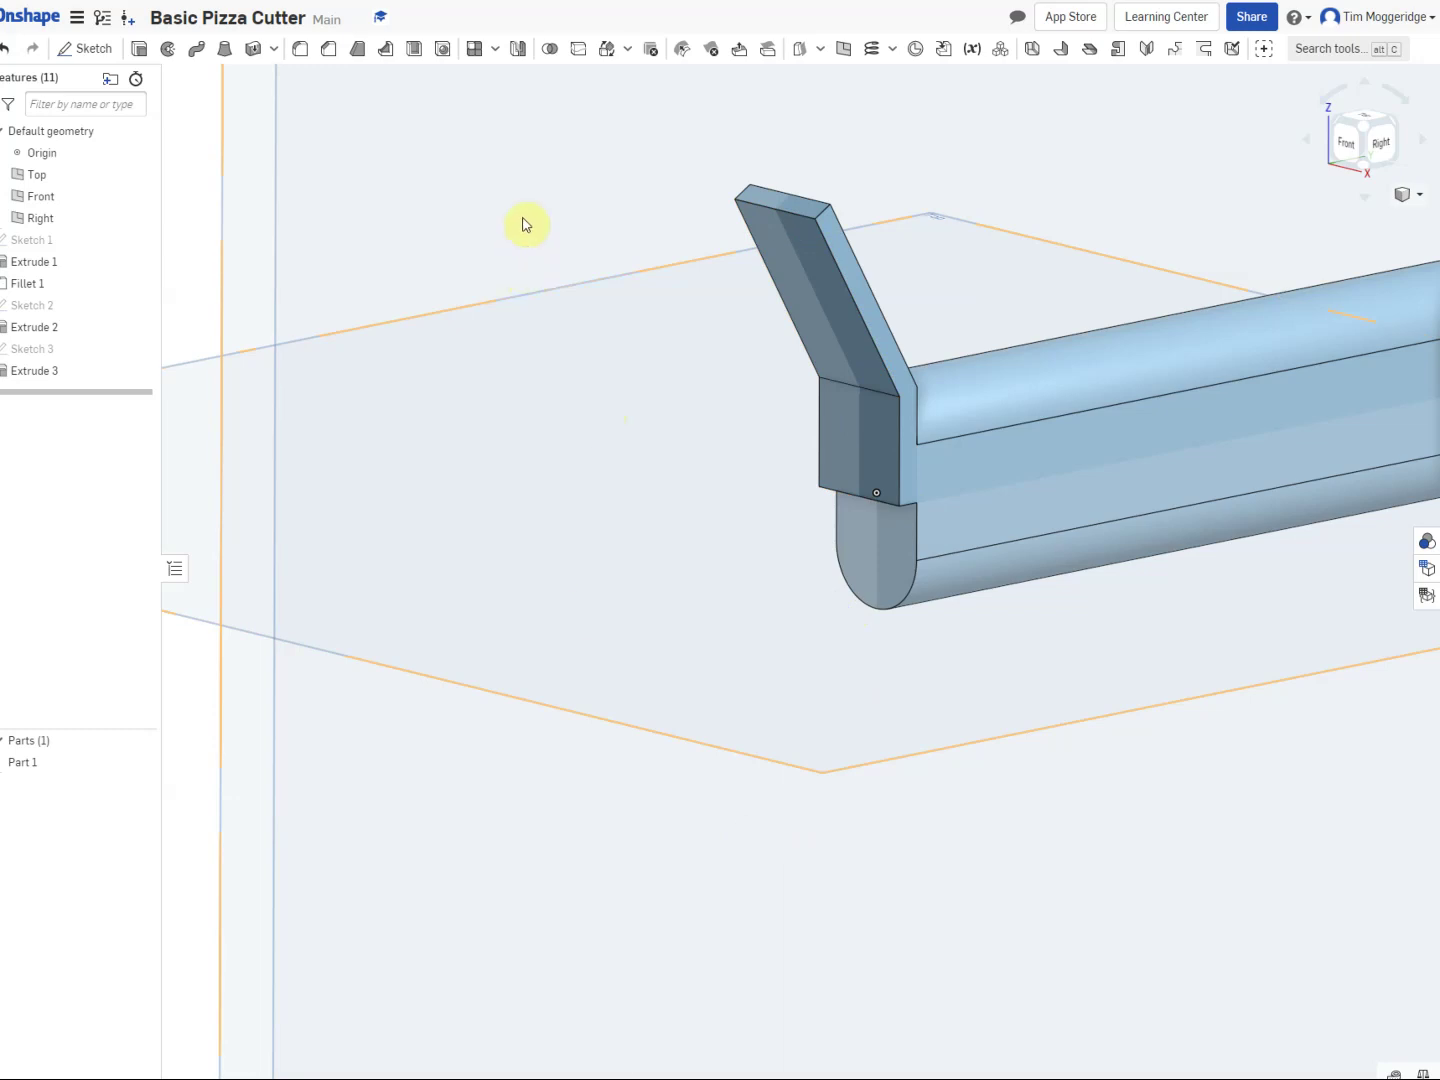
Step: Mirror the blade-holder extrusion with a feature mirror, using its flat lower end face at the origin as the mirror plane
left_click(516, 57)
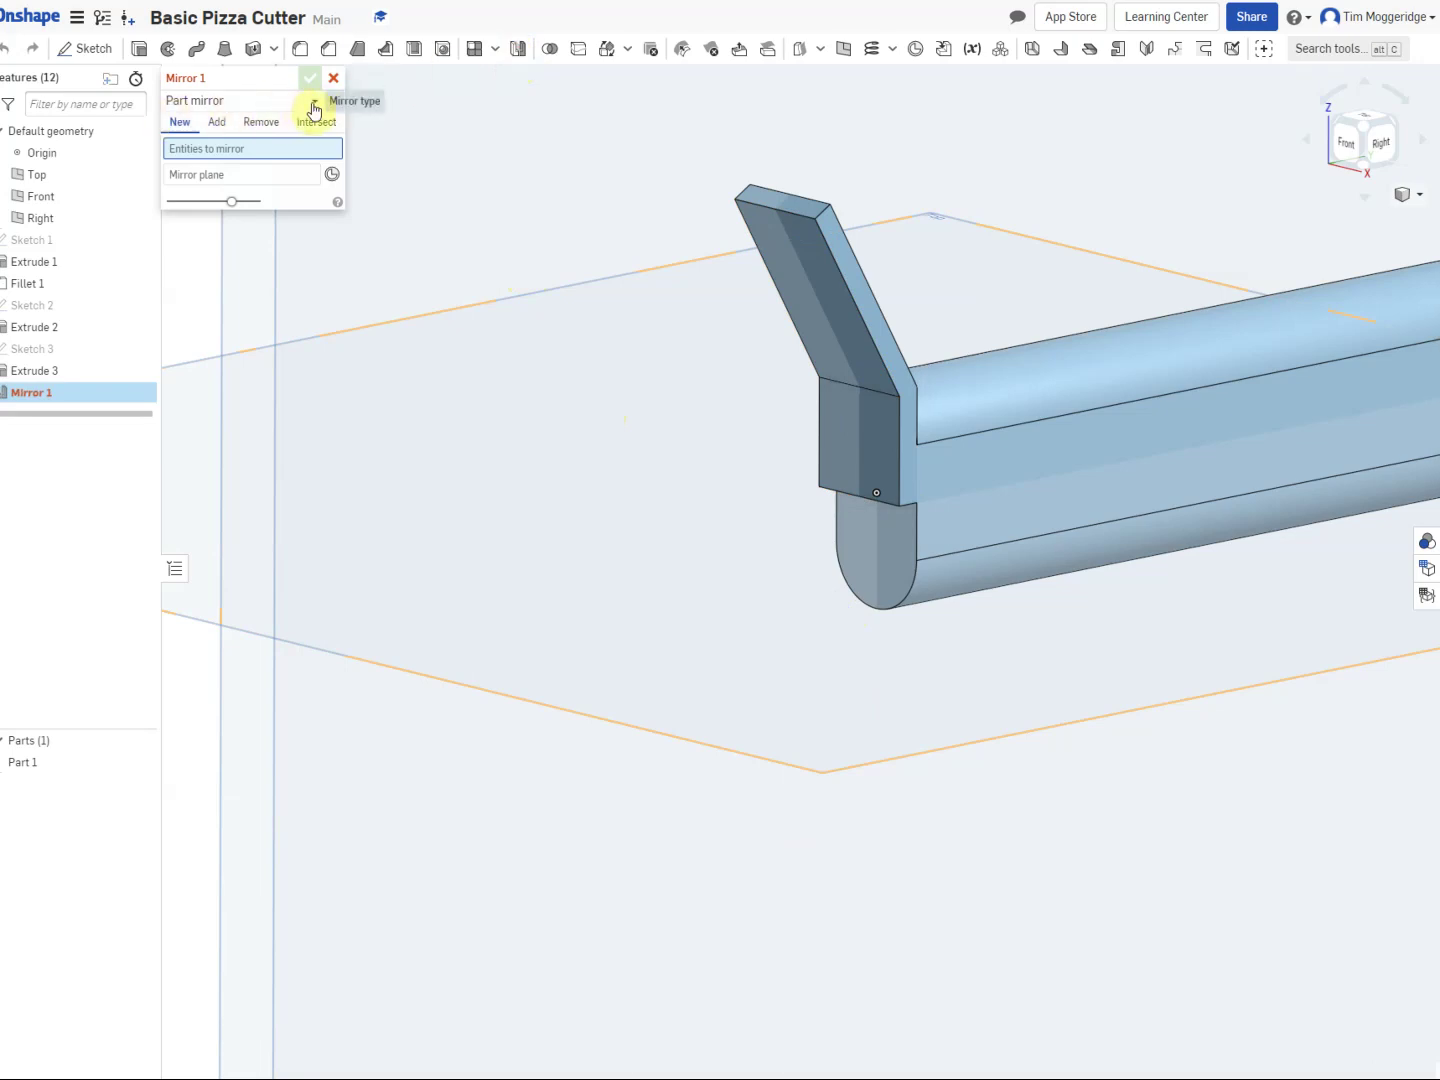
left_click(313, 107)
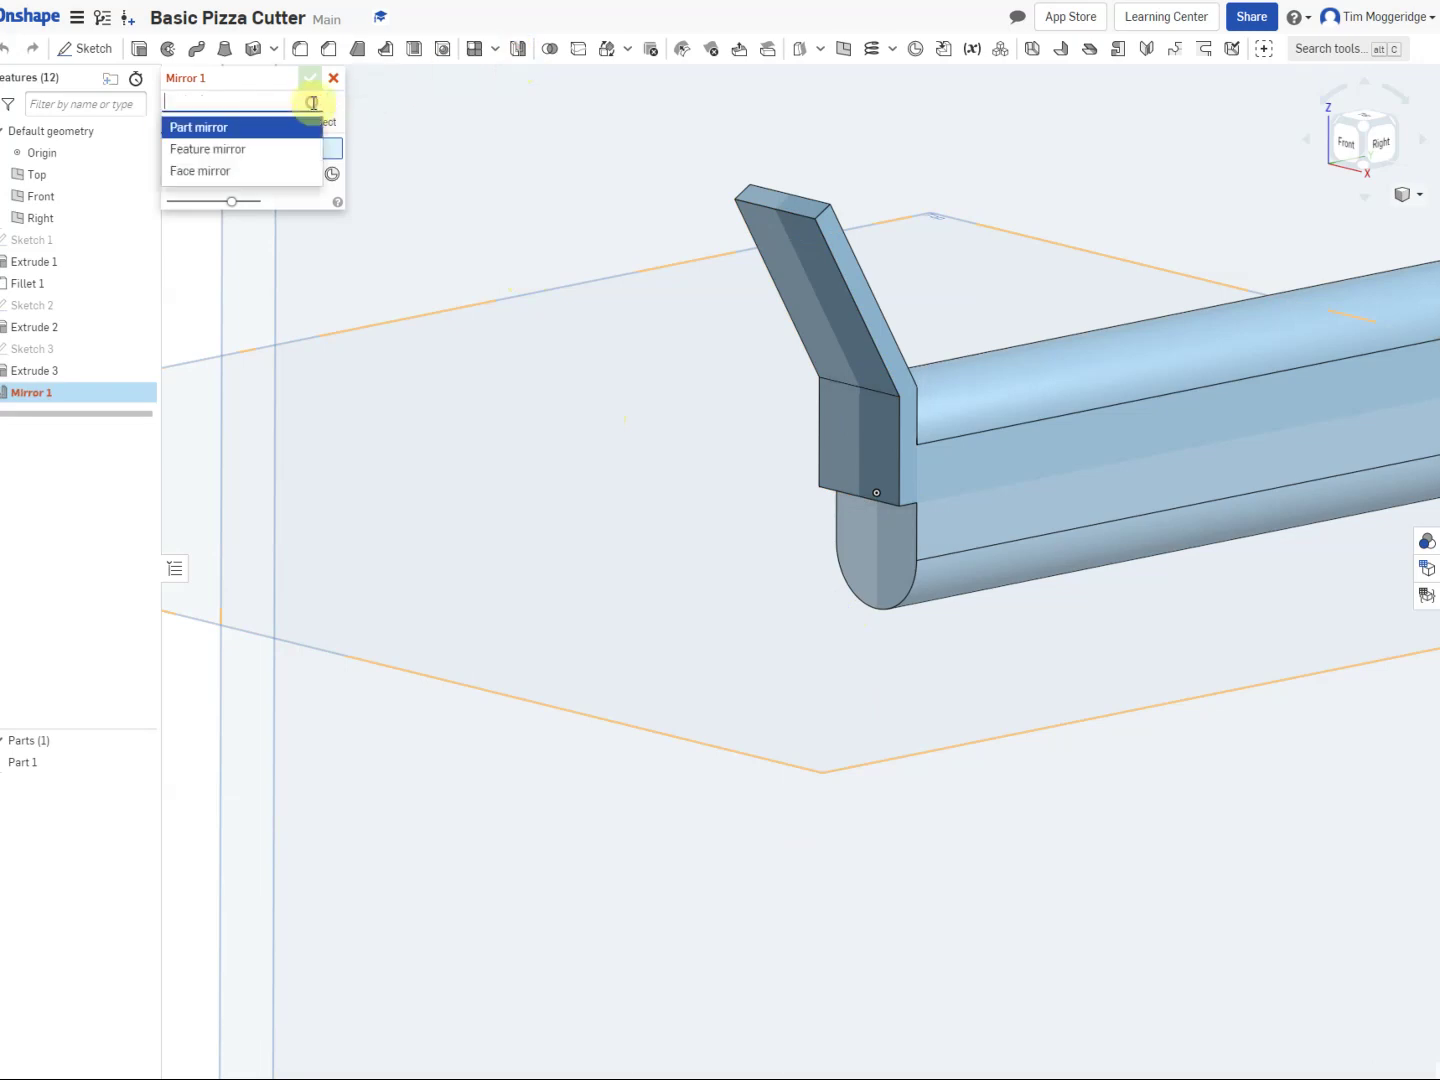
left_click(218, 158)
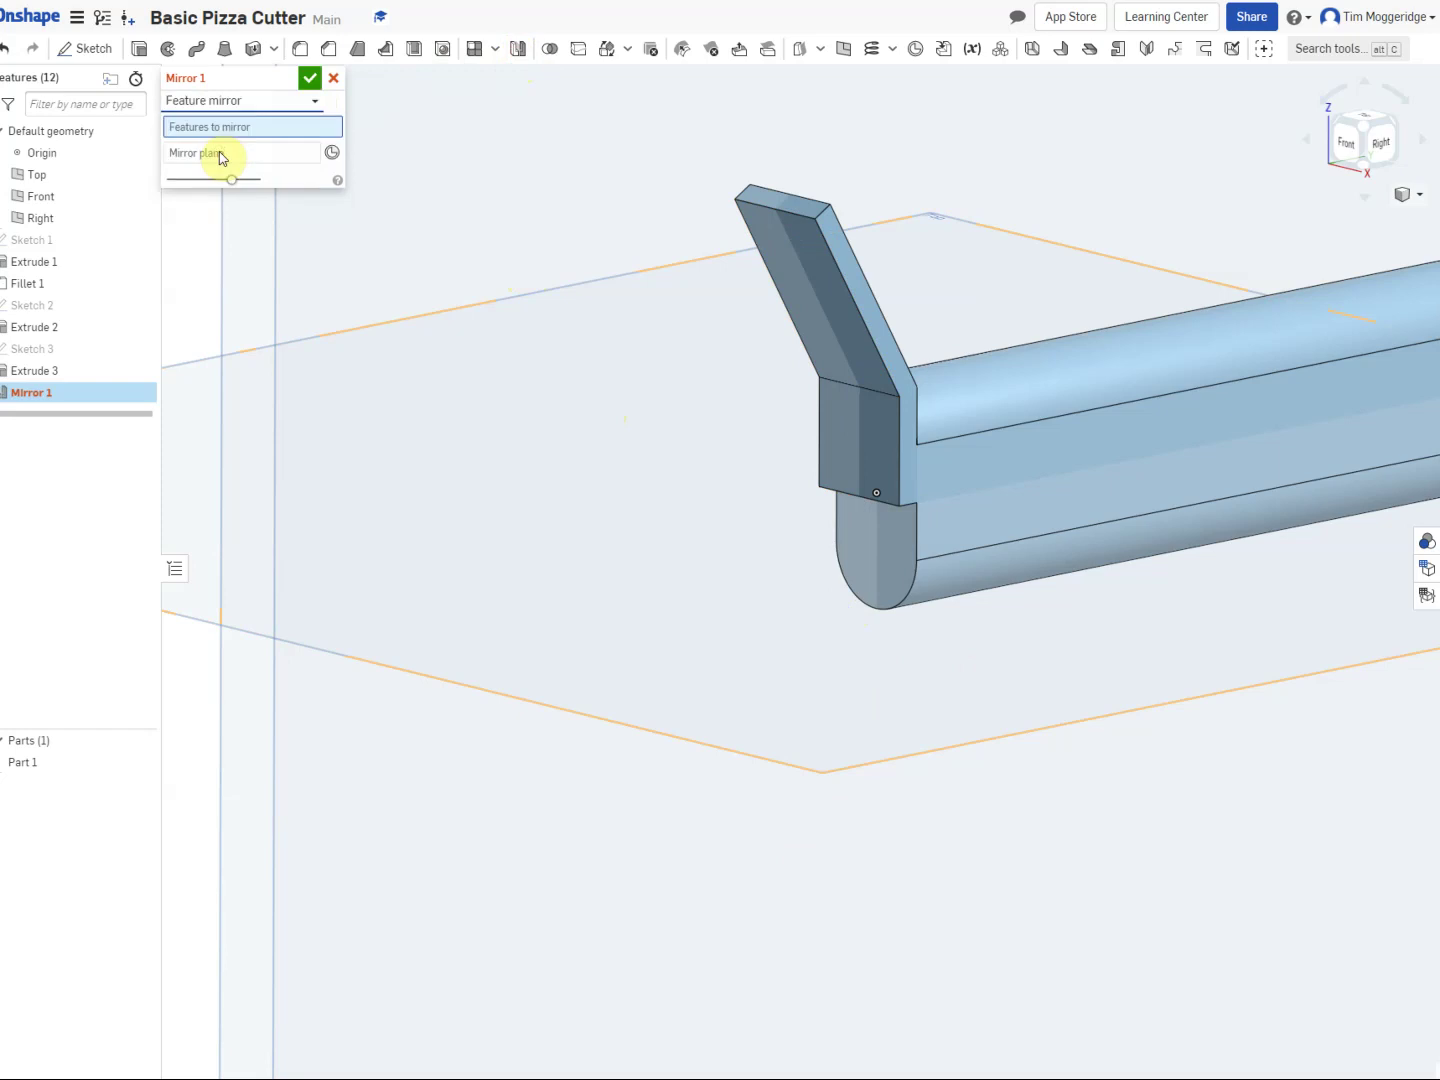
left_click(773, 249)
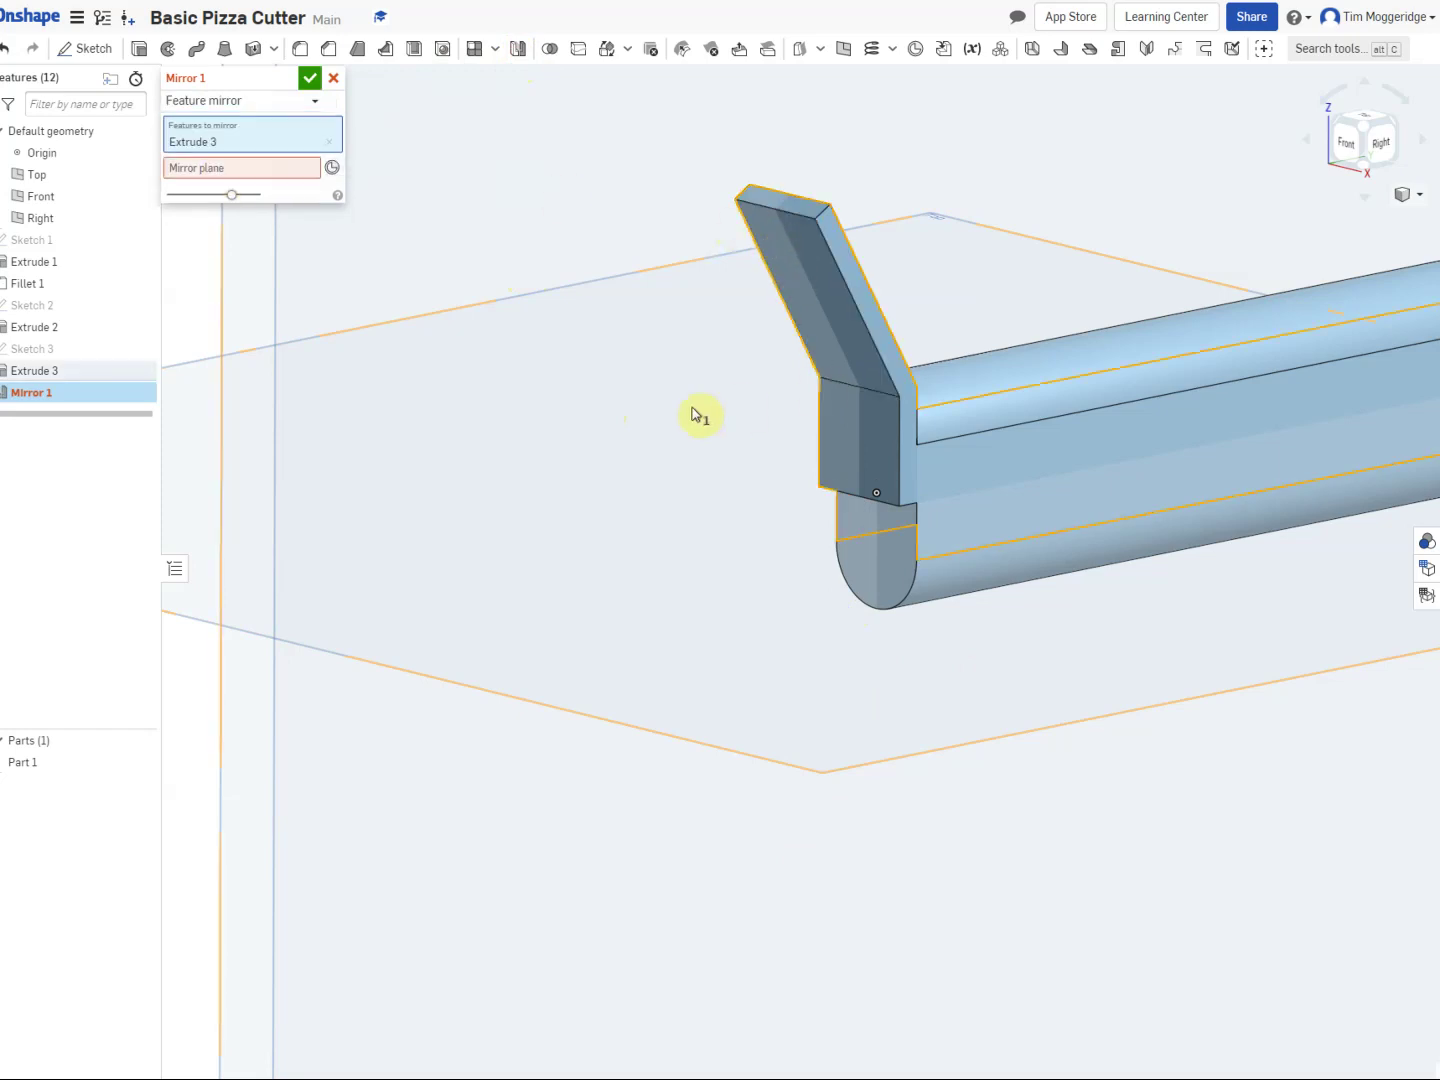
left_click(230, 171)
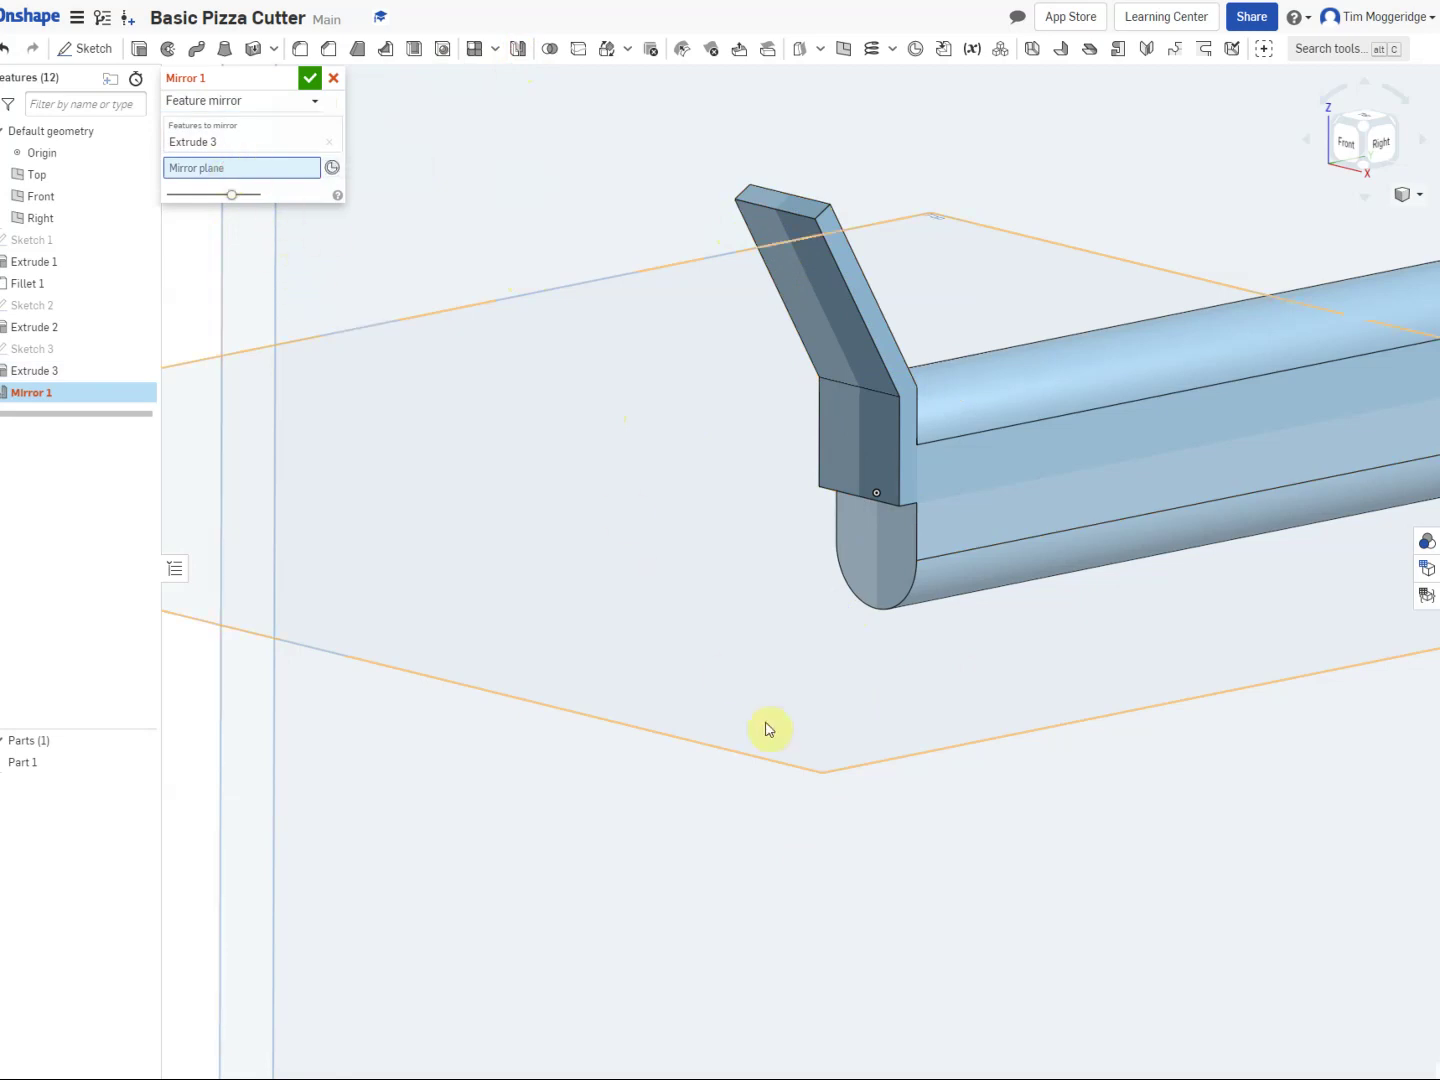
right_click_drag(797, 771, 838, 436)
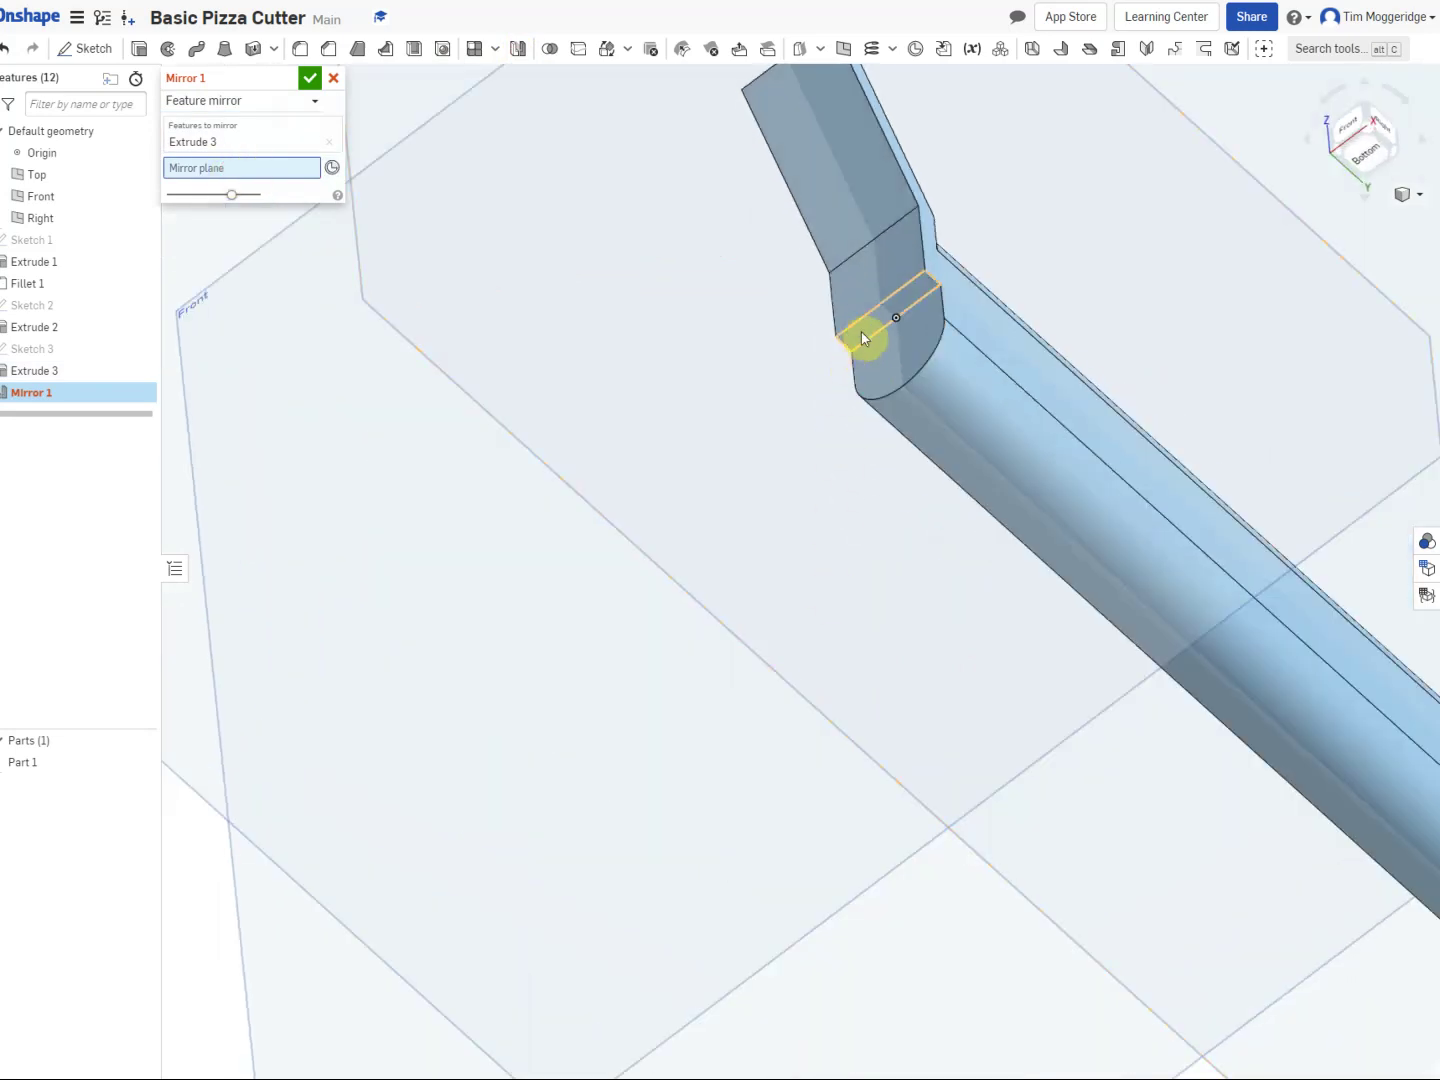
left_click(861, 337)
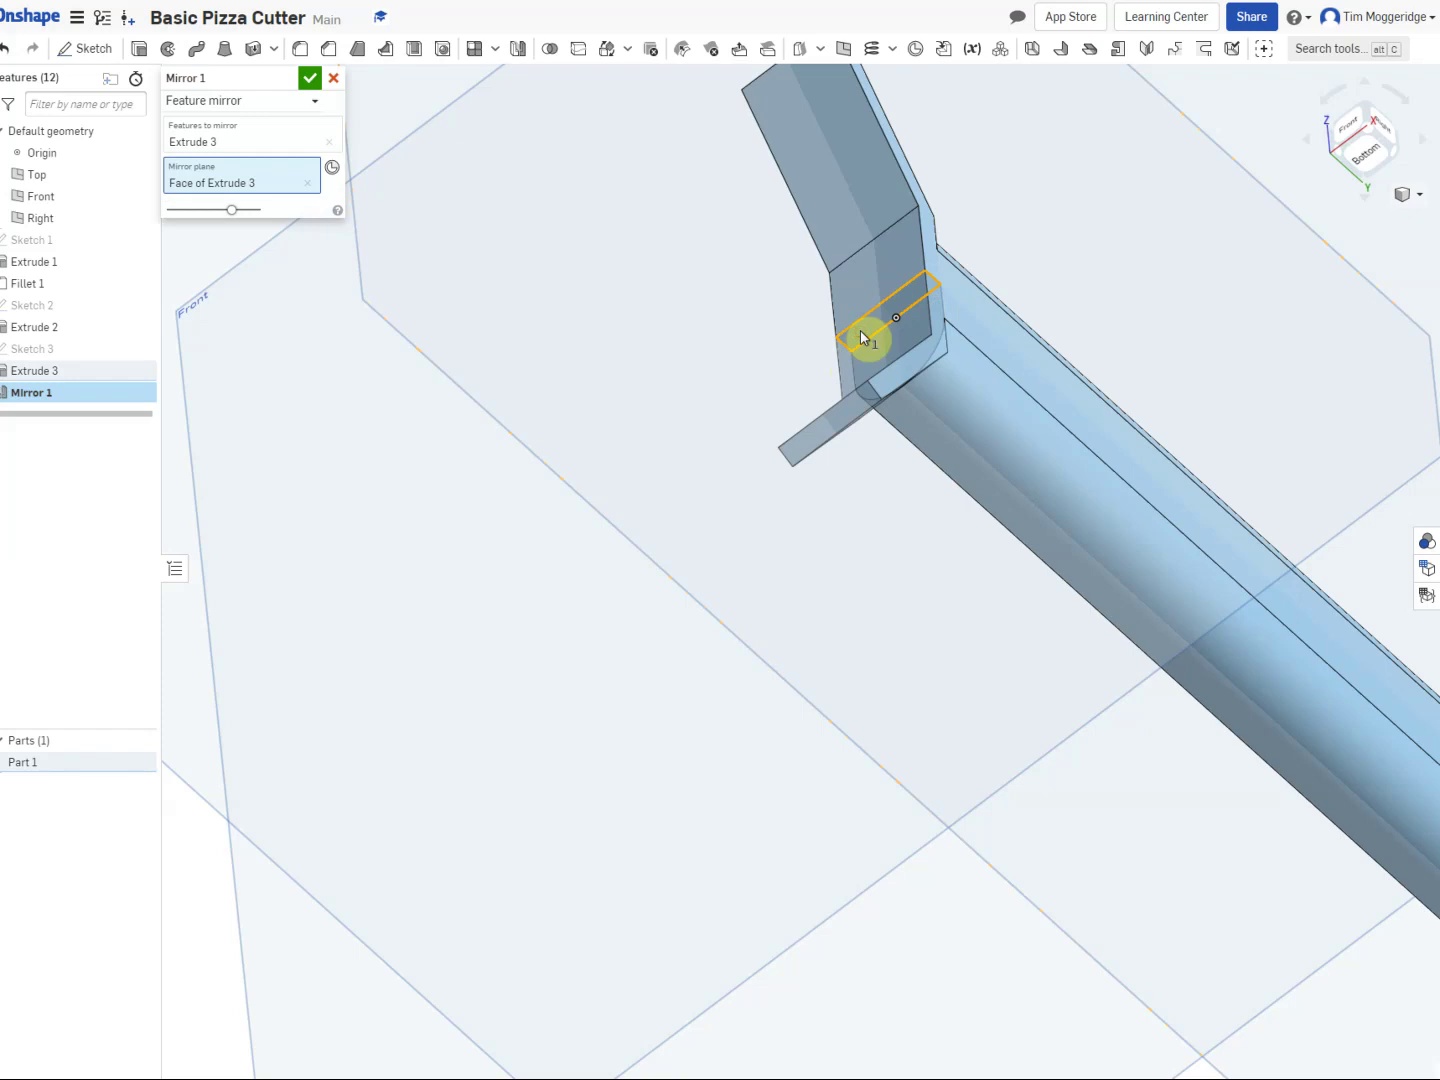
left_click(310, 82)
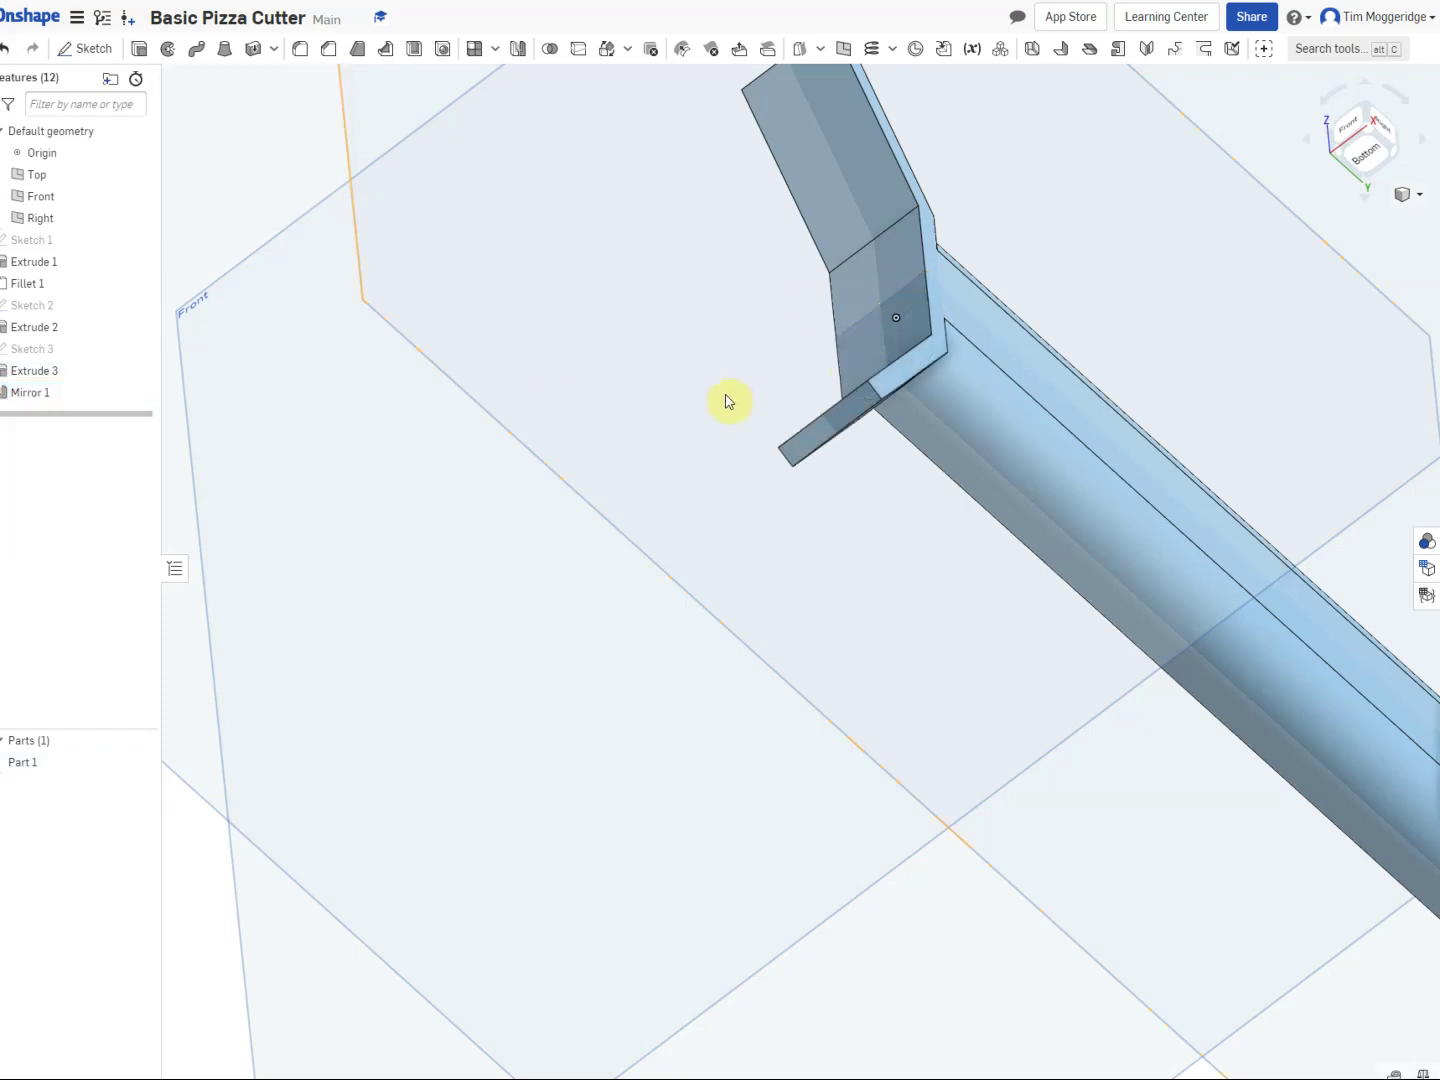
Step: Start a new sketch on the Right plane and view it normal to the sketch plane
right_click_drag(691, 399, 646, 501)
scroll(651, 509, "up", 3)
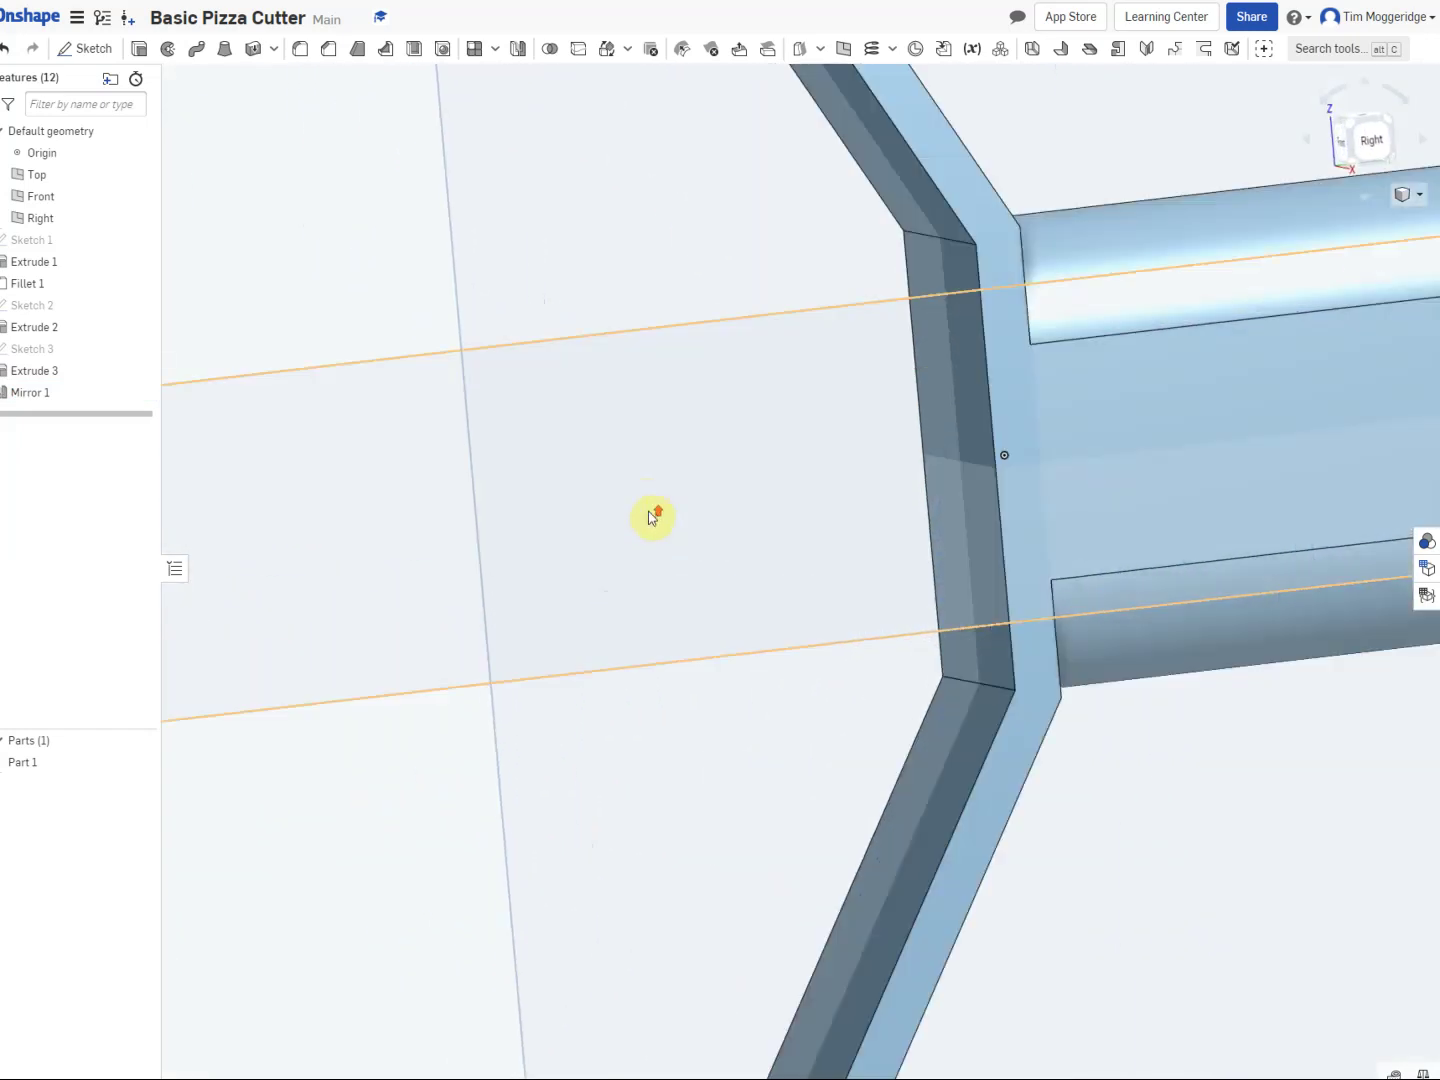
scroll(652, 515, "down", 6)
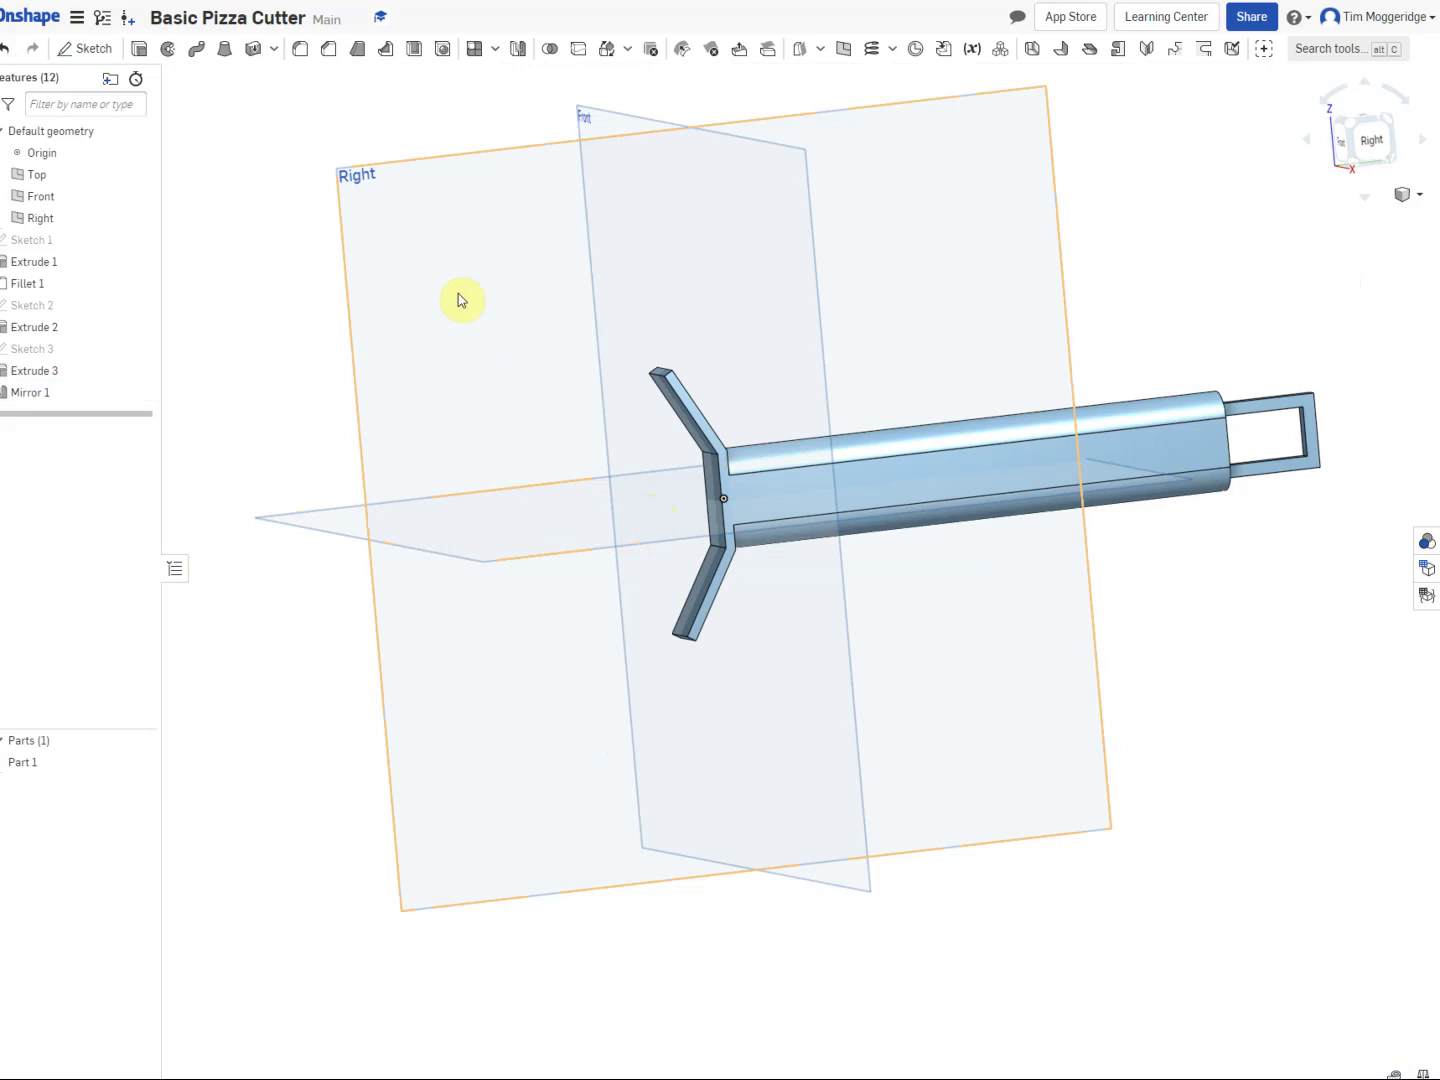
right_click(459, 300)
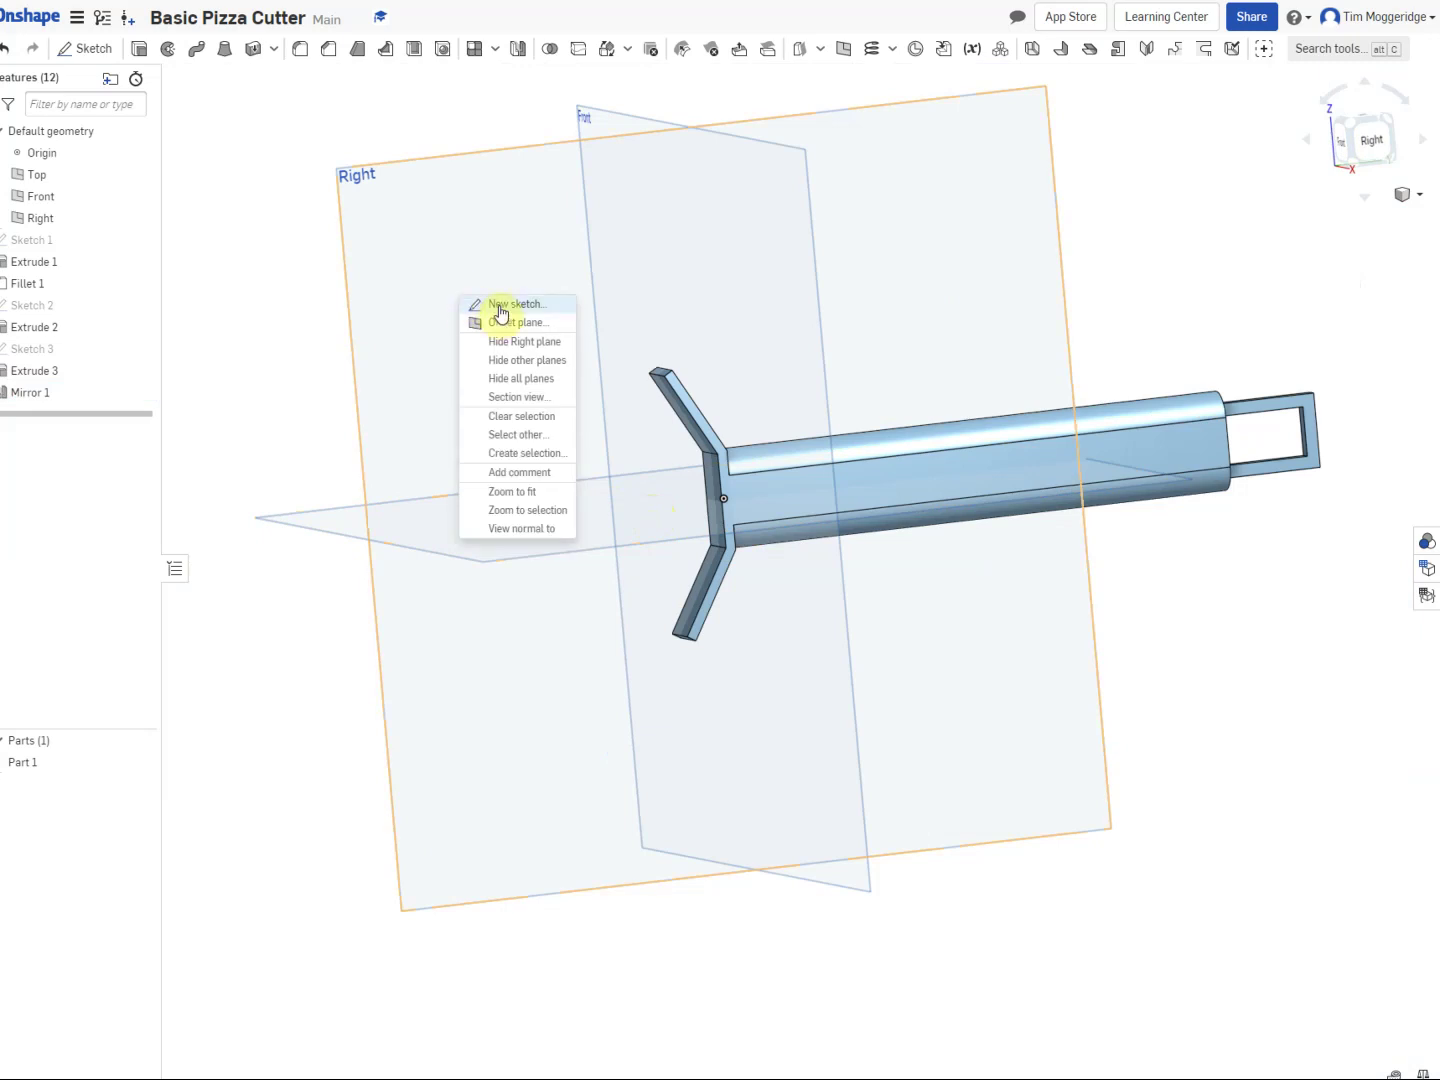
left_click(501, 306)
left_click(253, 713)
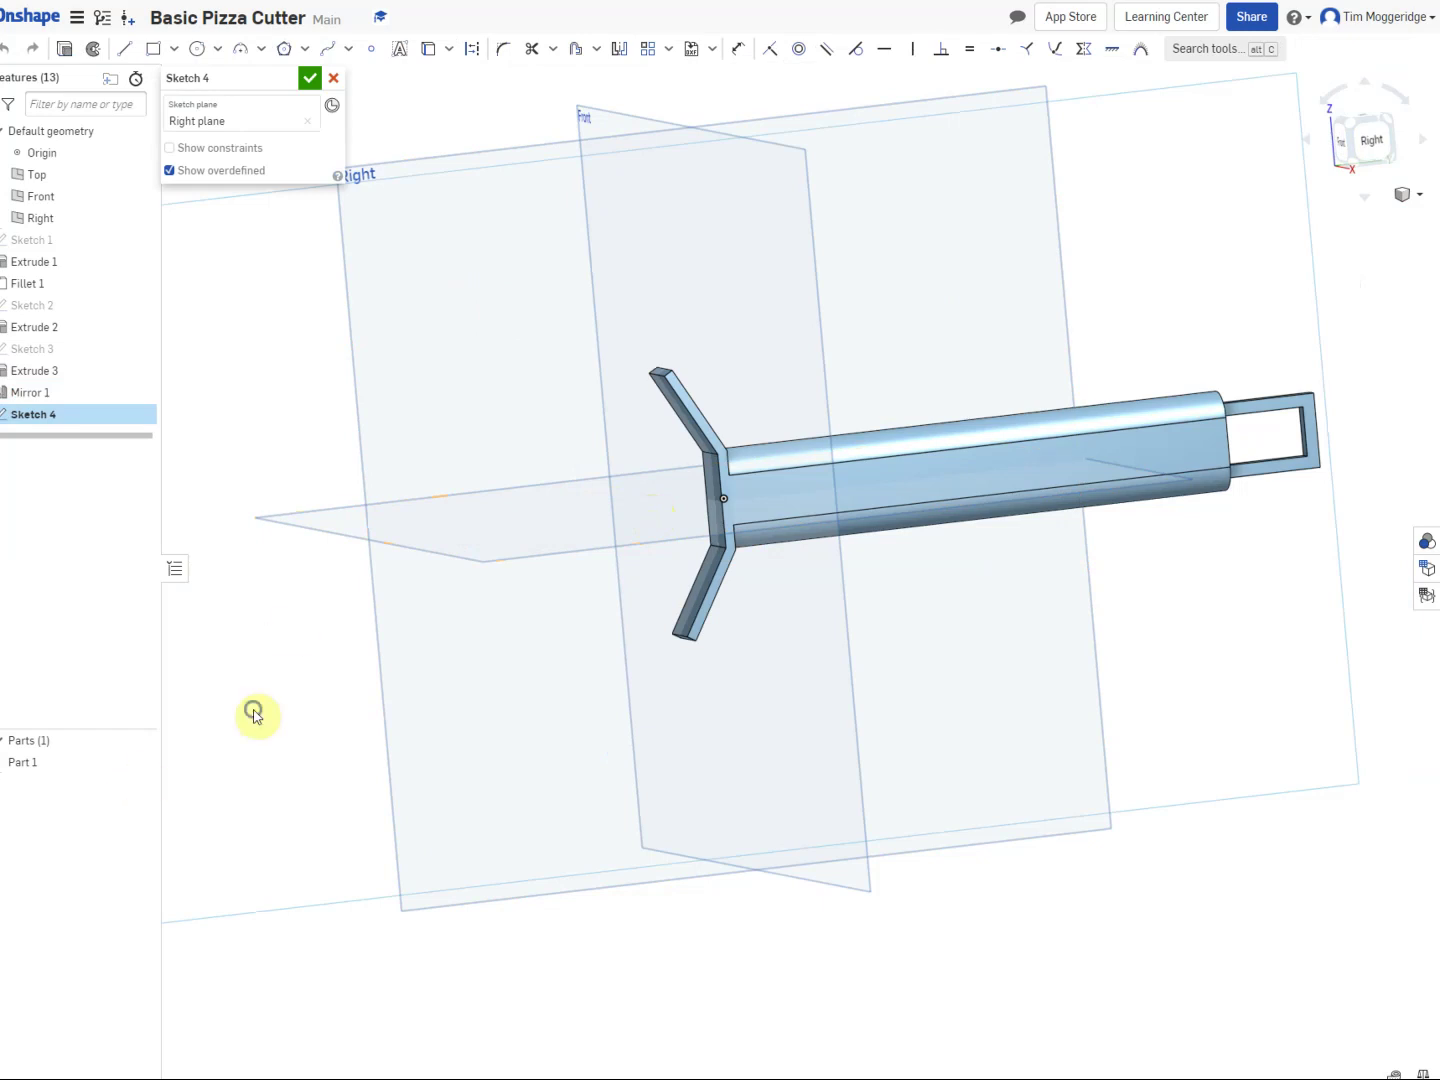
right_click(253, 712)
left_click(324, 836)
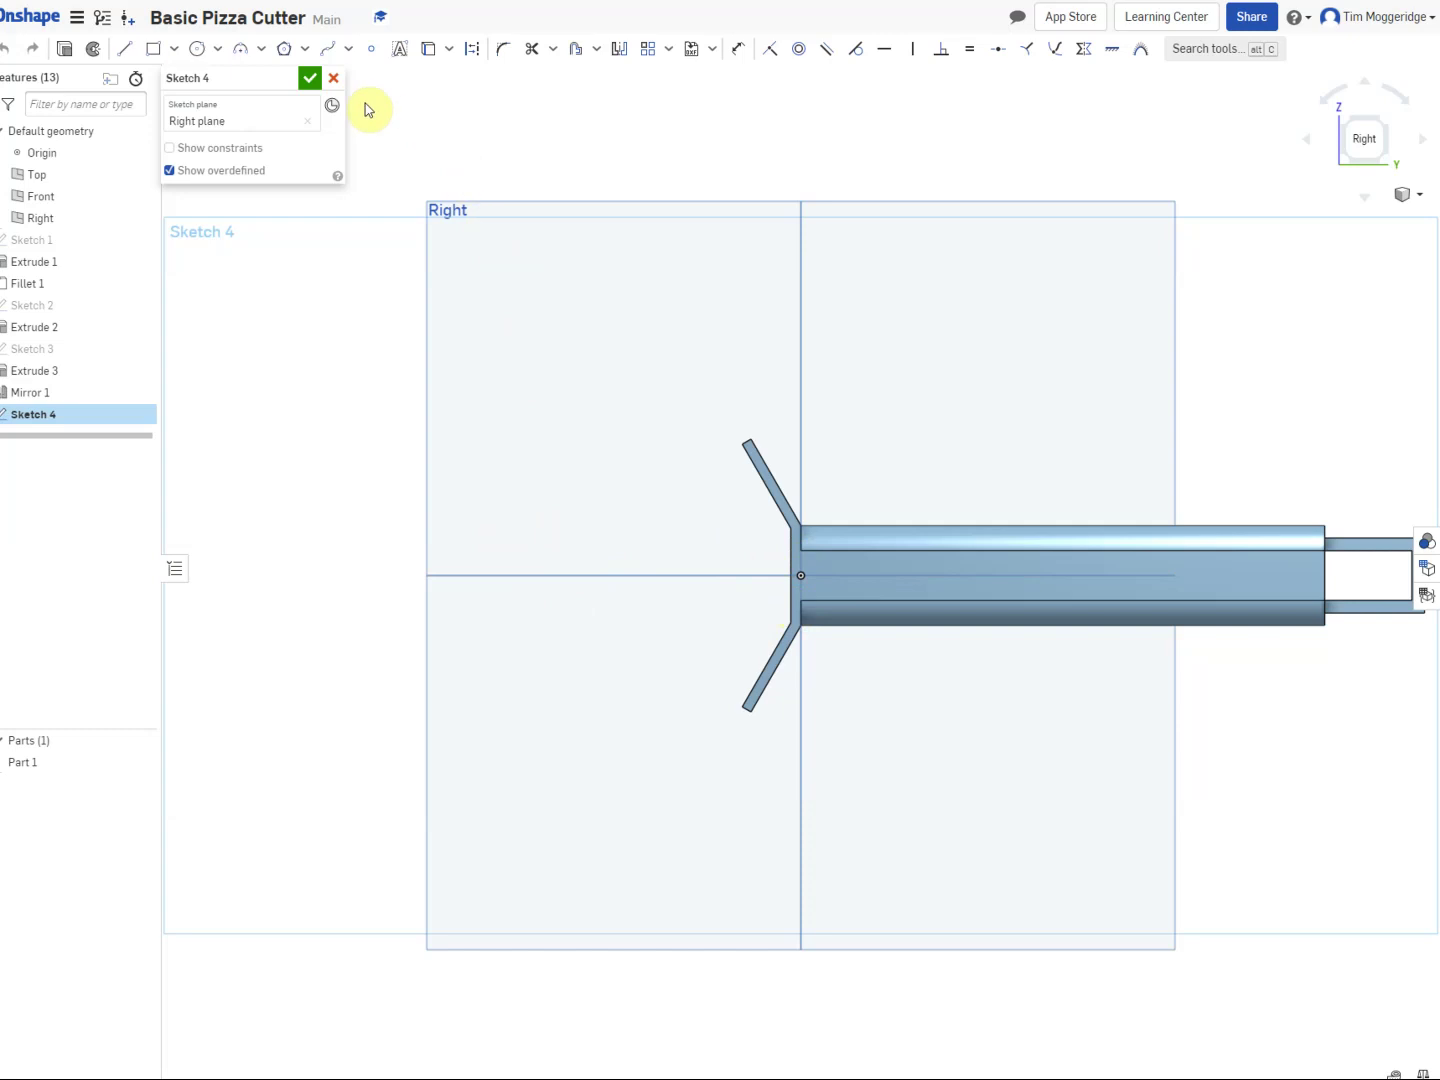
Step: Sketch a circle about 15 mm in diameter on the horizontal axis, in front of the angled holder and away from the handle
left_click(197, 51)
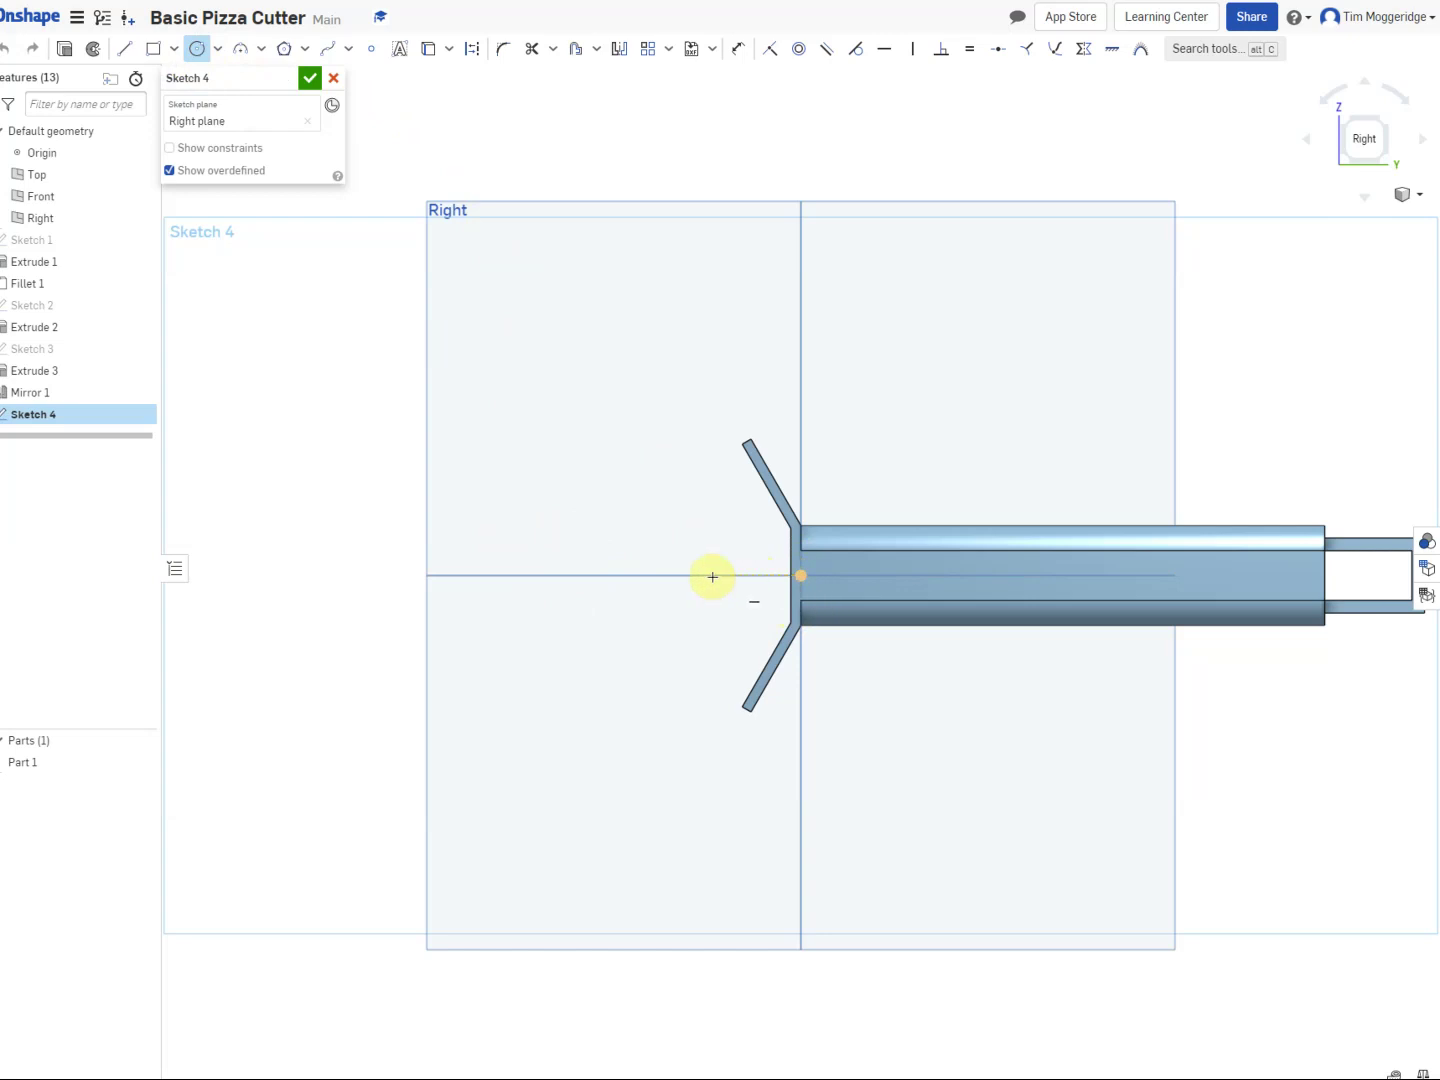
left_click(593, 576)
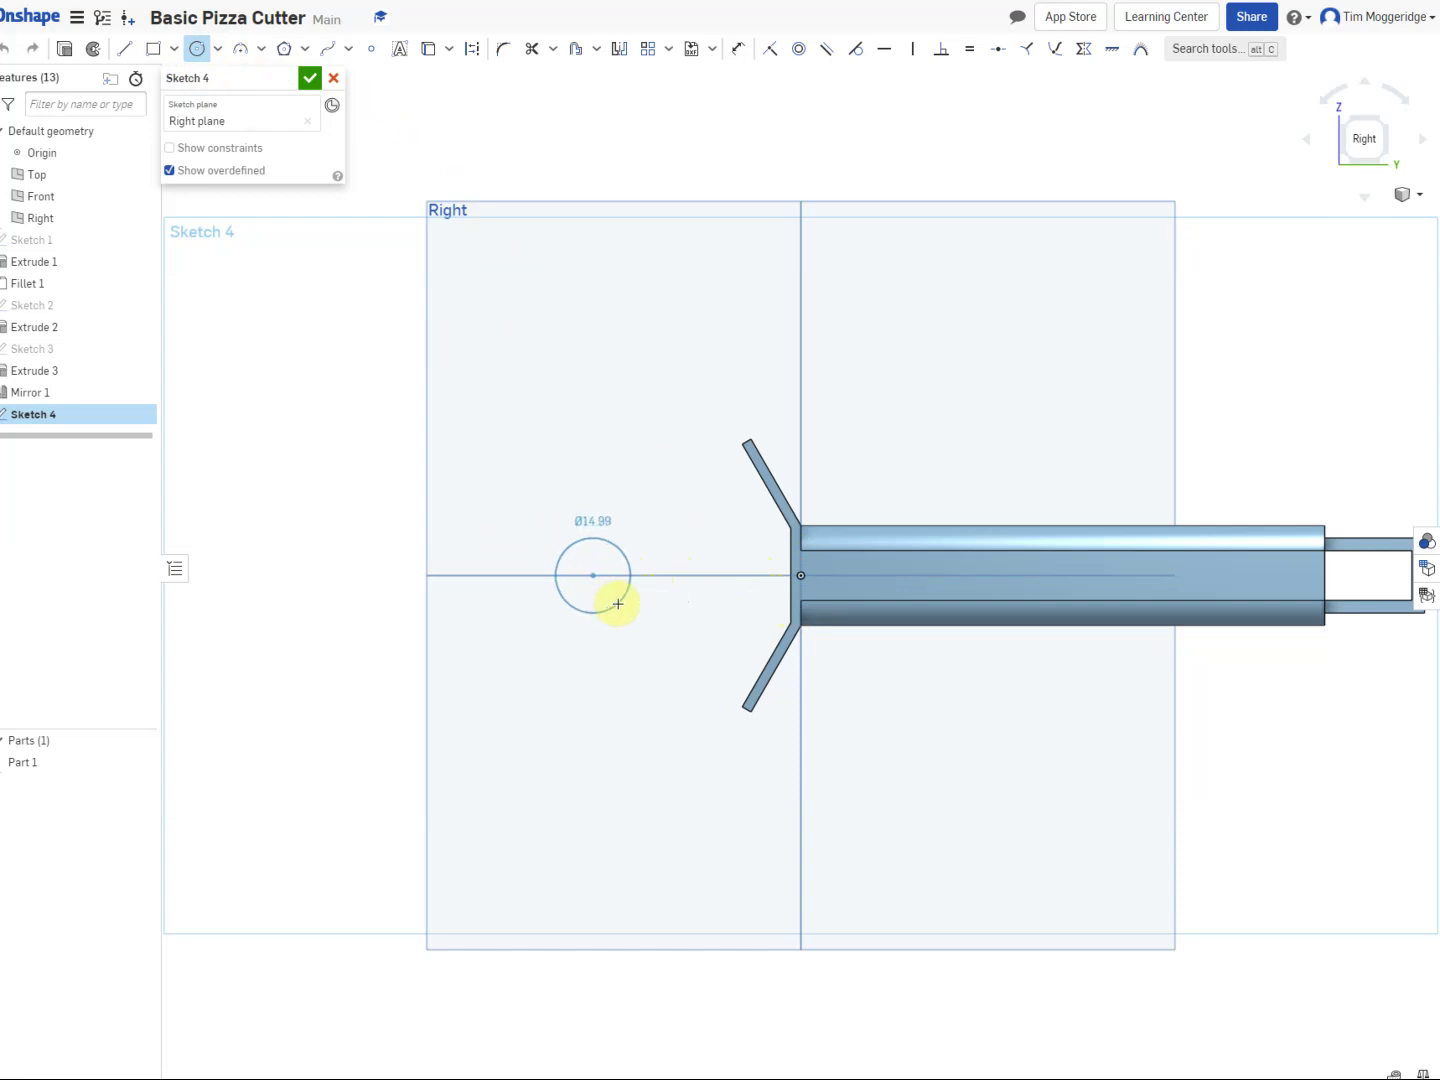
left_click(617, 604)
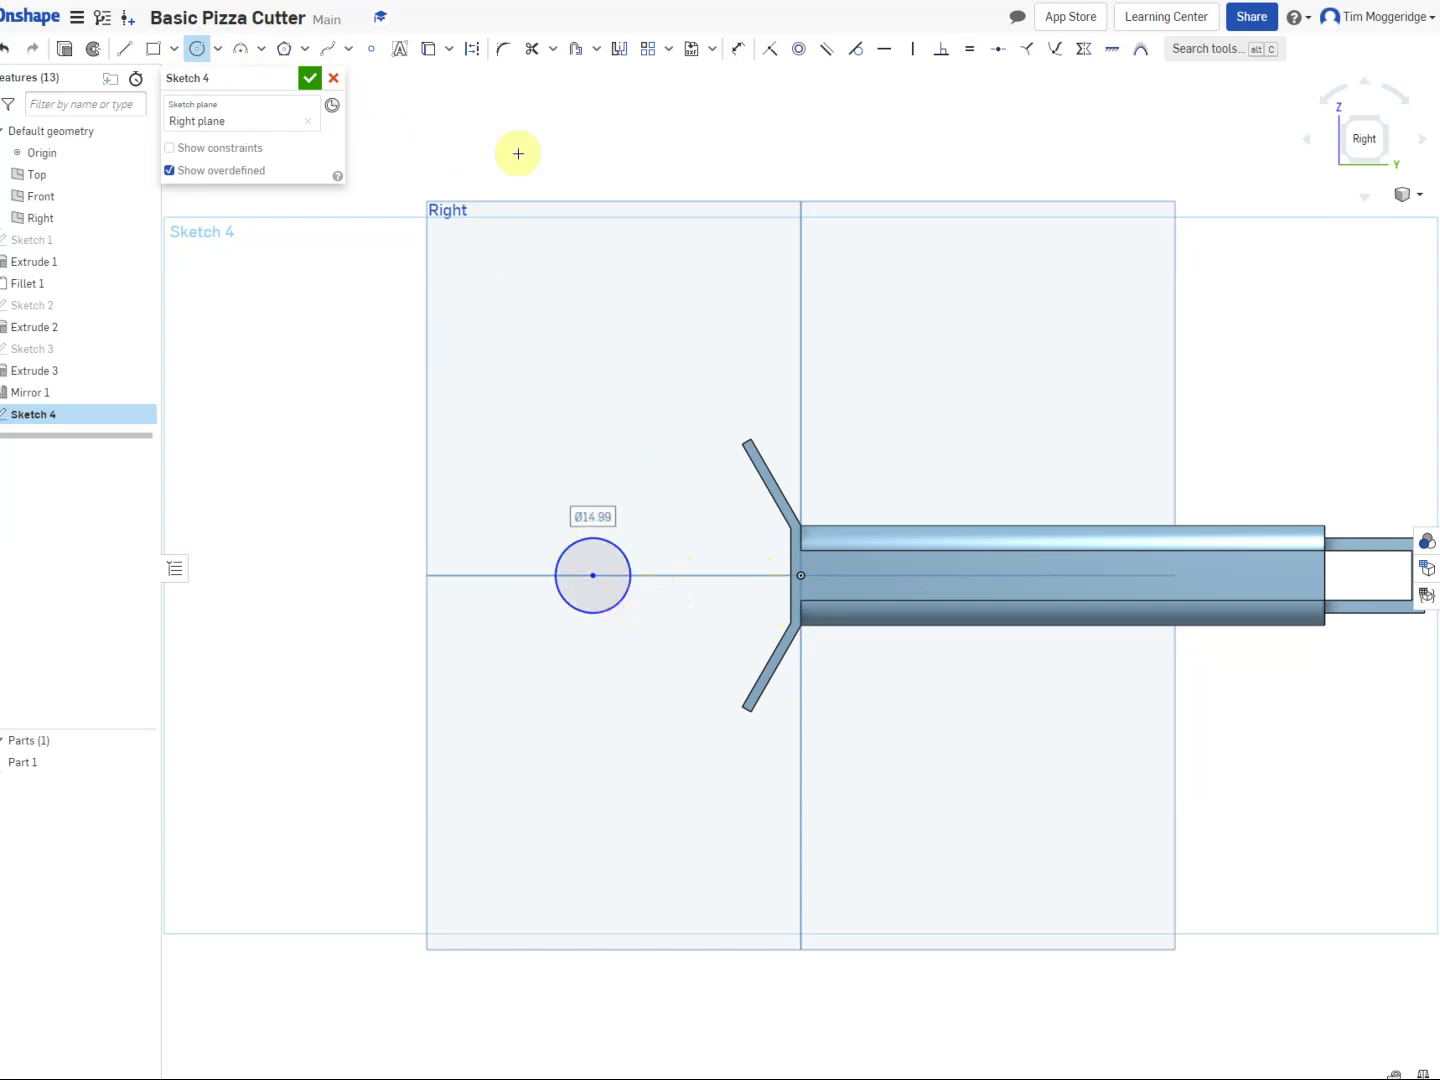
Step: Dimension the circle's centre 42 mm from the origin and set the circle's diameter to 10 mm
left_click(736, 52)
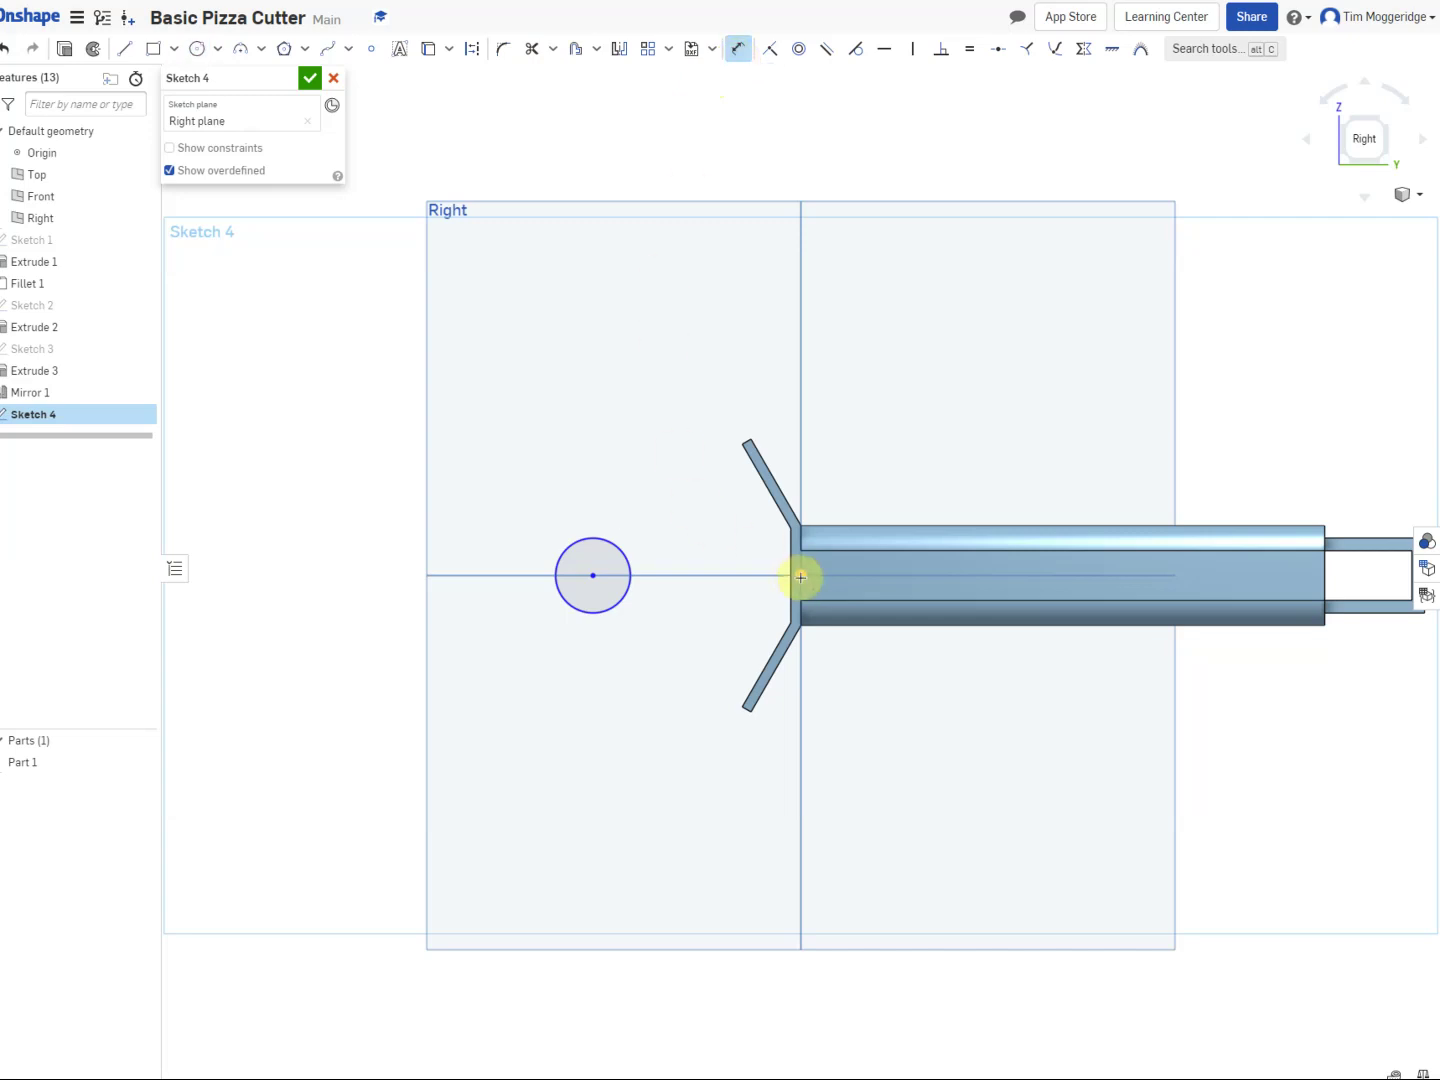
left_click(800, 576)
left_click(595, 576)
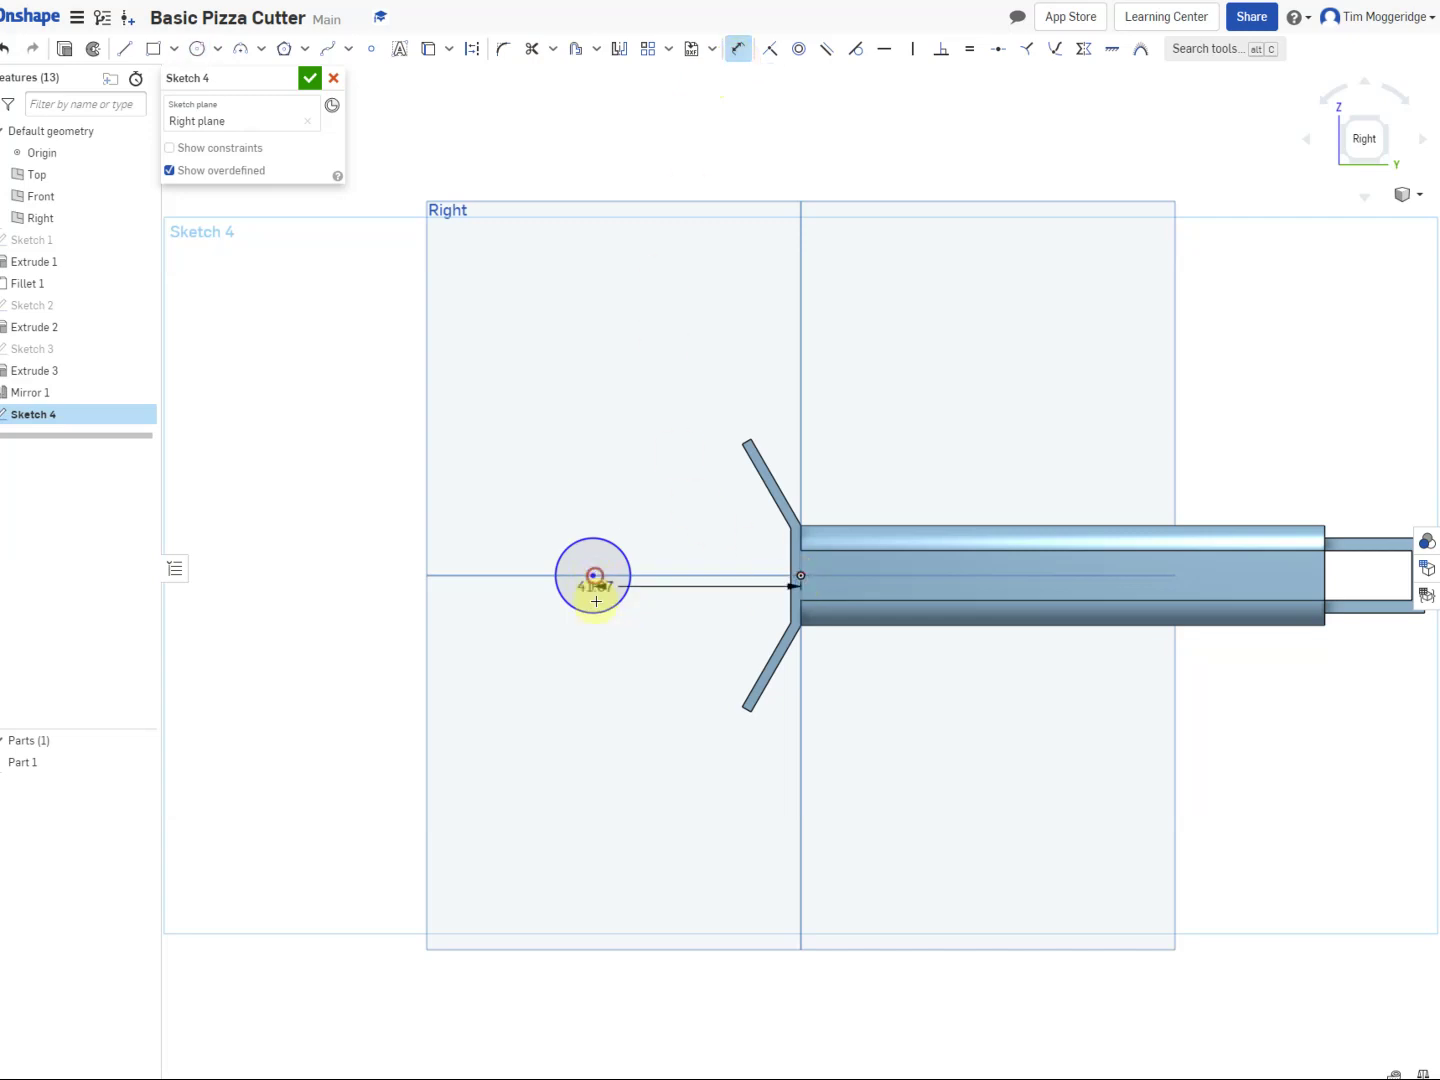
left_click(689, 653)
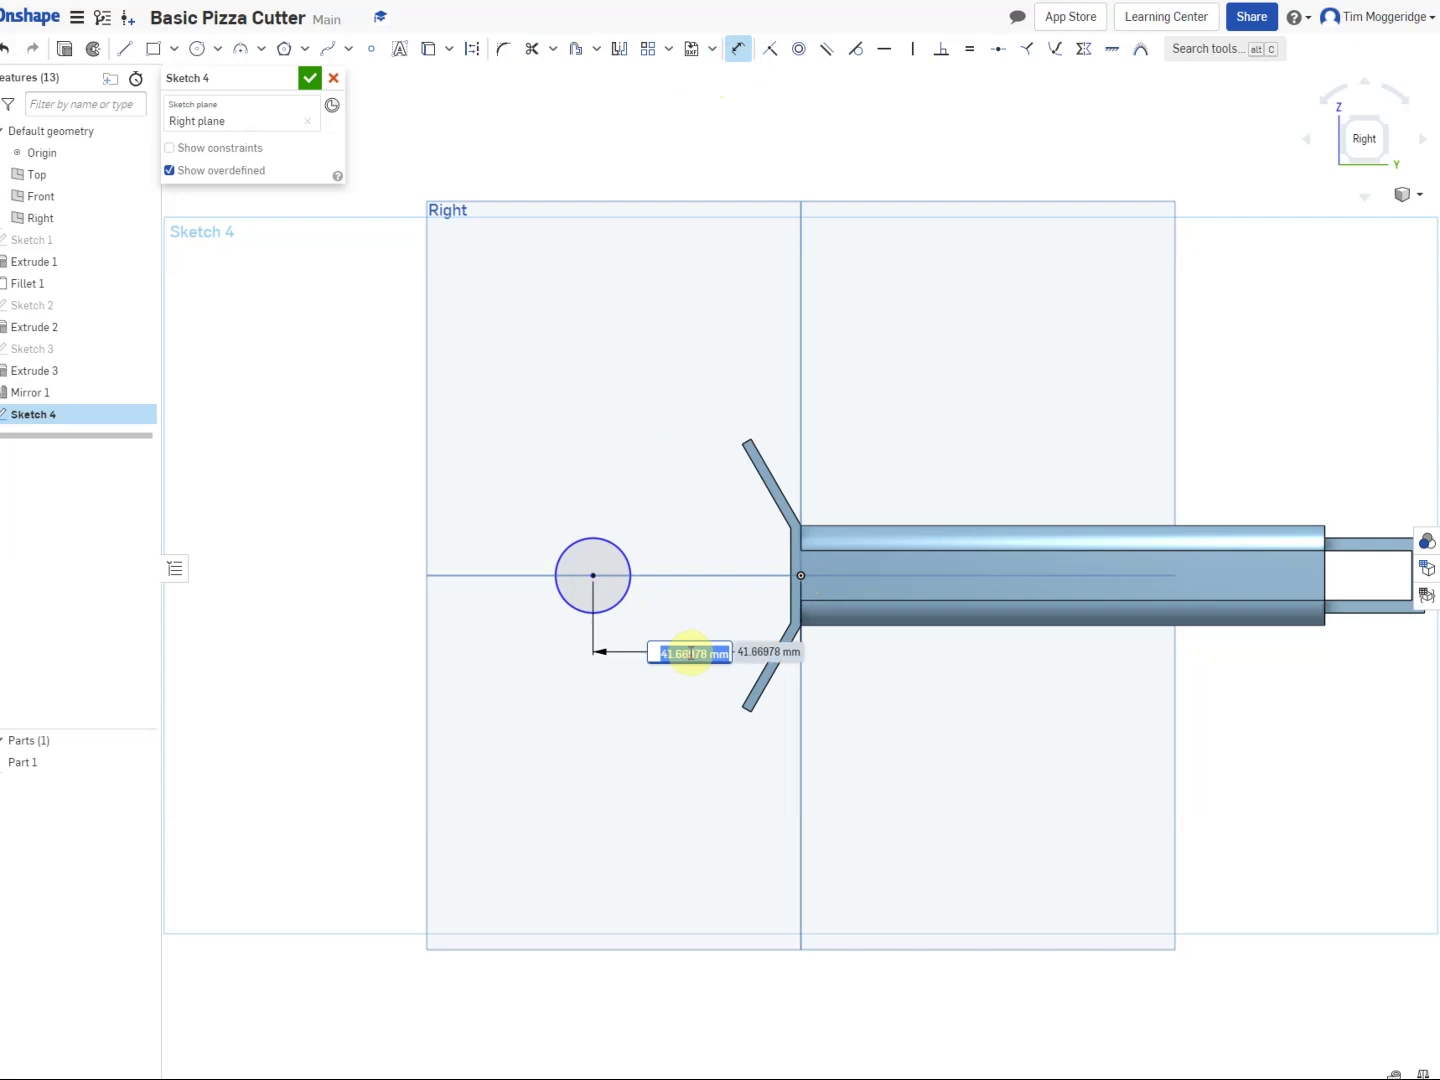
type("42")
key("Return")
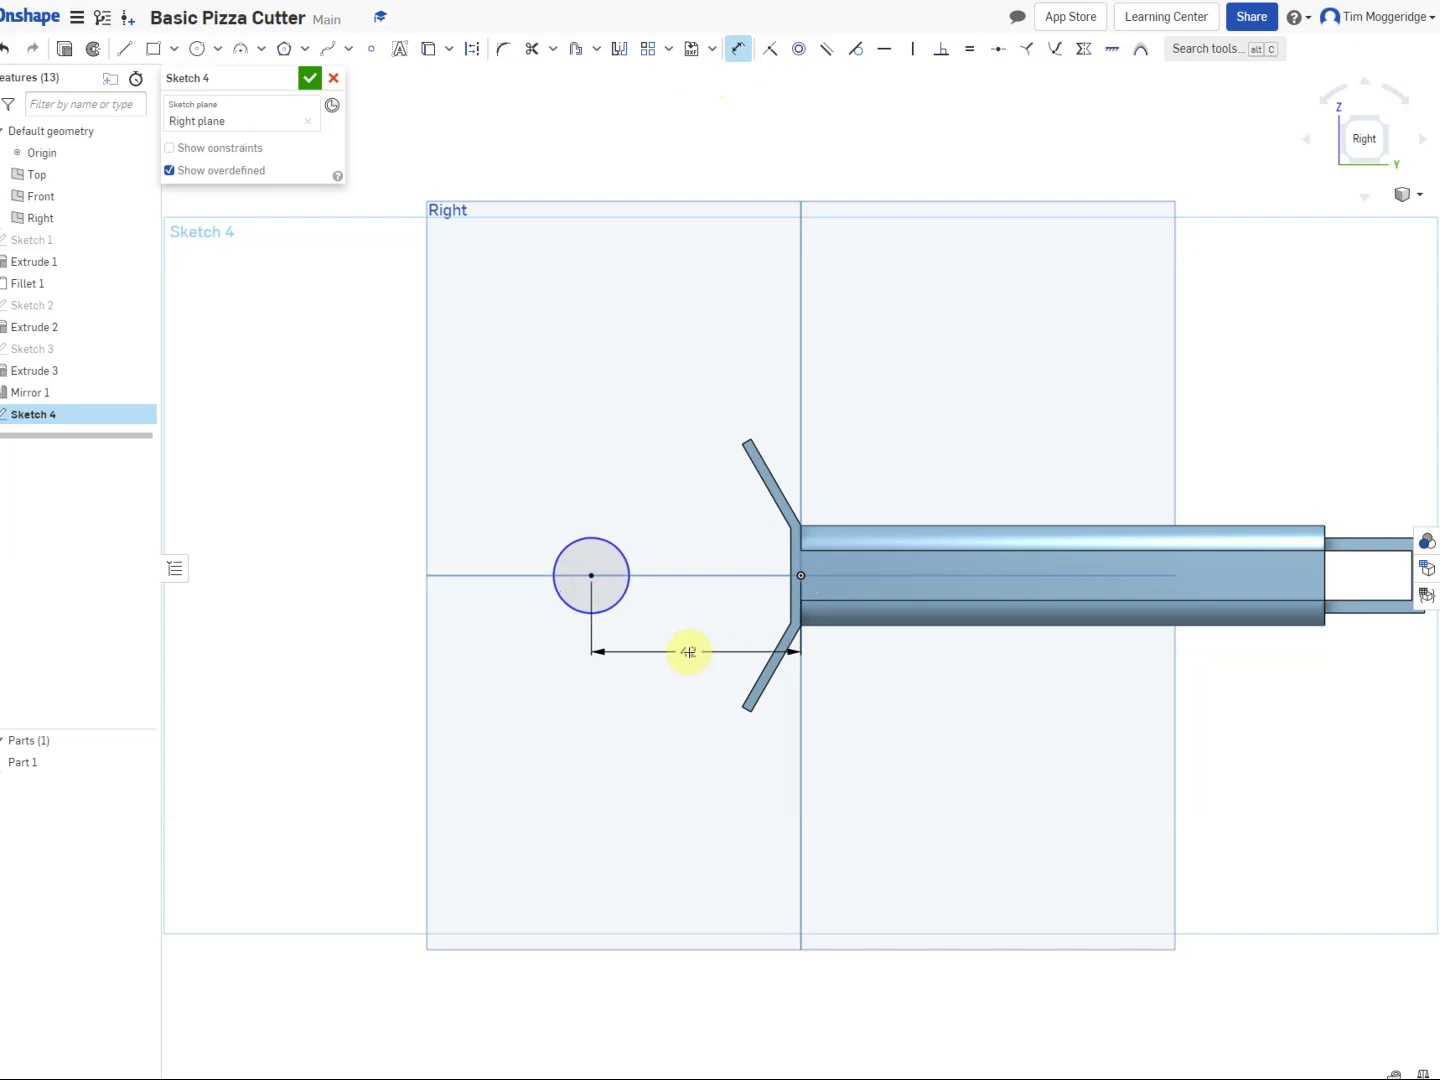
left_click(562, 604)
left_click(500, 666)
type("10")
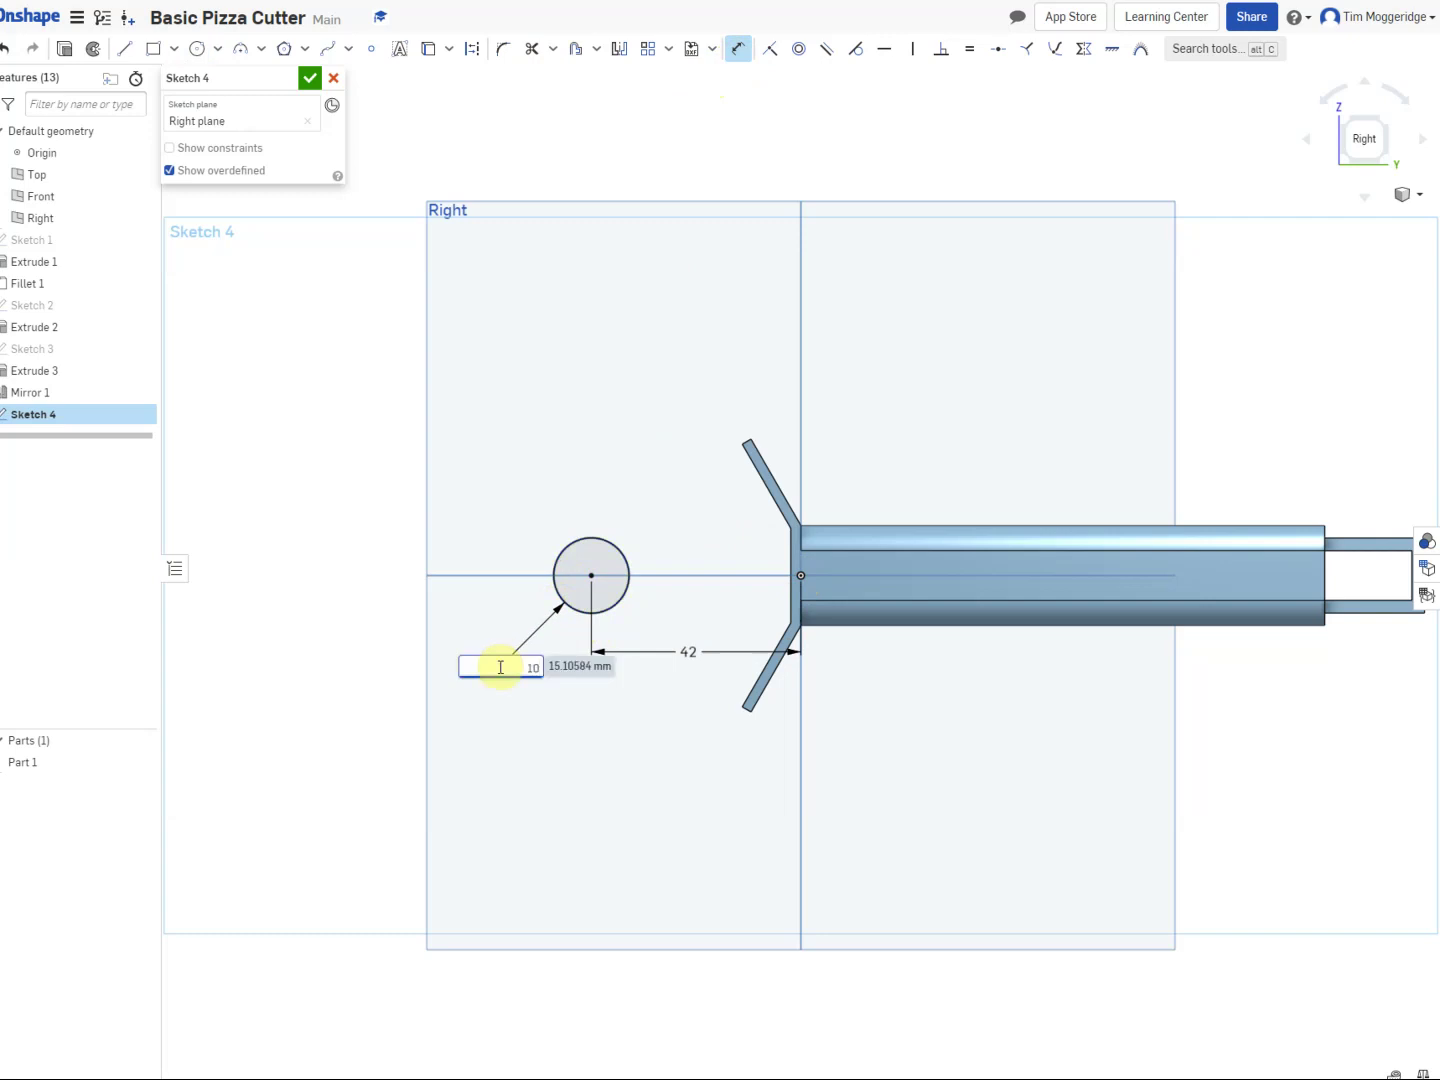
key("Return")
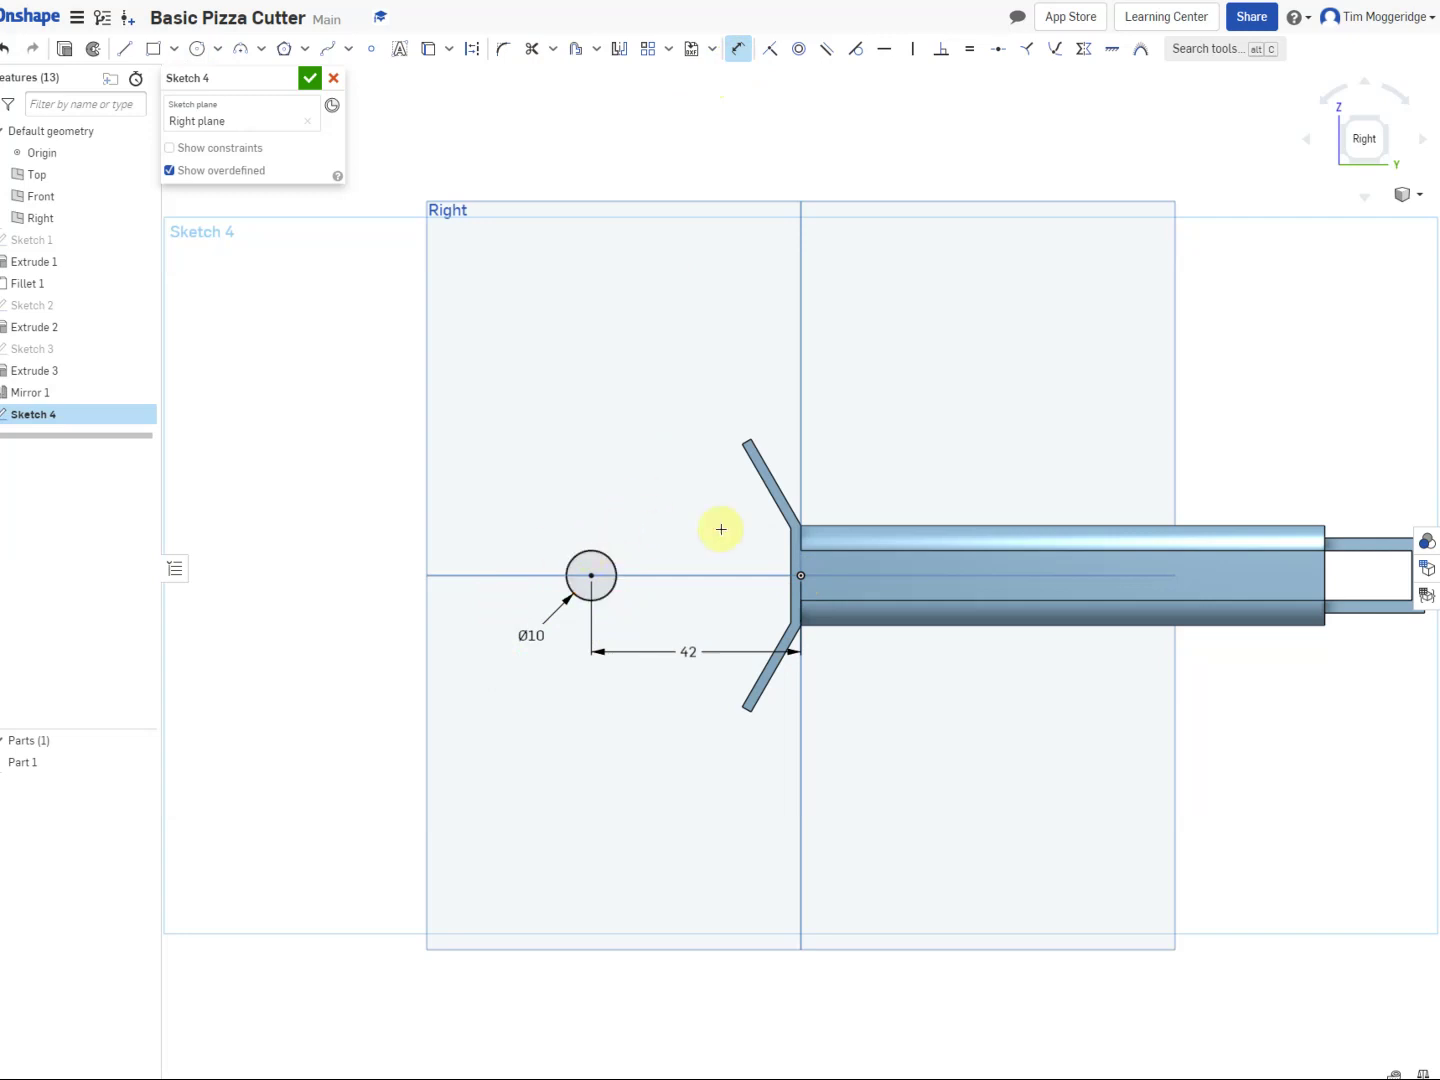
Step: Draw connected lines from the horizontal axis beside the holder: about 8 mm vertical, about 26 mm horizontal, and about 15 mm sloping tangent to the circle
left_click(121, 50)
scroll(800, 585, "up", 4)
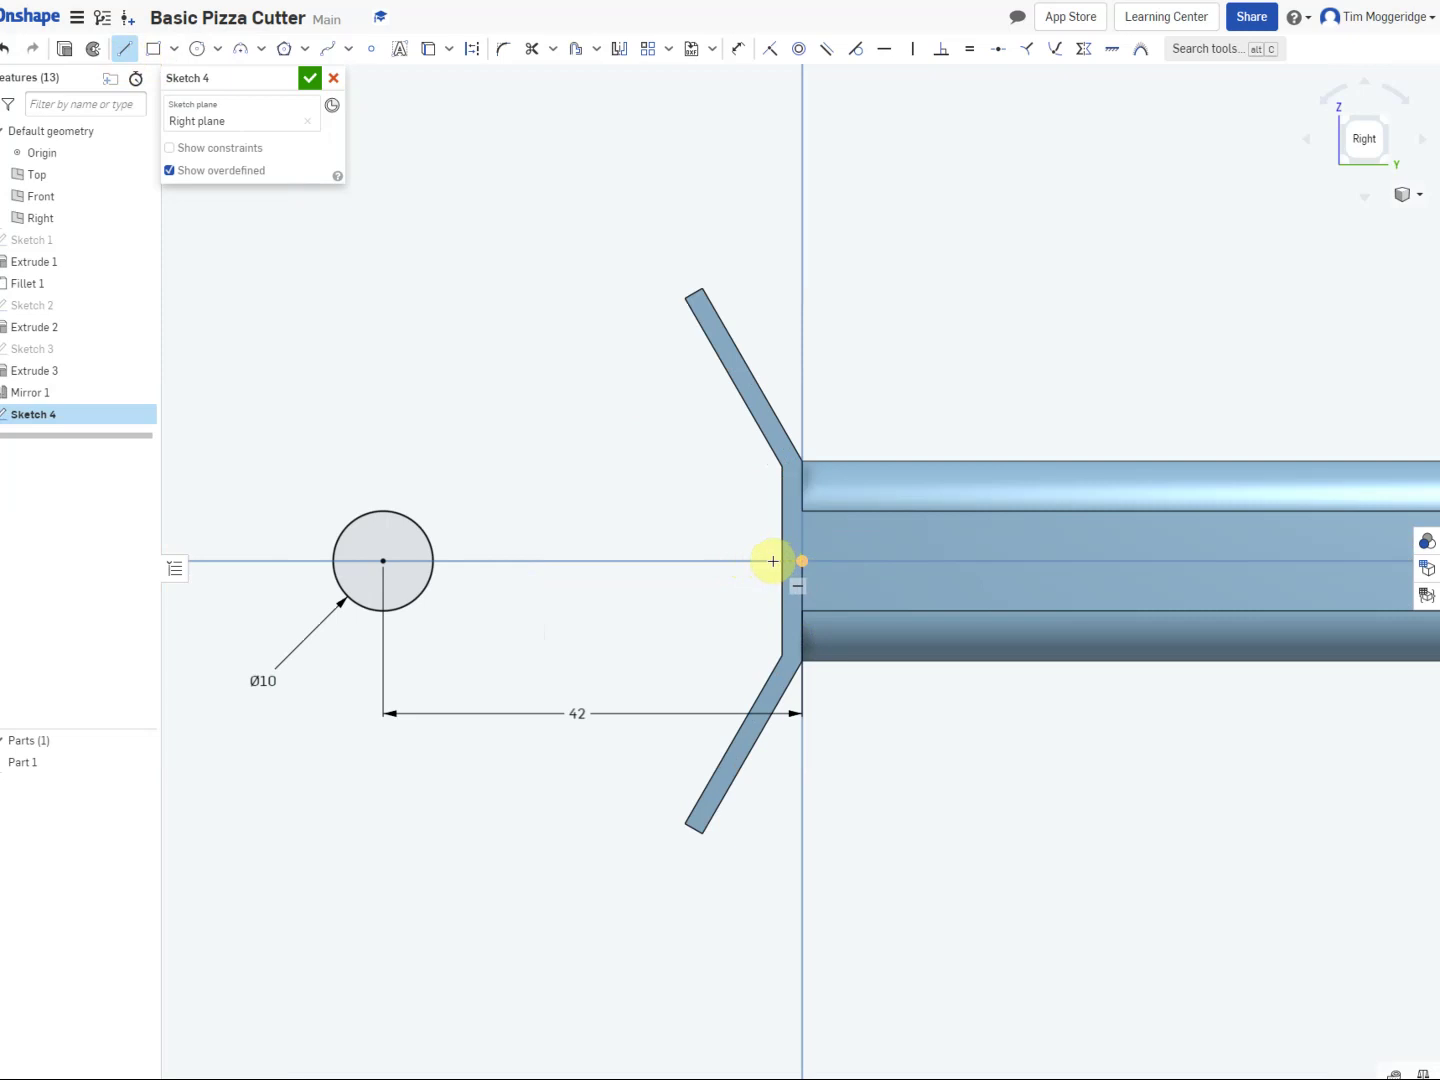
left_click(773, 562)
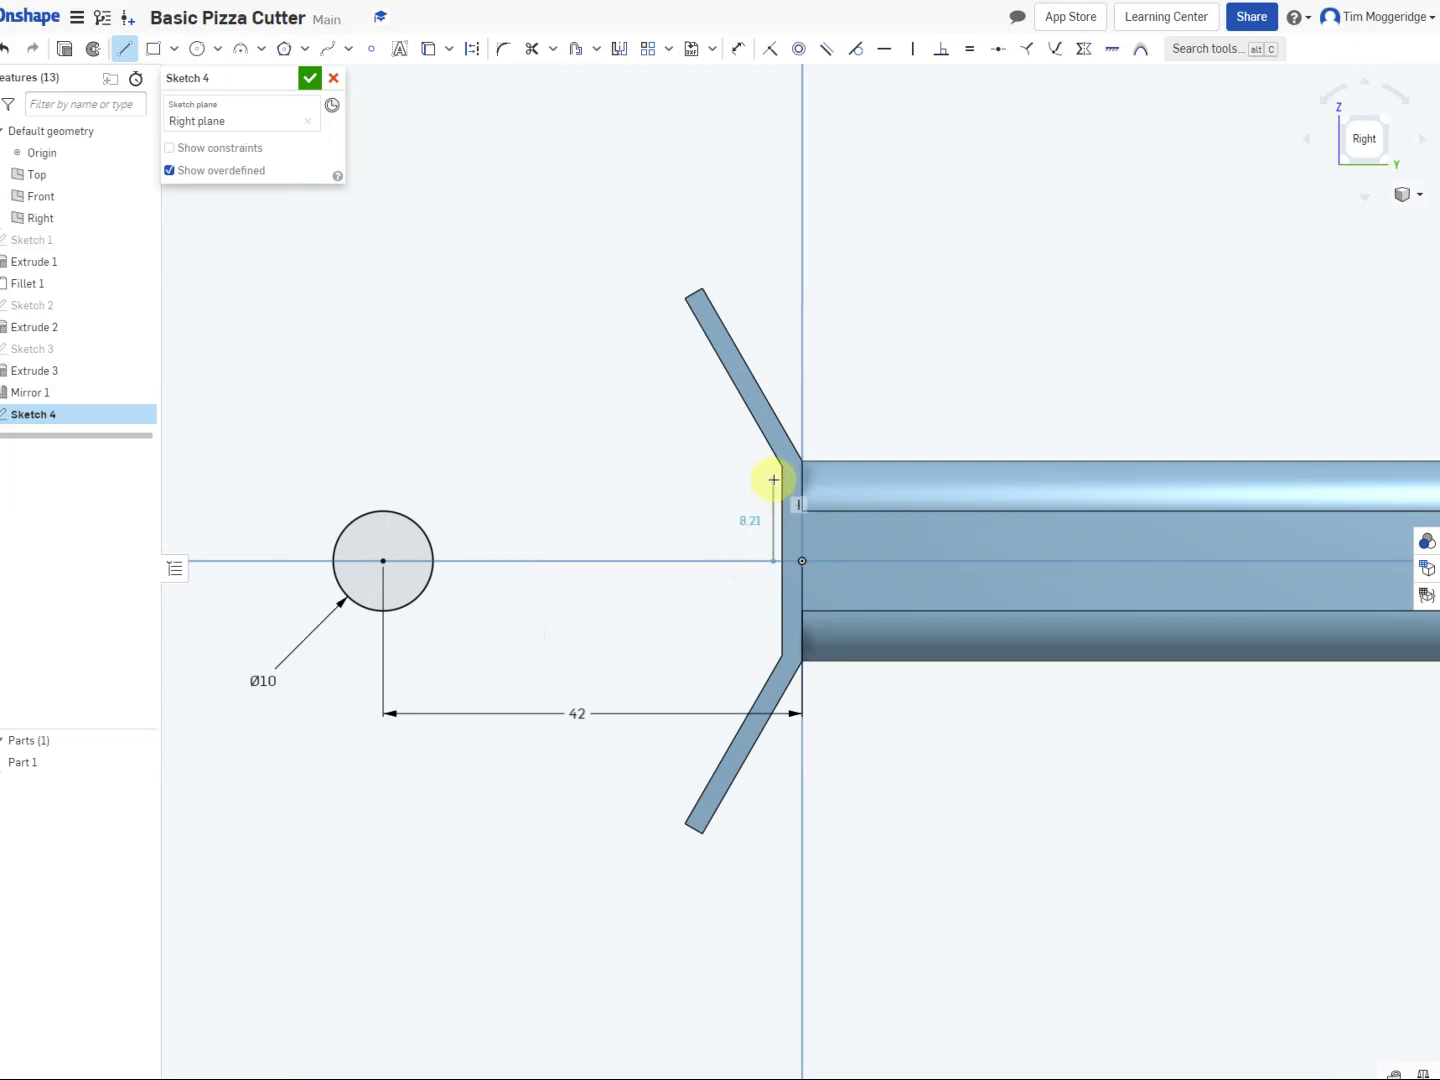
left_click(773, 481)
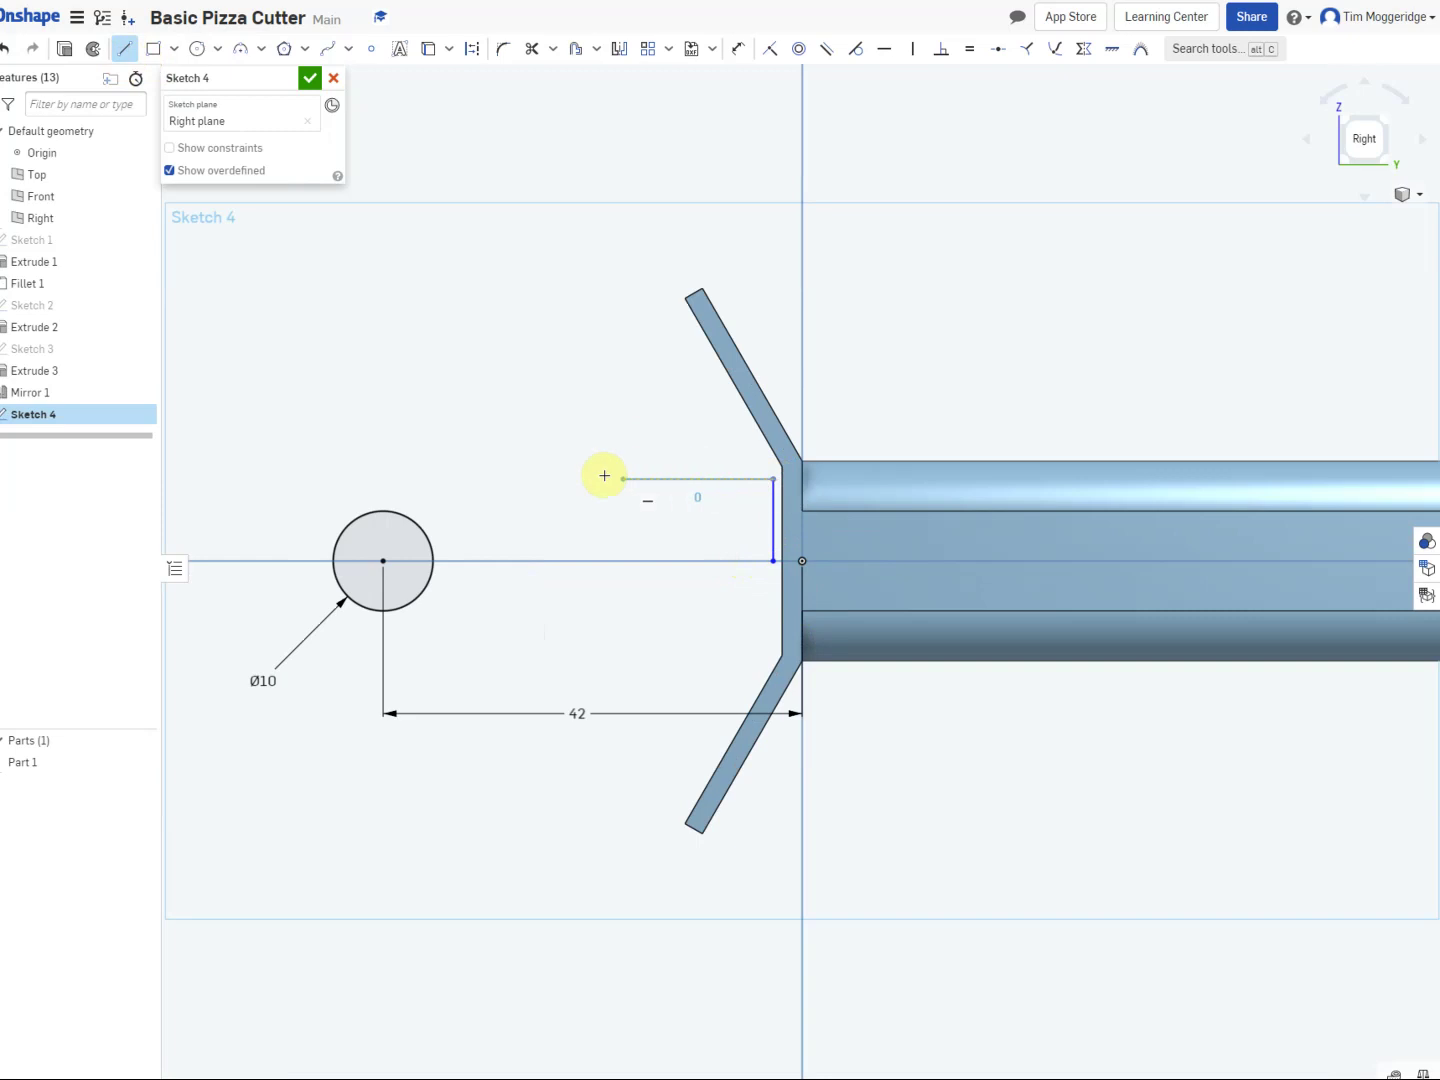
left_click(520, 478)
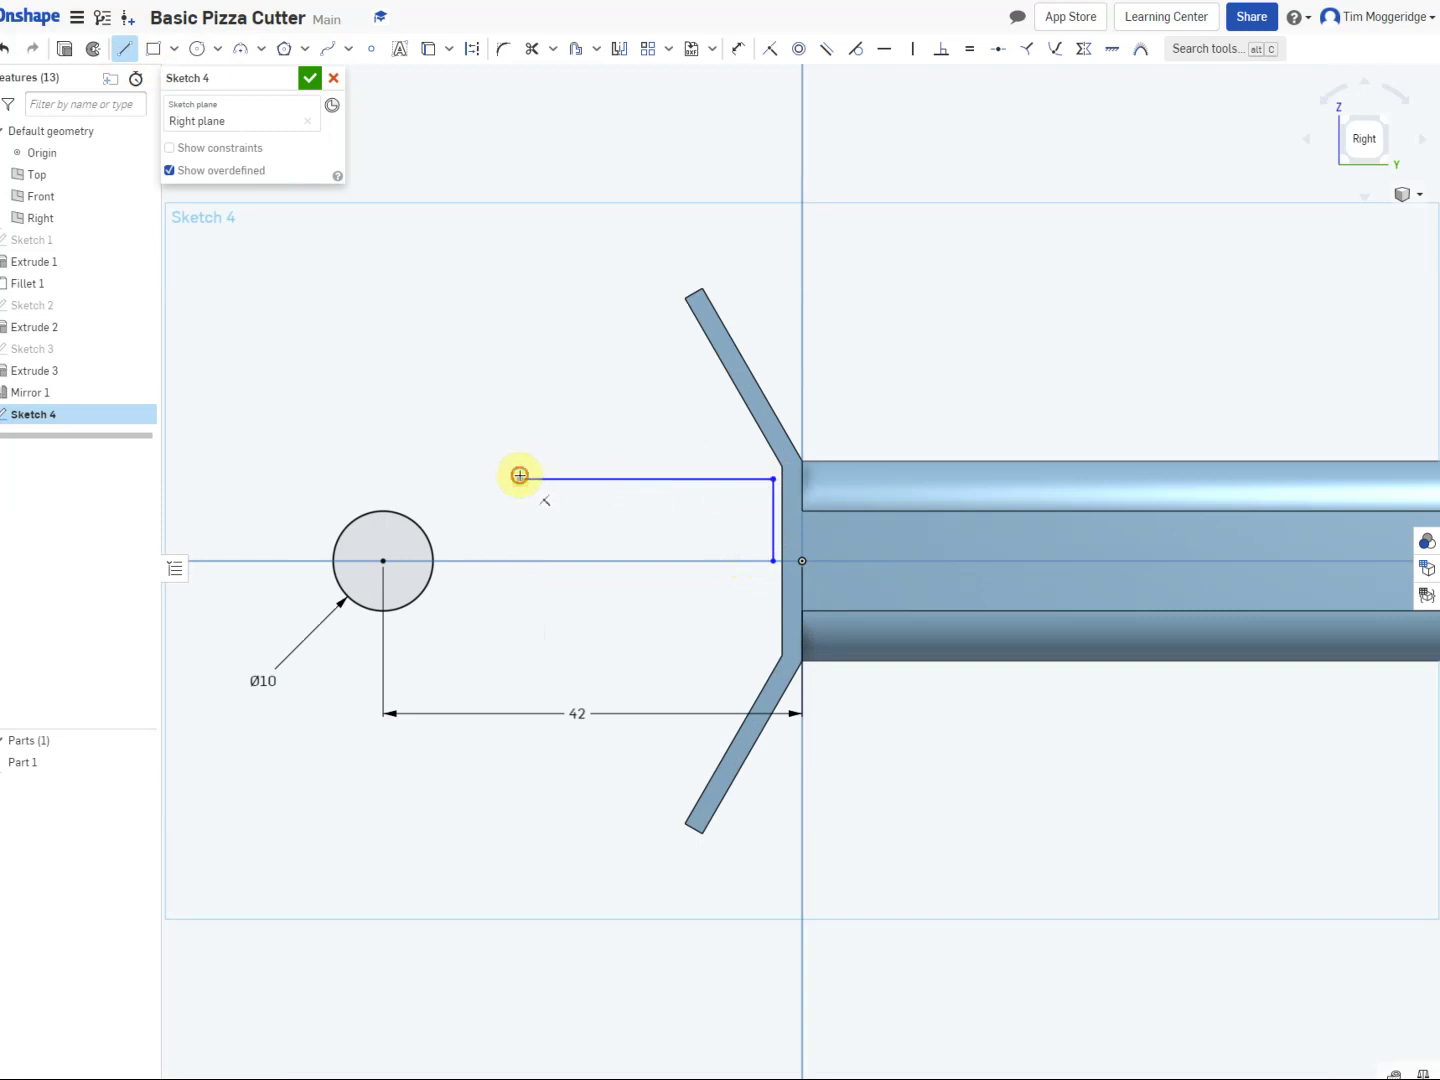
left_click(376, 512)
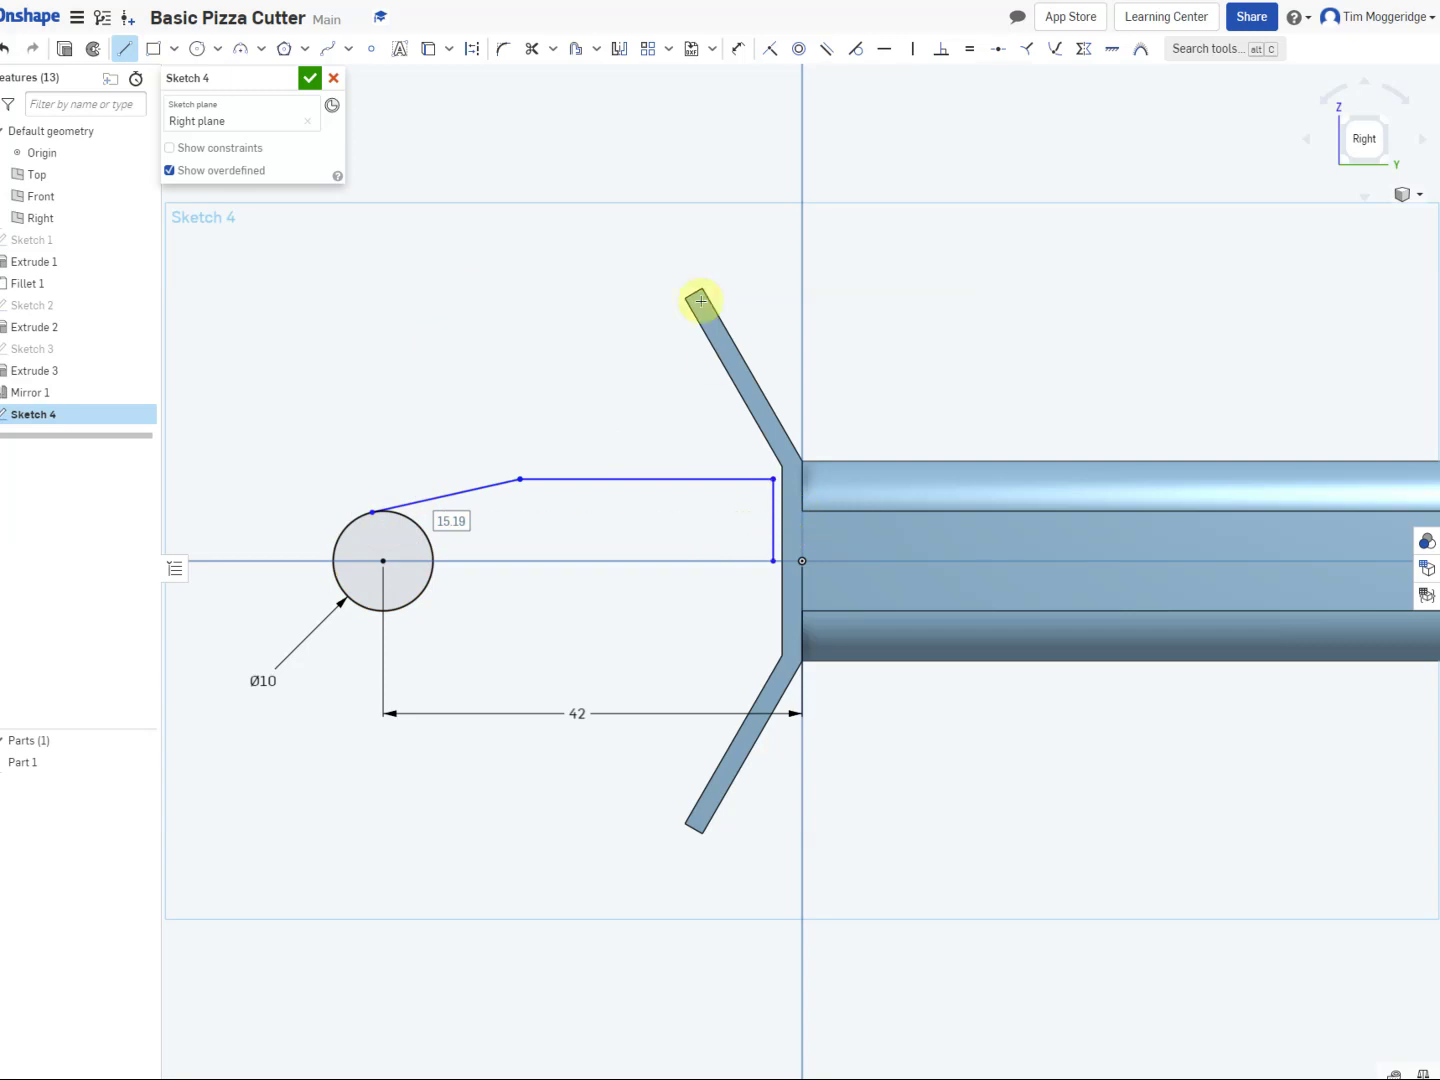
Step: Make the short vertical sketch line coincident with the front edge of the holder's flat base
left_click(773, 50)
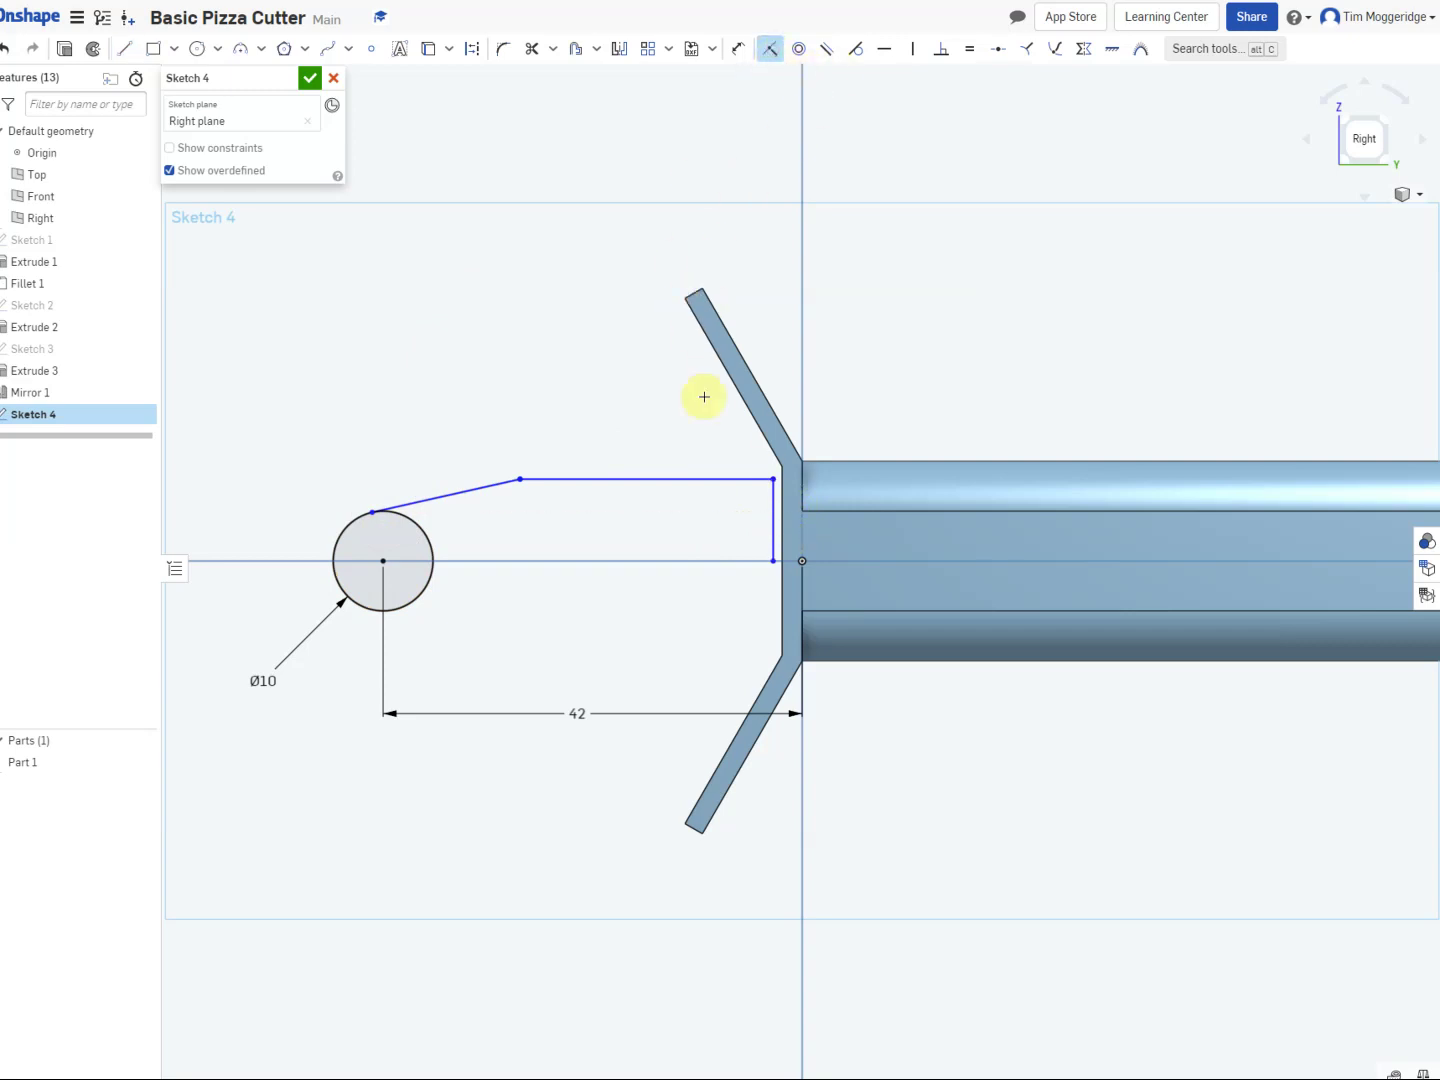
left_click(774, 520)
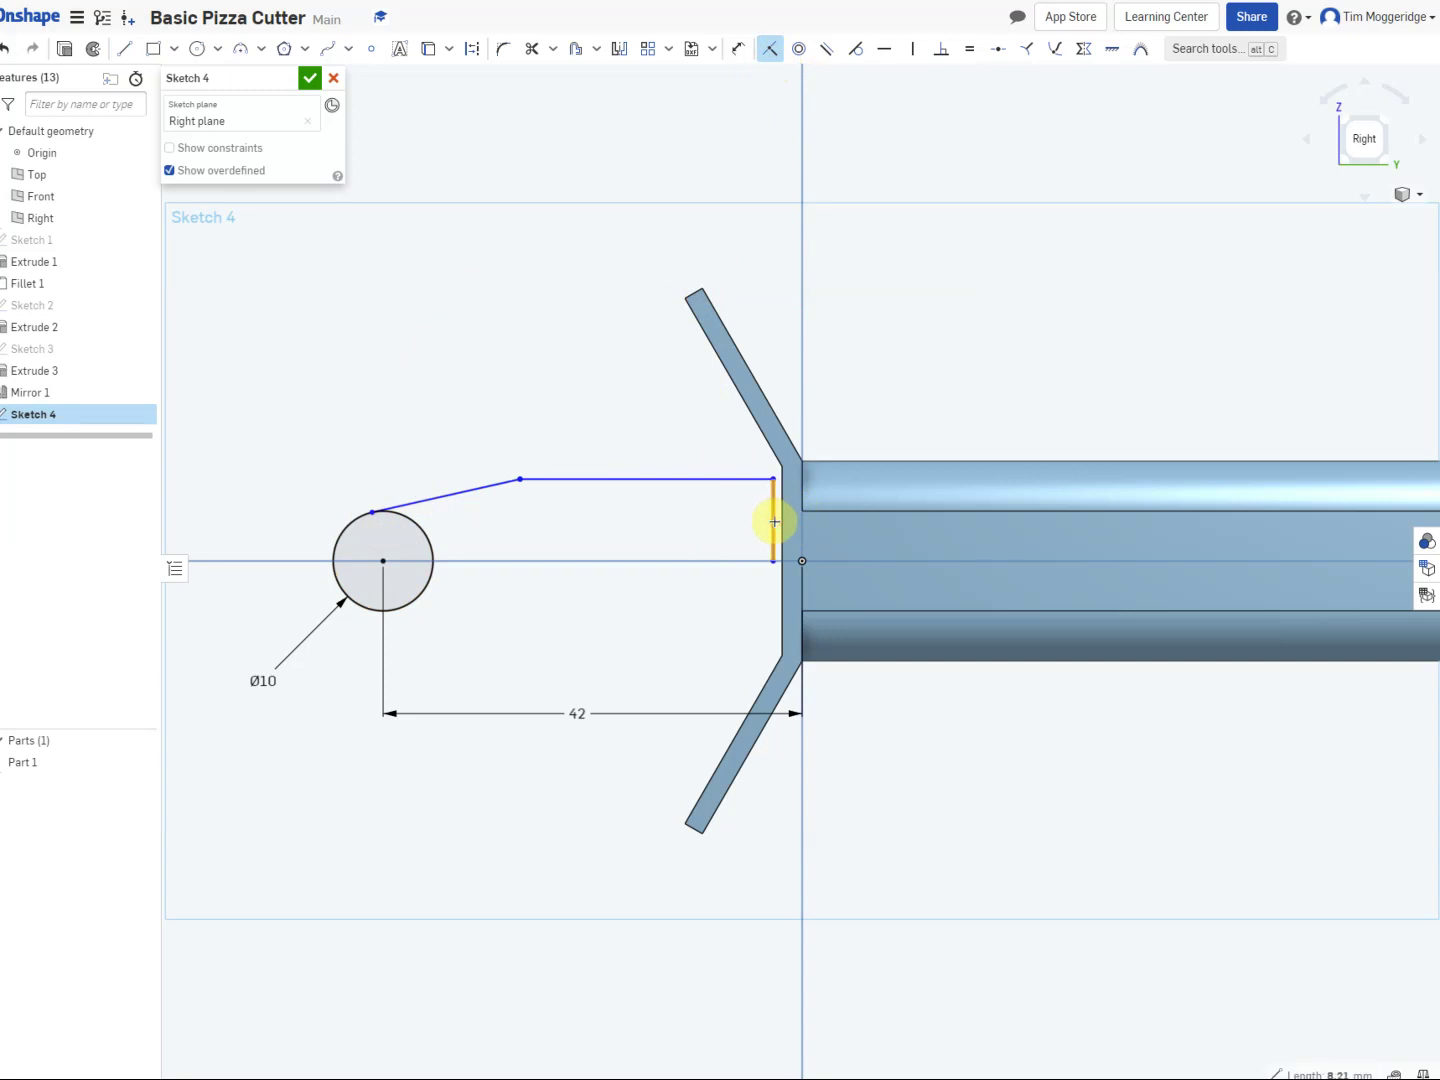
left_click(781, 520)
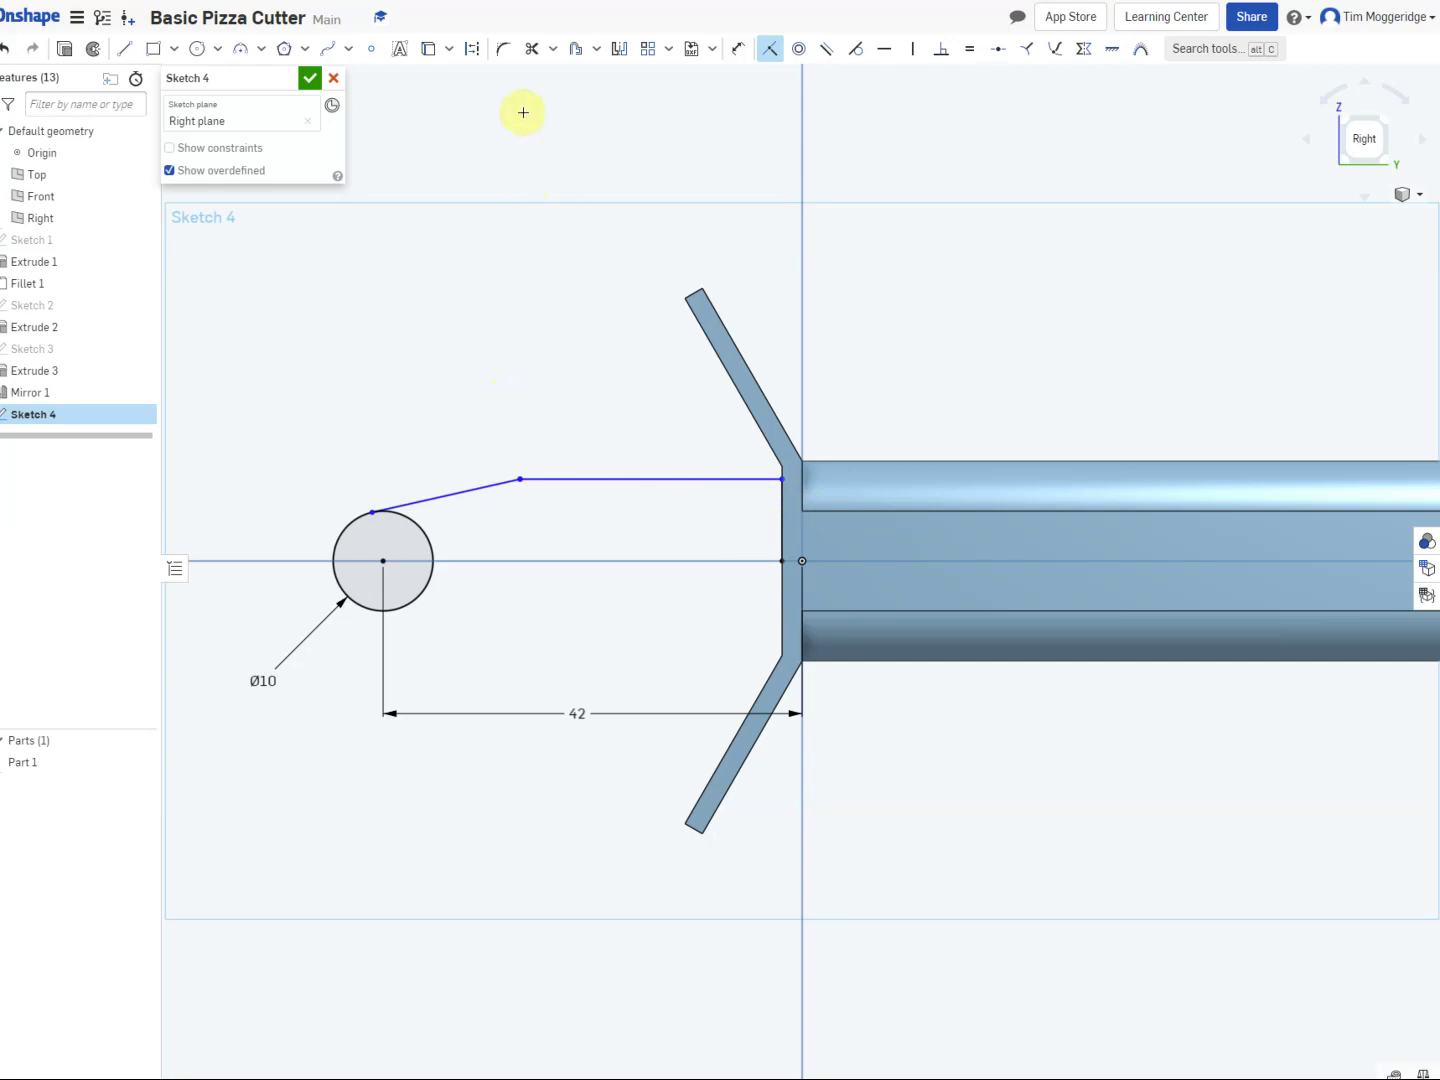
Step: Dimension the short vertical line to 7 mm and the horizontal line to 20 mm
left_click(740, 55)
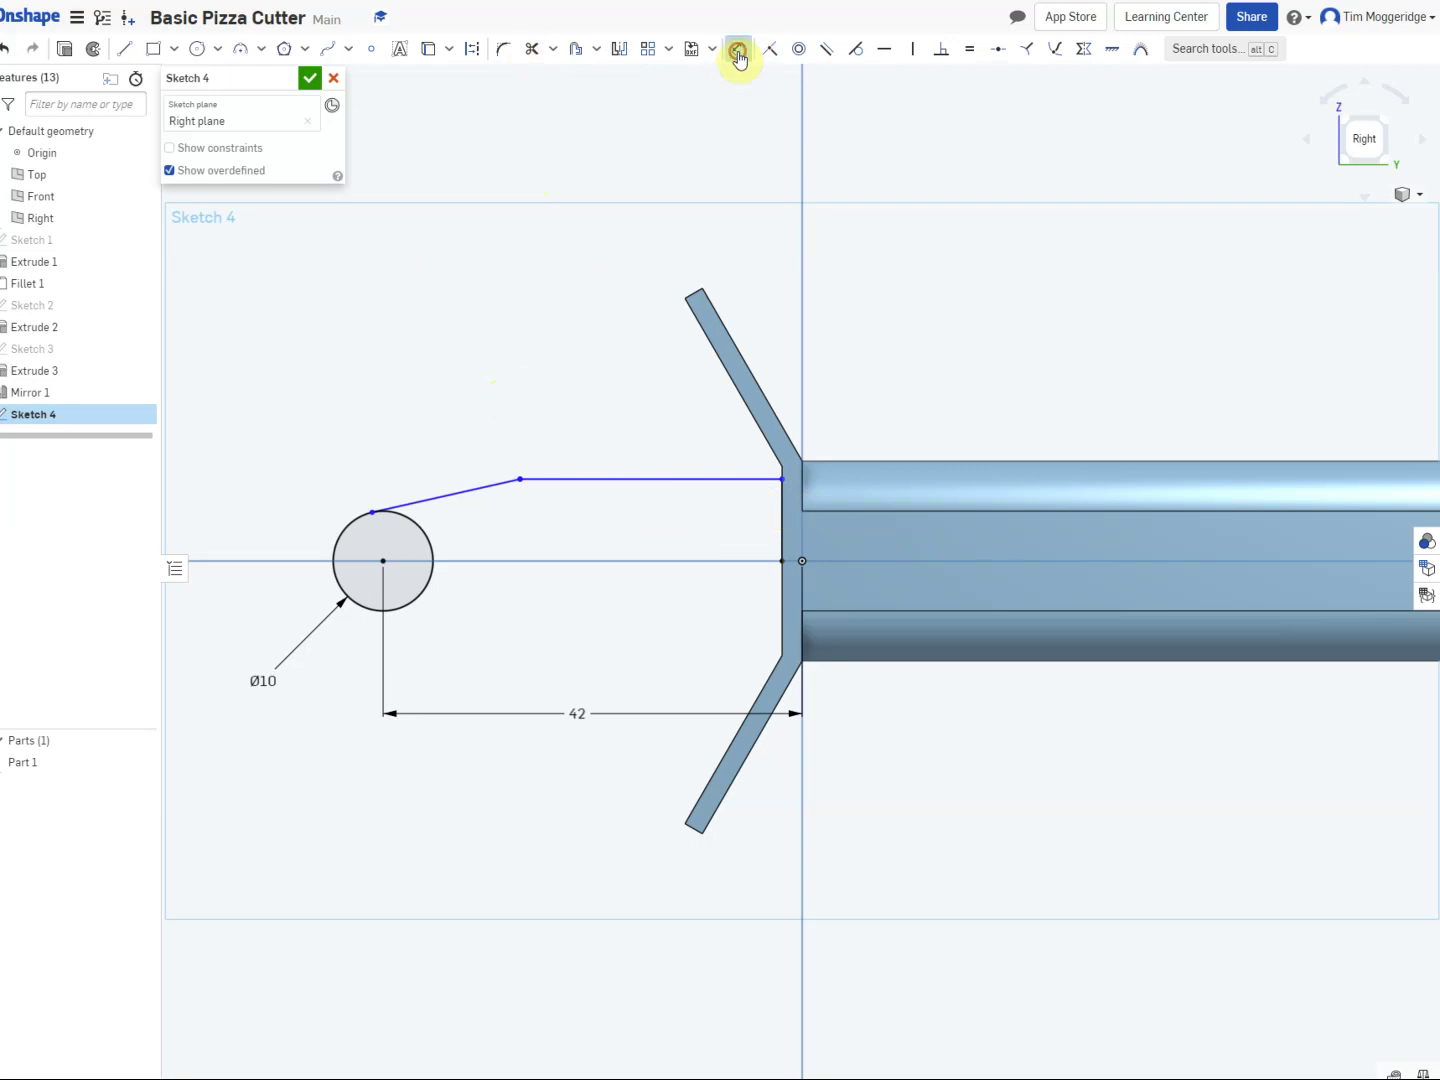
left_click(782, 521)
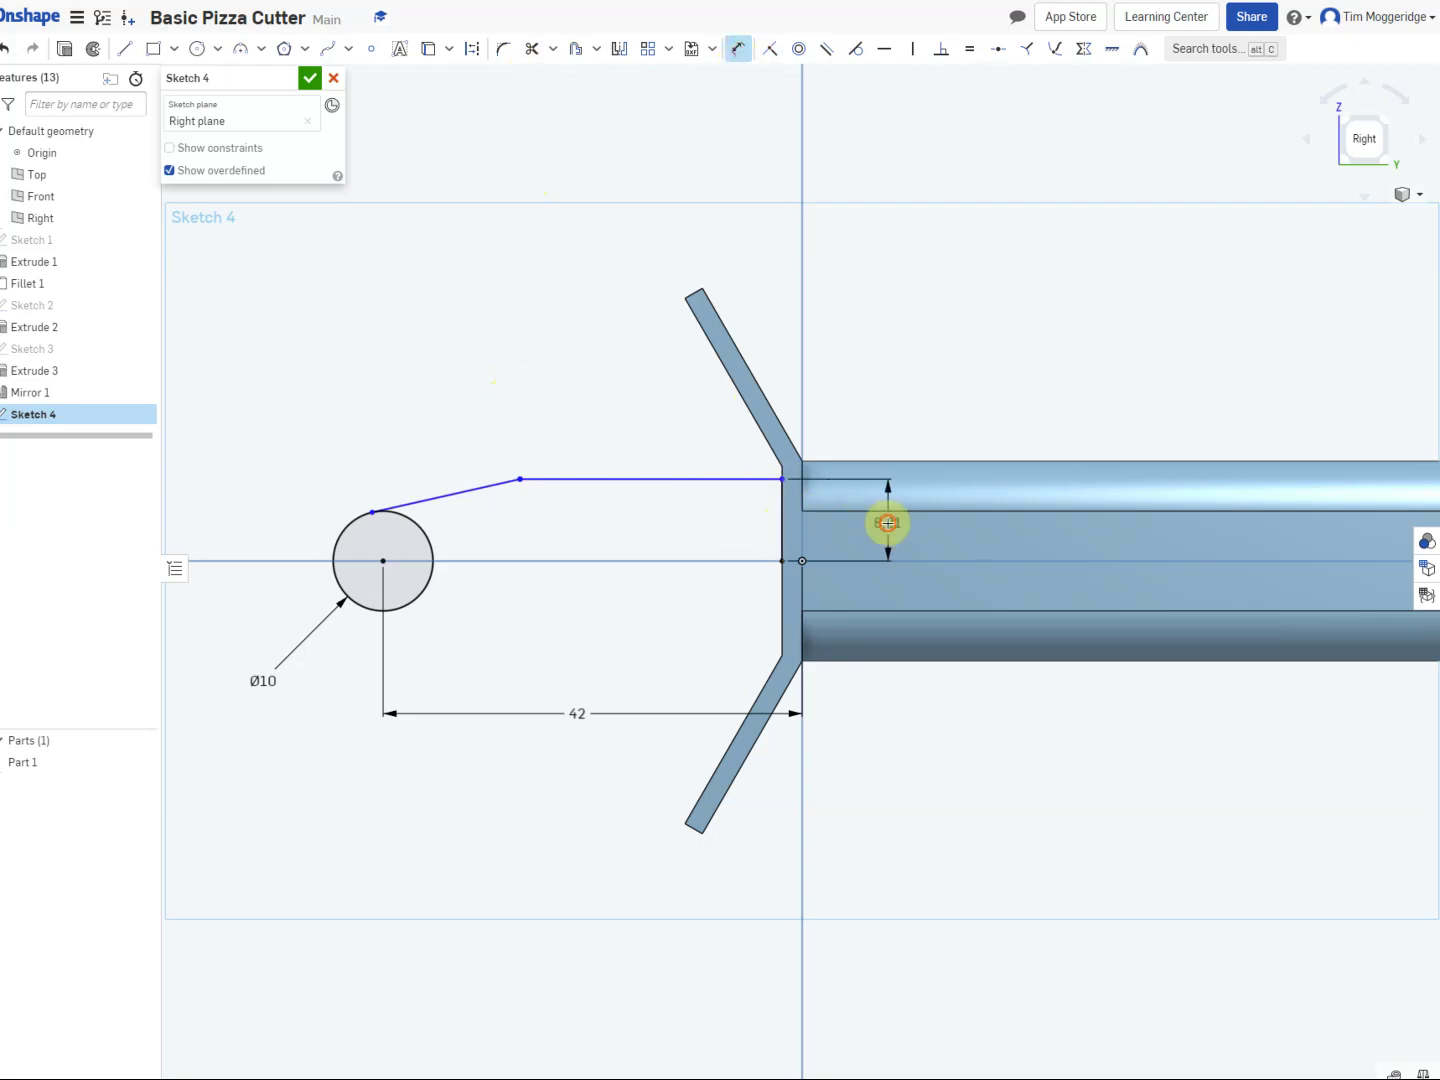
left_click(886, 523)
key("Return")
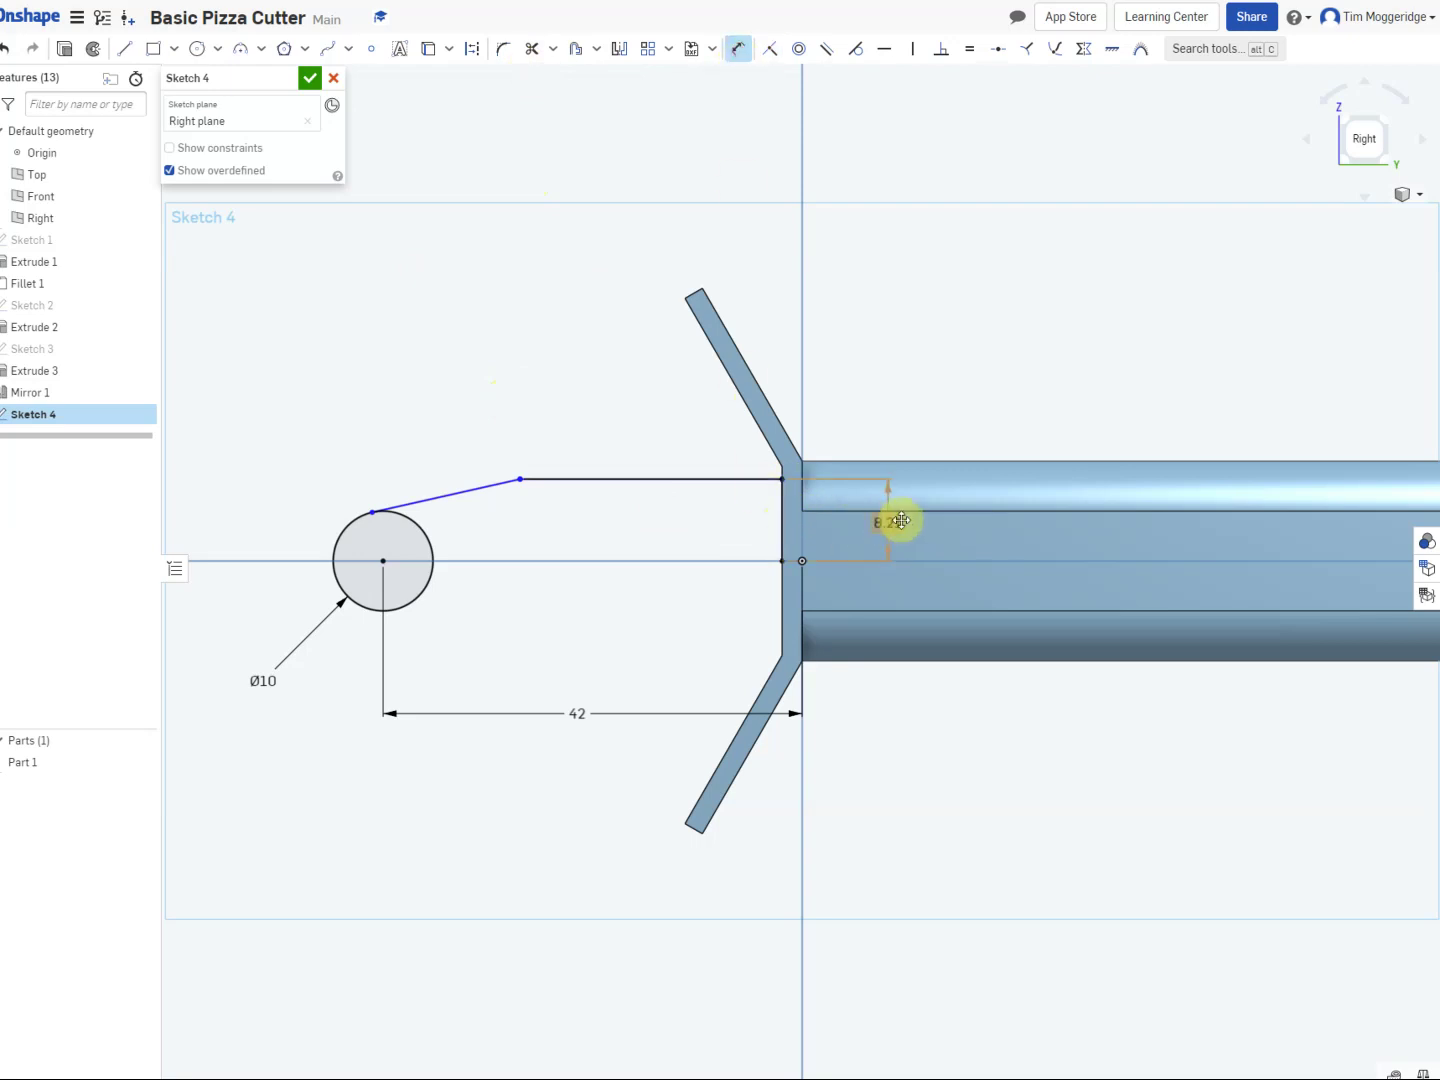
left_click(661, 490)
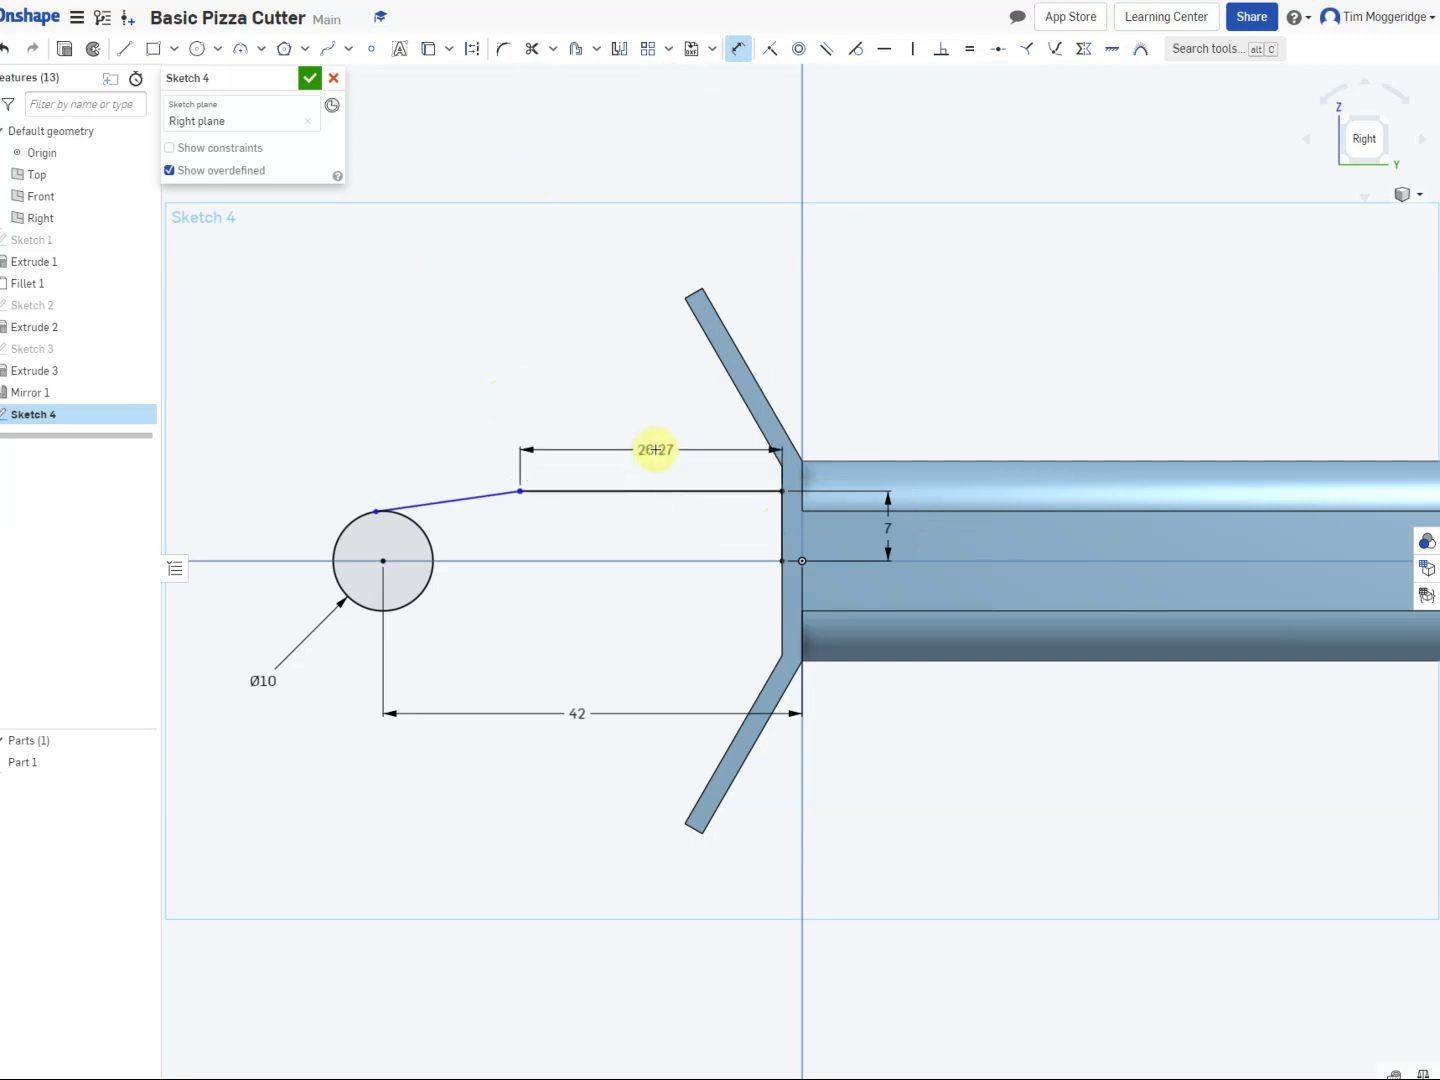
left_click(655, 449)
type("20")
key("Return")
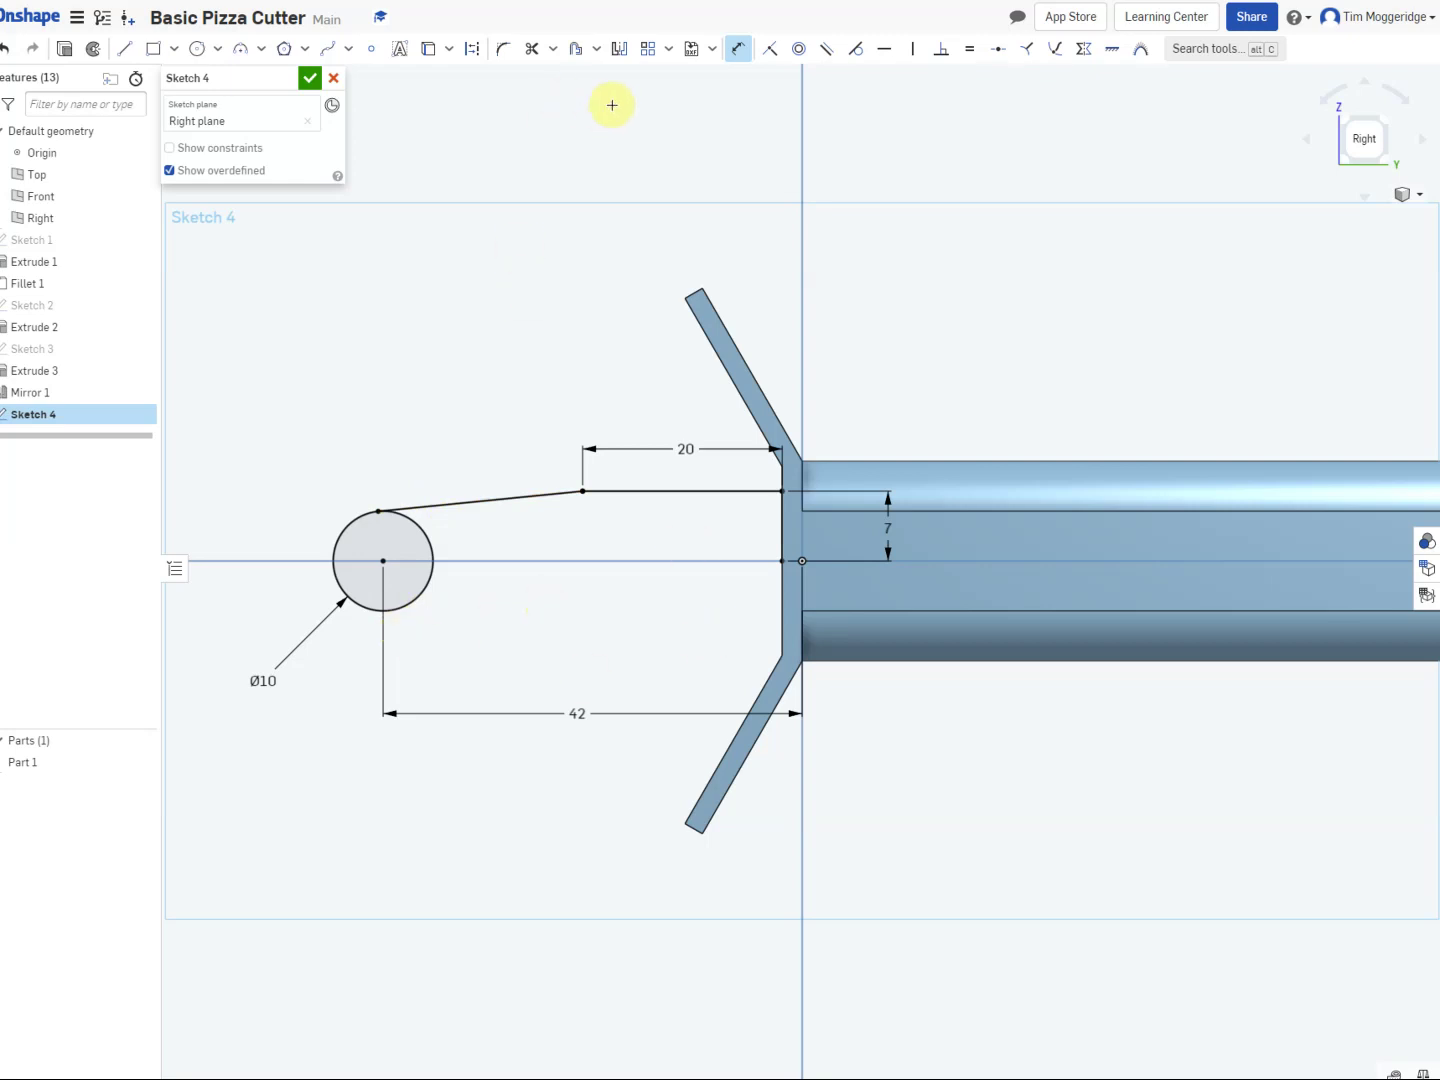
Step: Mirror the sloping, horizontal and vertical lines about the Top plane, and trim away the circle's inner arc
left_click(620, 55)
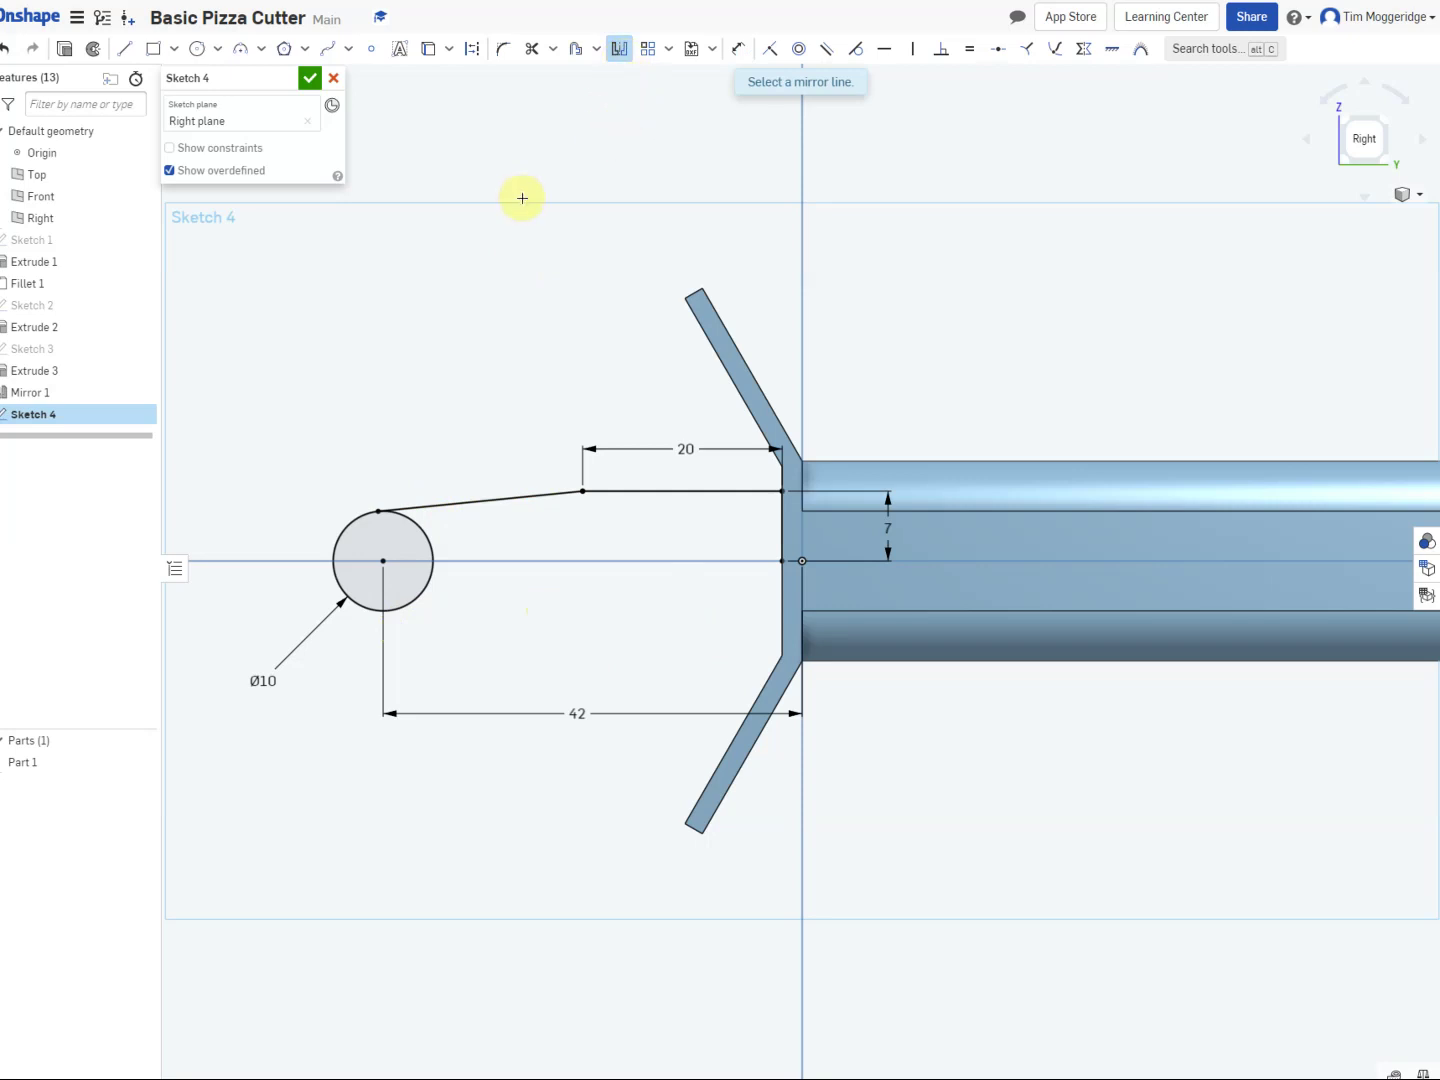
left_click(546, 562)
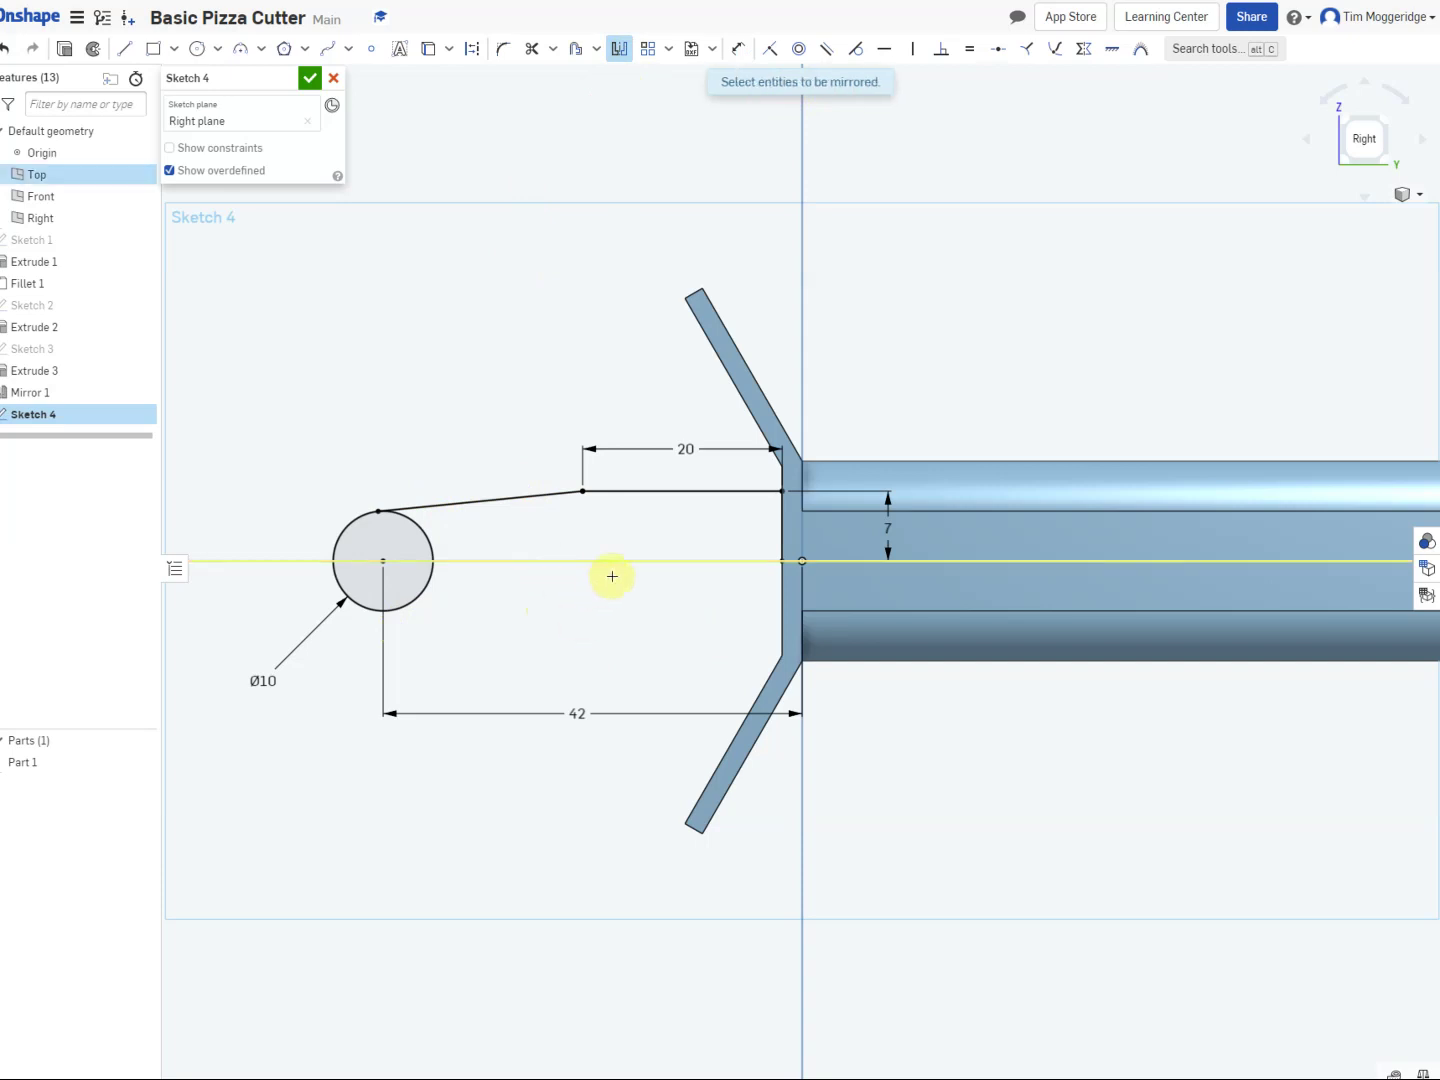
left_click(487, 500)
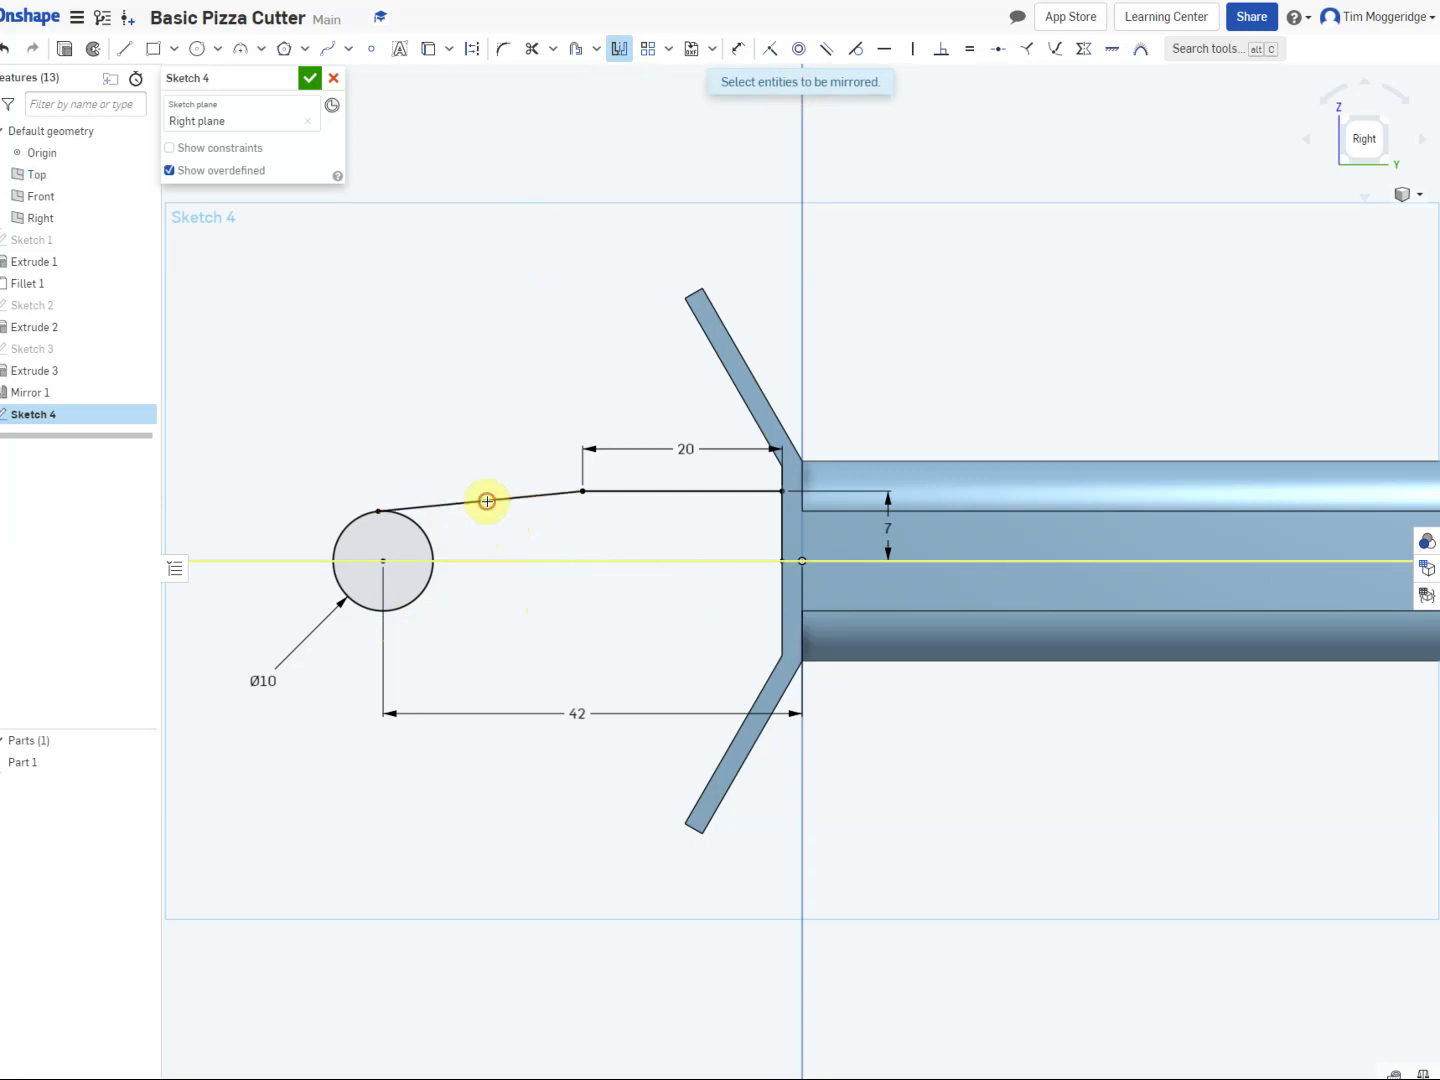
left_click(638, 491)
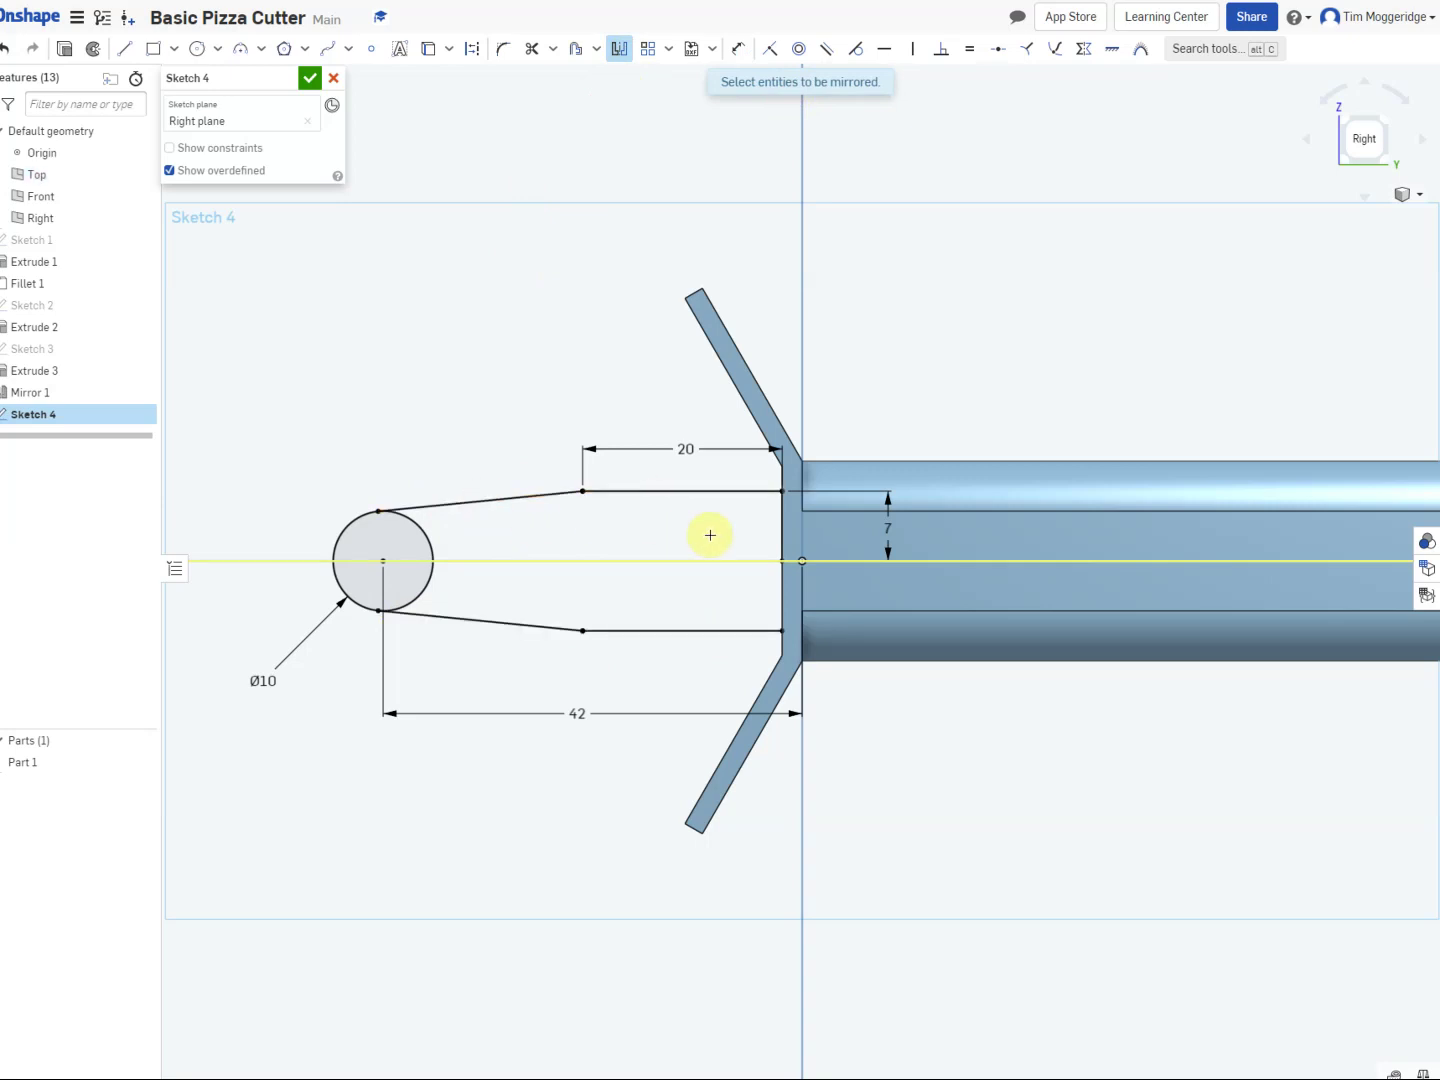
left_click(782, 527)
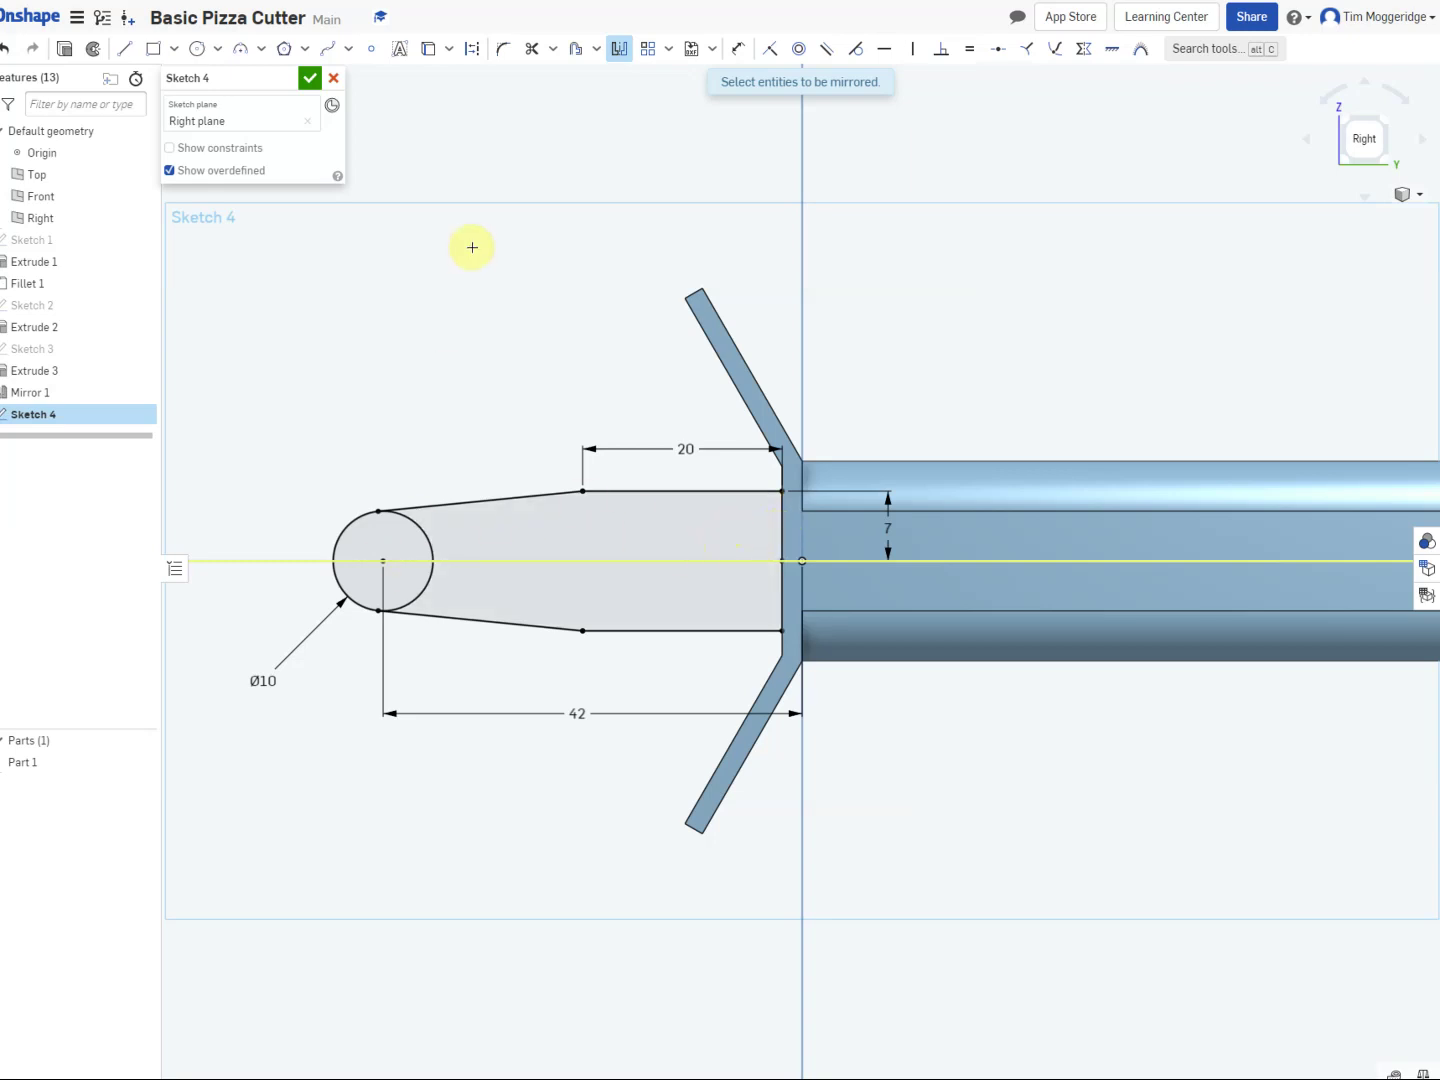
left_click(533, 48)
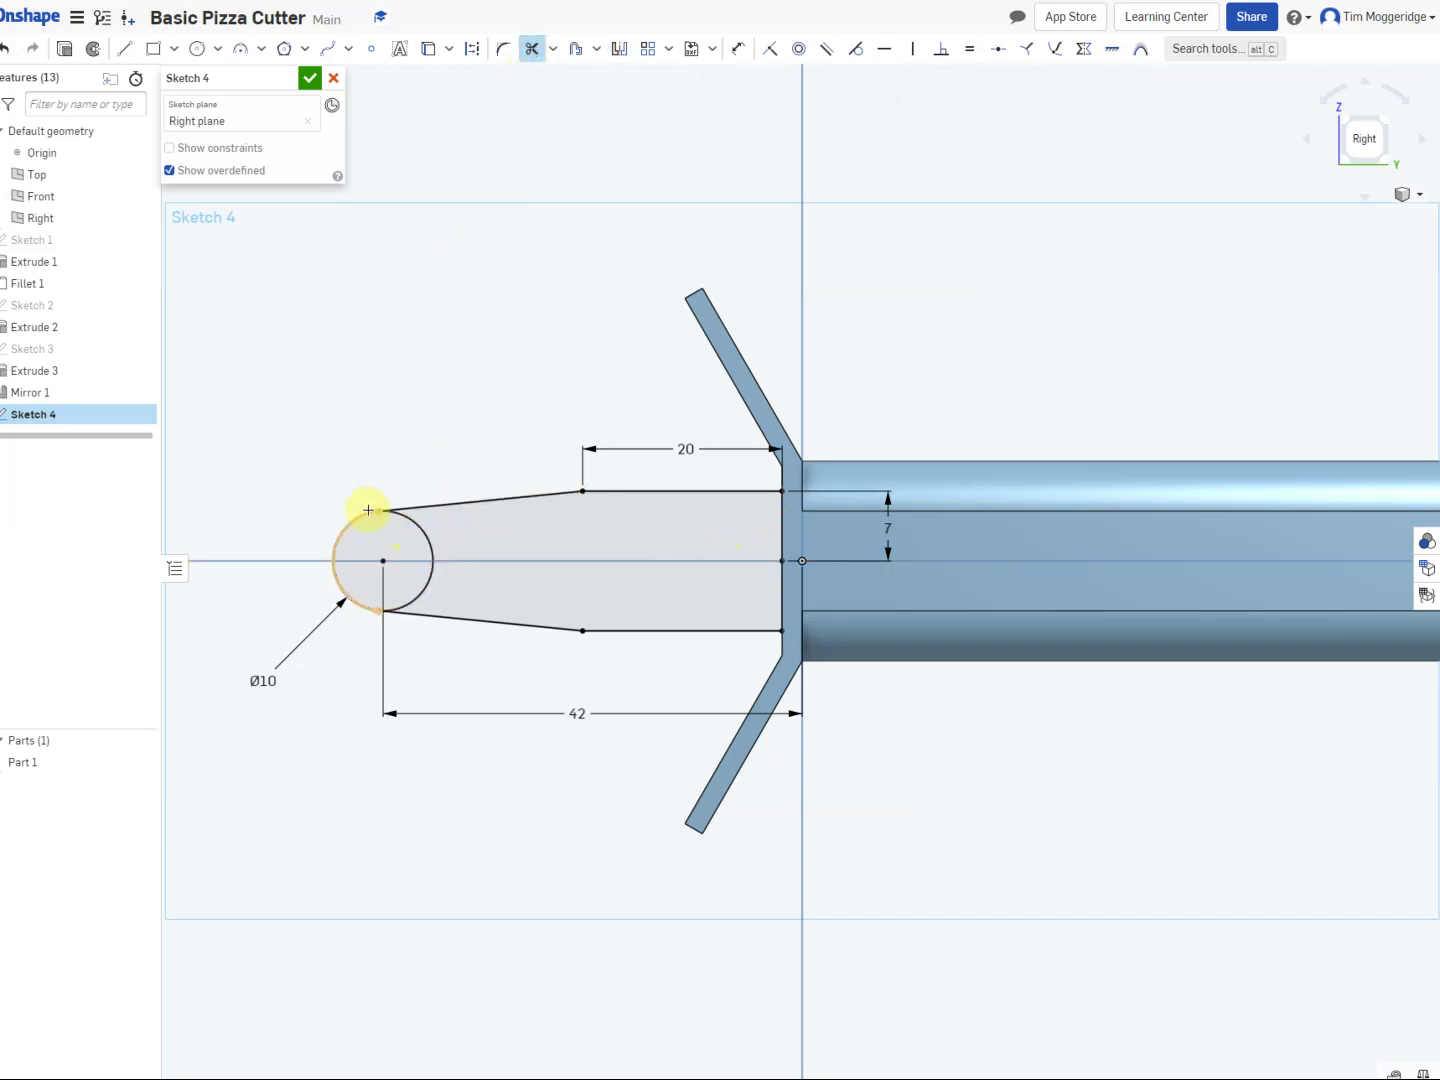
left_click(424, 539)
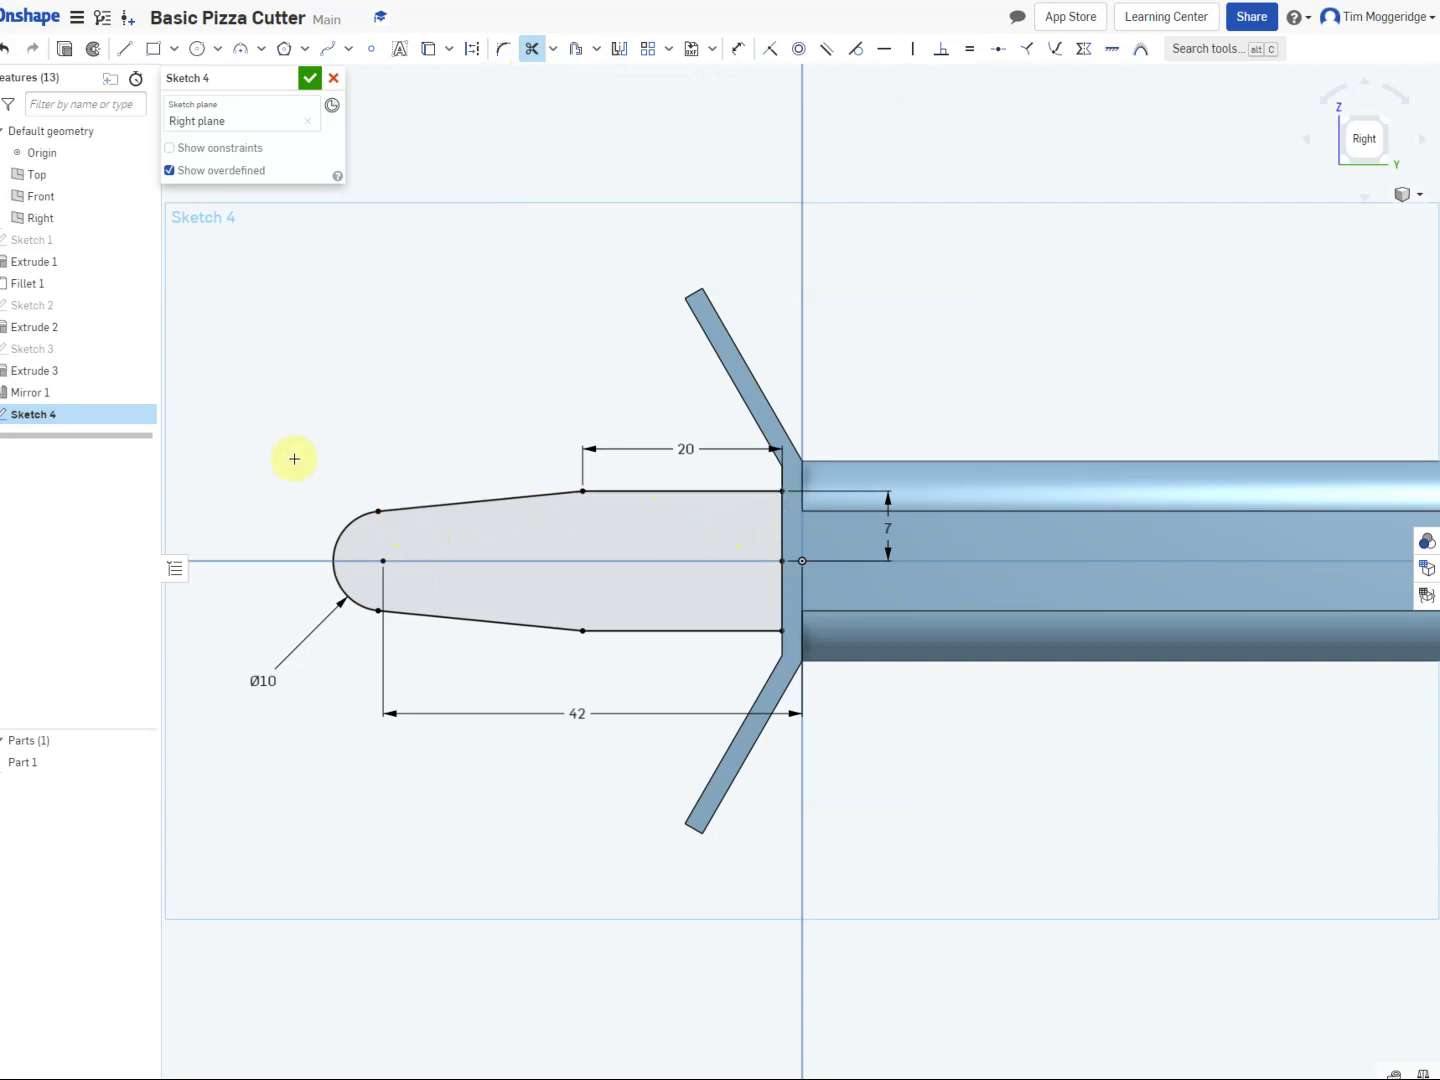
Step: Extrude the tapered arm profile to a blind depth of 2 mm in the reversed direction, adding it to Part 1
right_click_drag(304, 432, 405, 464)
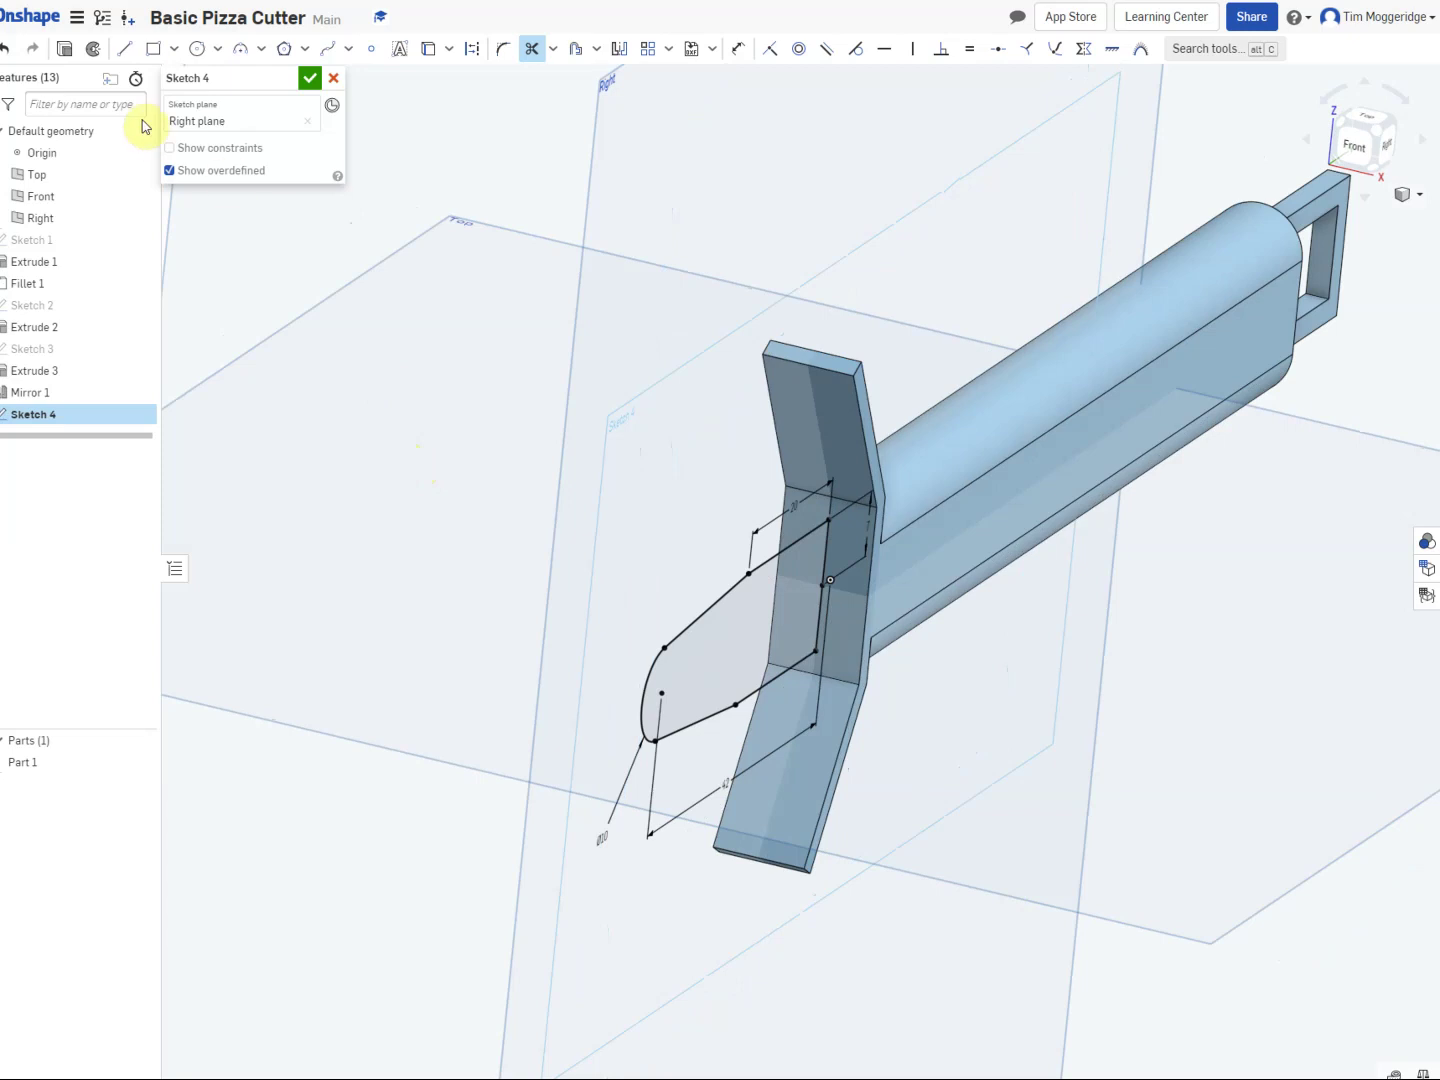
left_click(64, 51)
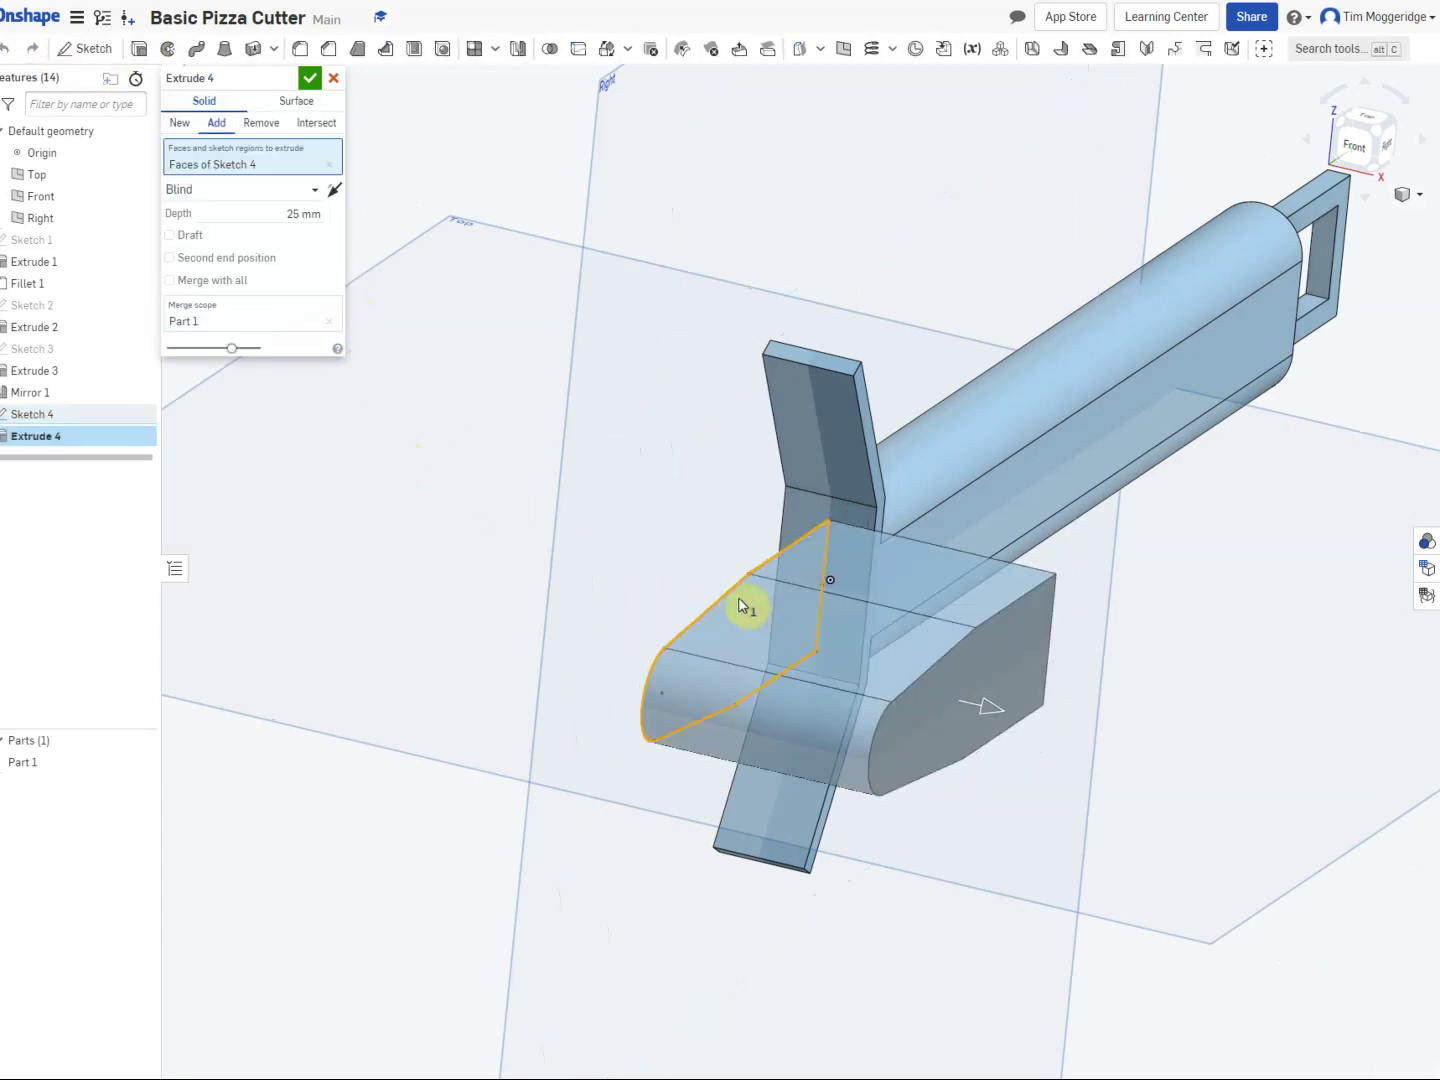
left_click(301, 212)
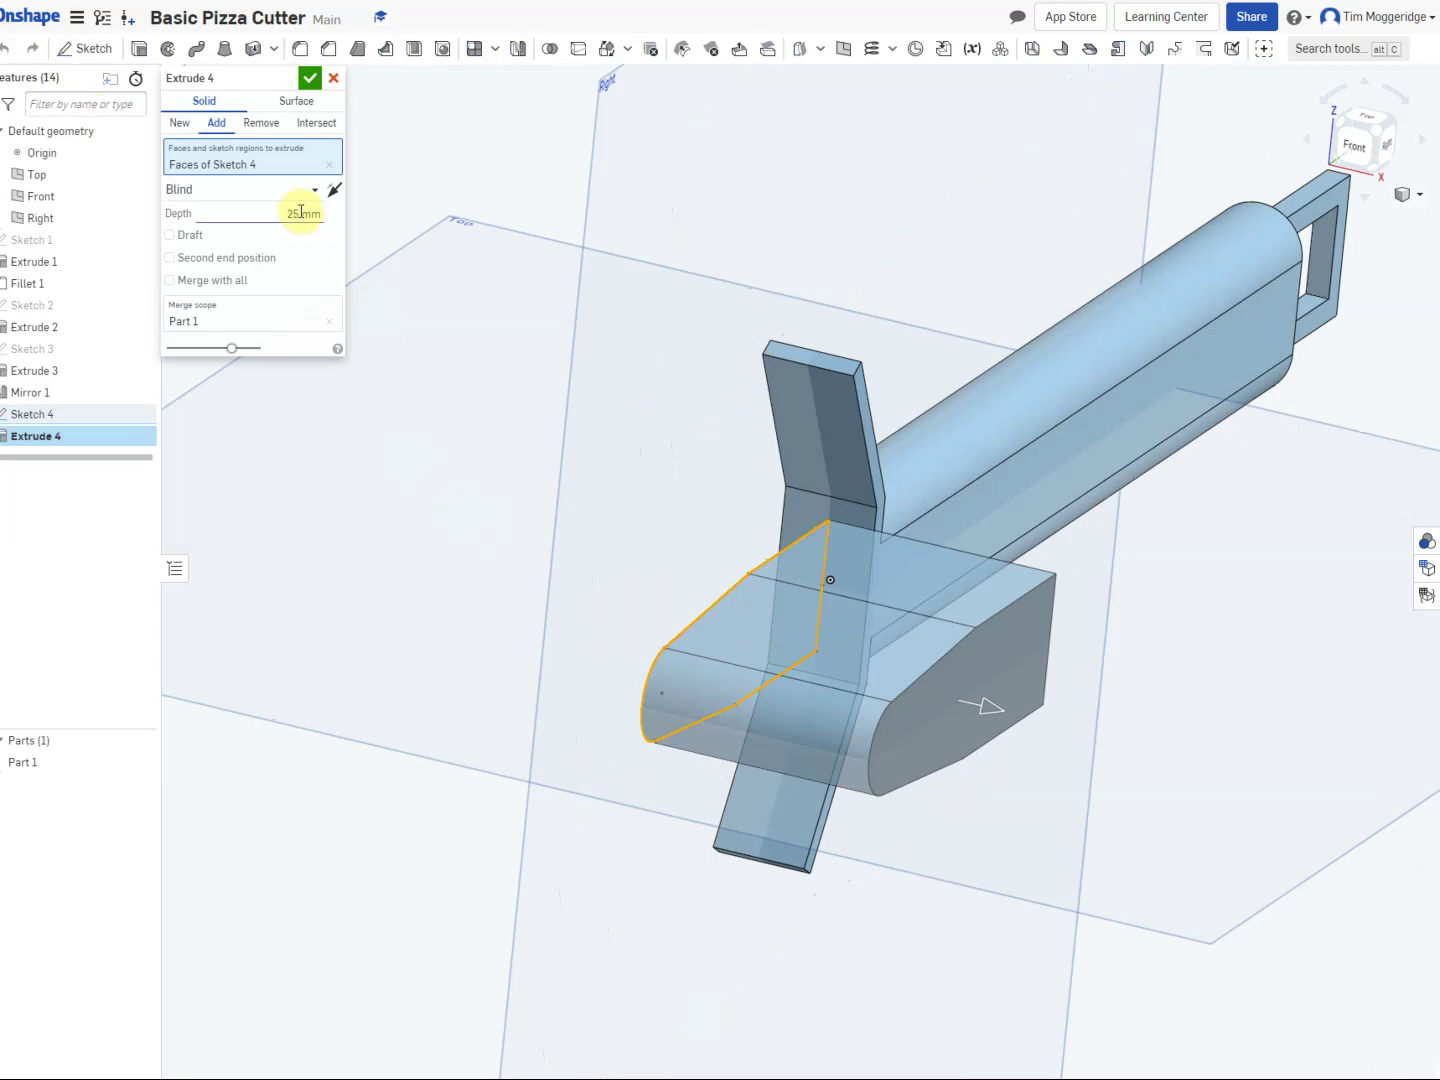
type("2")
key("Tab")
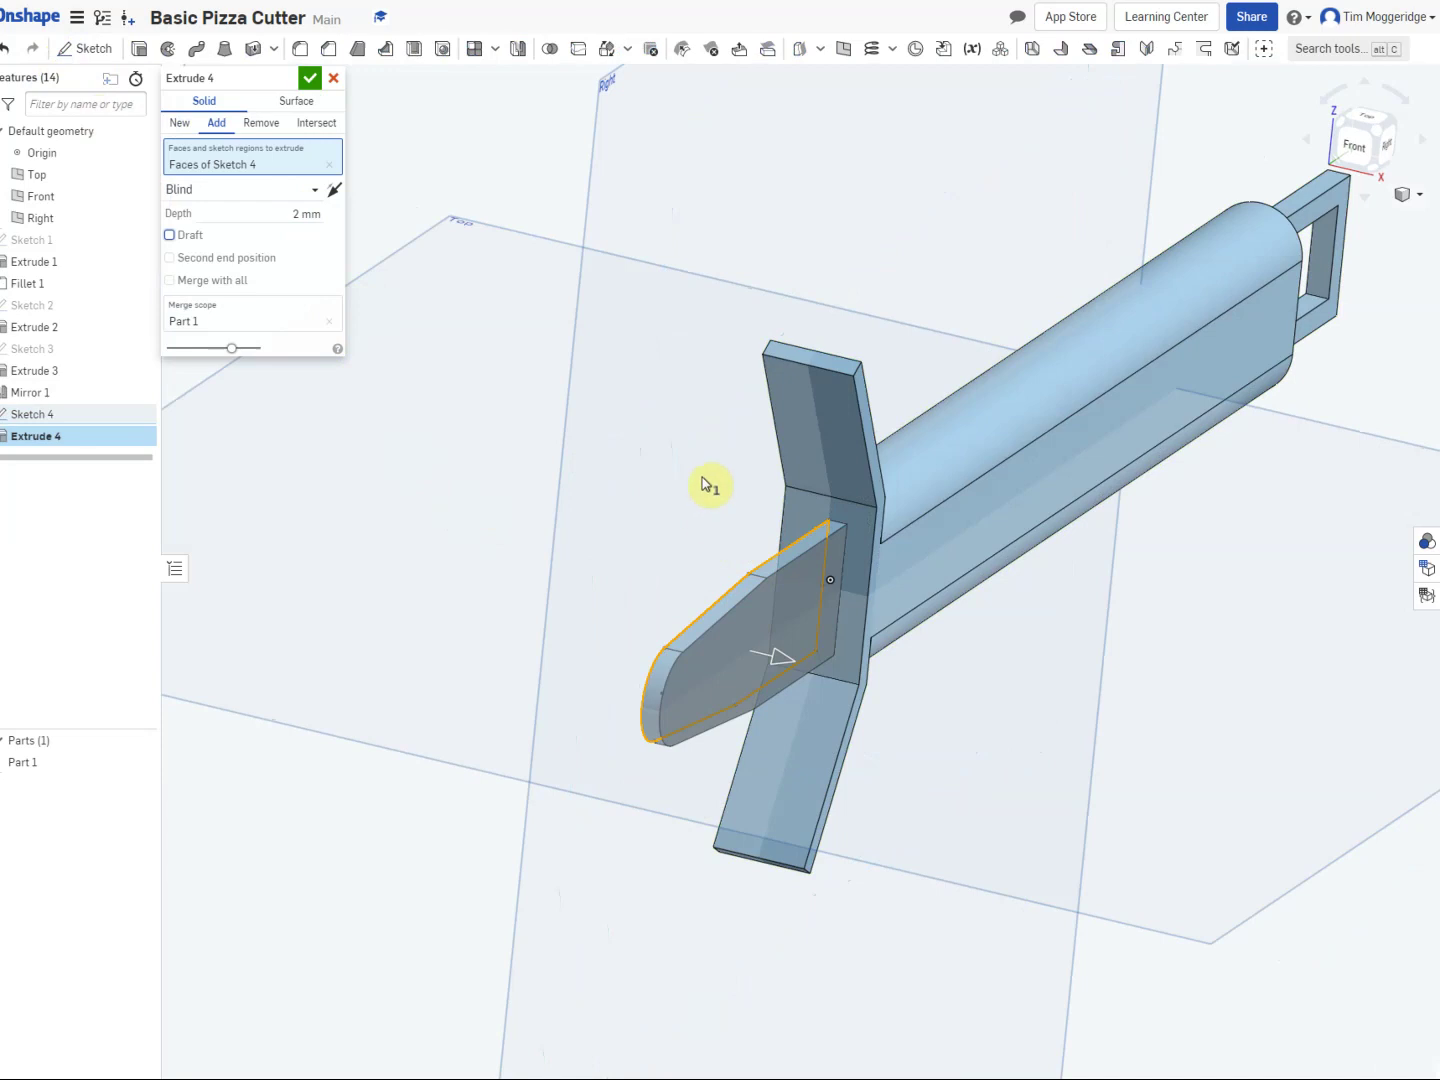
left_click(336, 191)
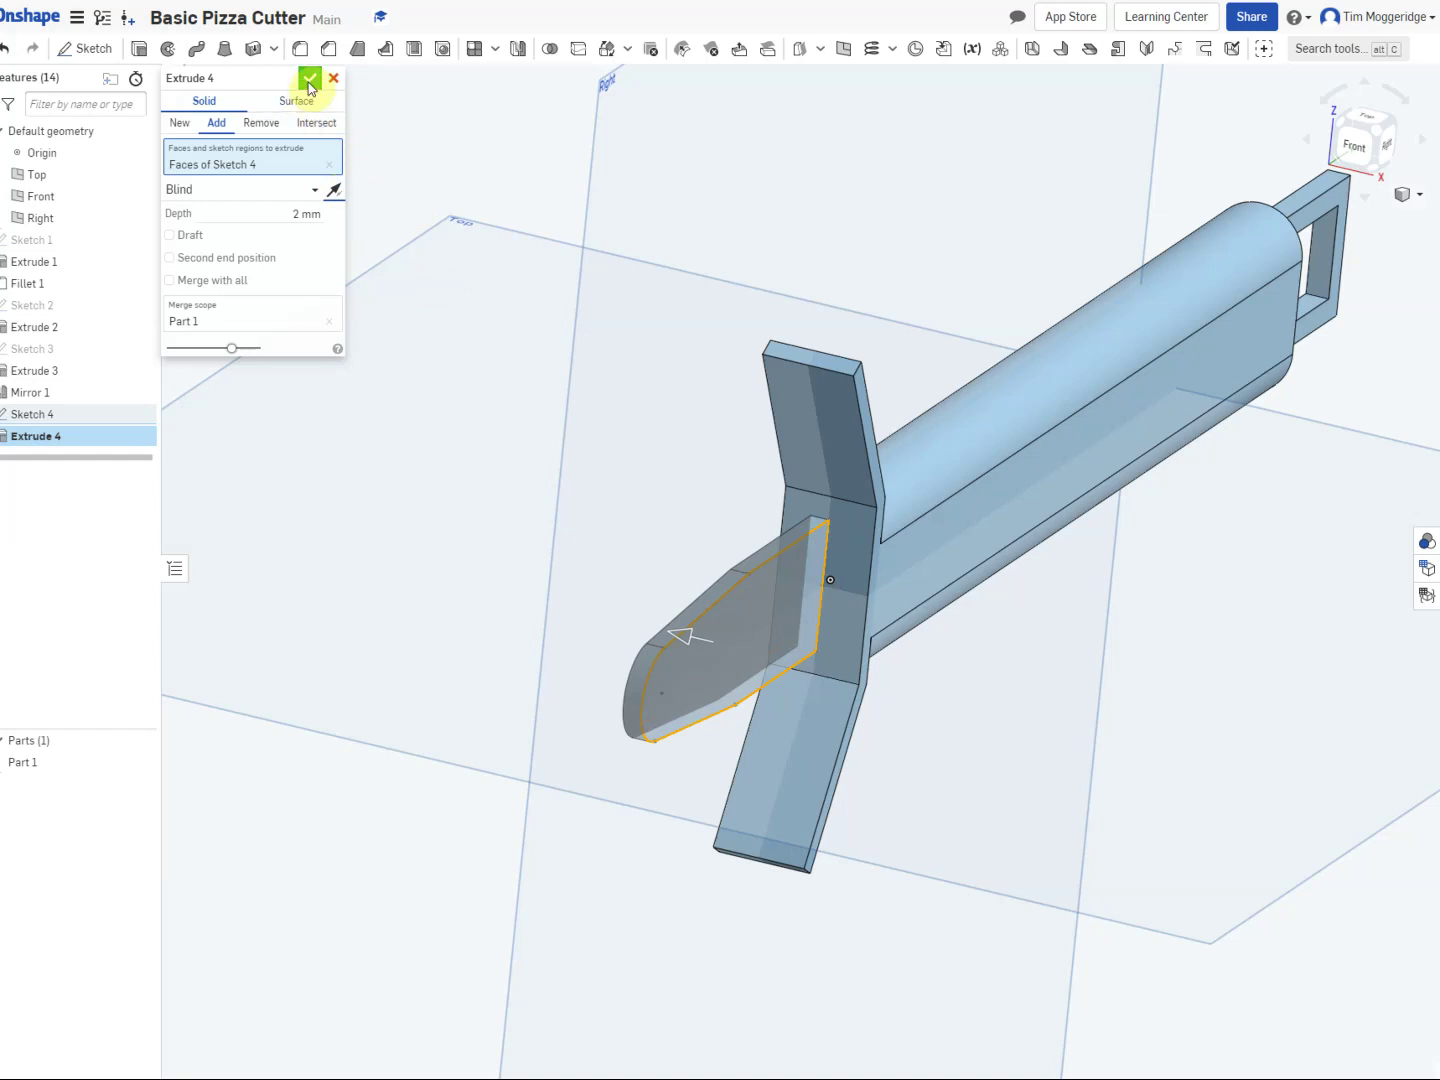
left_click(309, 80)
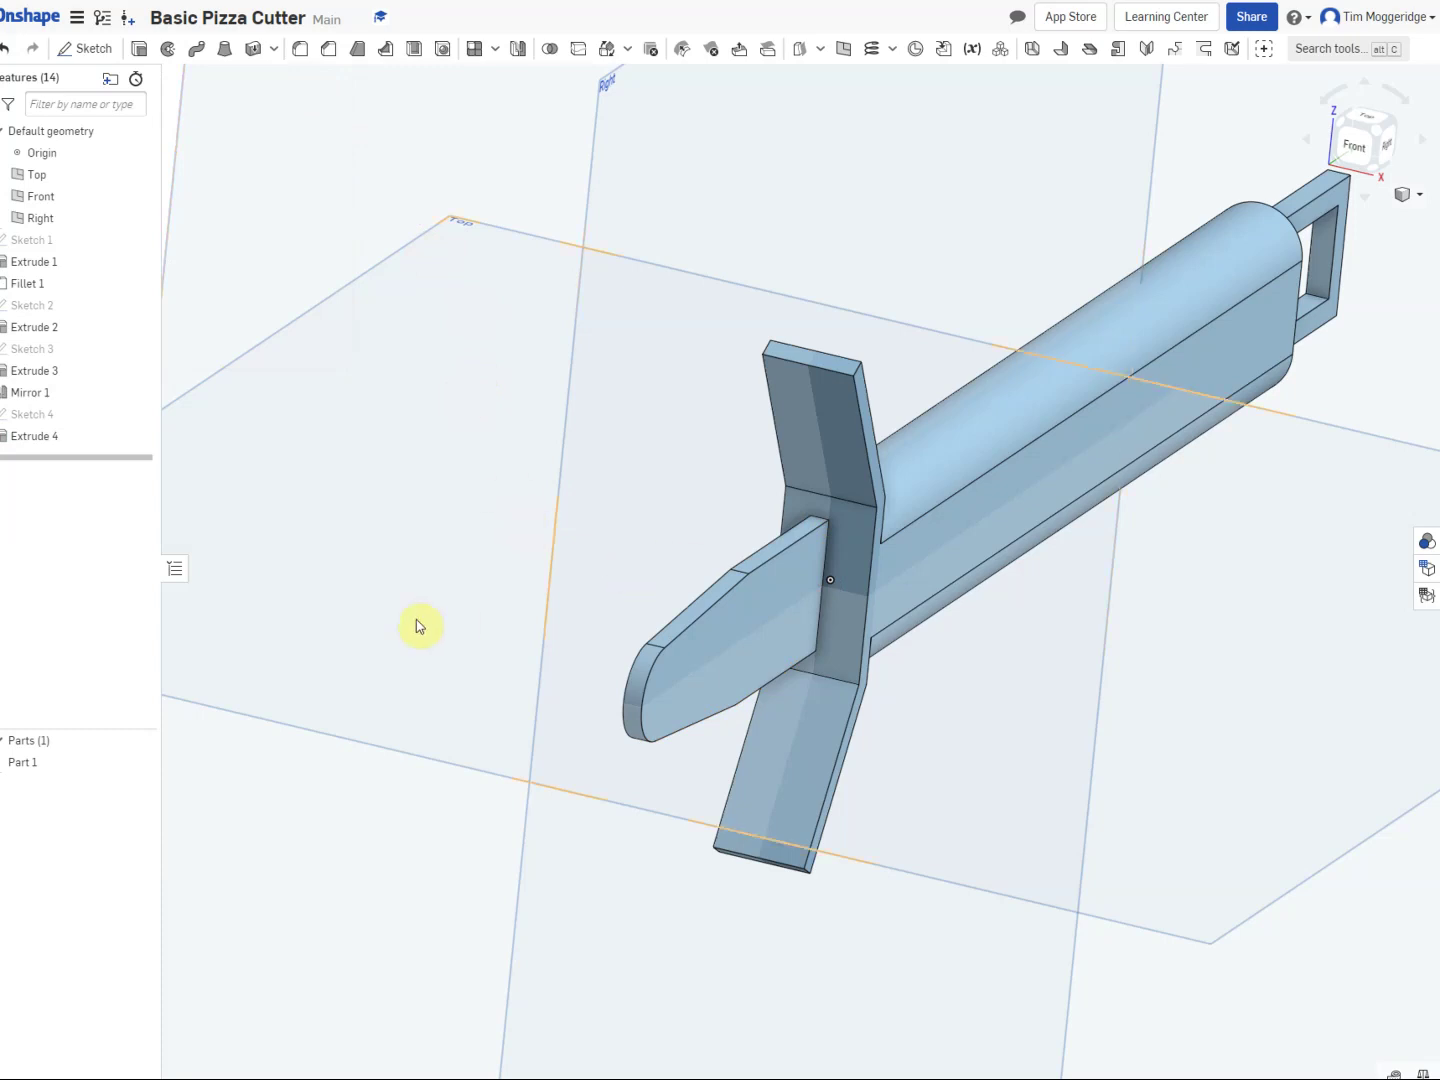
Step: Start a new sketch on the Top plane for the blade's cross-section
scroll(418, 624, "up", 2)
scroll(424, 624, "down", 4)
scroll(424, 624, "down", 3)
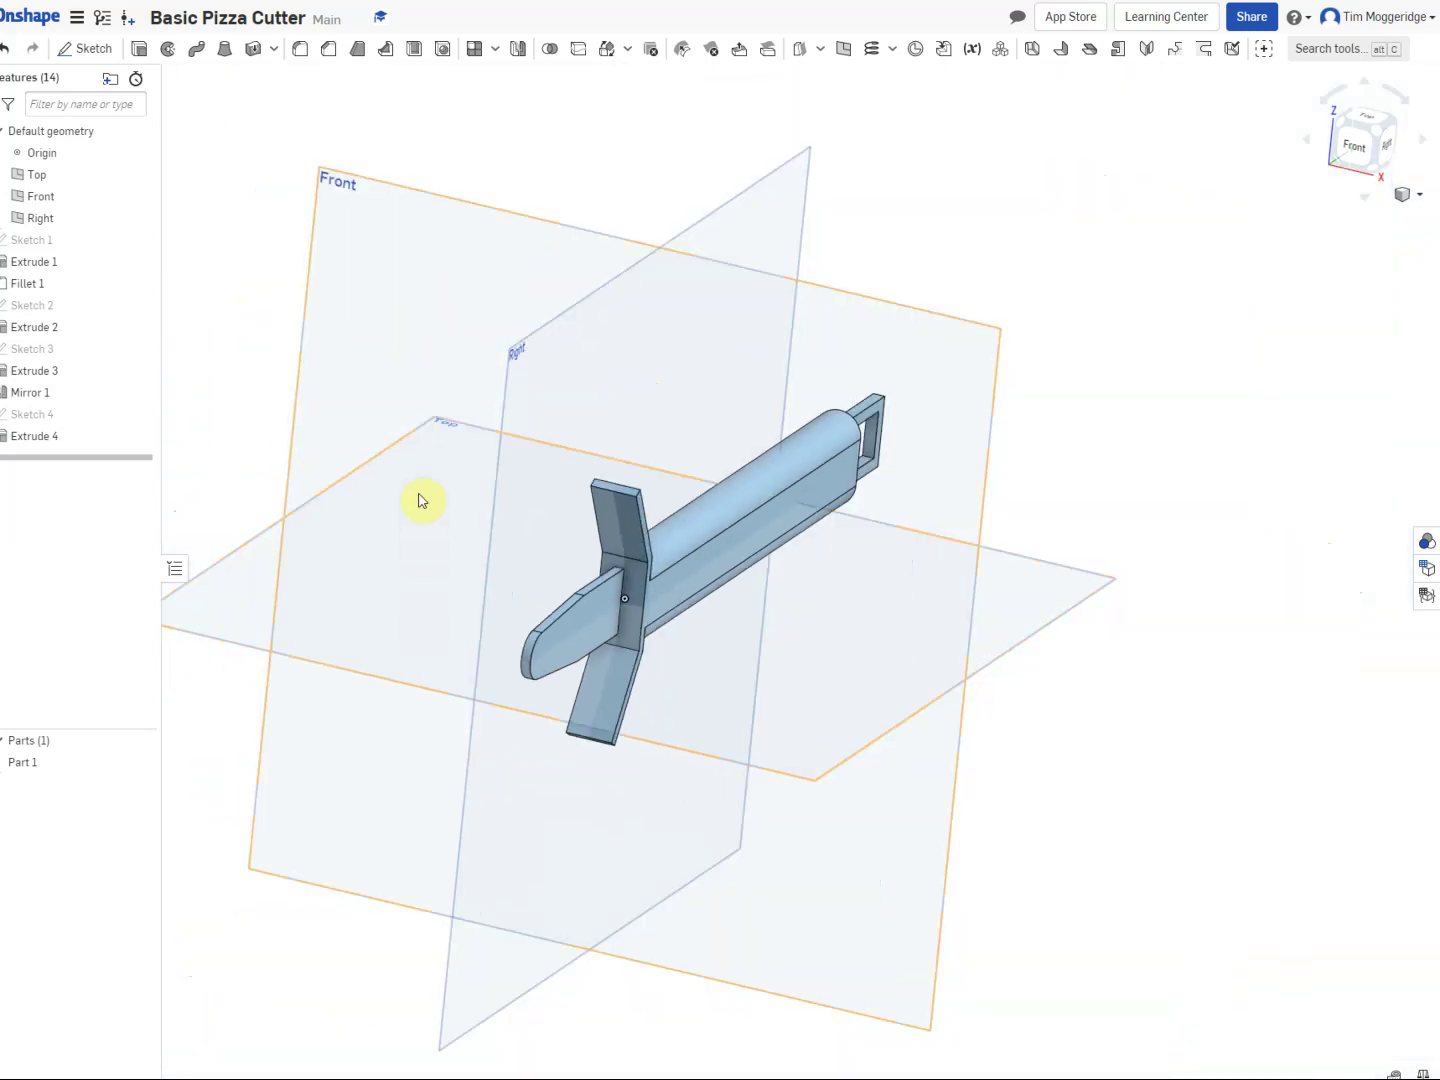
right_click(227, 624)
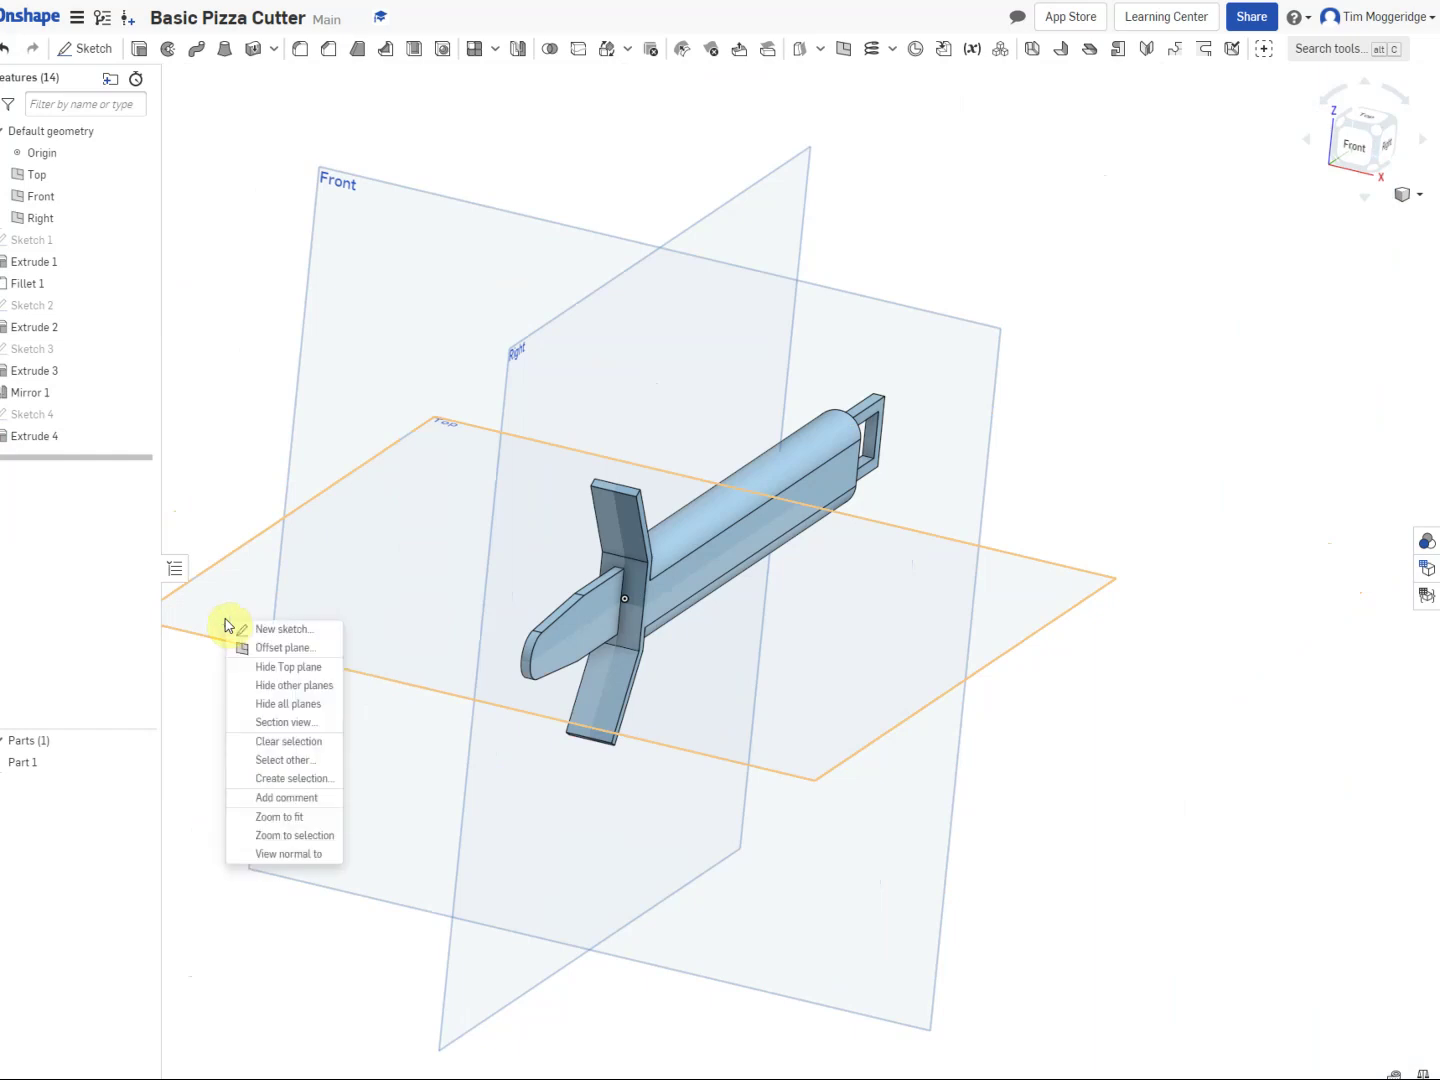
left_click(269, 634)
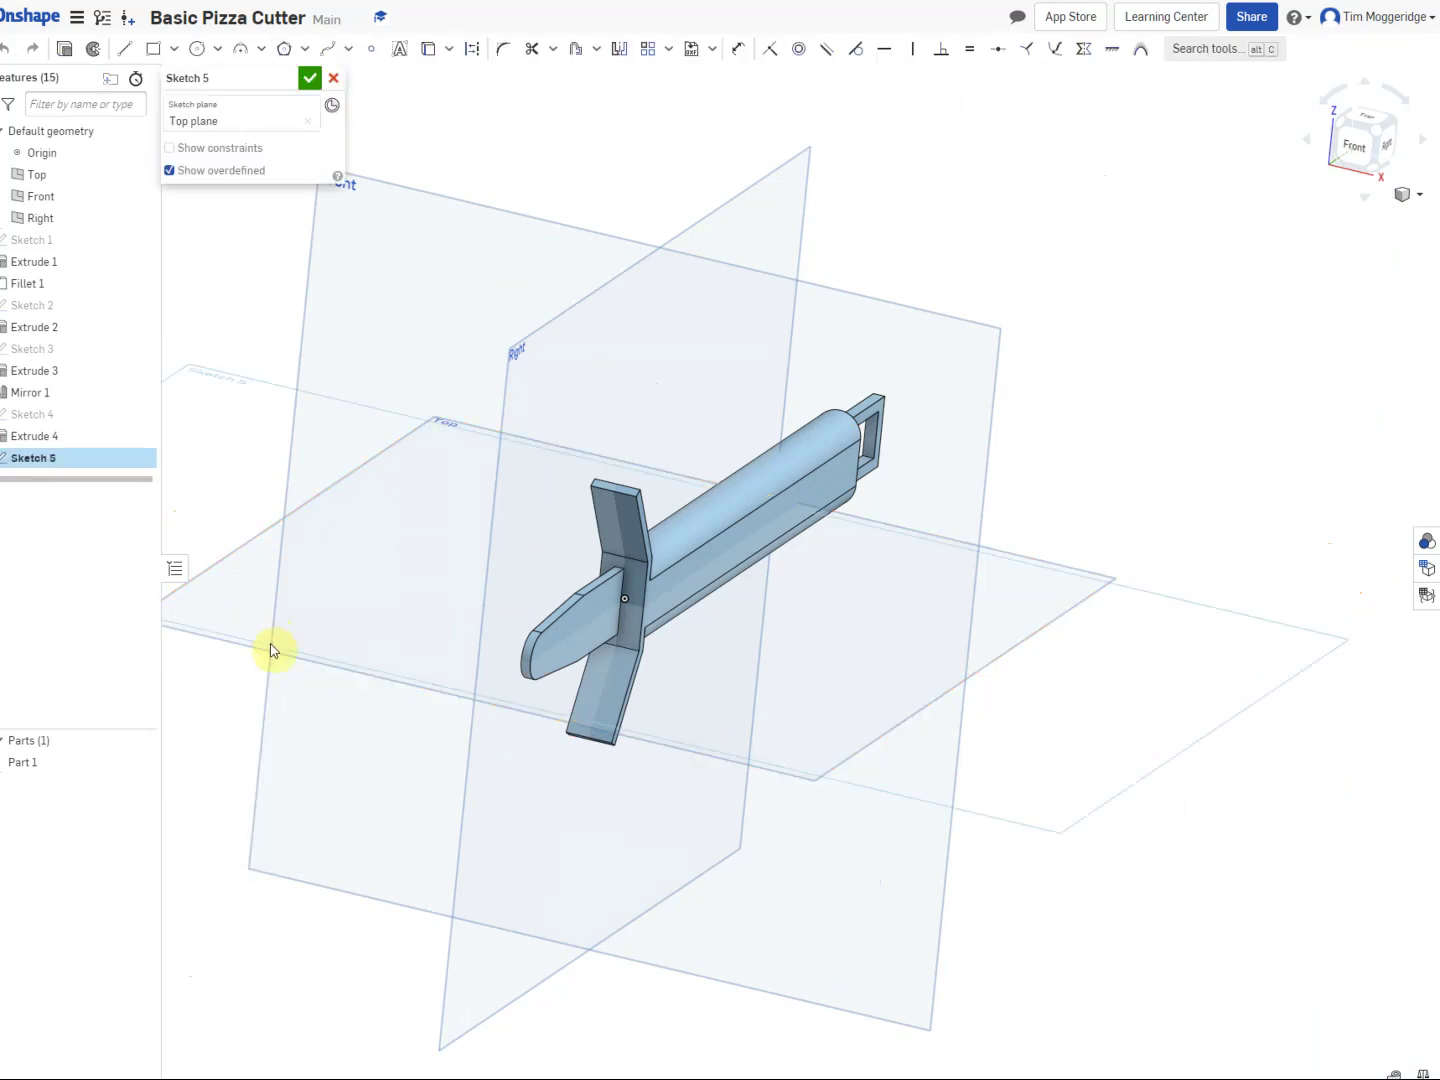
right_click(201, 718)
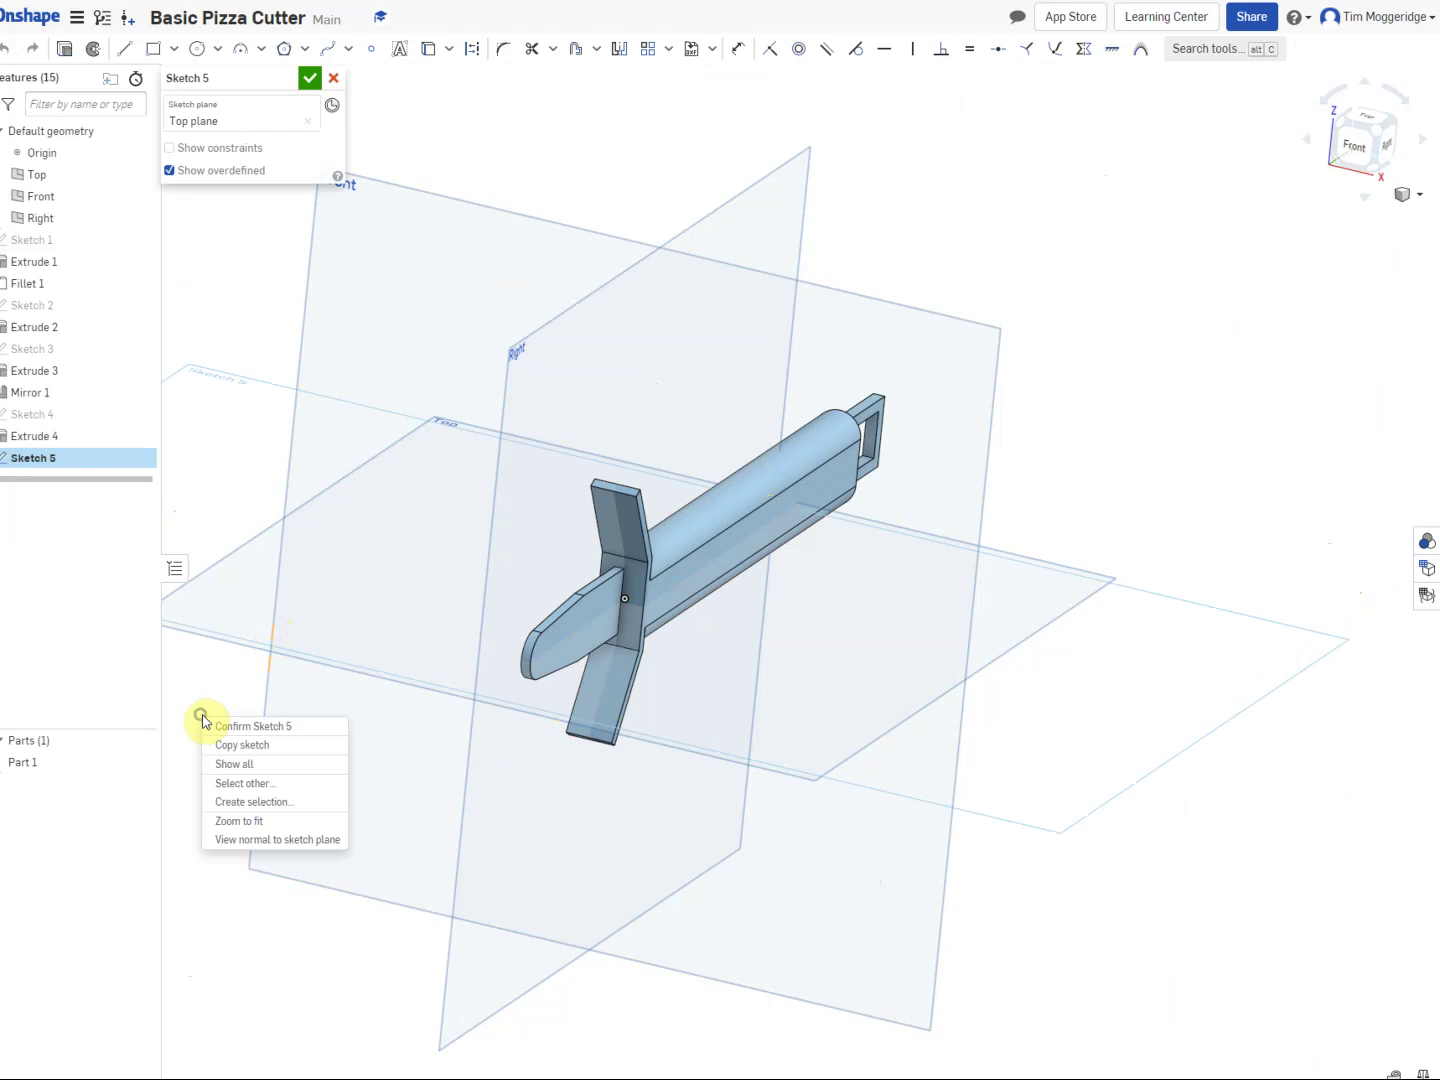
left_click(256, 843)
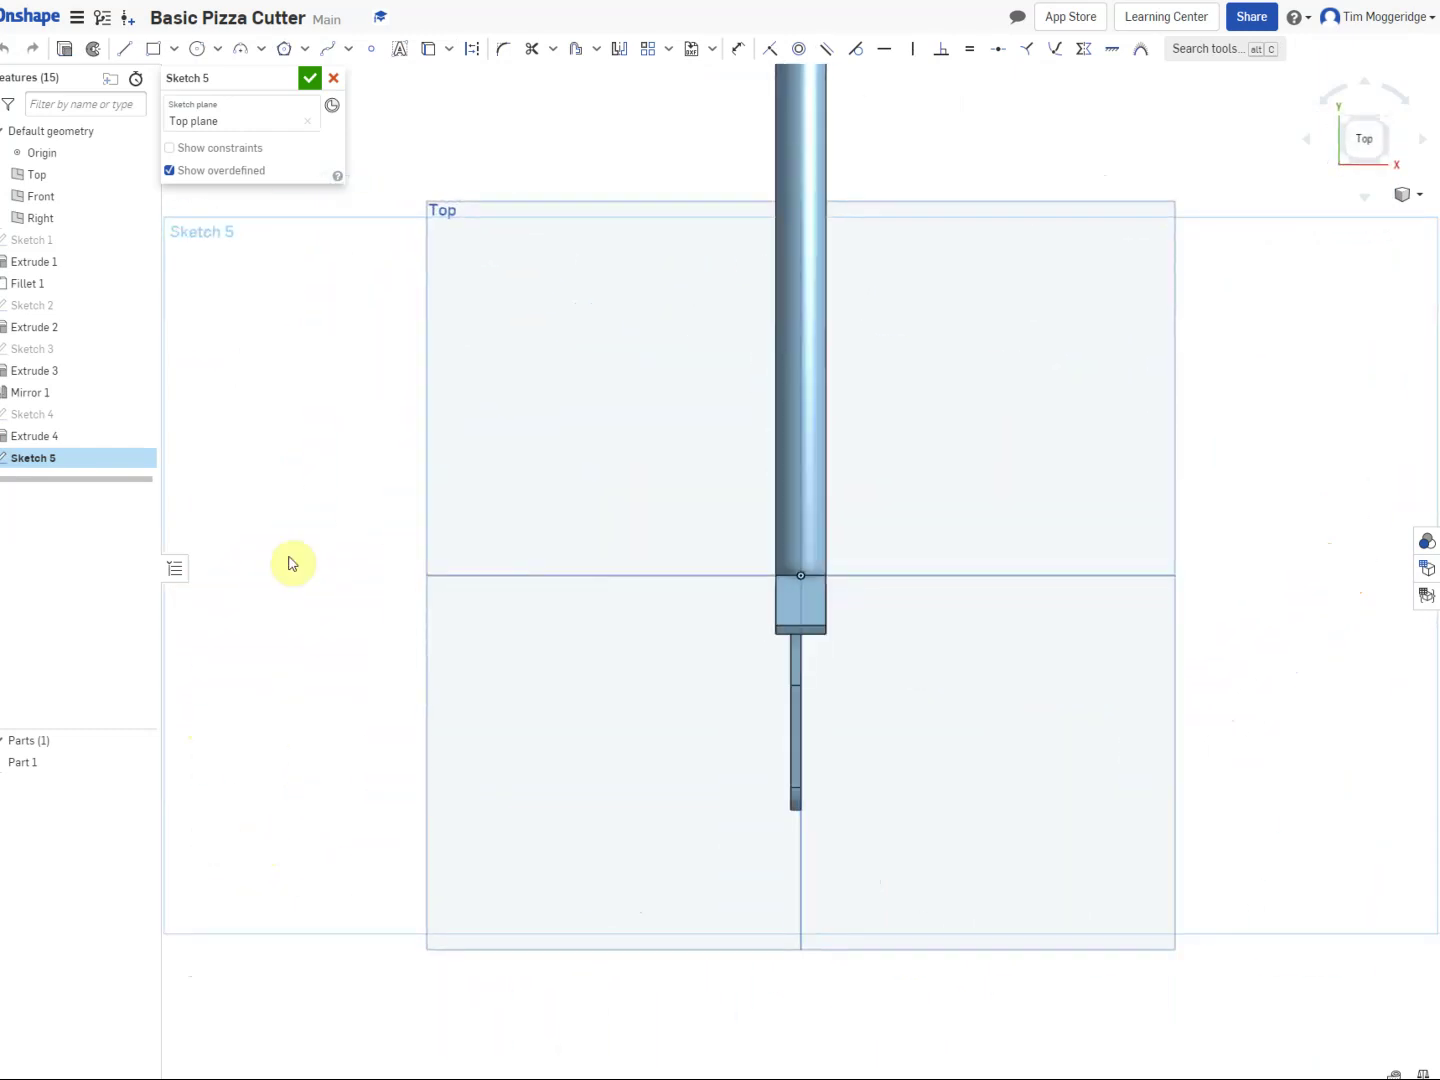
Step: Sketch a corner rectangle about 11 mm wide and 50 mm long, starting on the vertical centreline near the arm's tip and extending past it
left_click(150, 50)
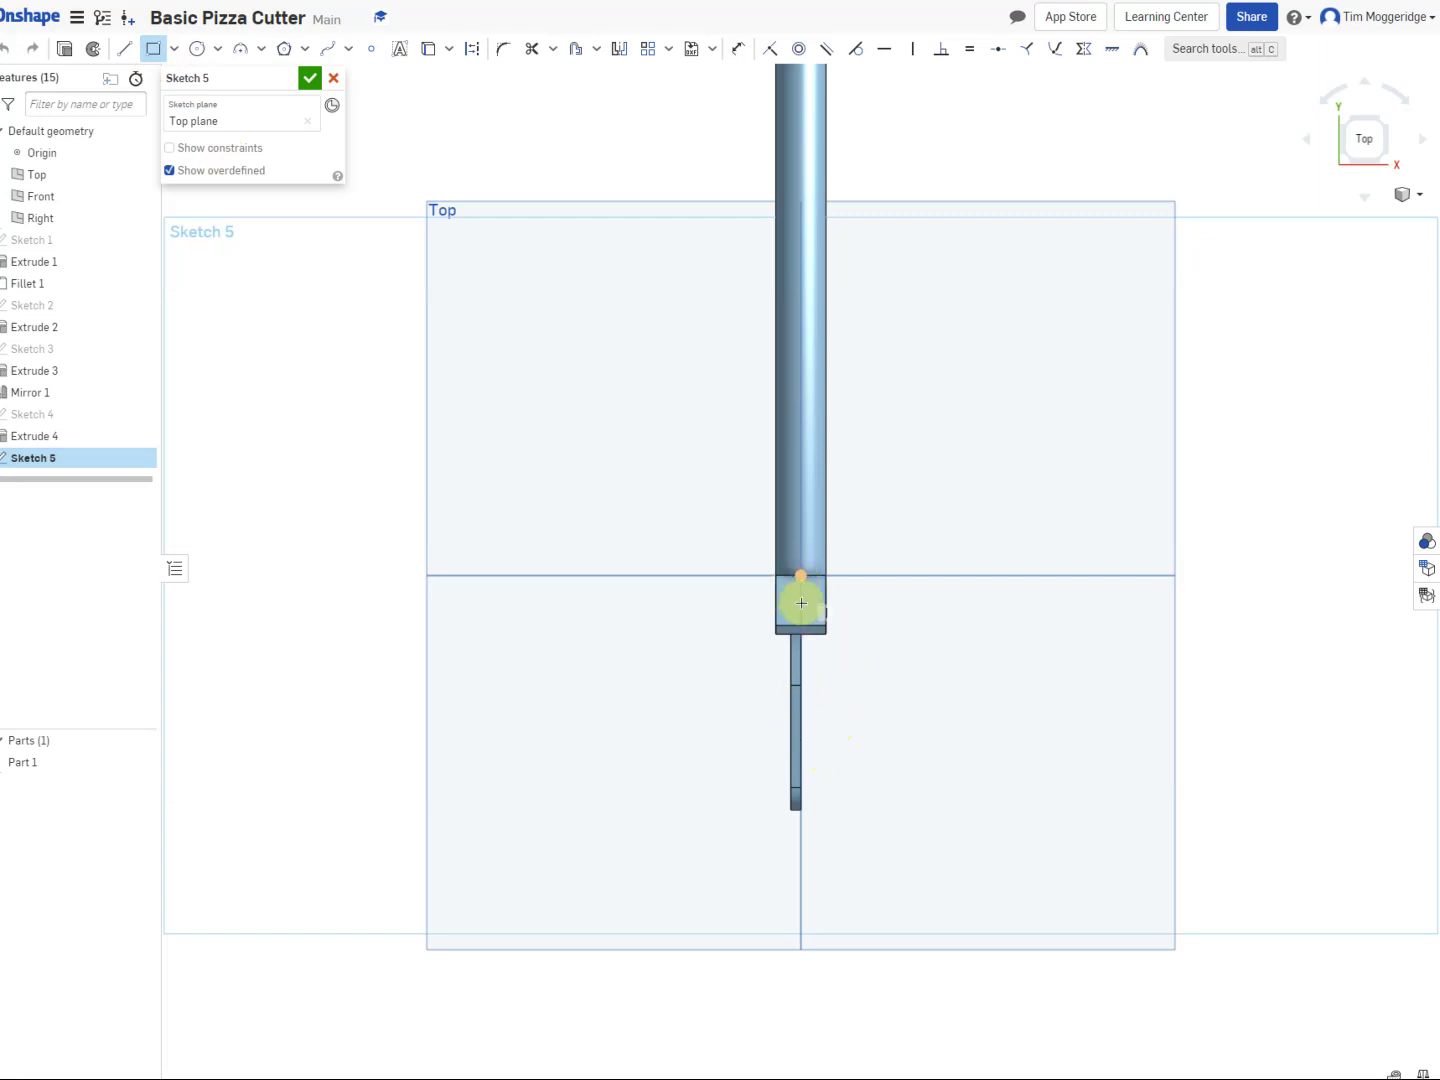
left_click(801, 769)
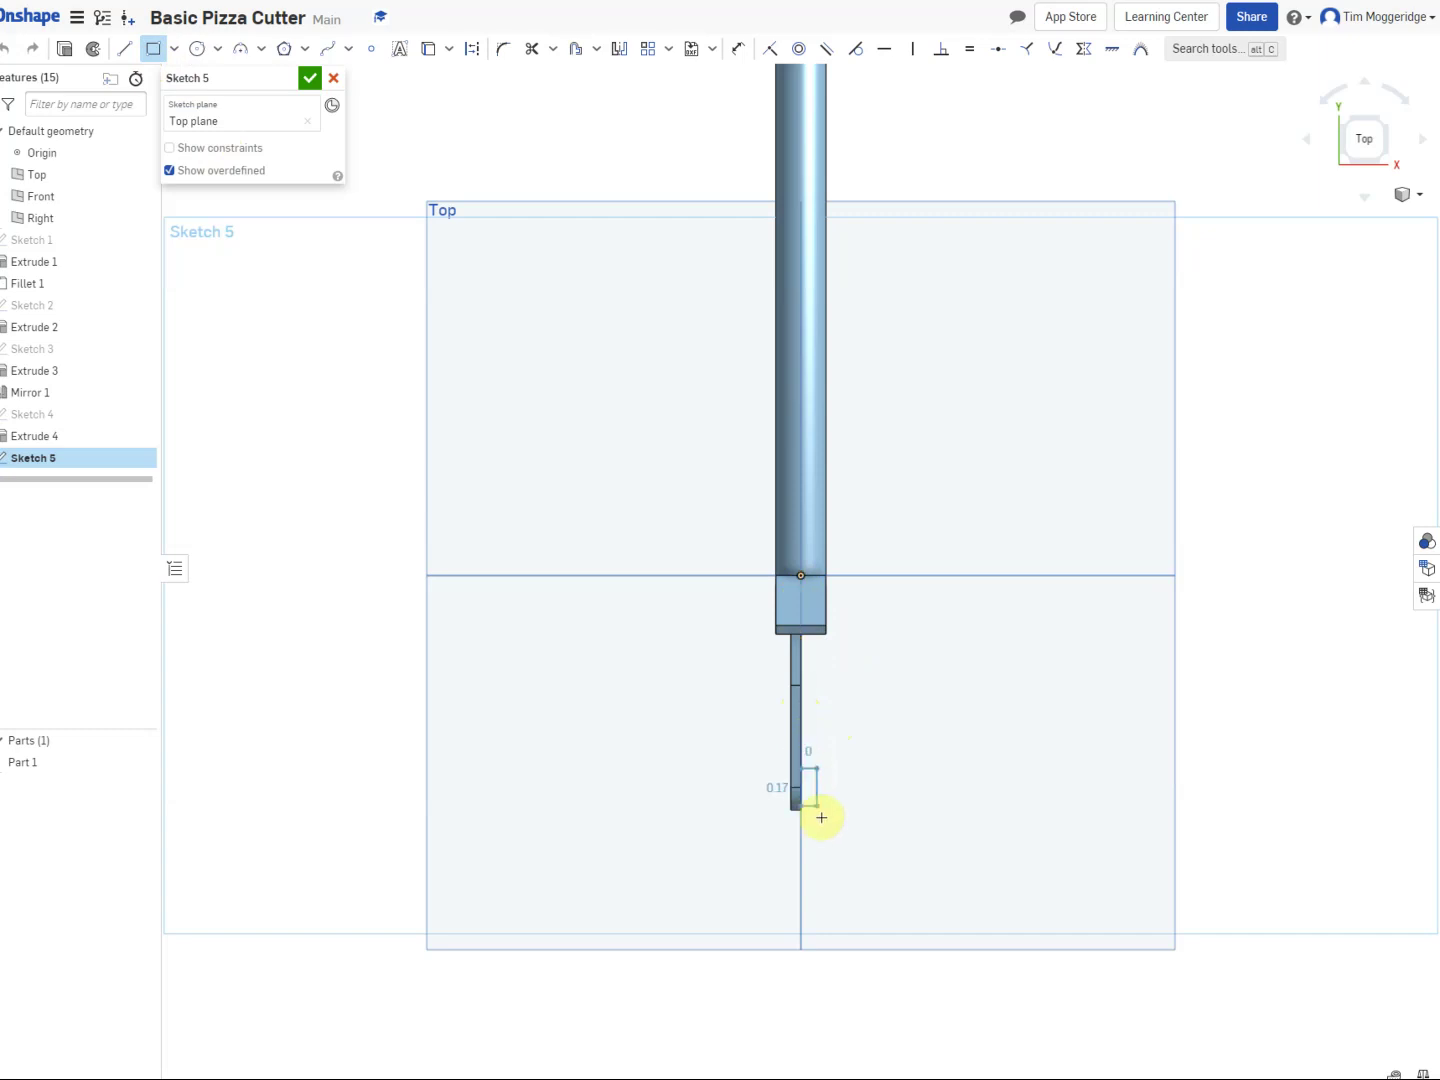
left_click(855, 1017)
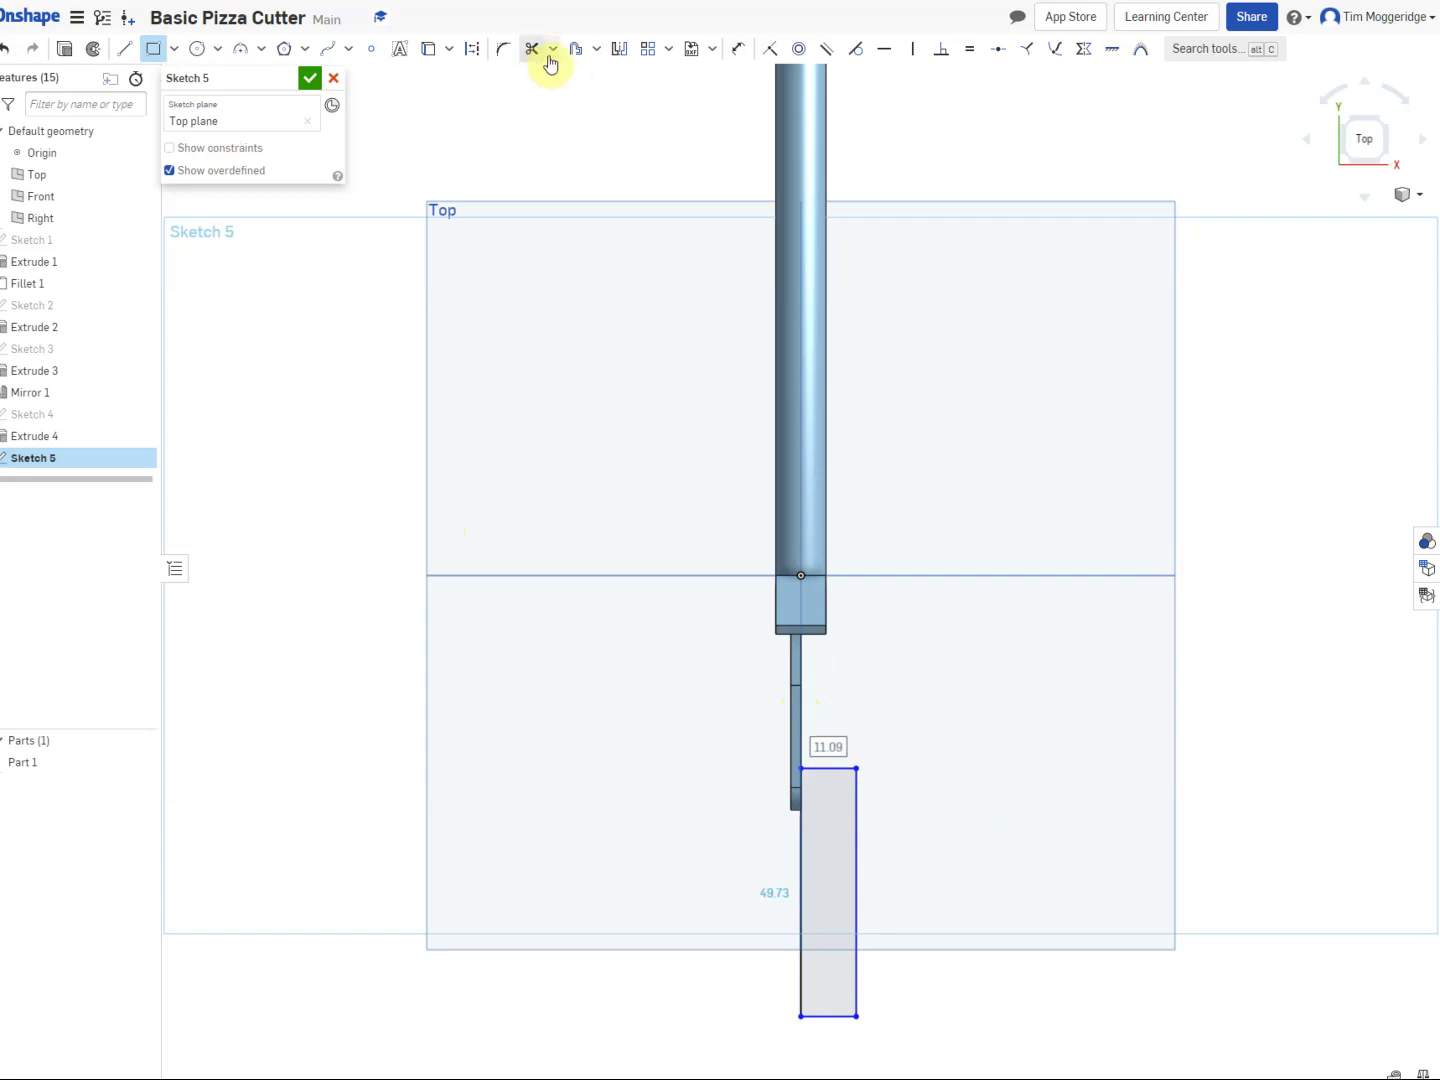
Step: Dimension the distance between the origin and the rectangle's nearest short edge to 42 mm
left_click(738, 50)
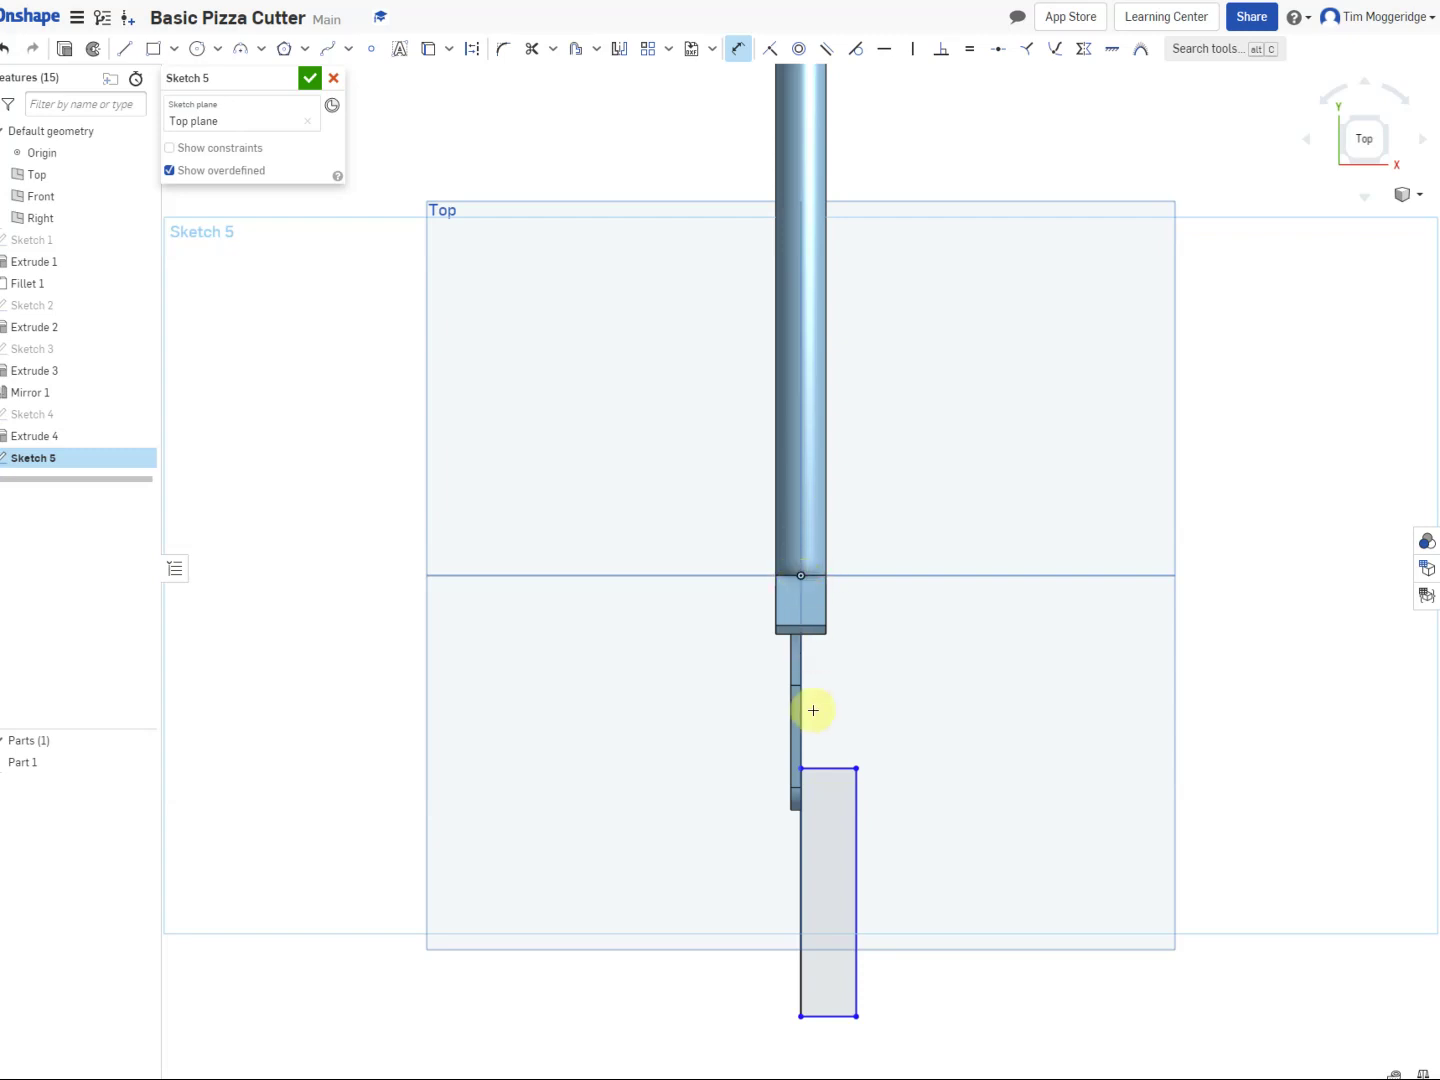
left_click(818, 770)
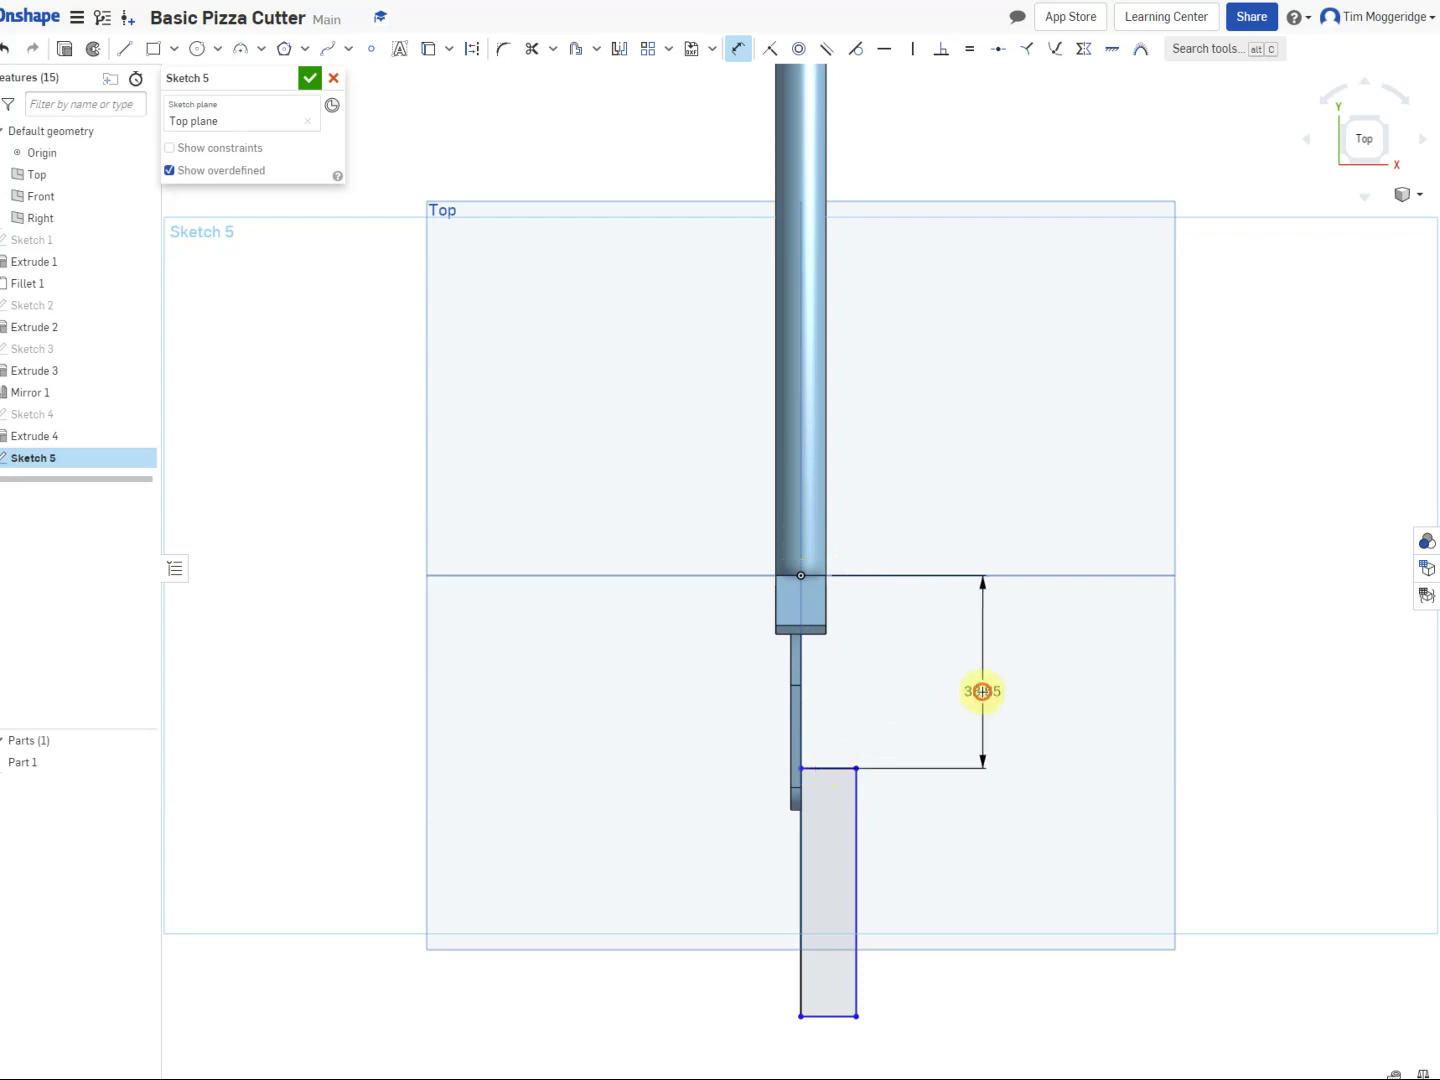
left_click(983, 692)
type("4")
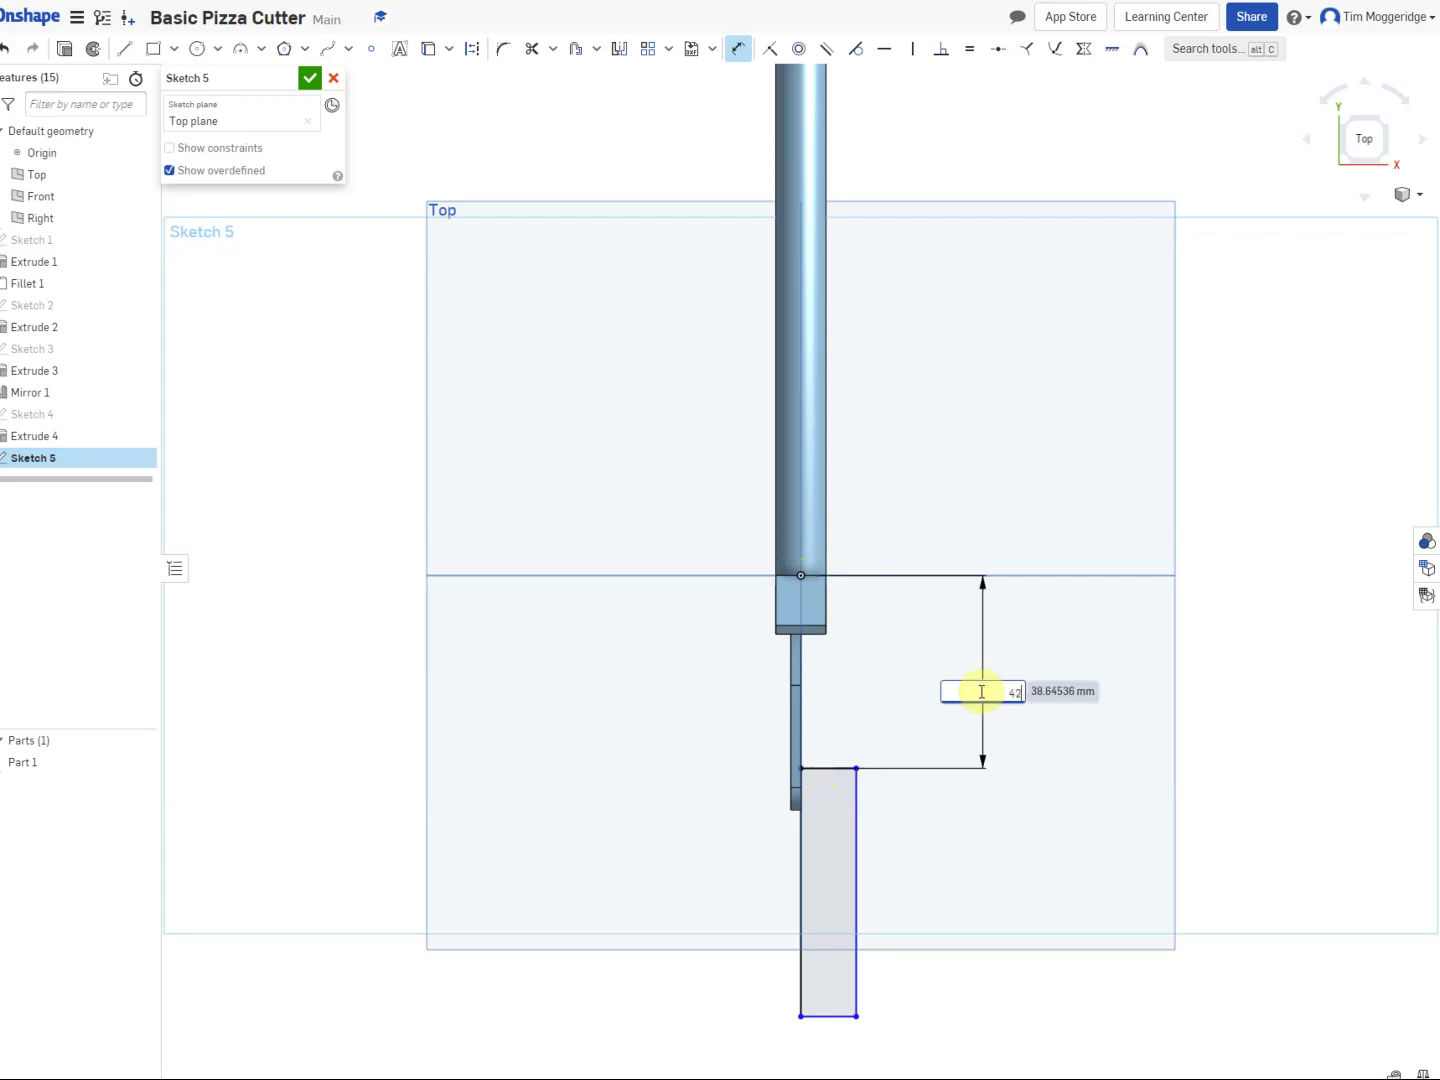
type("2")
key("Return")
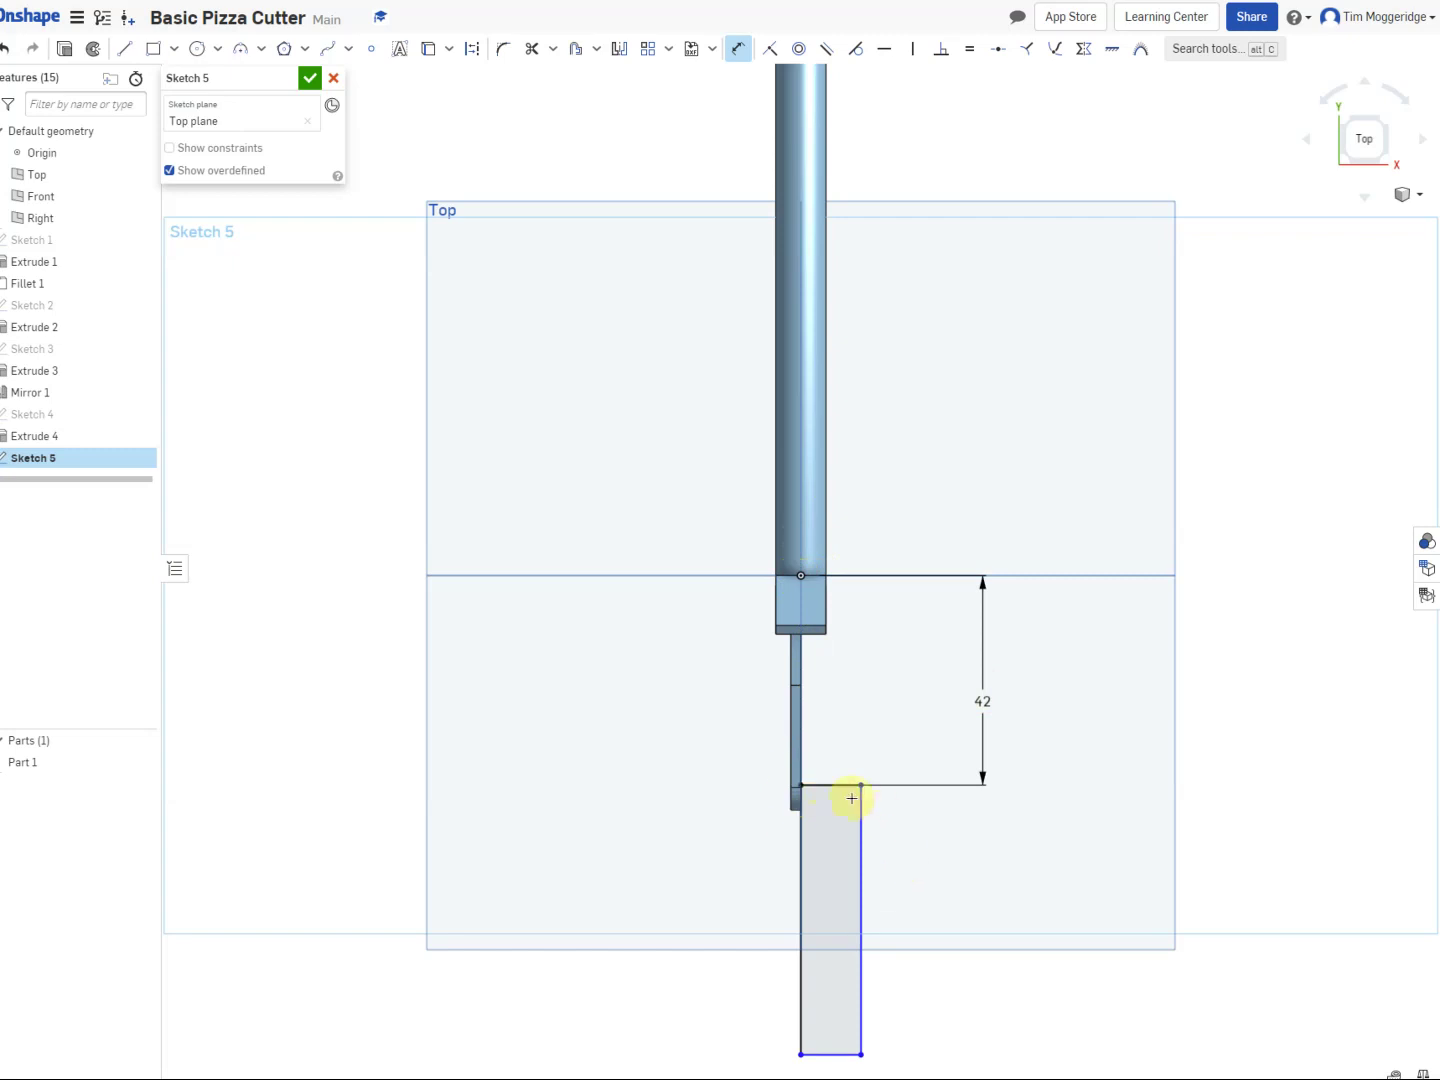
Step: Dimension the rectangle to 1 mm wide and 33 mm long
left_click(833, 784)
left_click(835, 741)
type("1")
key("Return")
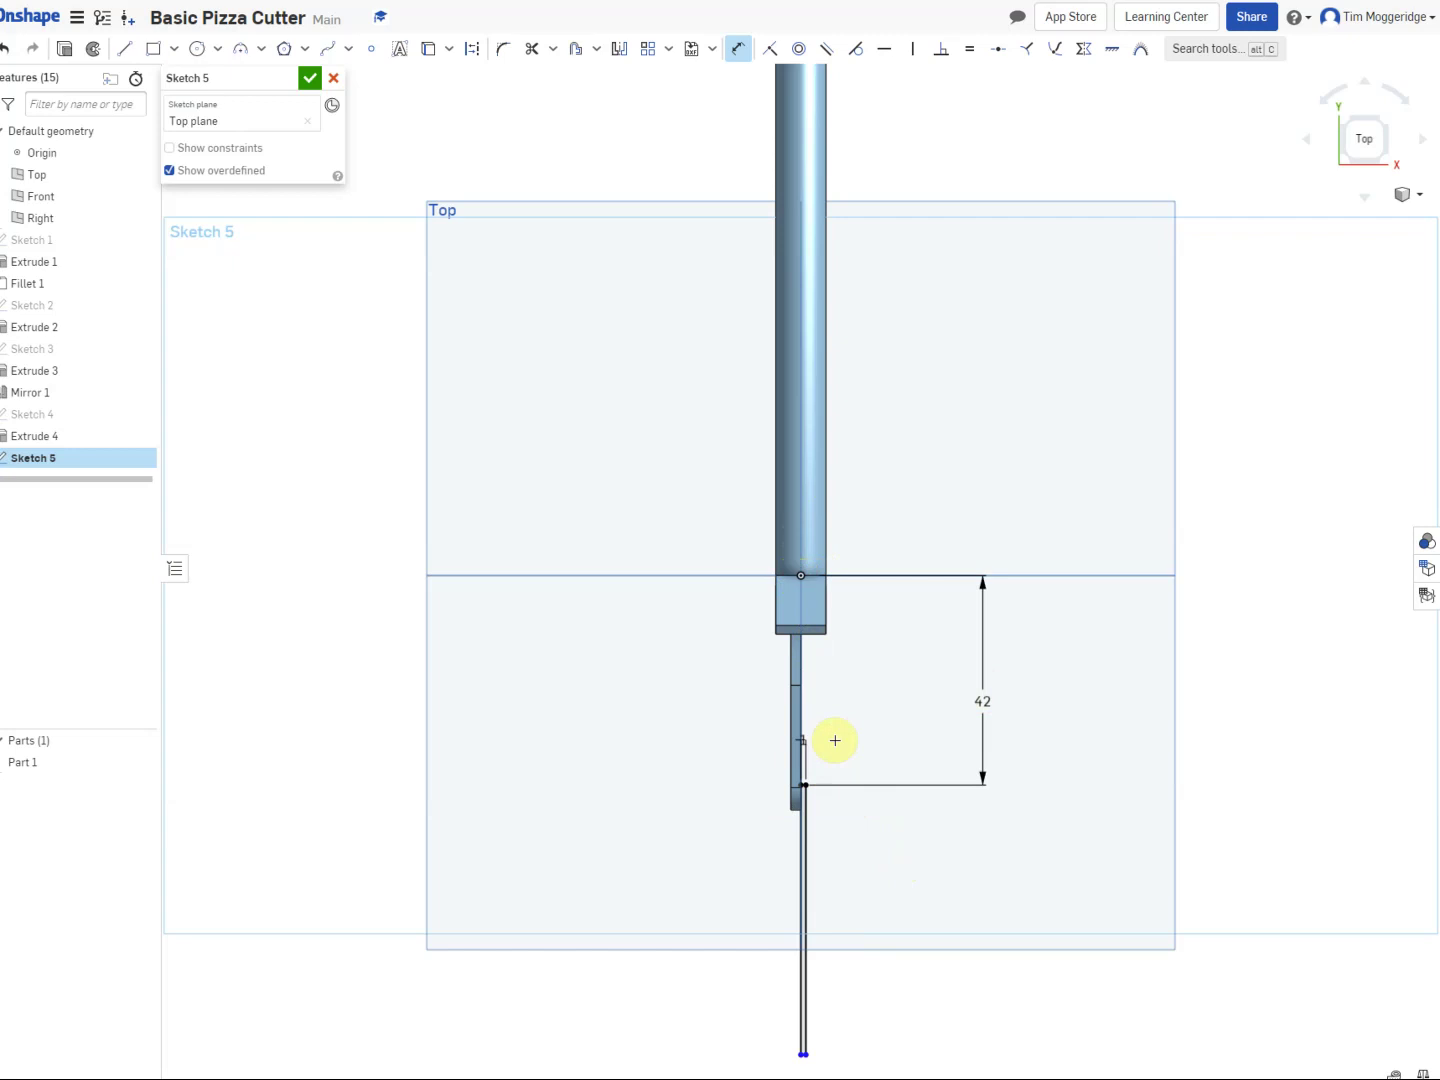
left_click(806, 887)
left_click(908, 886)
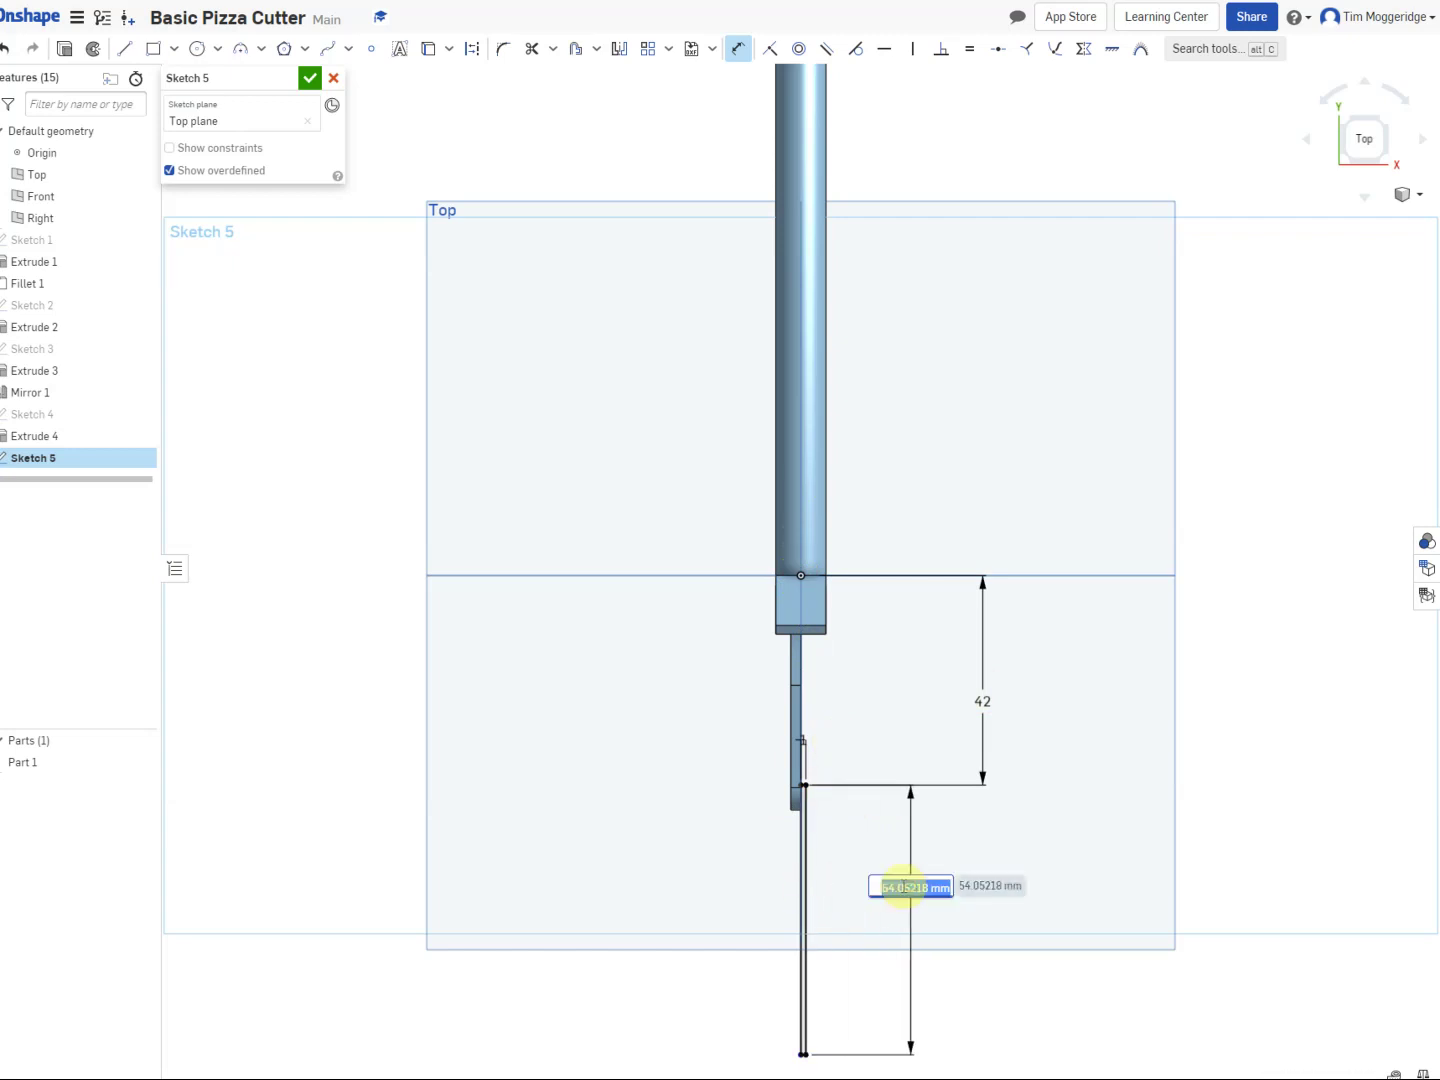
type("33")
key("Return")
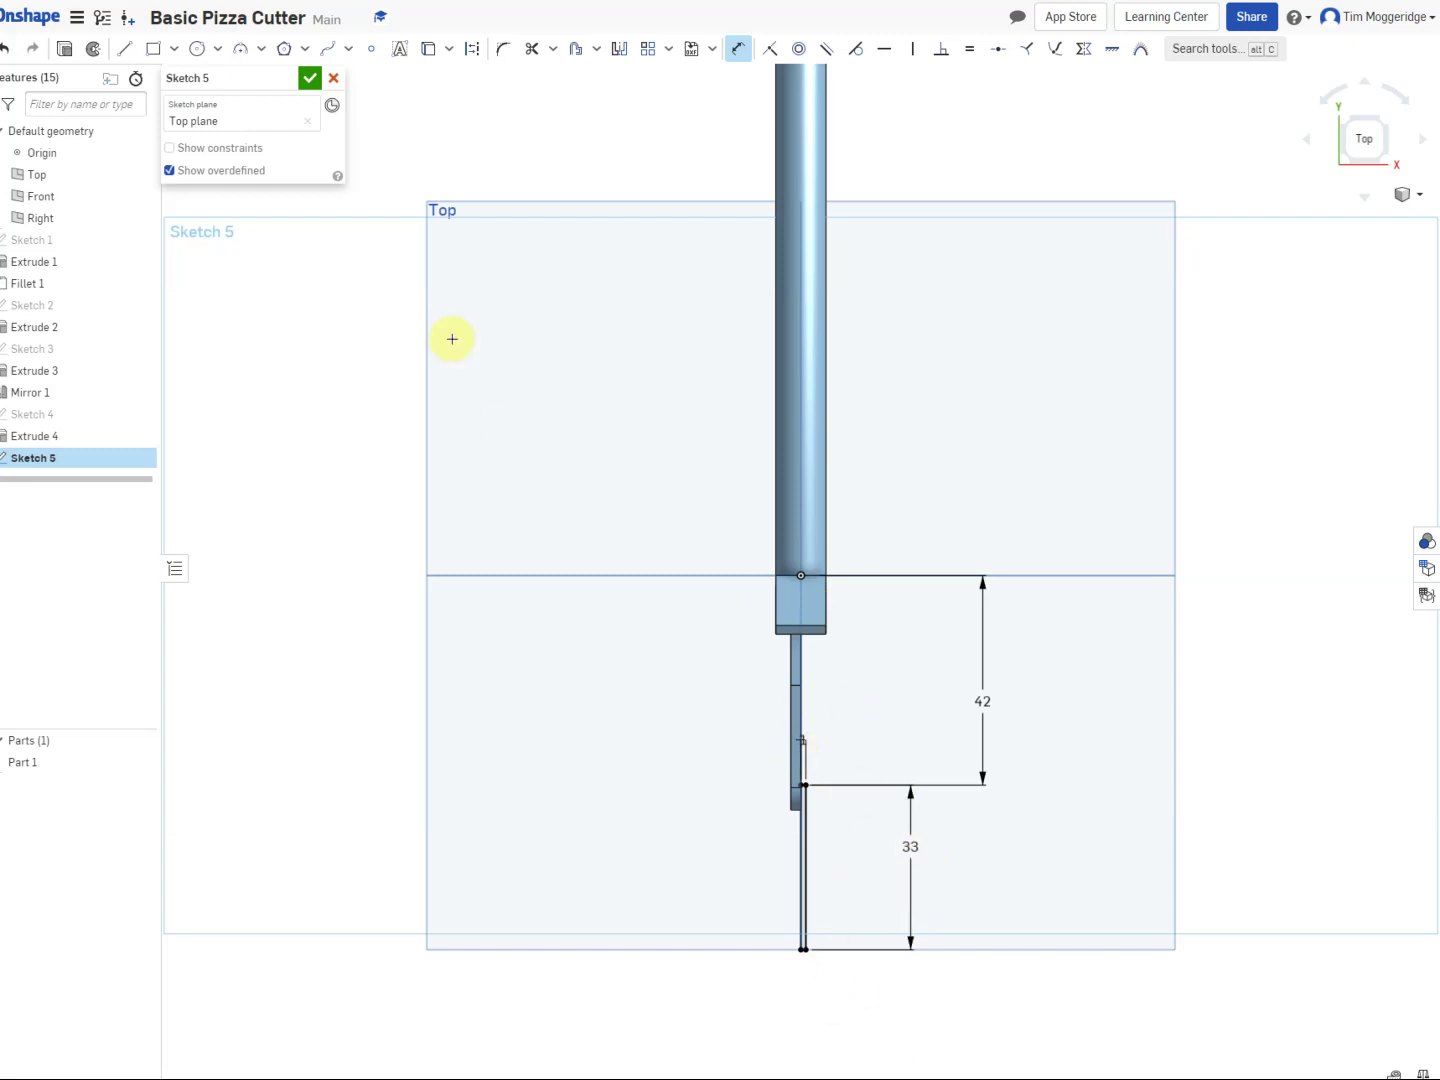
Step: Revolve the thin rectangle a full turn about its short edge near the arm's tip, adding the blade disc to Part 1
scroll(800, 790, "up", 6)
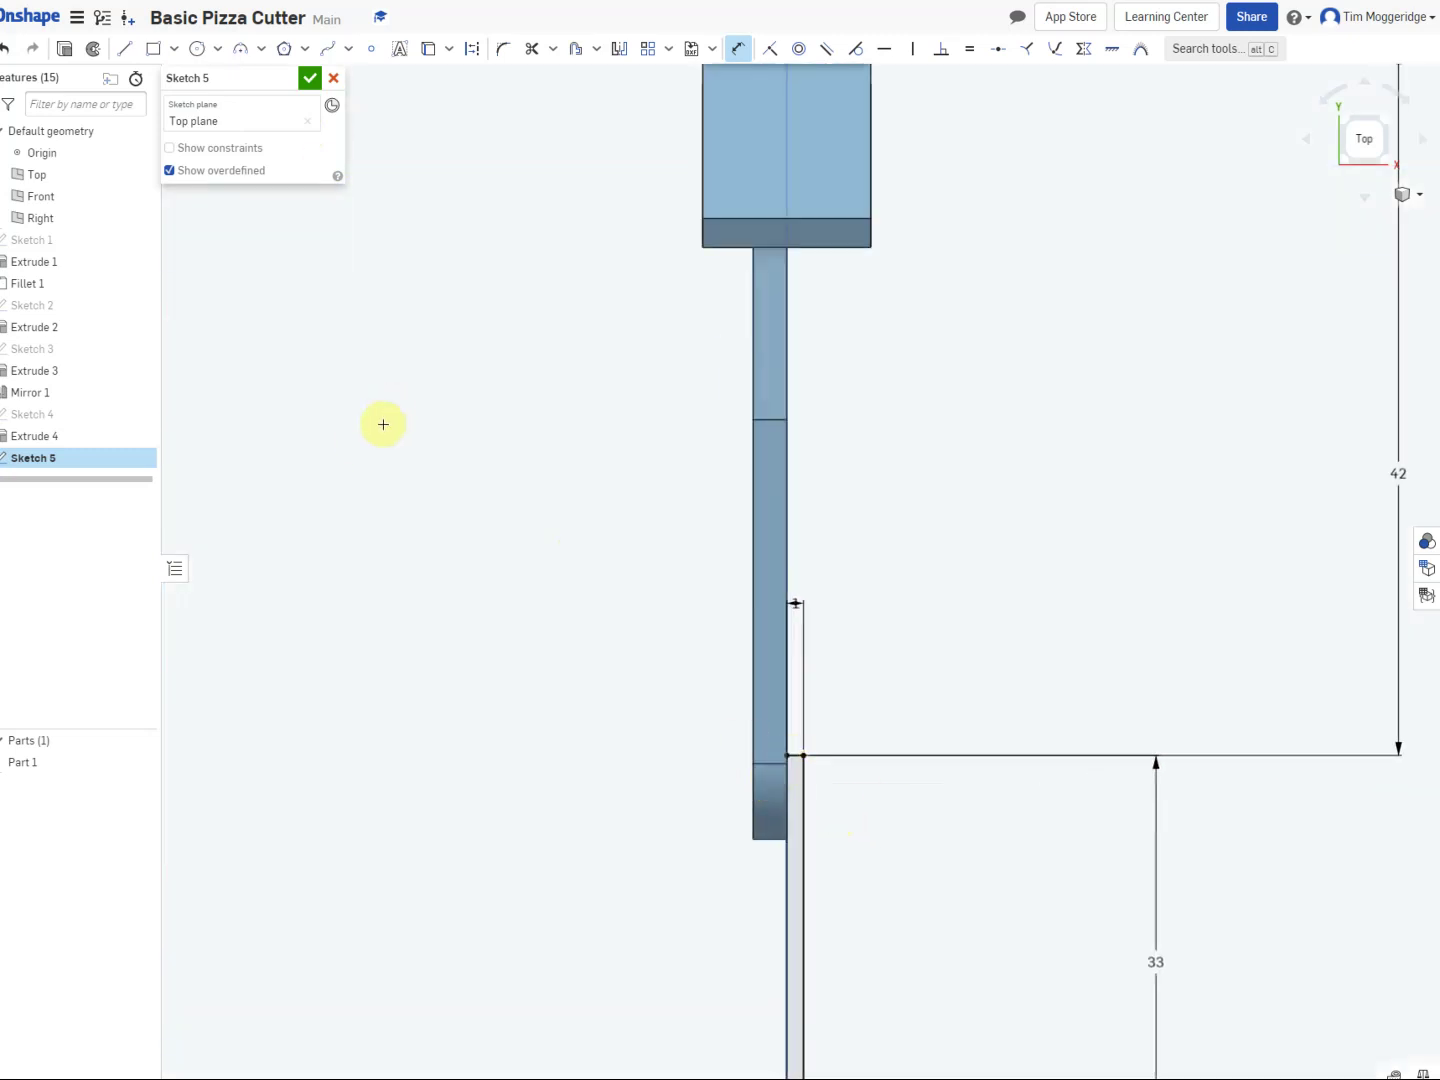
left_click(92, 49)
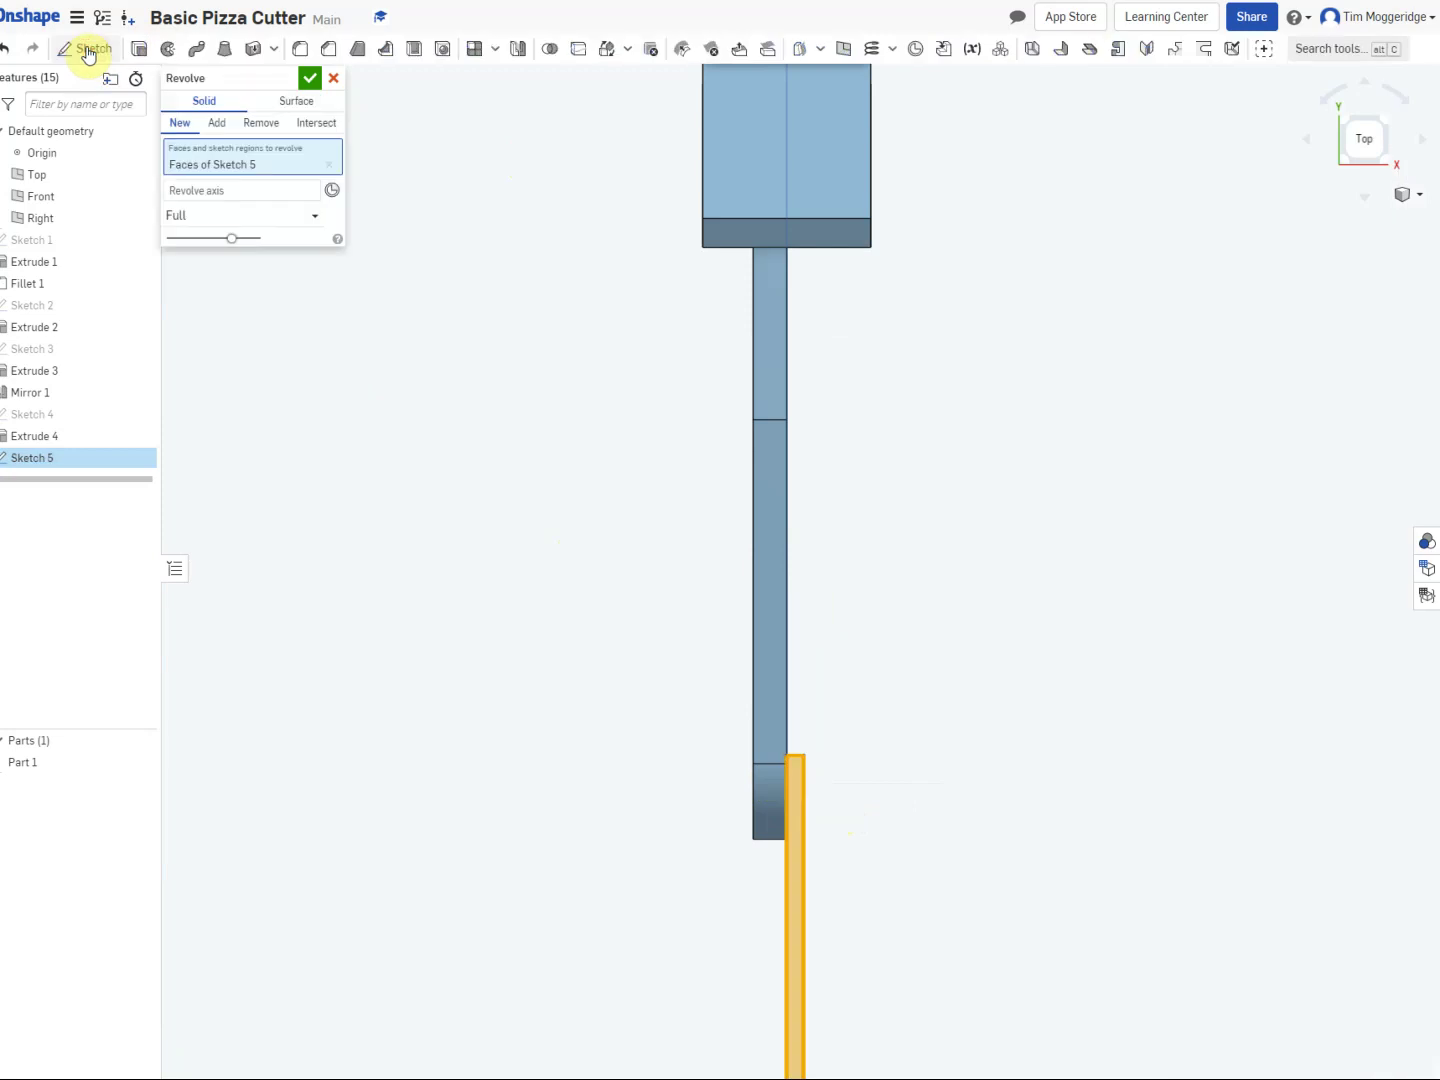
left_click(257, 198)
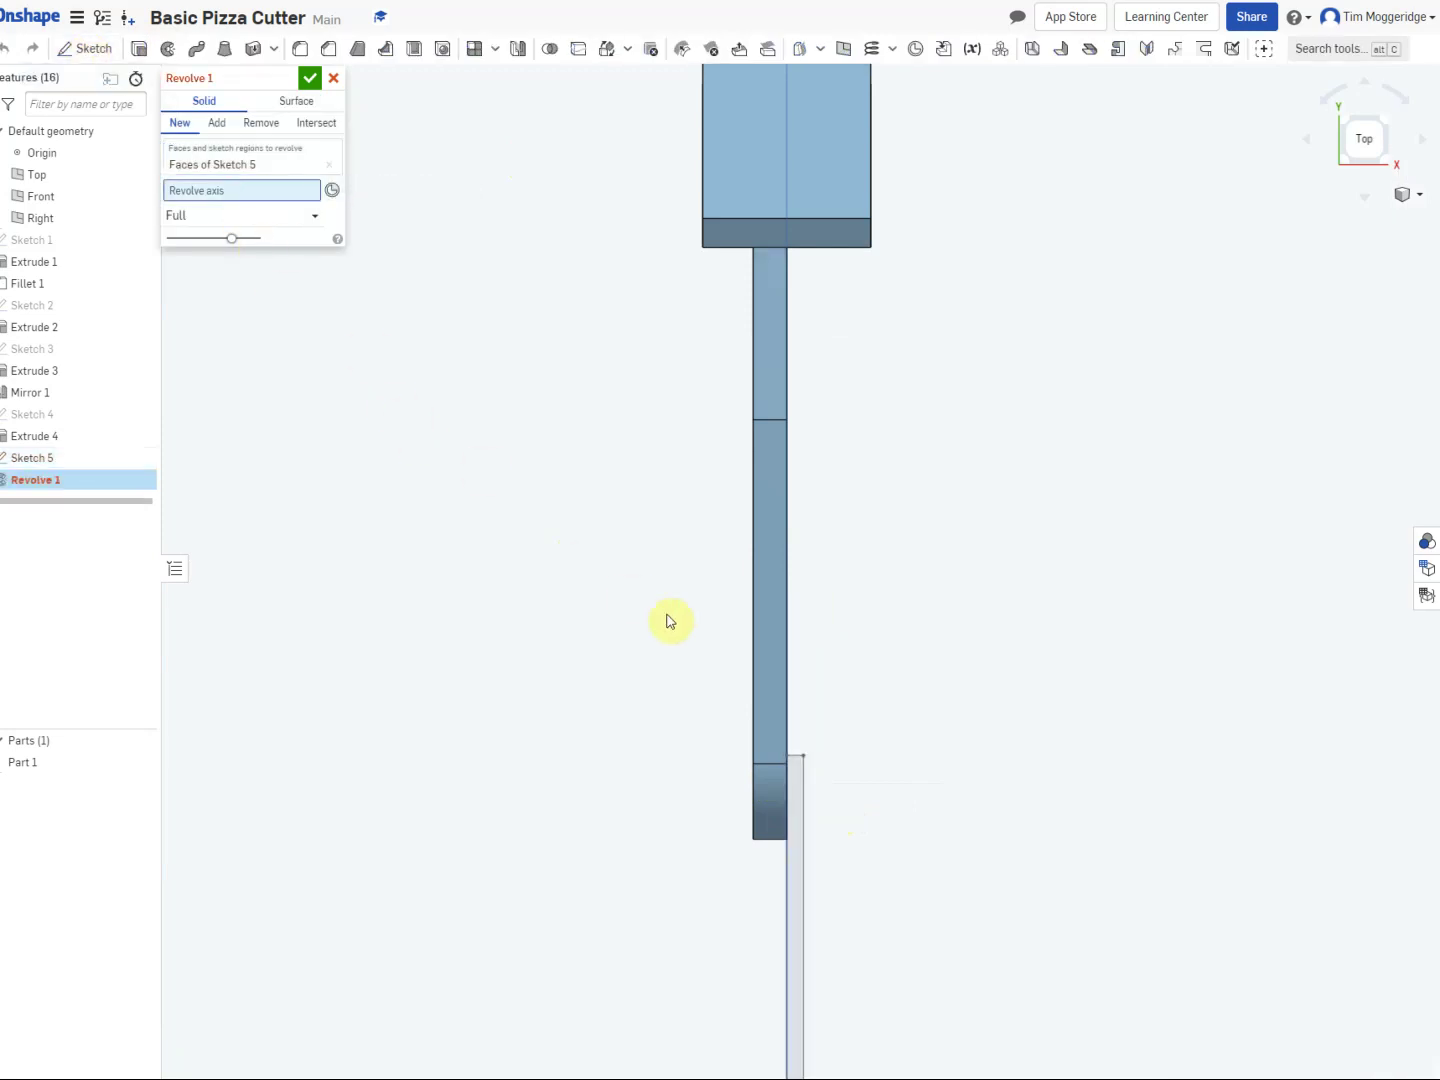
left_click(796, 763)
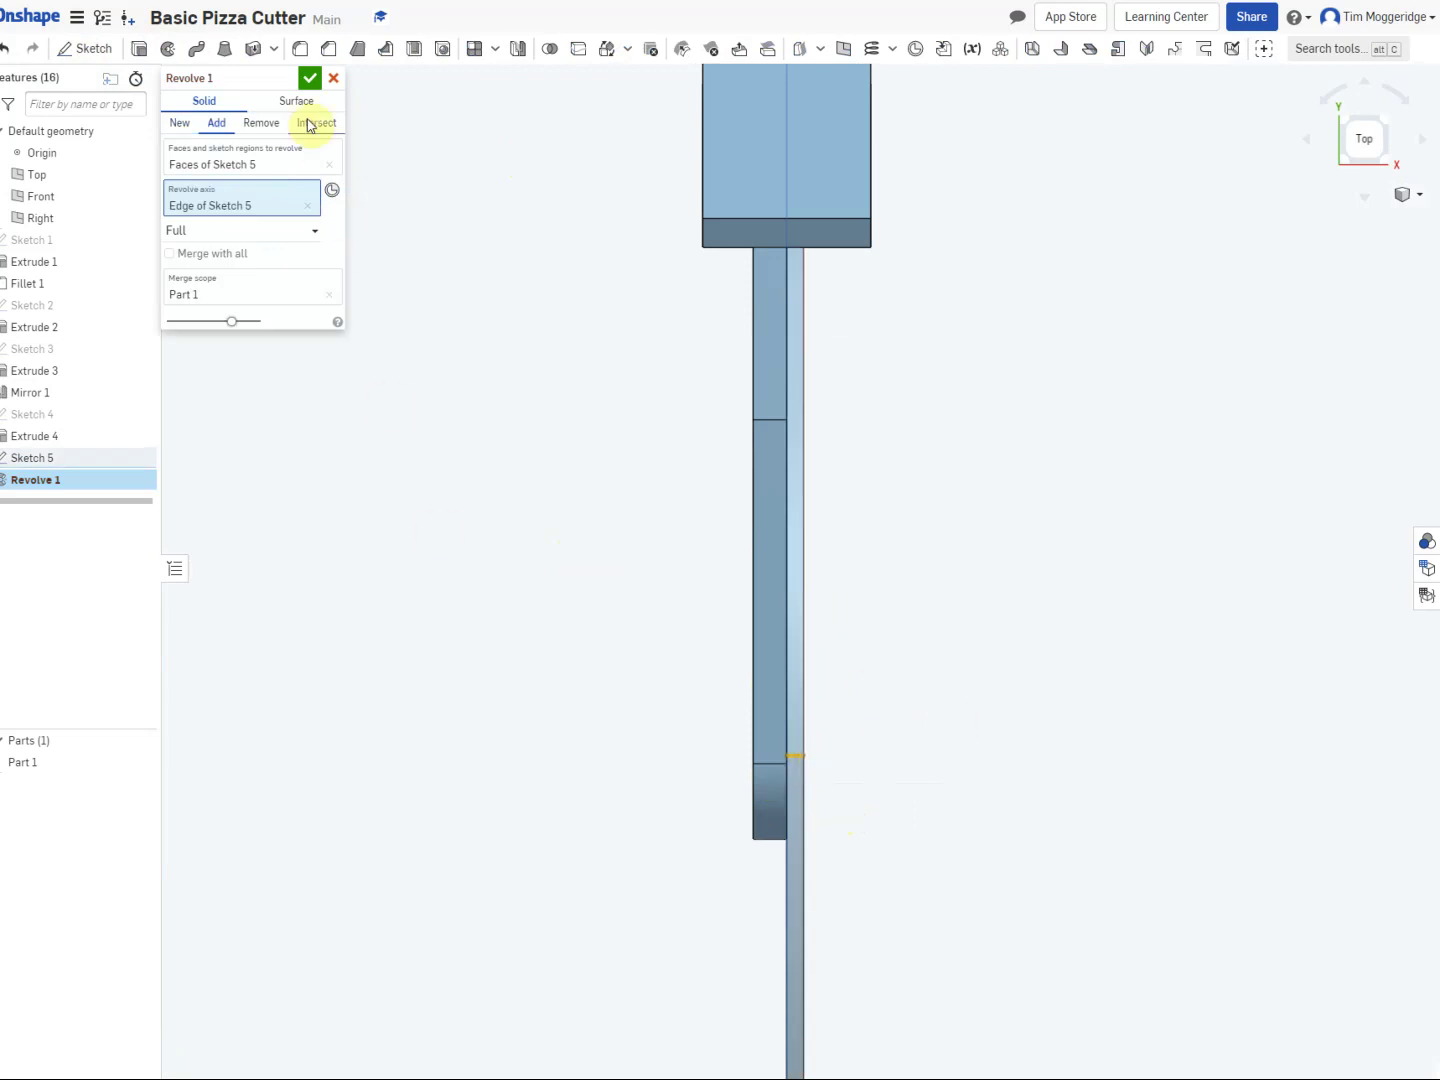
left_click(309, 79)
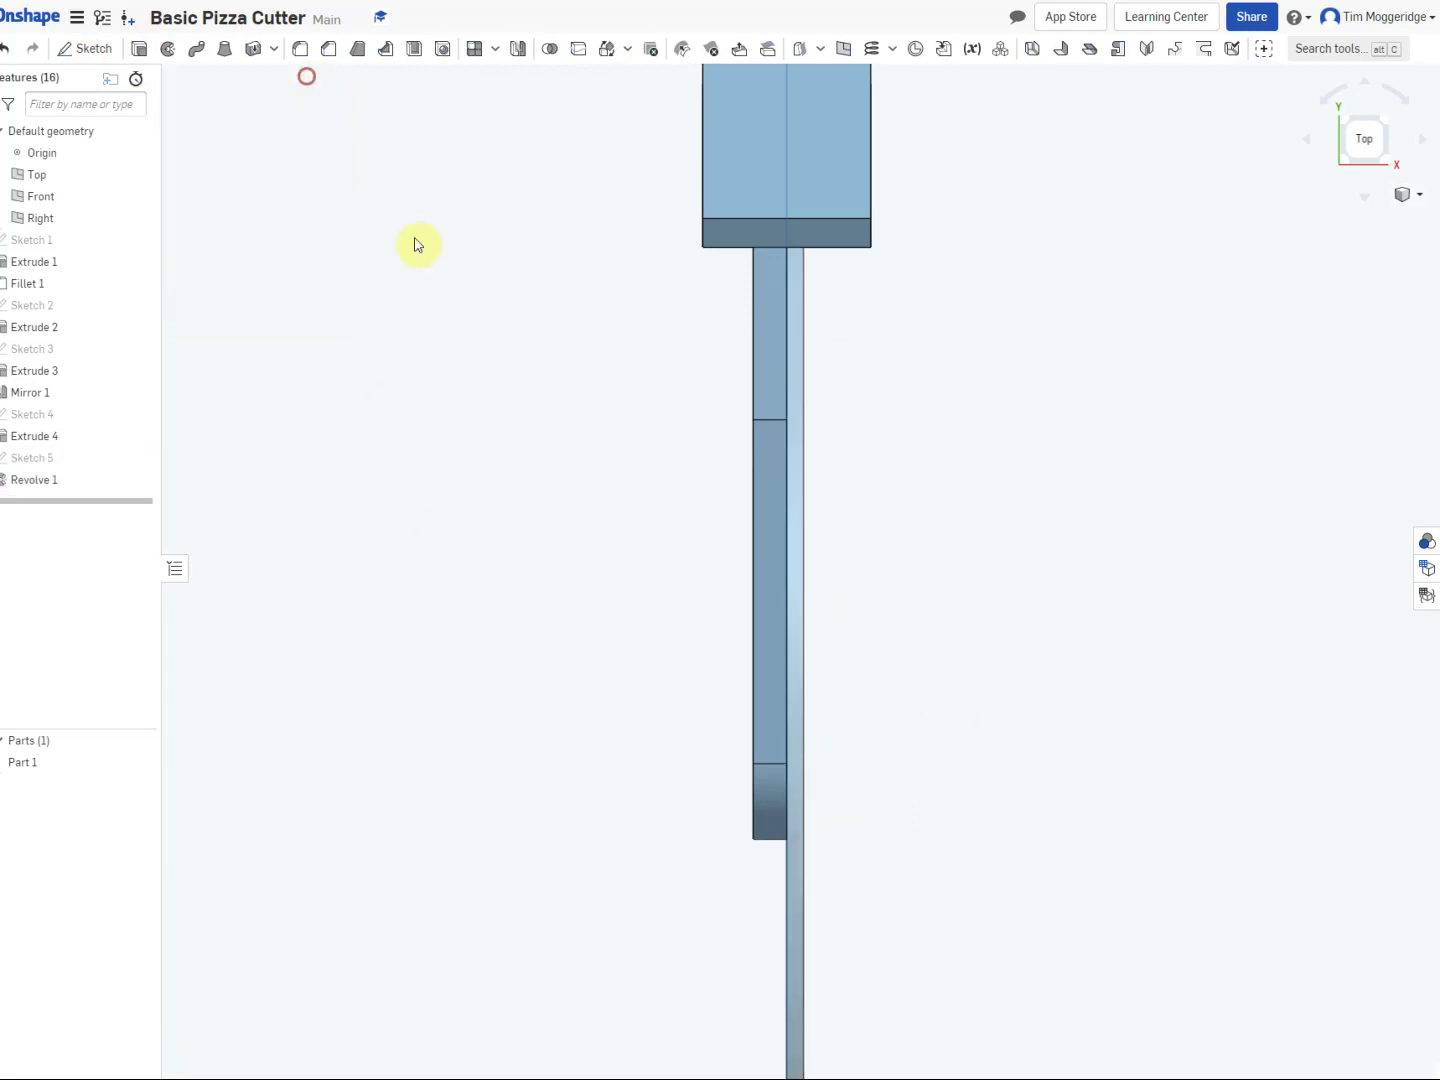
Step: Start another sketch on the Top plane, now that the circular blade is modelled
scroll(916, 588, "up", 3)
scroll(915, 589, "down", 3)
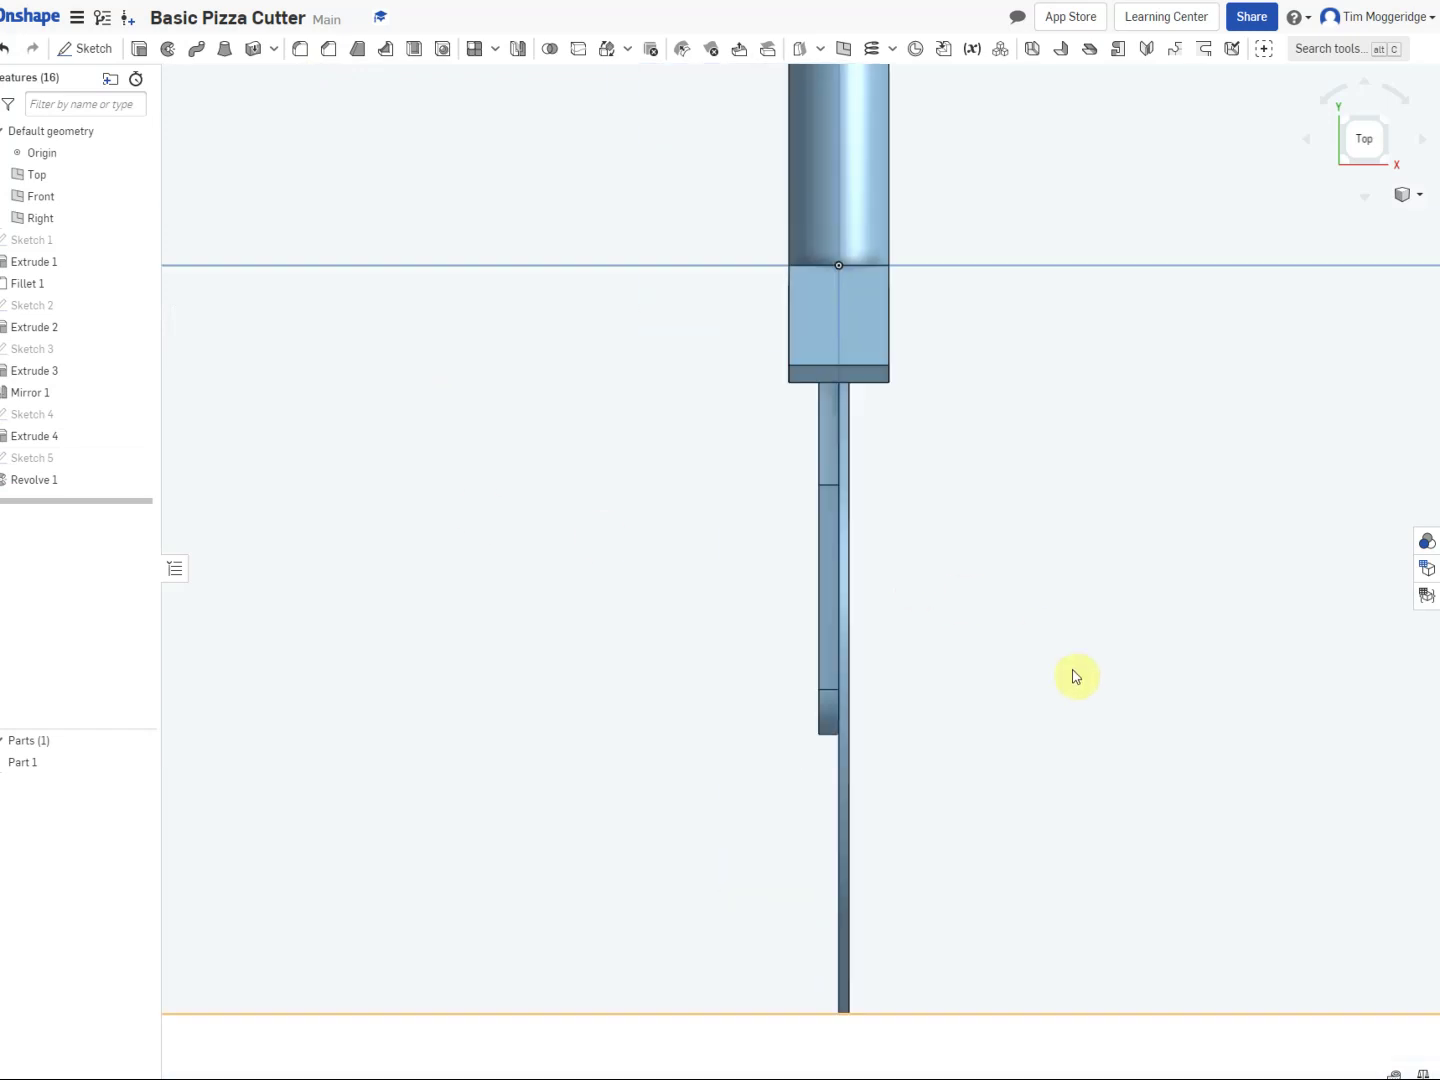
right_click_drag(1073, 675, 1004, 604)
scroll(1003, 628, "down", 6)
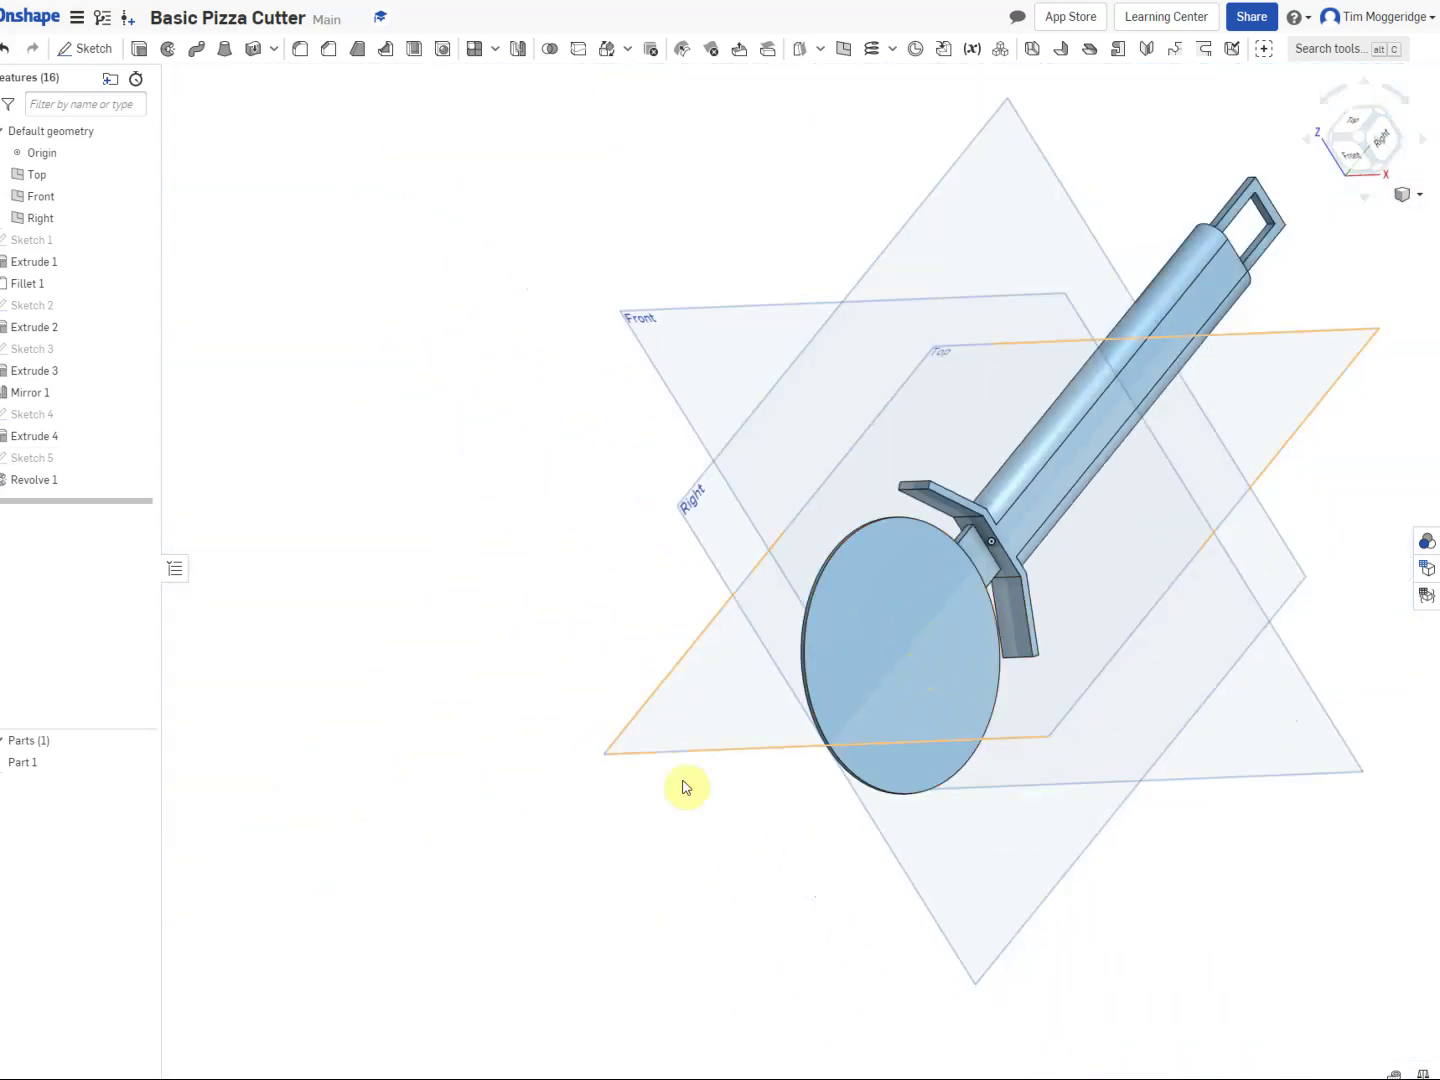
middle_click_drag(410, 659, 446, 668)
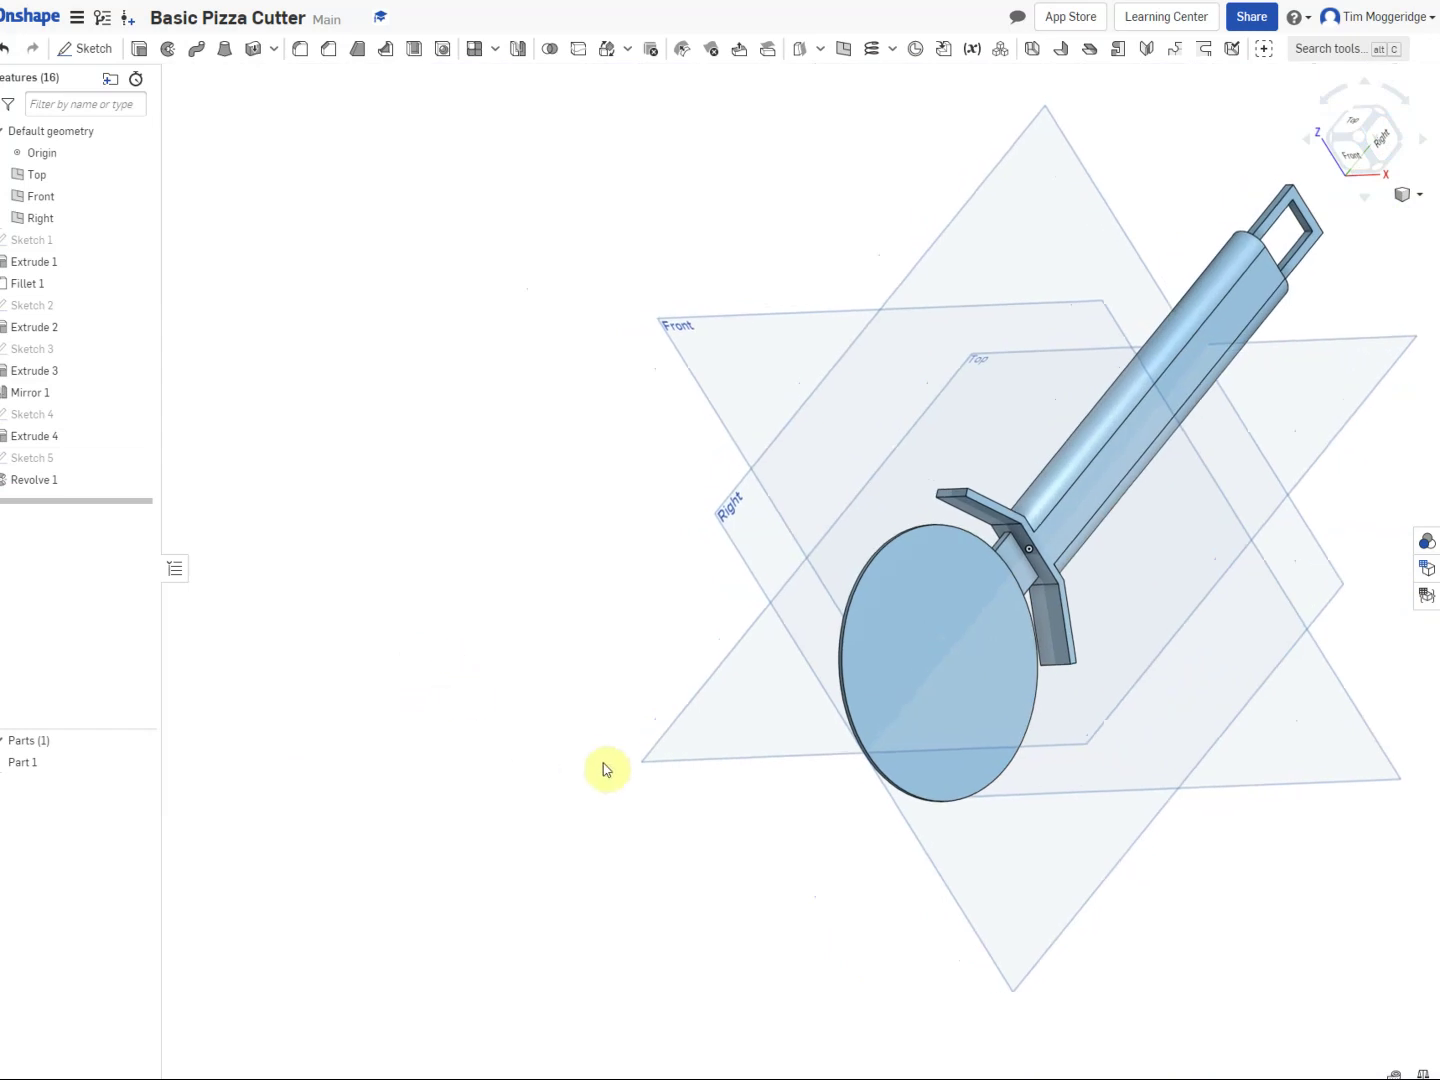
right_click(737, 727)
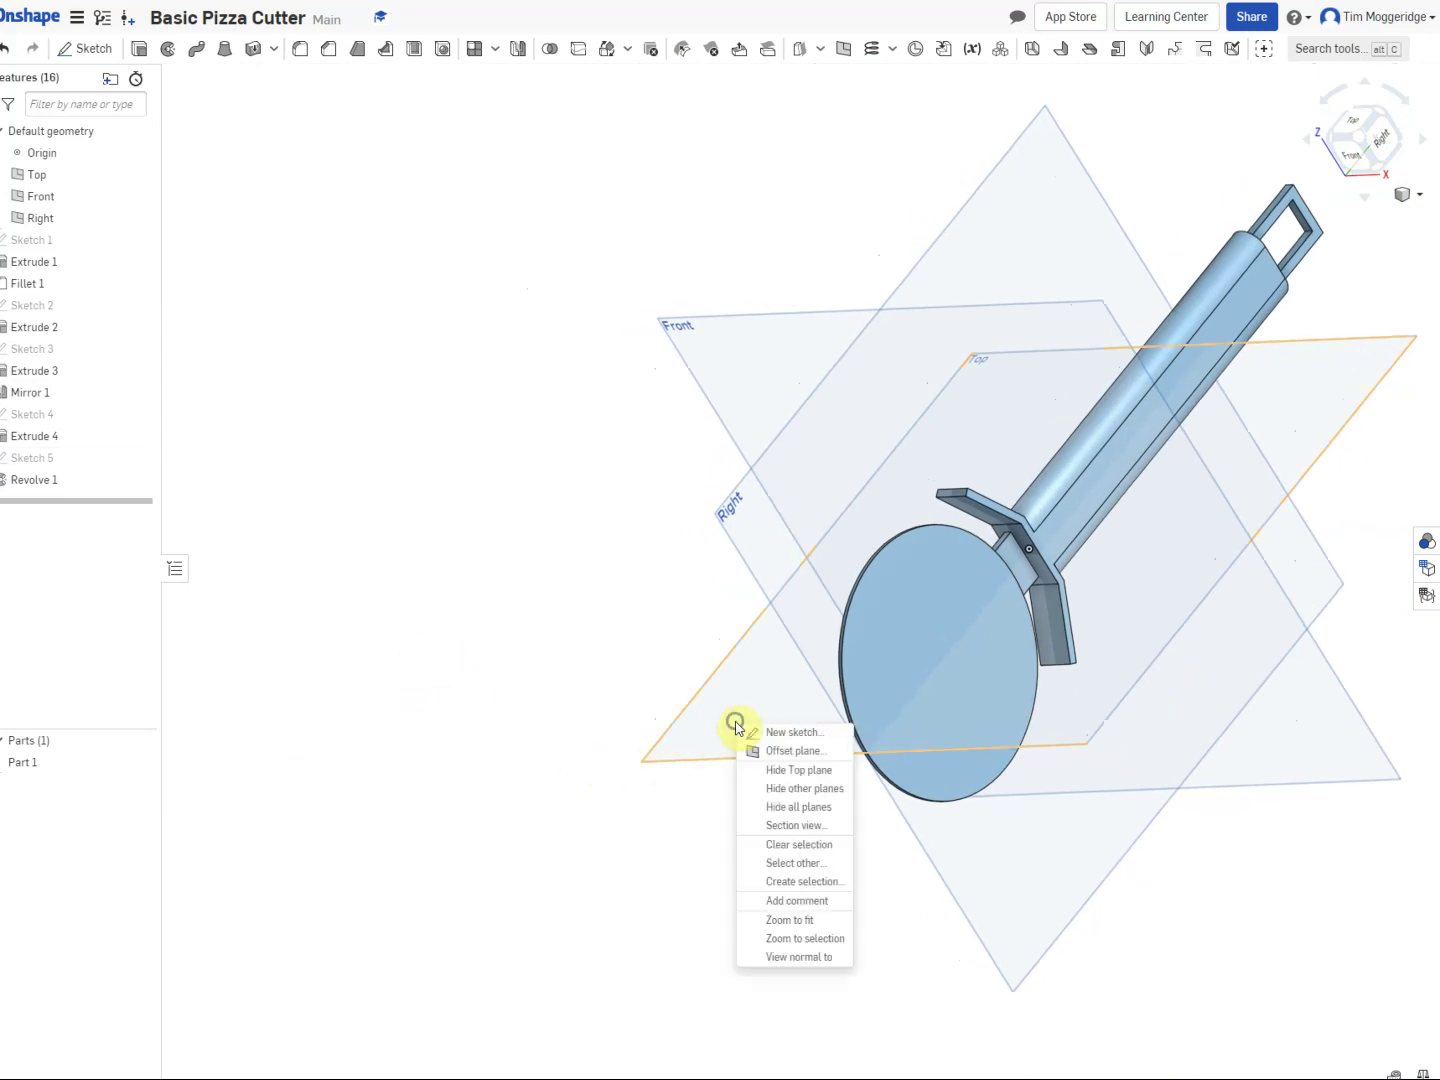
left_click(761, 733)
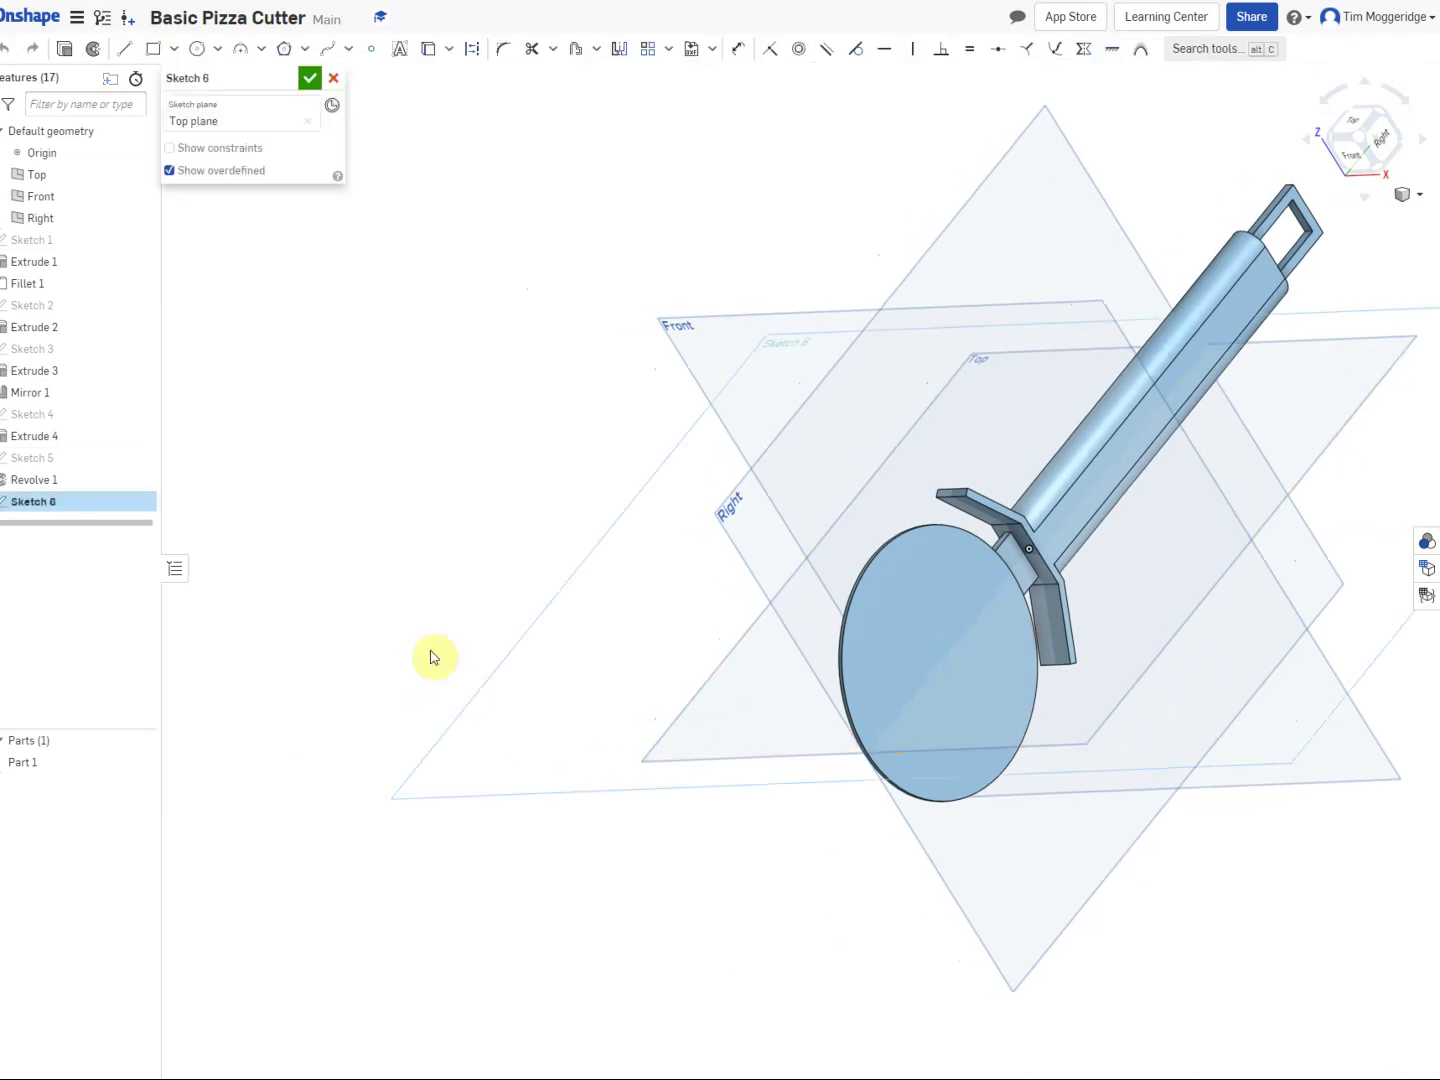
right_click(430, 653)
left_click(472, 776)
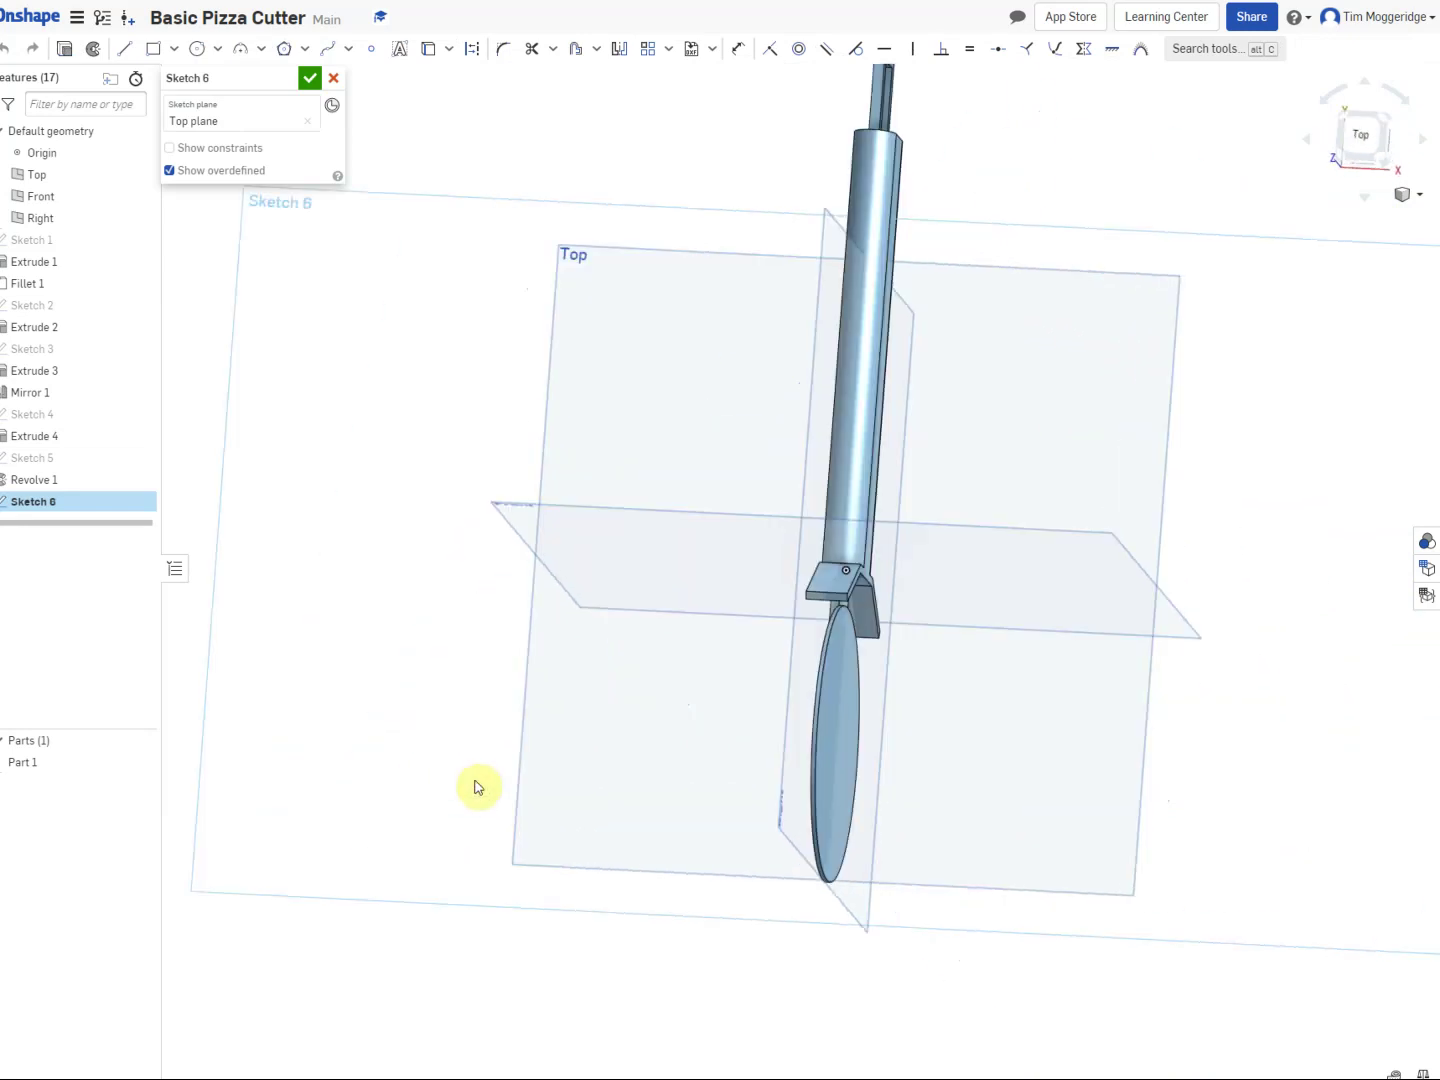
Step: Sketch a circle about 10 mm in diameter centred on the line where the arm meets the blade, near the arm's tip
left_click(198, 59)
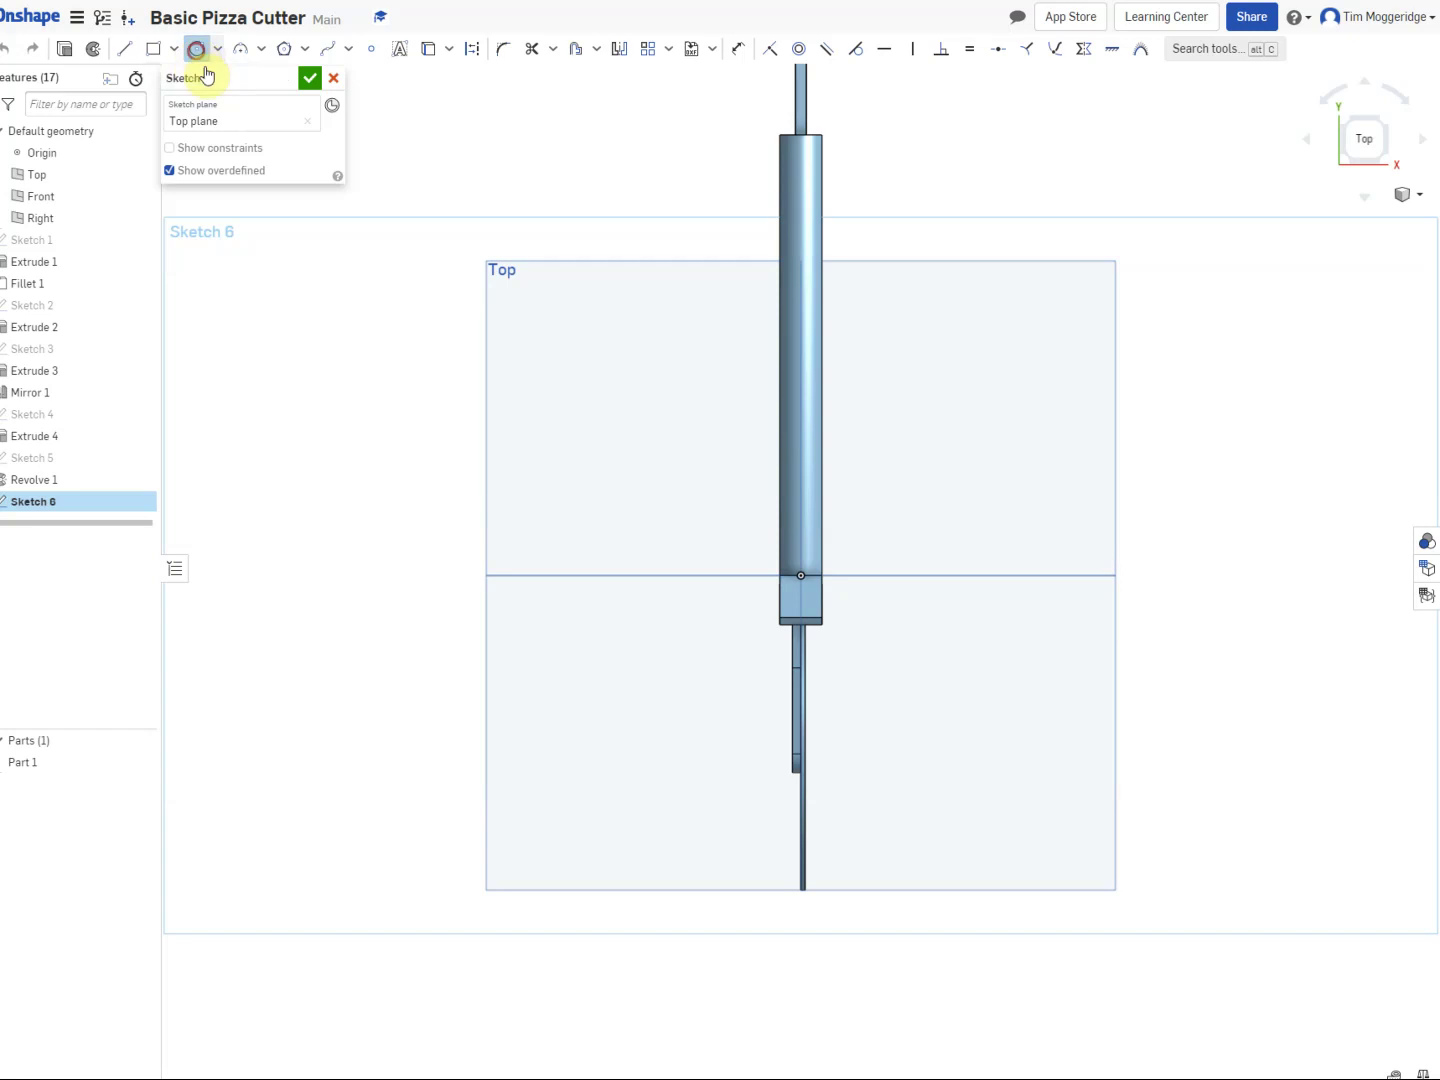
scroll(818, 781, "up", 1)
scroll(818, 781, "up", 3)
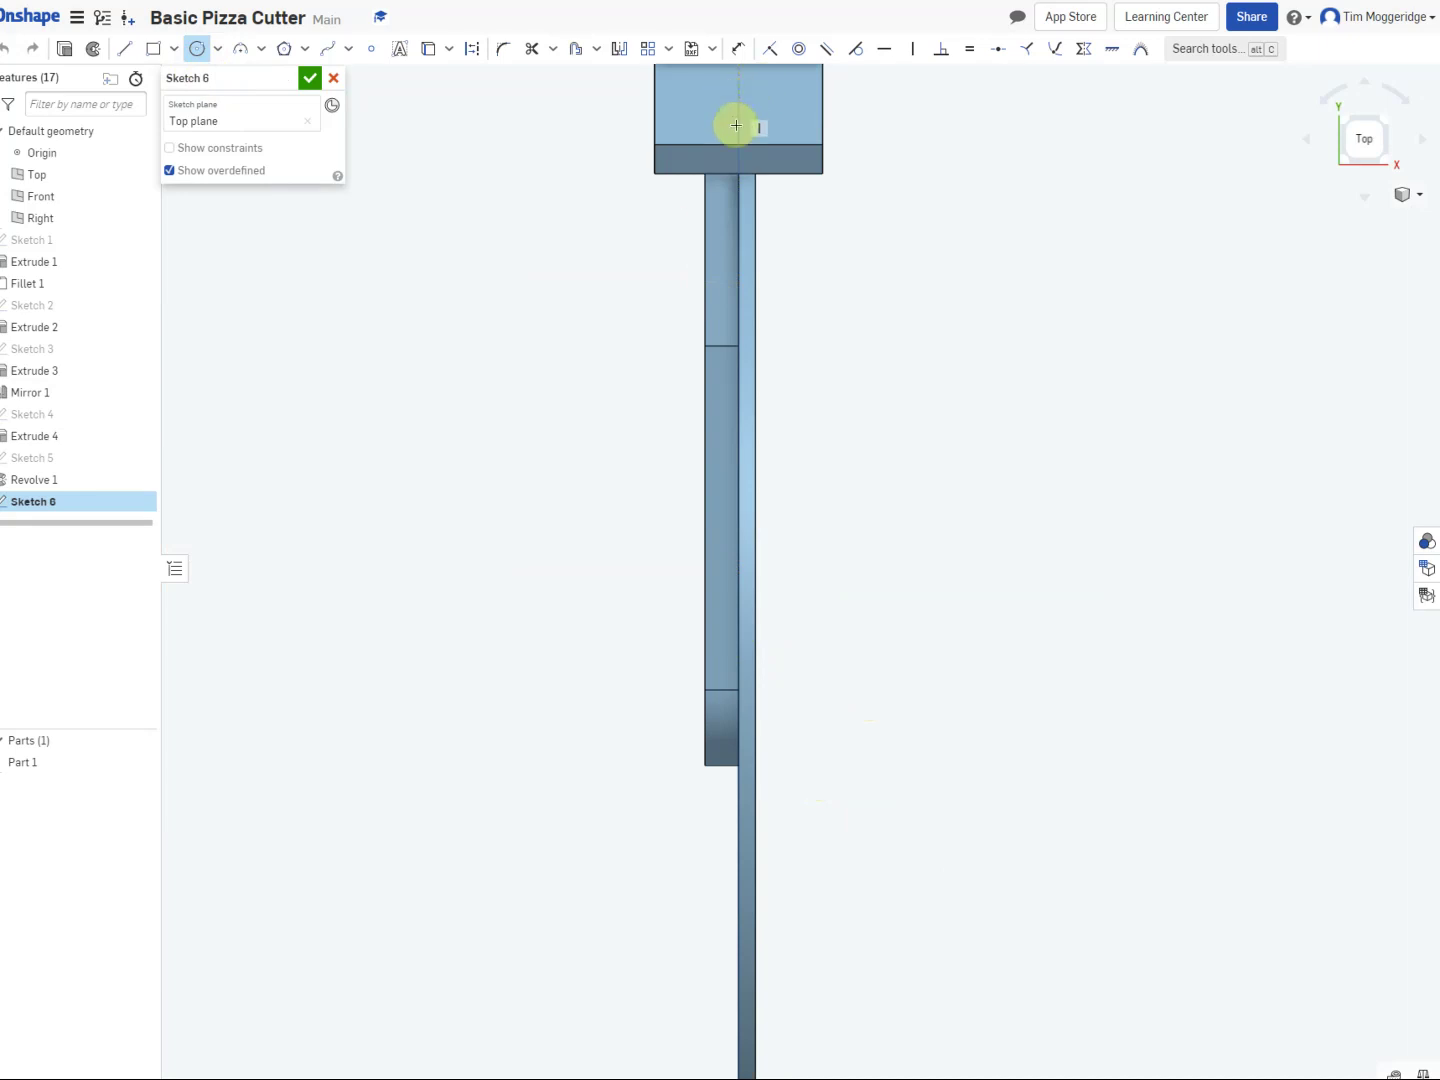
left_click(738, 638)
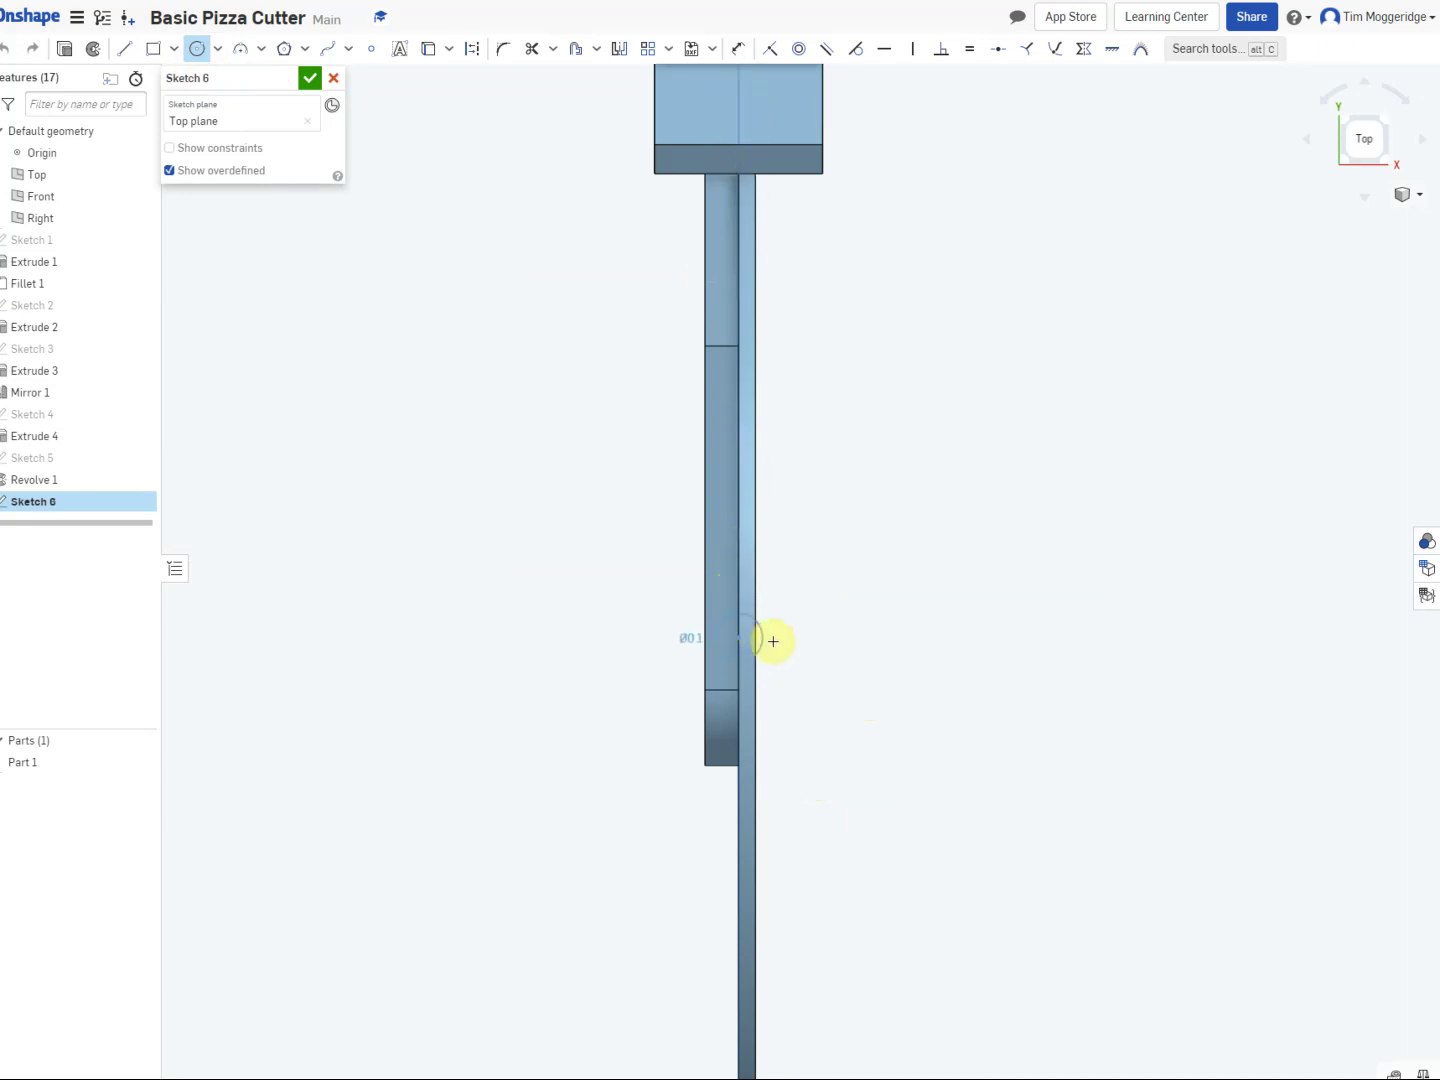
left_click(825, 634)
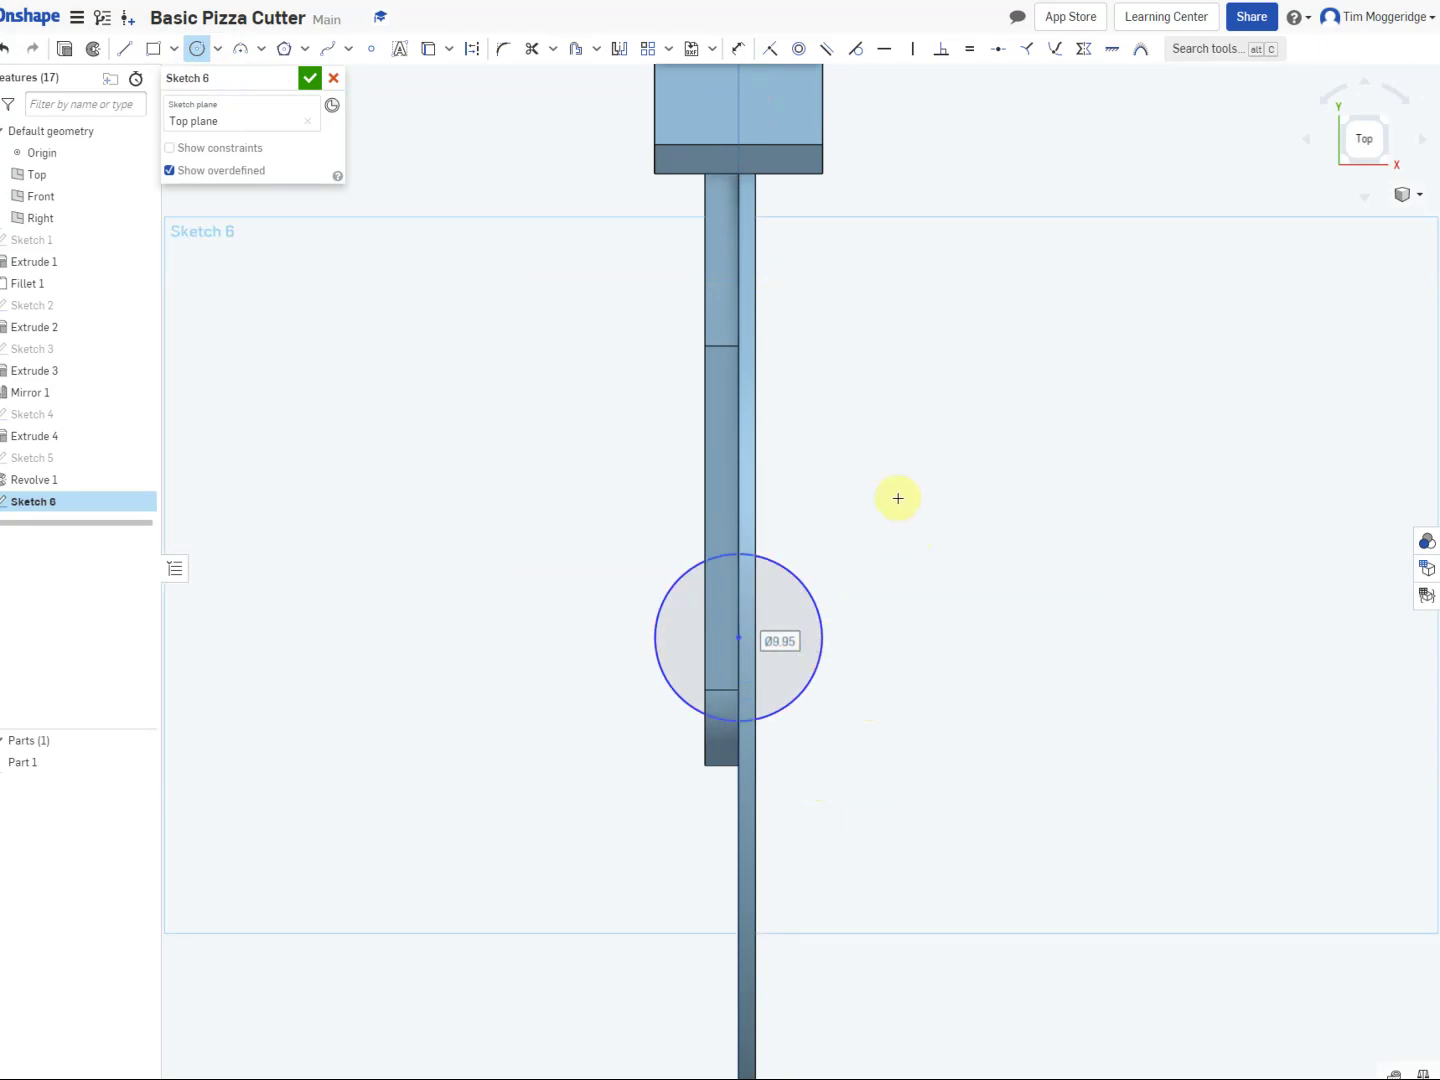
Step: Dimension the distance from the origin to the circle's centre to 42 mm
scroll(990, 496, "down", 3)
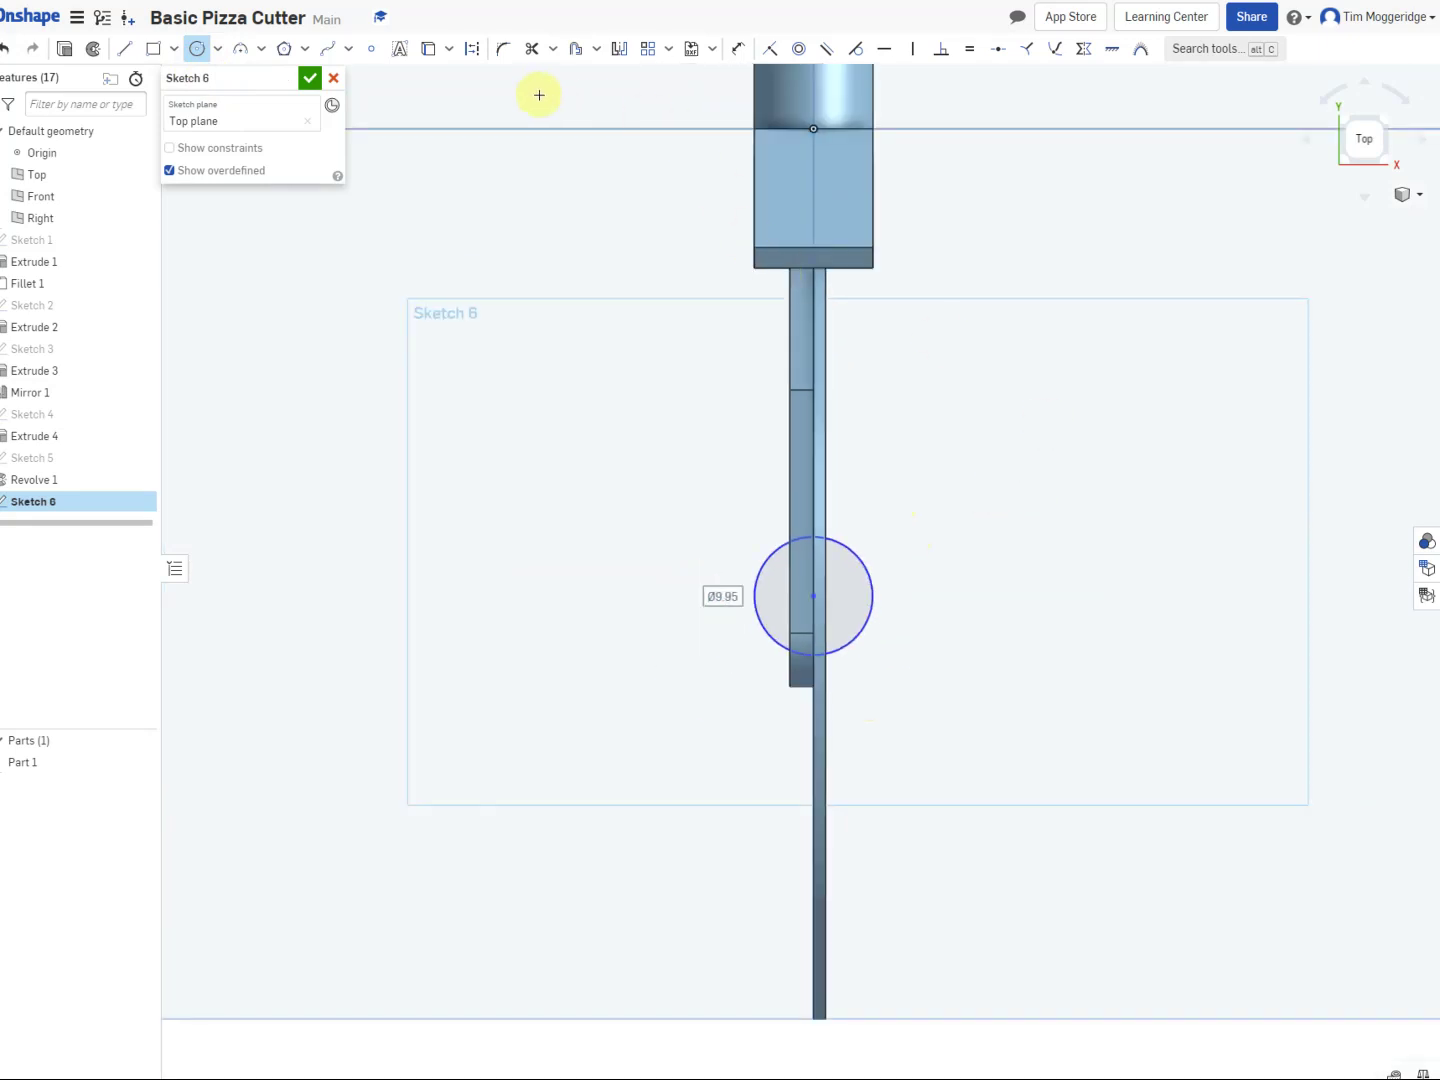
left_click(737, 50)
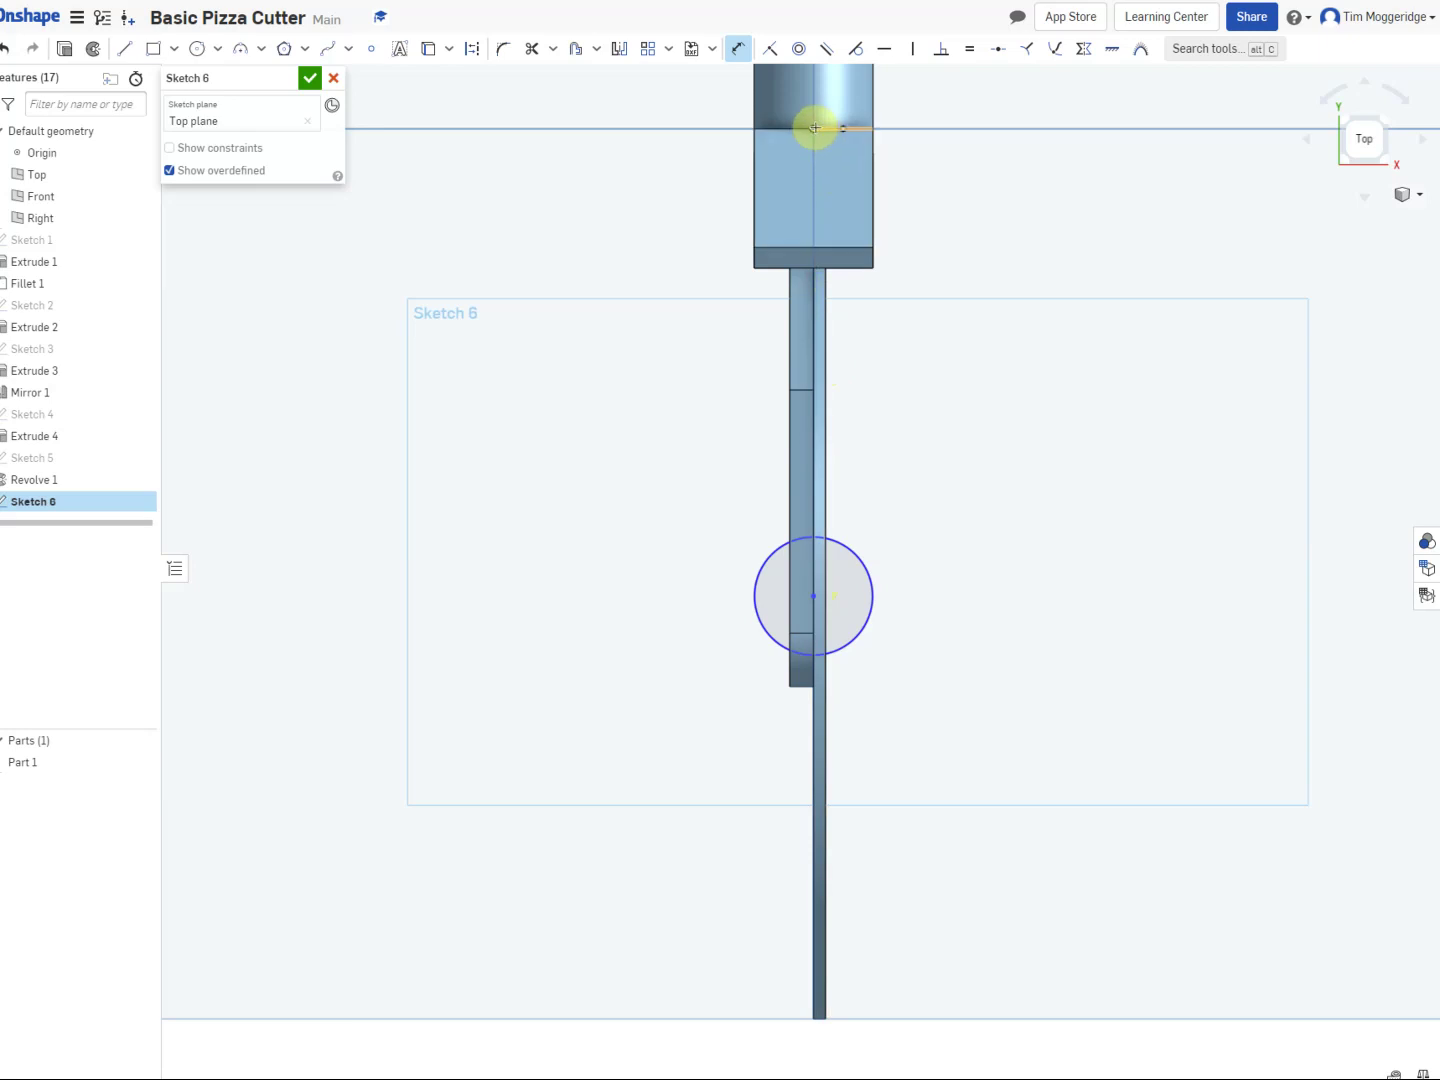
left_click(814, 127)
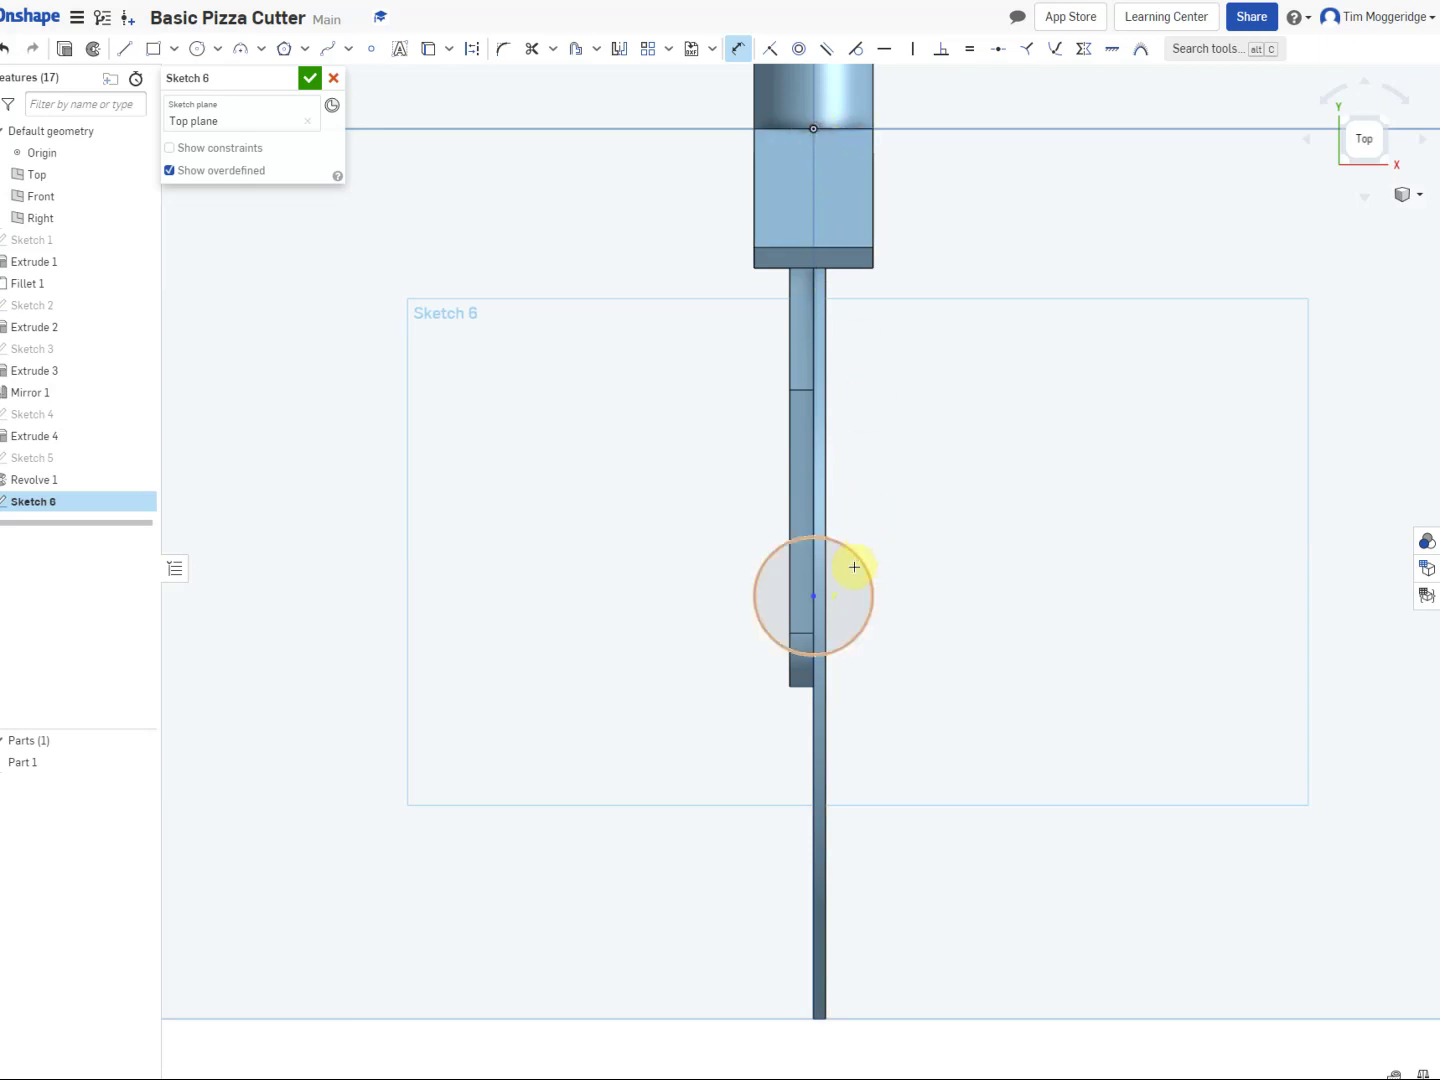
left_click(814, 598)
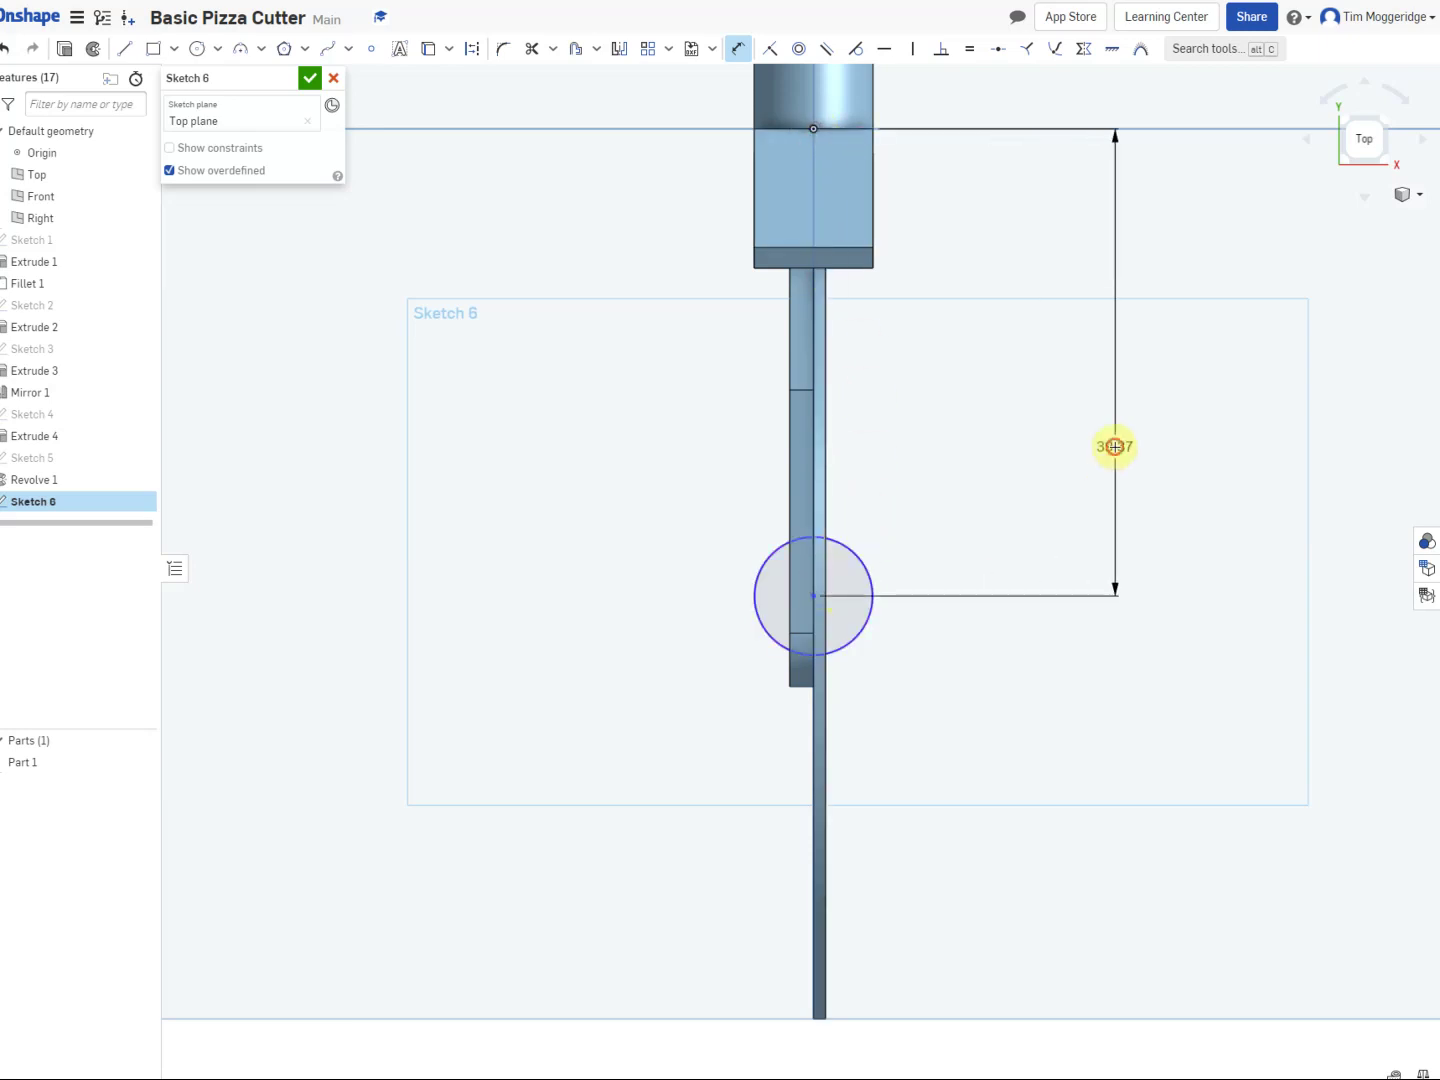
left_click(1115, 446)
type("42")
key("Return")
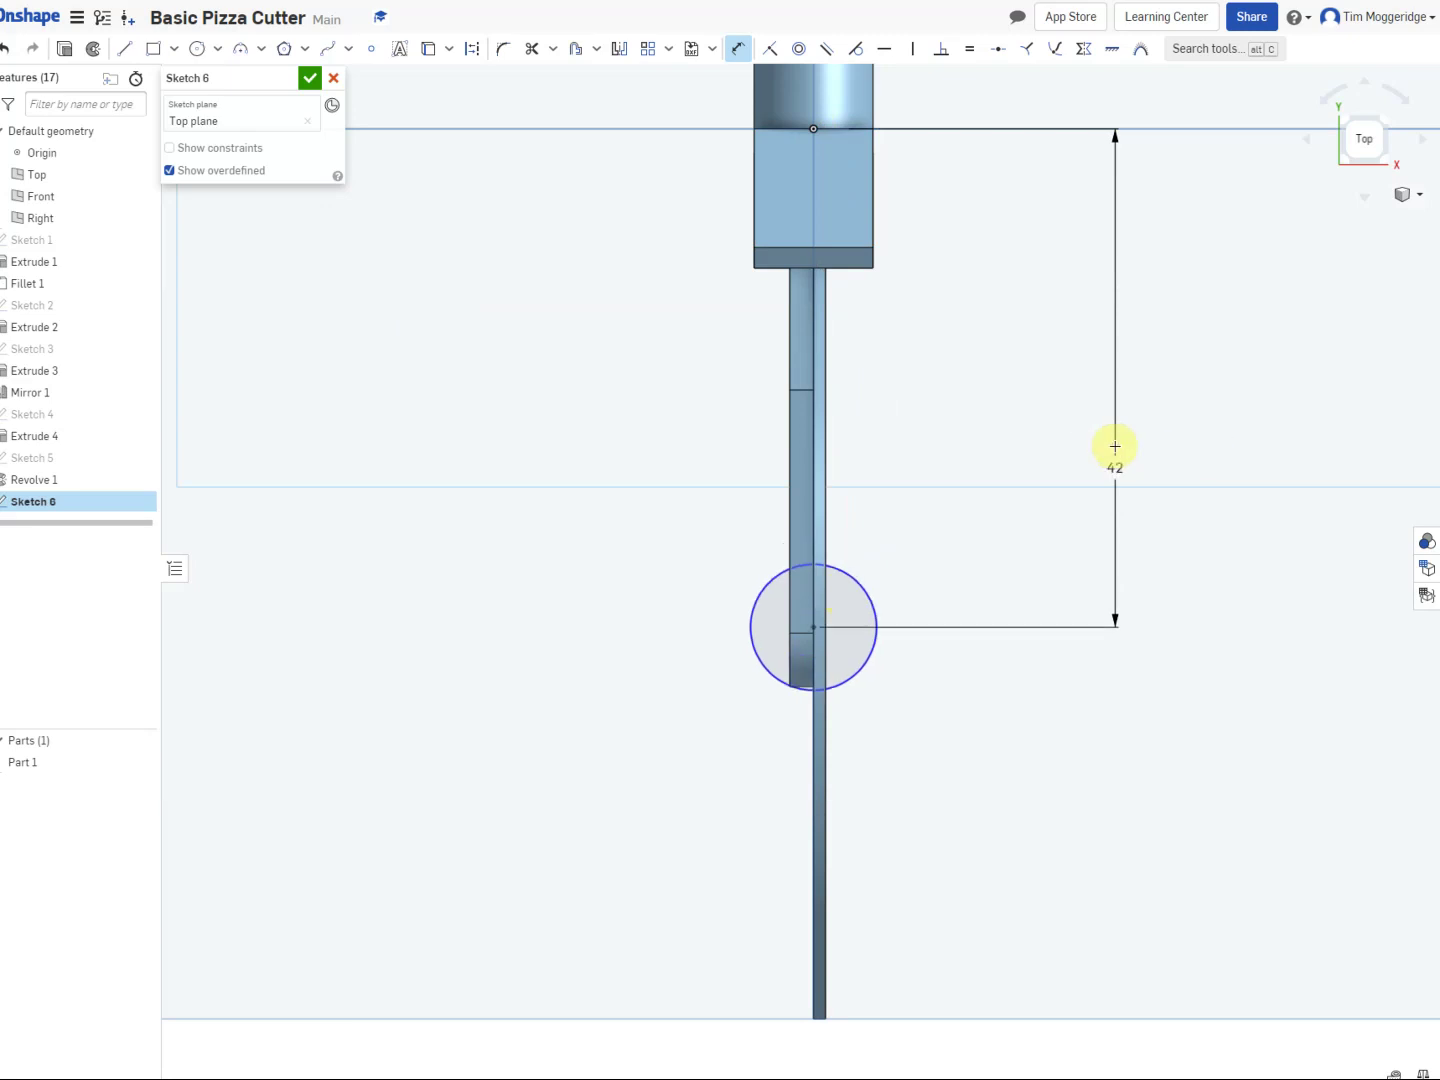
Step: Set the diameter of the circle at the blade's pivot to 5 mm
left_click(860, 668)
left_click(1012, 761)
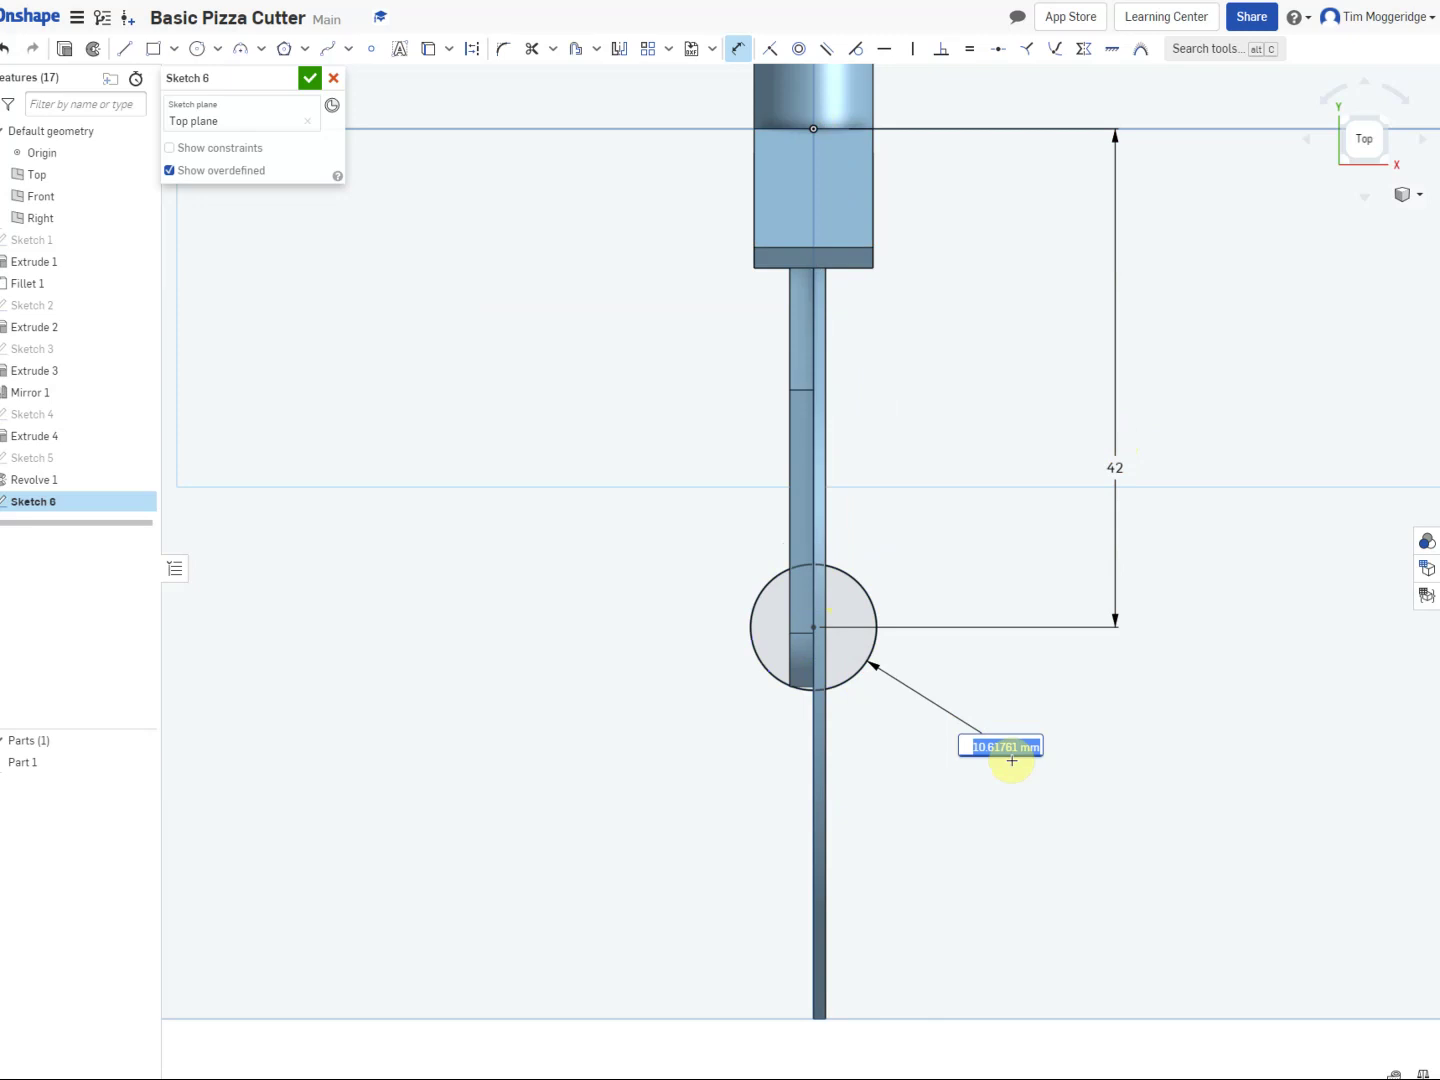
type("5")
key("Return")
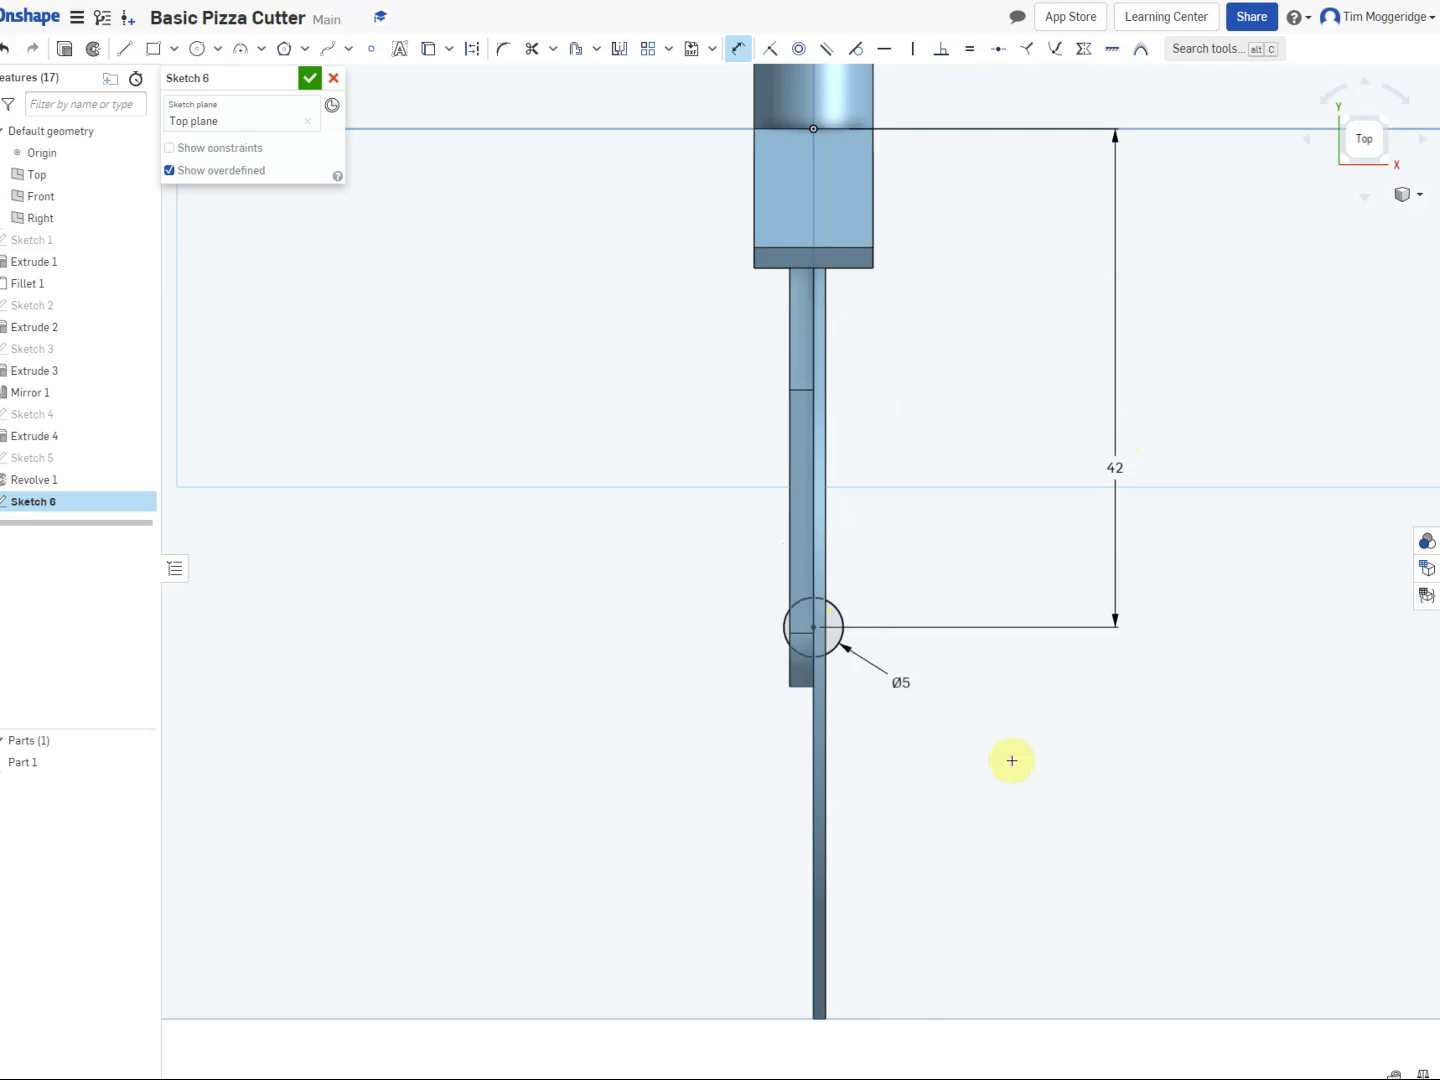
Step: Draw a horizontal line across the full width of the 5 mm circle through its centre and trim away the circle's upper half
left_click(123, 49)
scroll(830, 626, "up", 8)
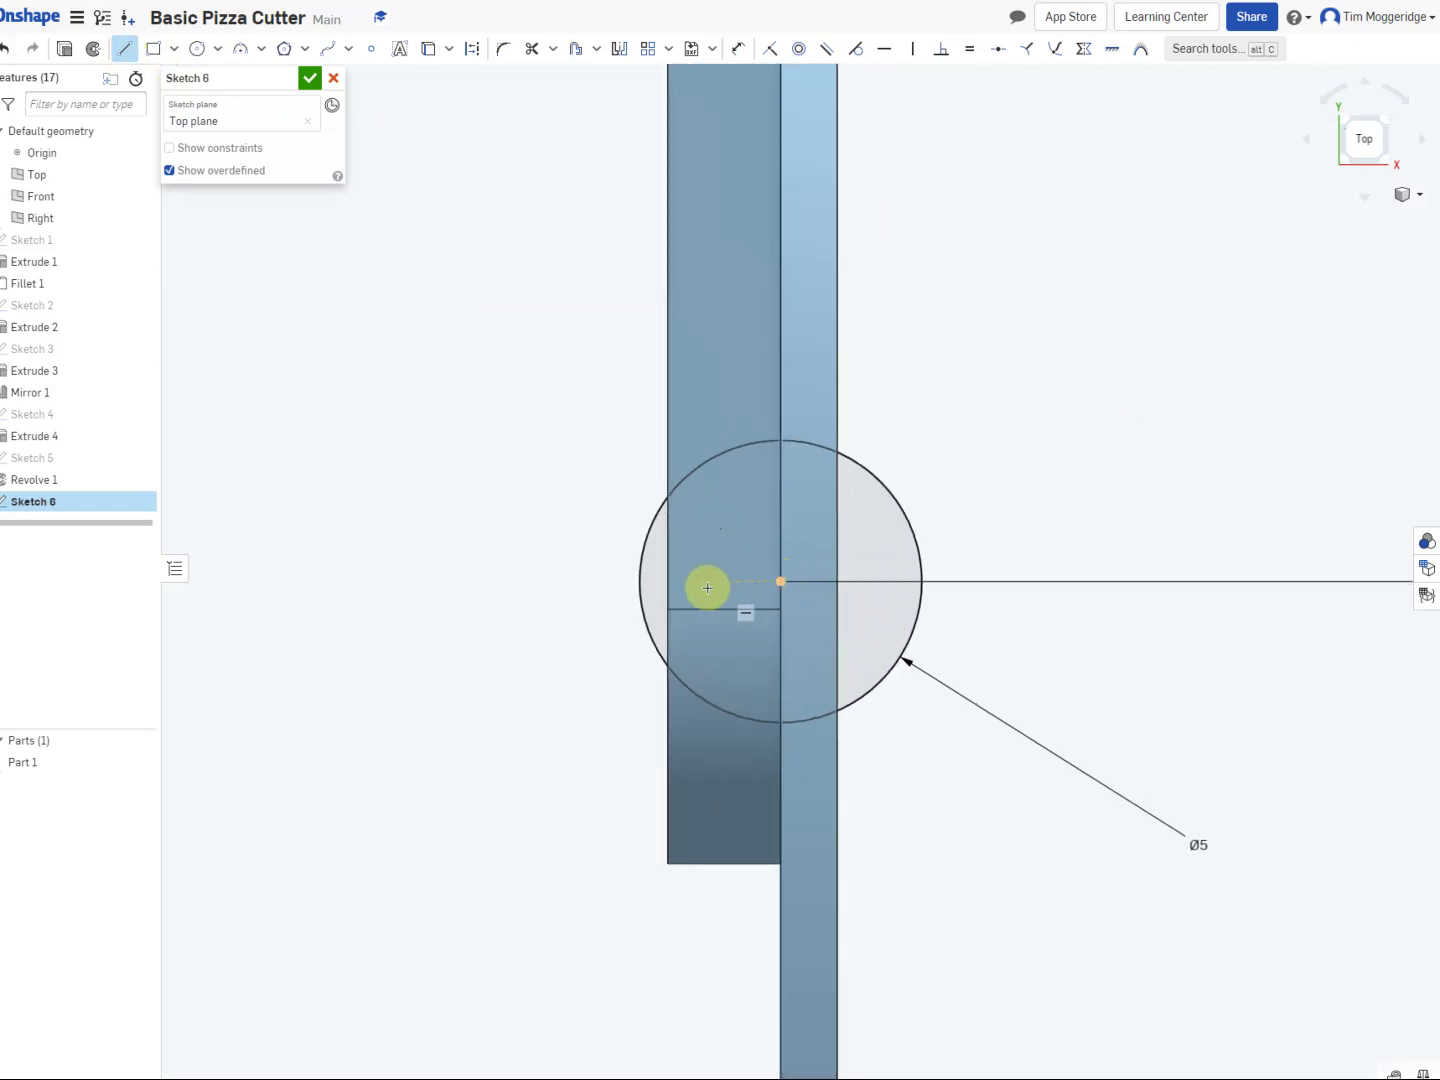
left_click(638, 581)
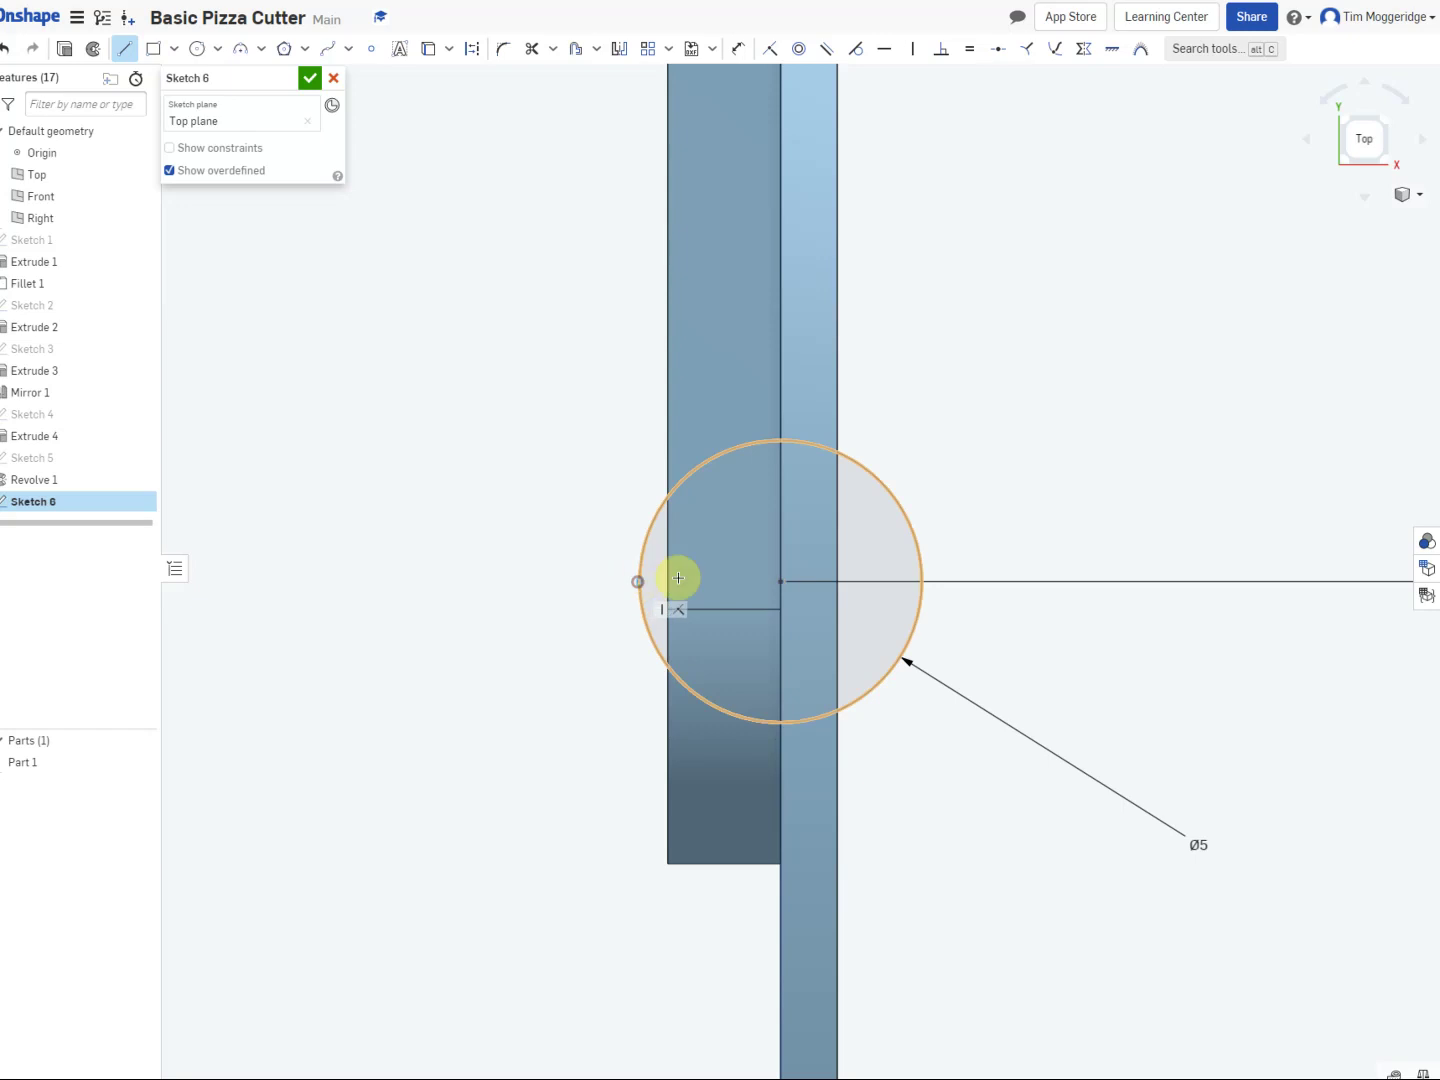
left_click(923, 581)
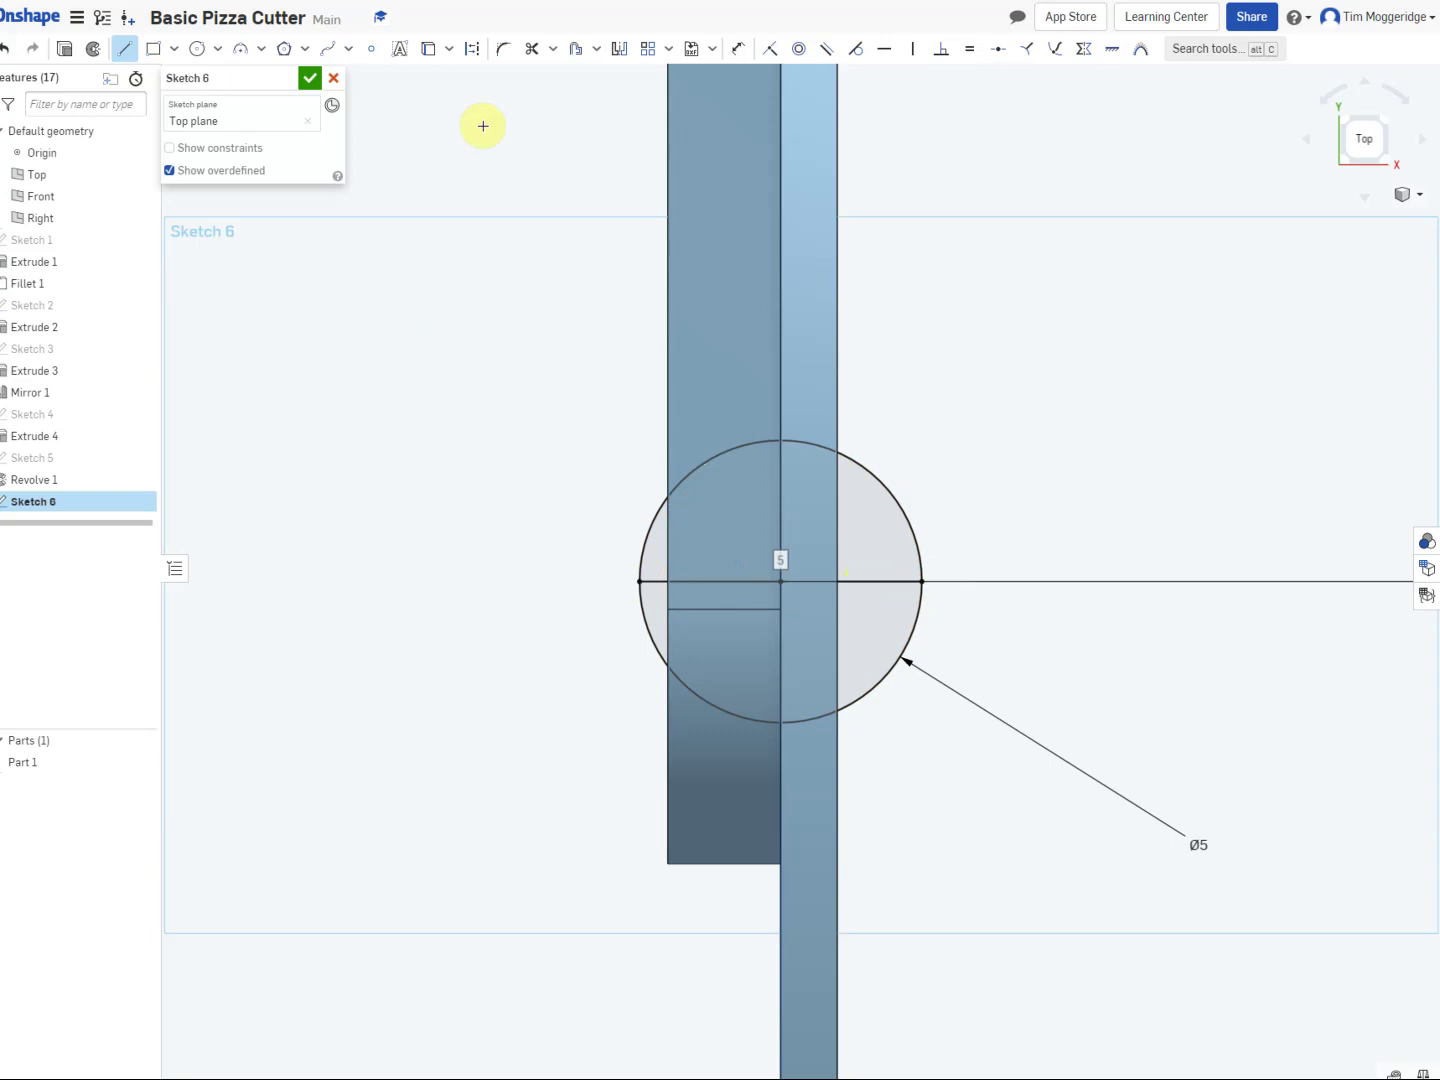
left_click(531, 49)
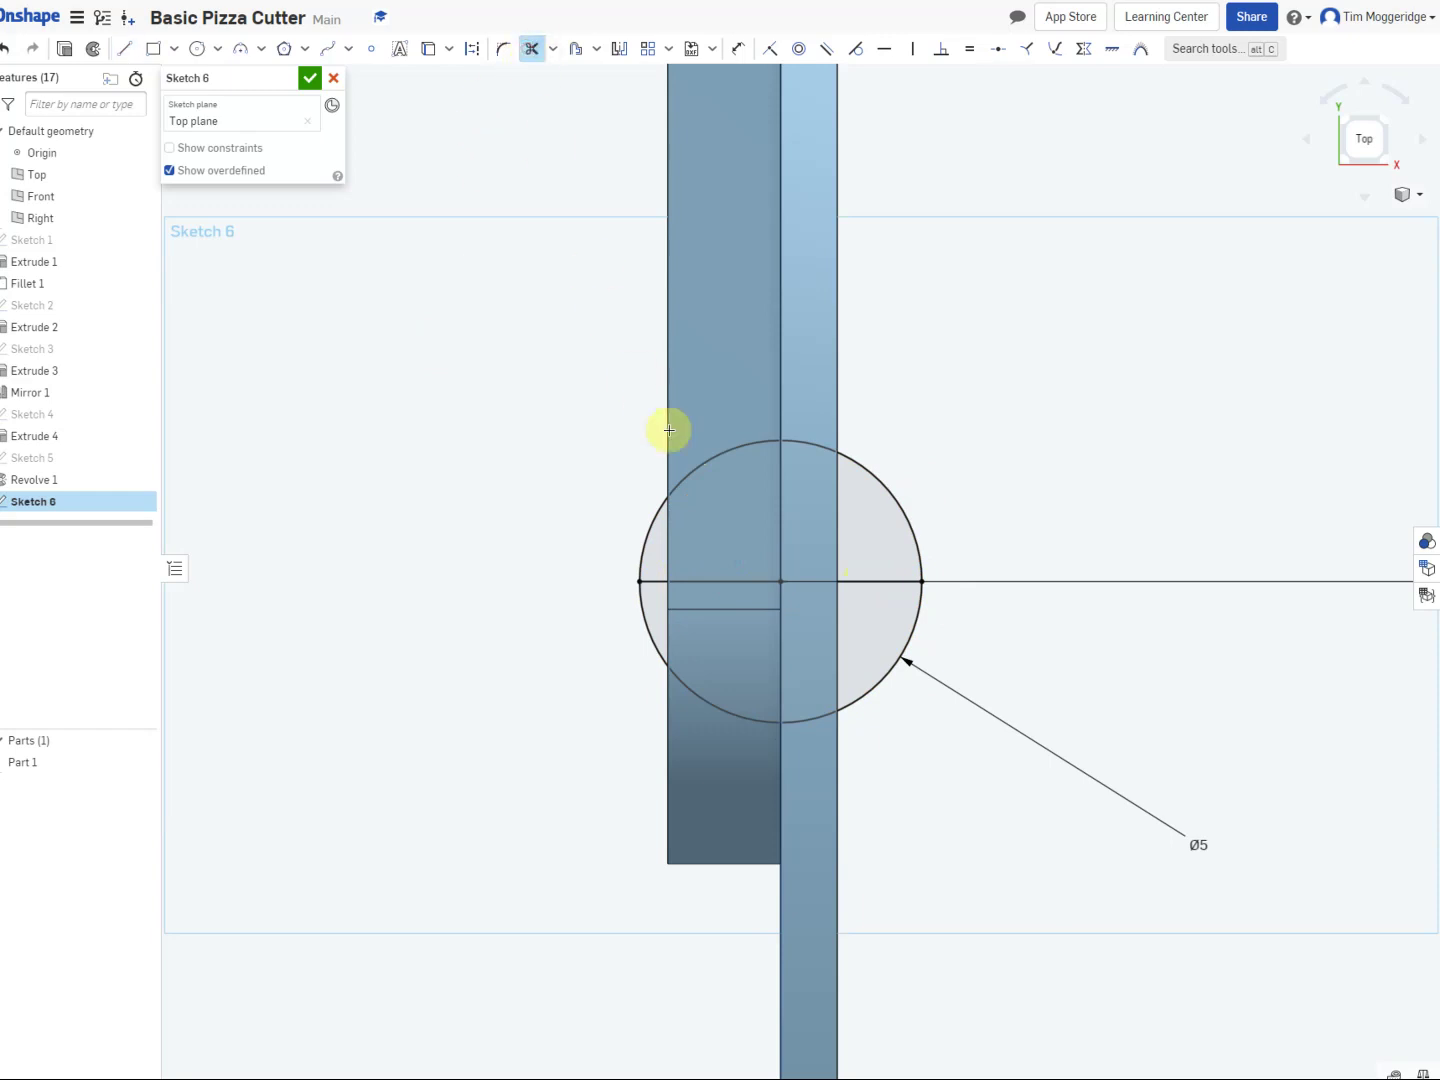
left_click(703, 457)
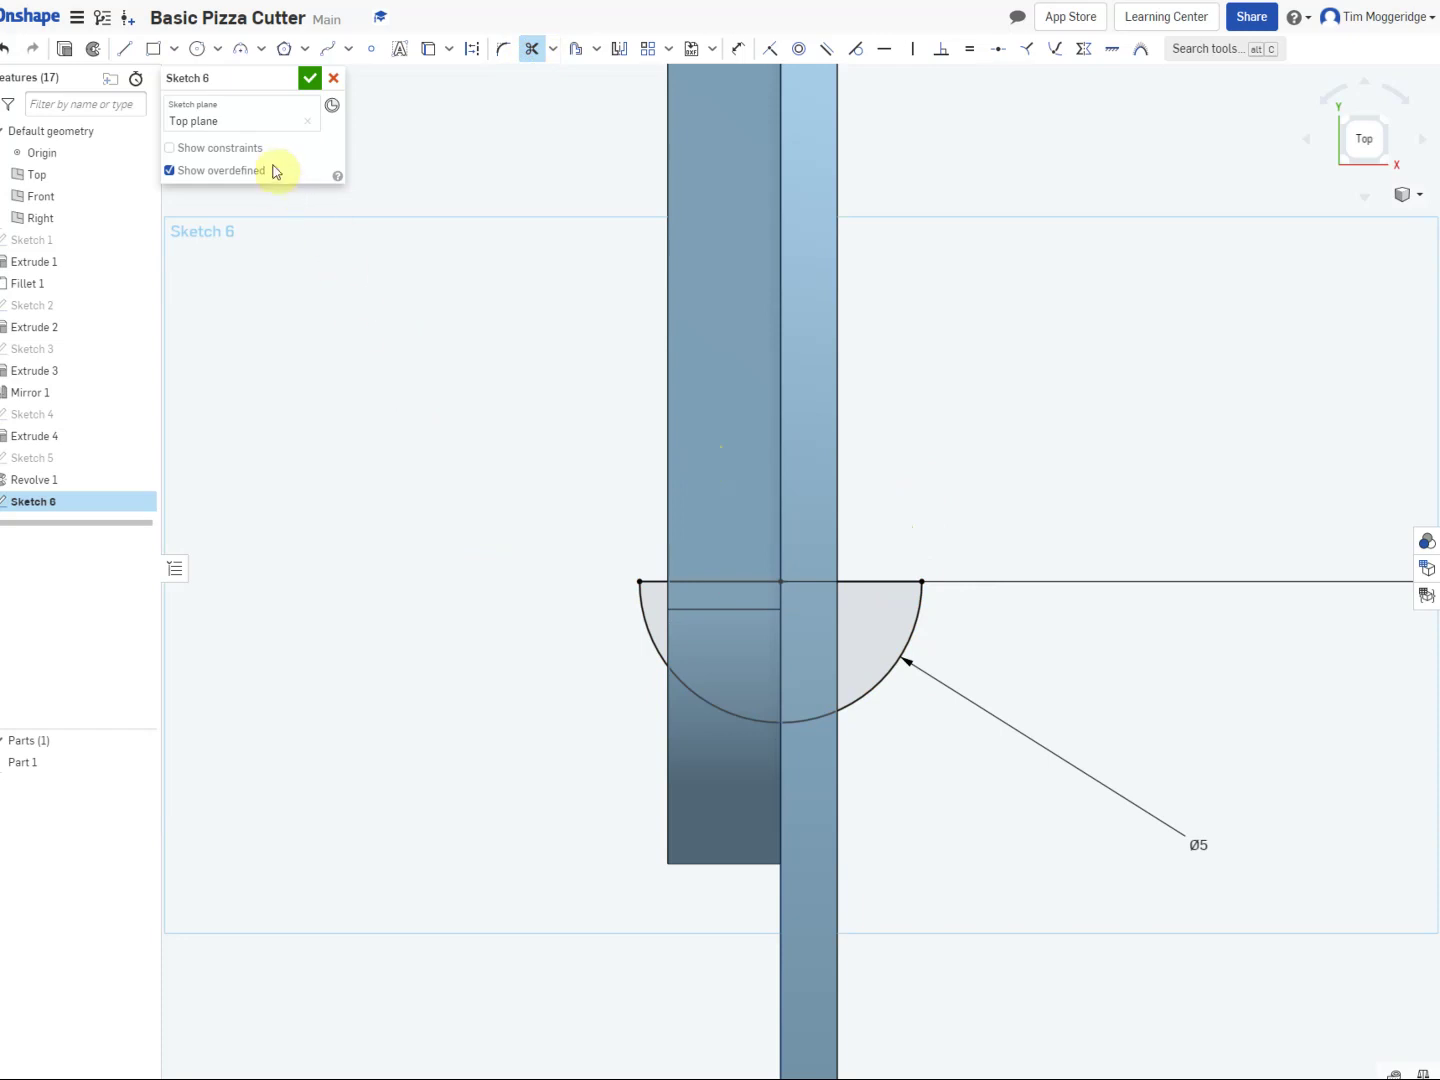
Step: Revolve the half circle a full turn about its straight edge, adding the rounded pivot to Part 1
key("shift+w")
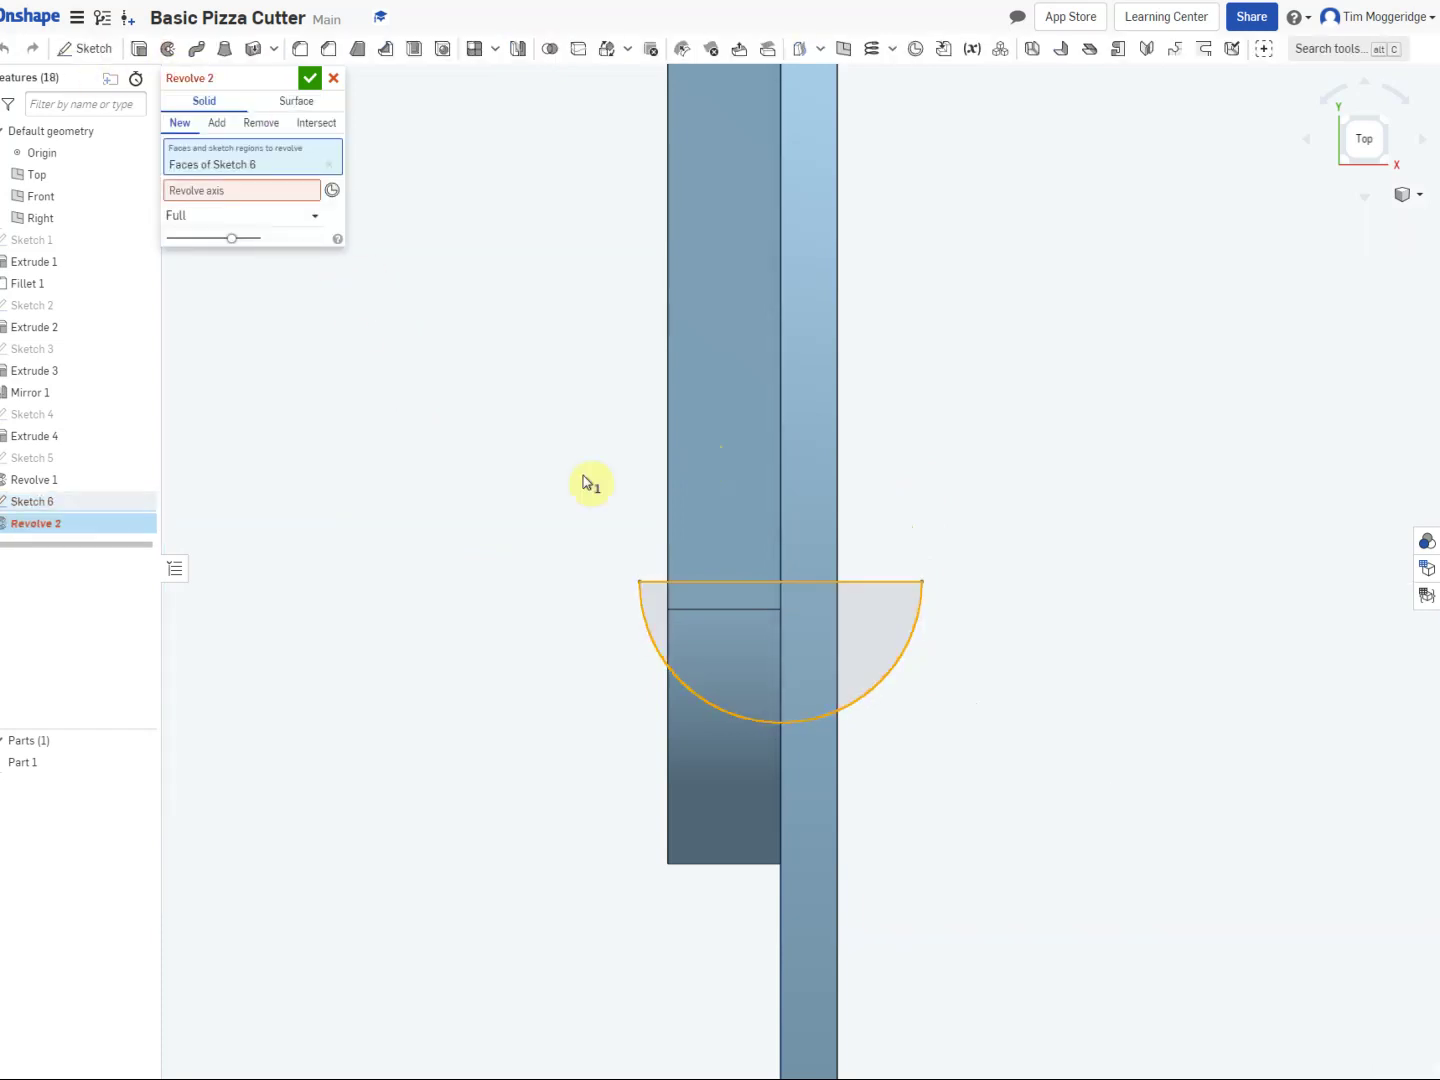
left_click(250, 190)
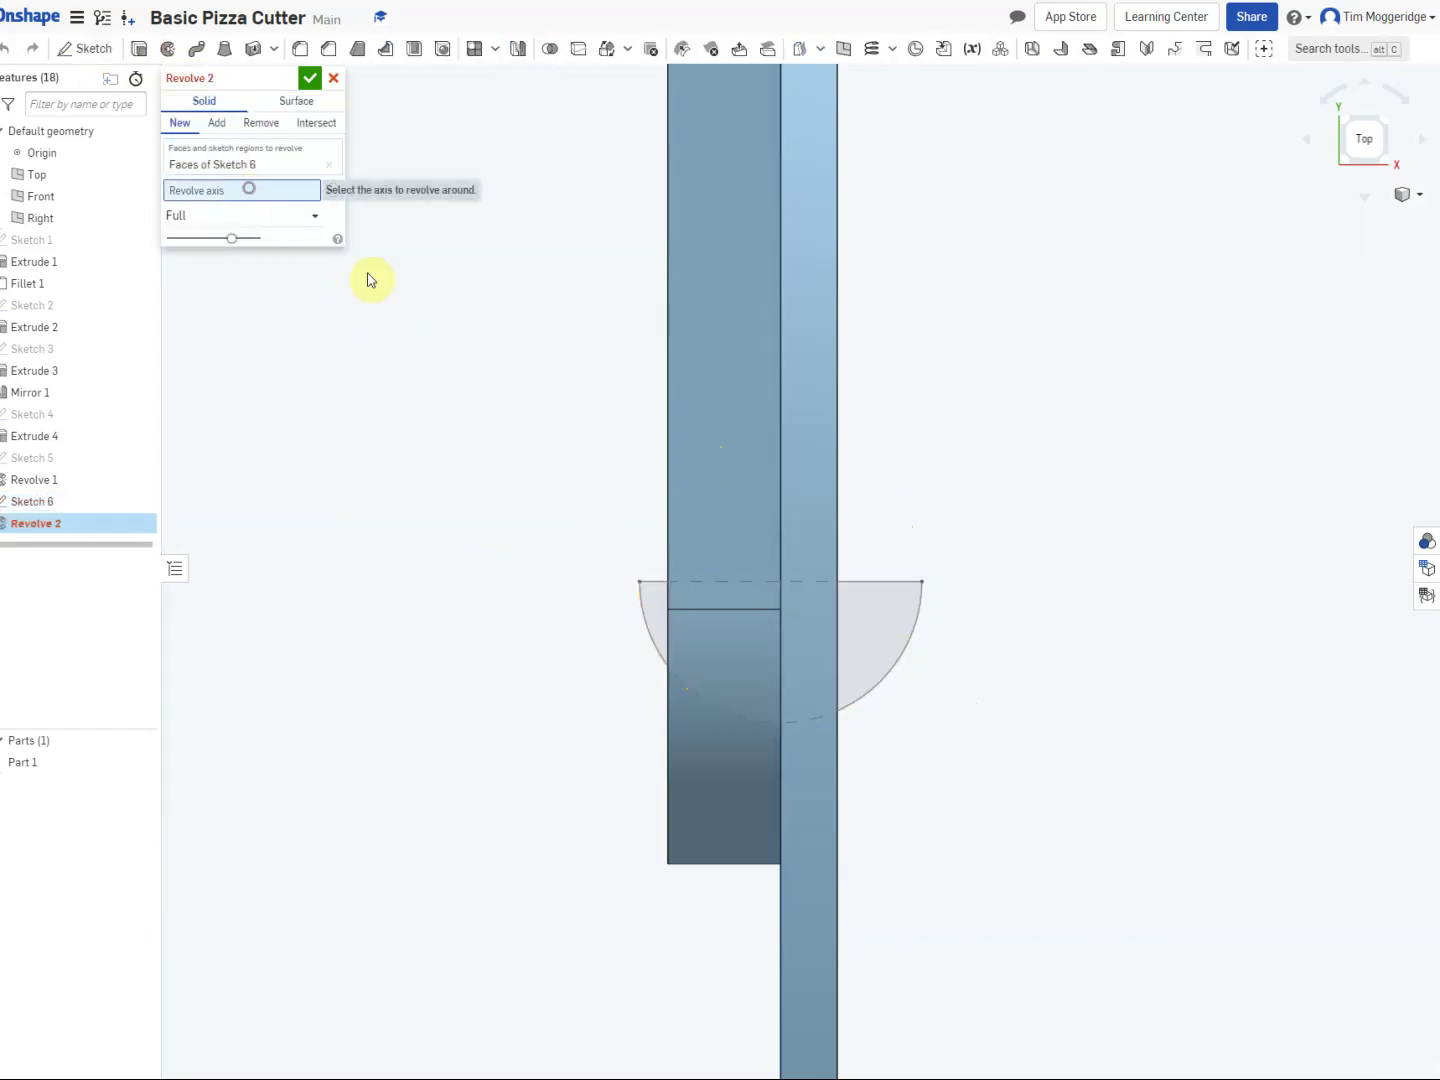
left_click(647, 582)
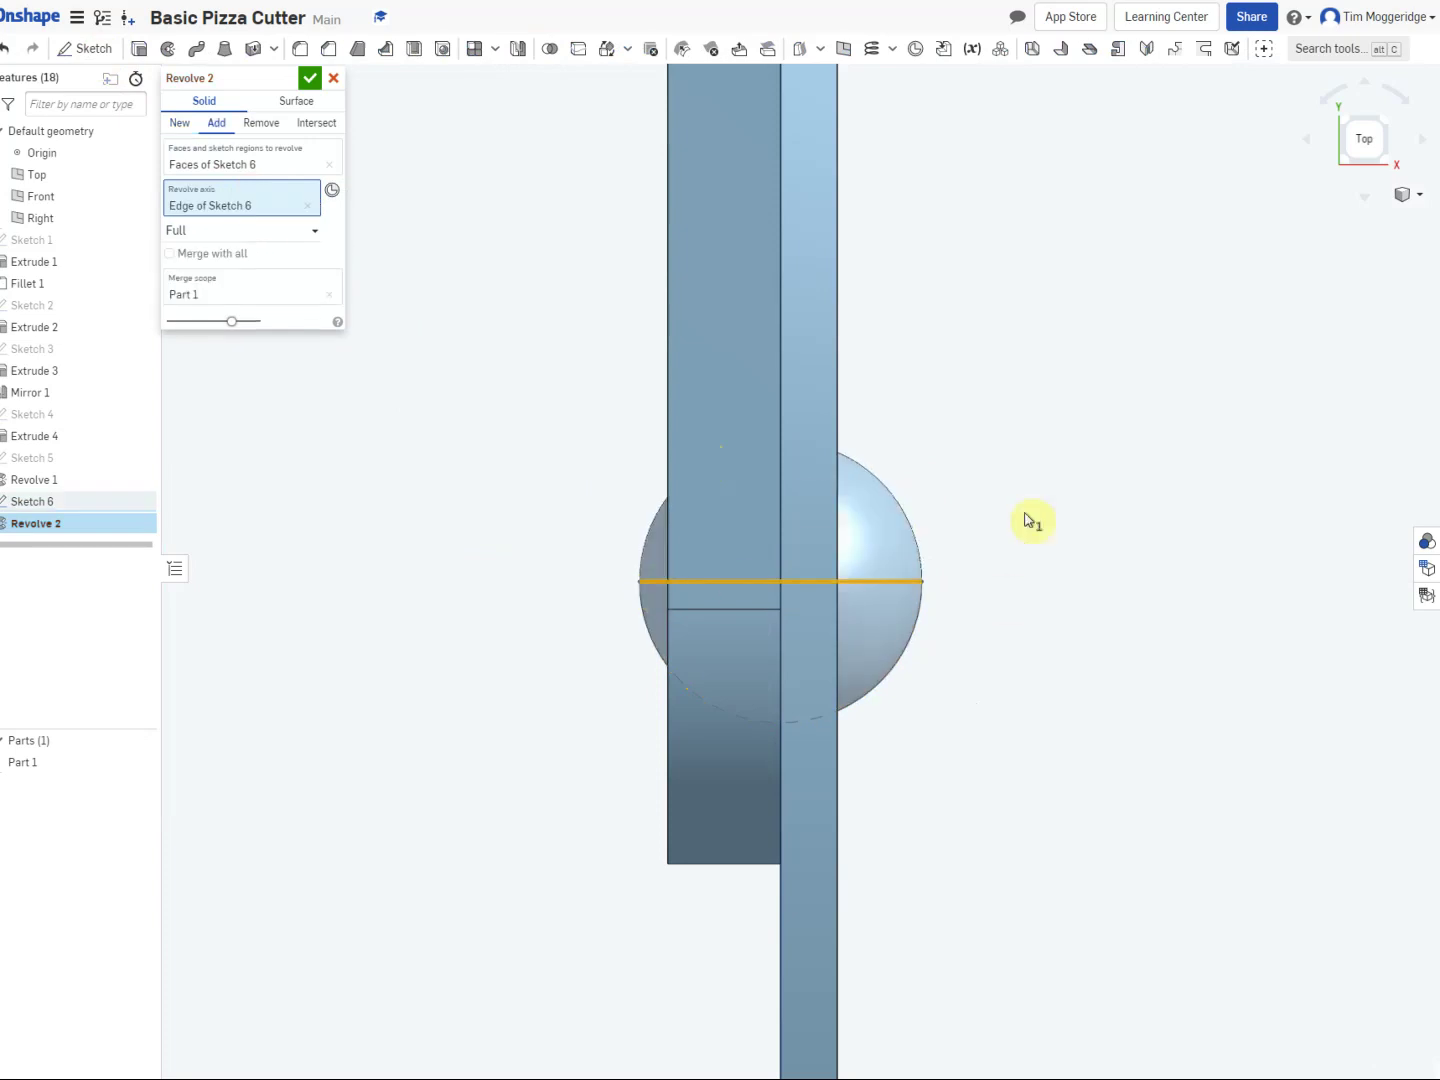
left_click(308, 83)
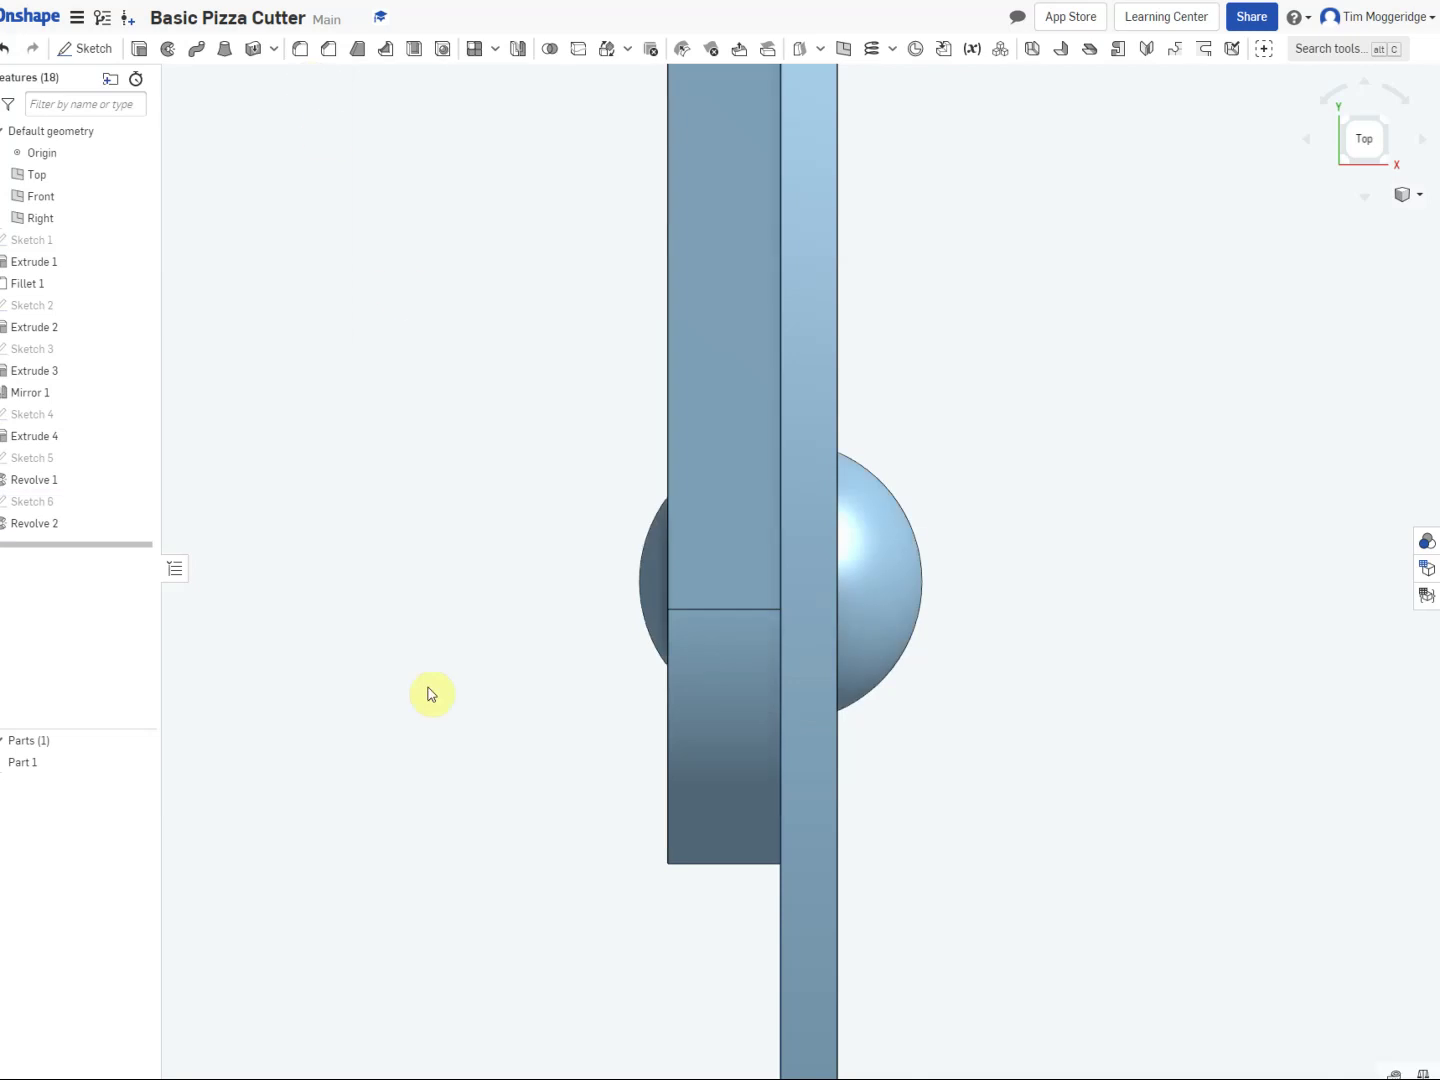
Step: Inspect the pivot on the blade from the front, and show the whole pizza cutter in isometric view
scroll(450, 745, "down", 5)
right_click_drag(765, 845, 742, 656)
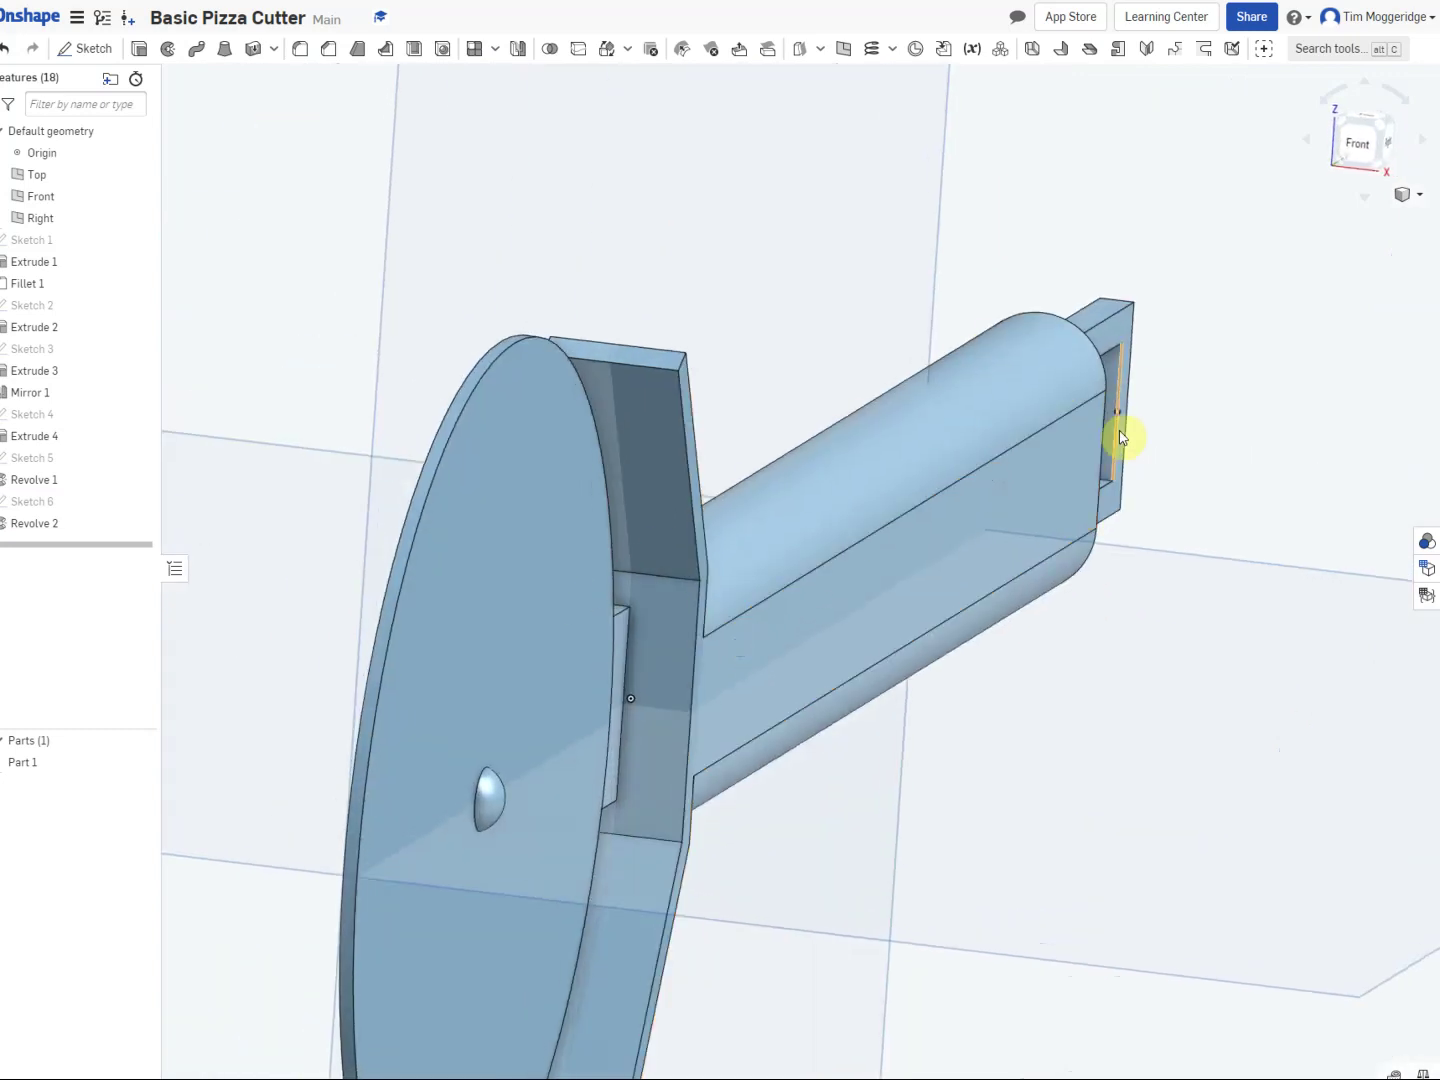
left_click(1414, 203)
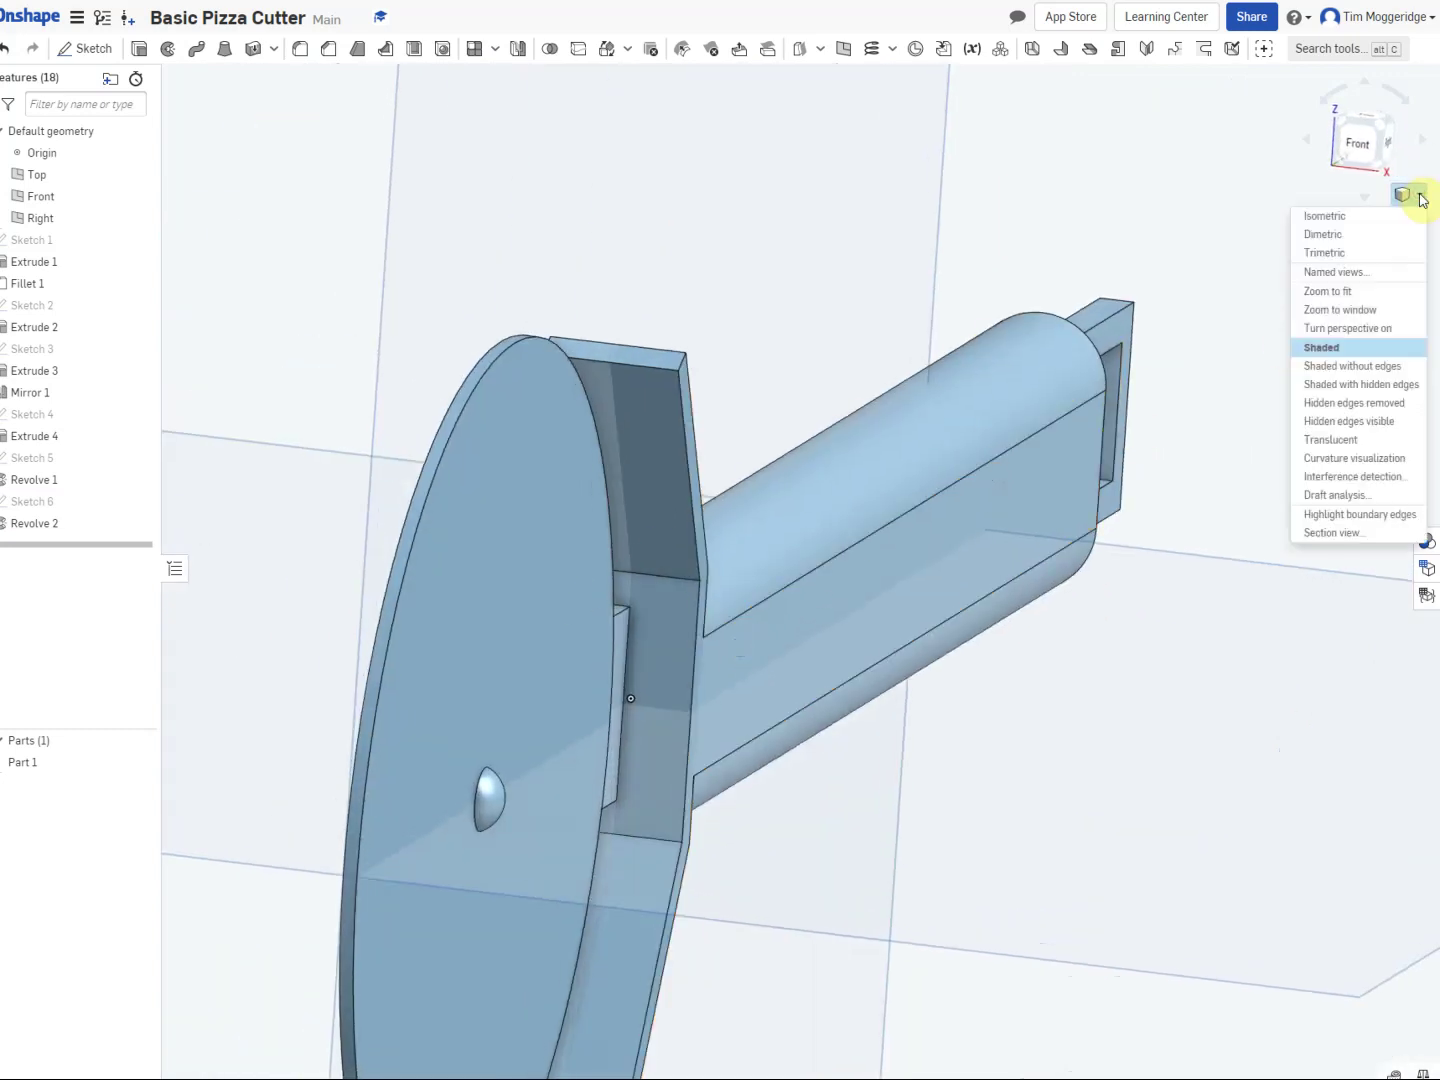
left_click(1348, 224)
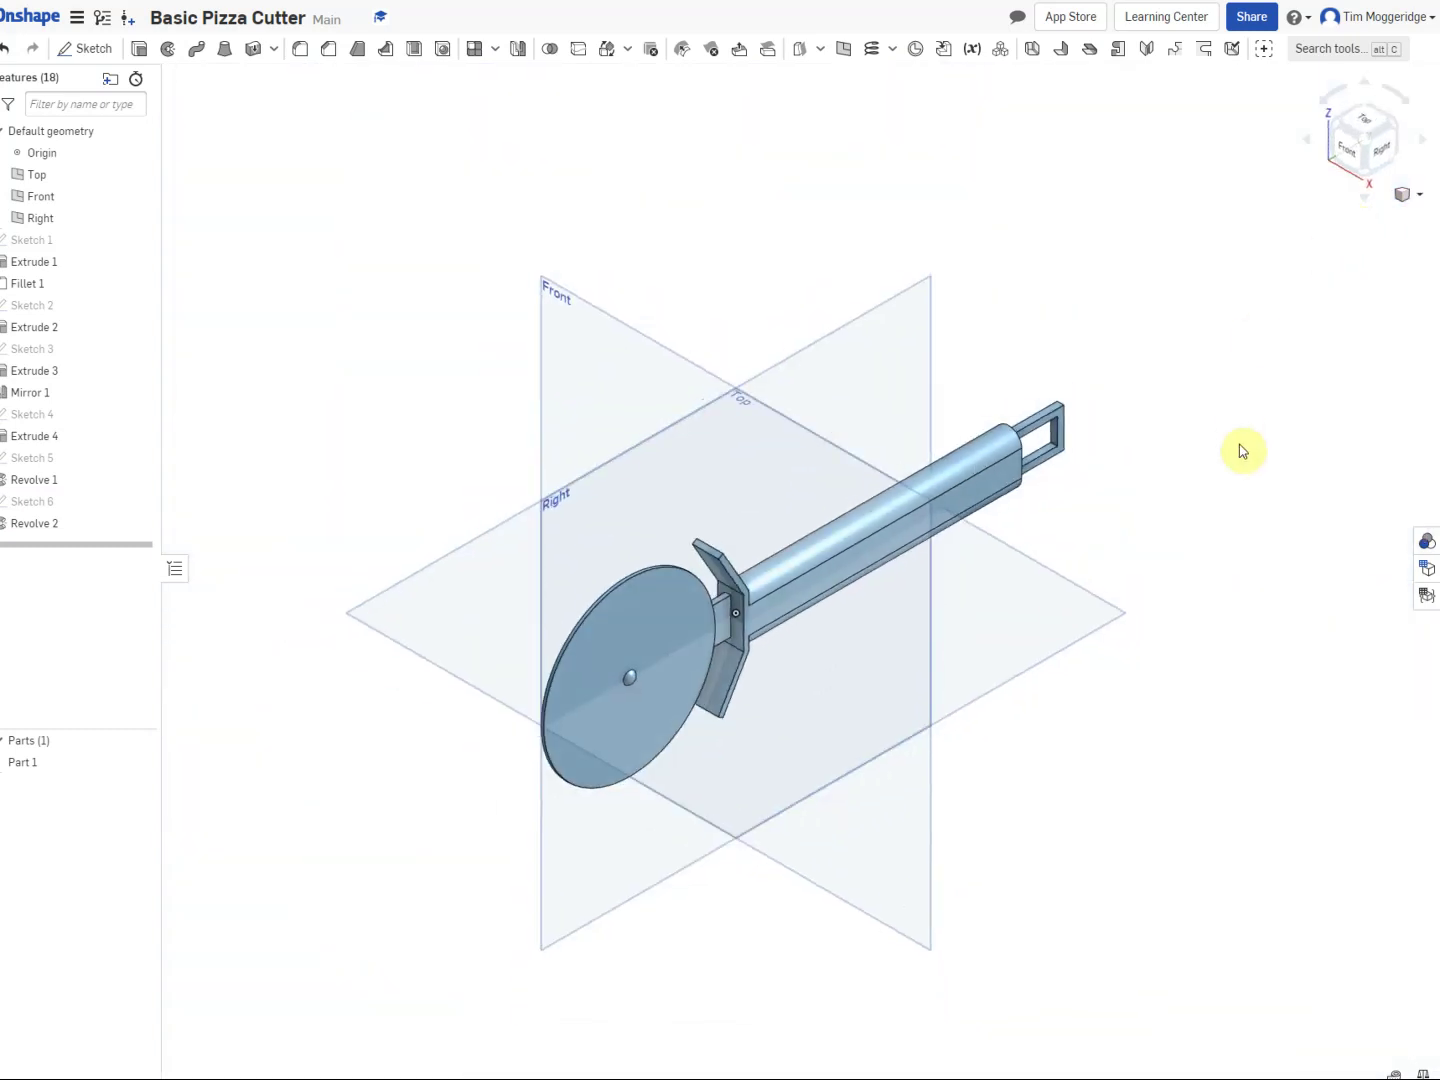